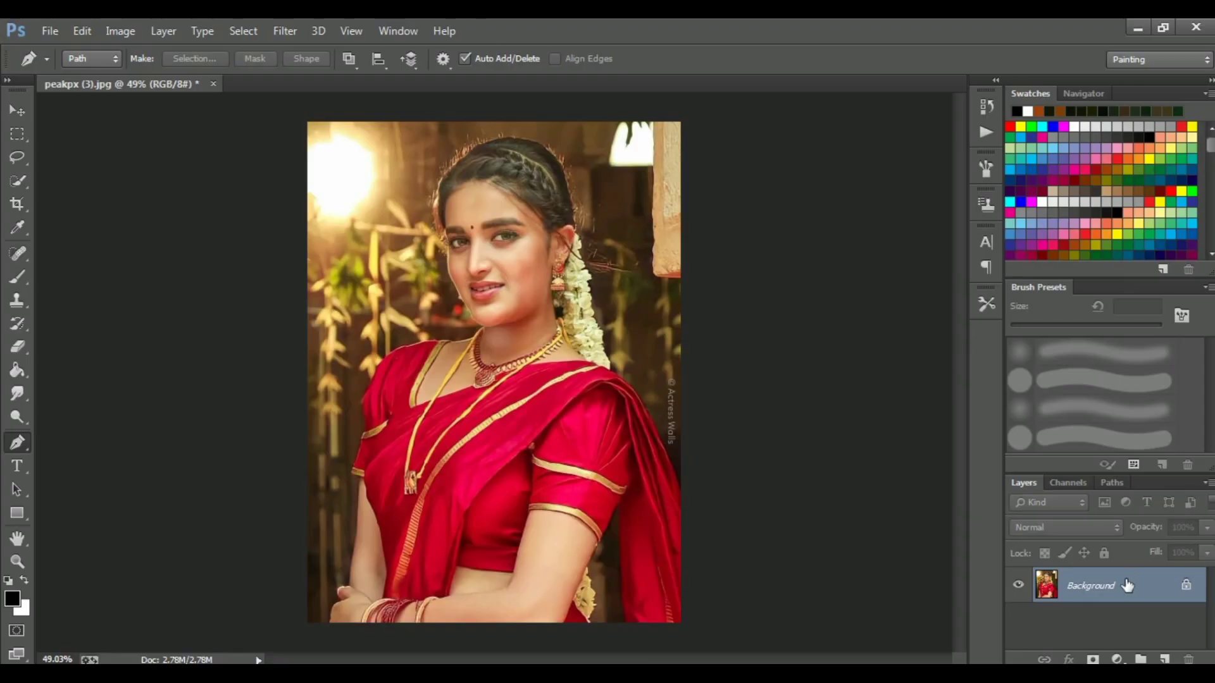
- Duplicate the Background photo layer to create Background copy
left_click_drag(1127, 585, 1164, 660)
scroll(320, 515, "up", 1)
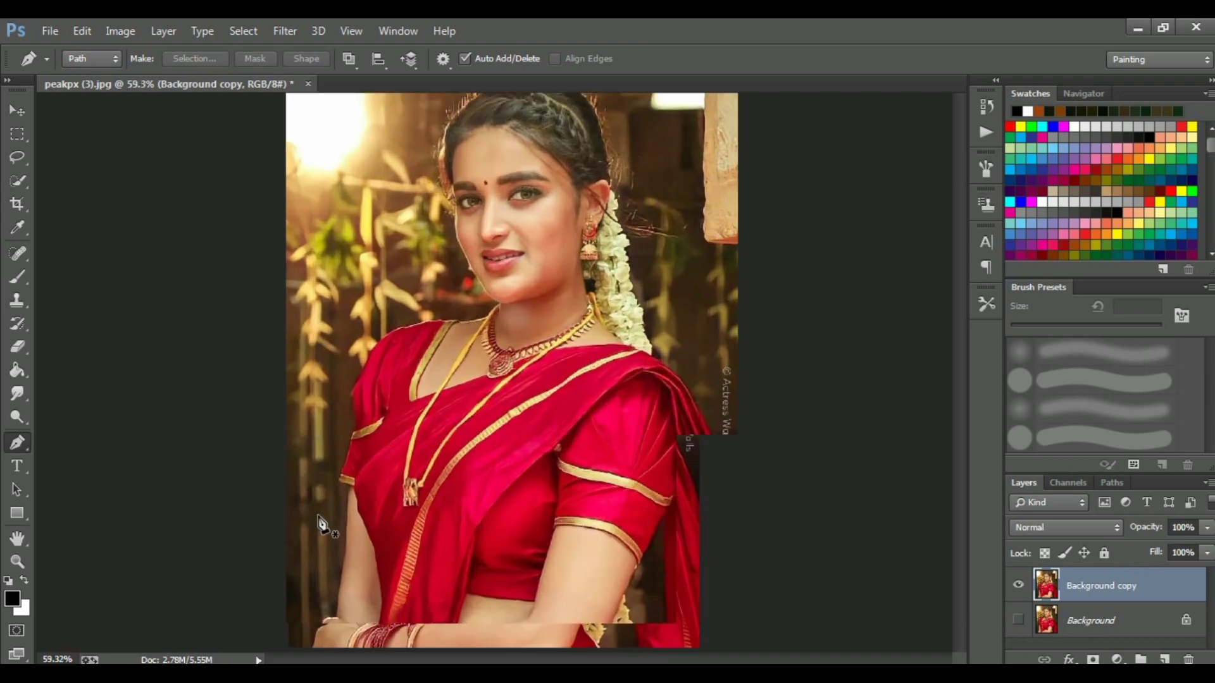
scroll(328, 542, "up", 2)
scroll(366, 352, "down", 5)
scroll(365, 409, "up", 3)
scroll(366, 411, "up", 1)
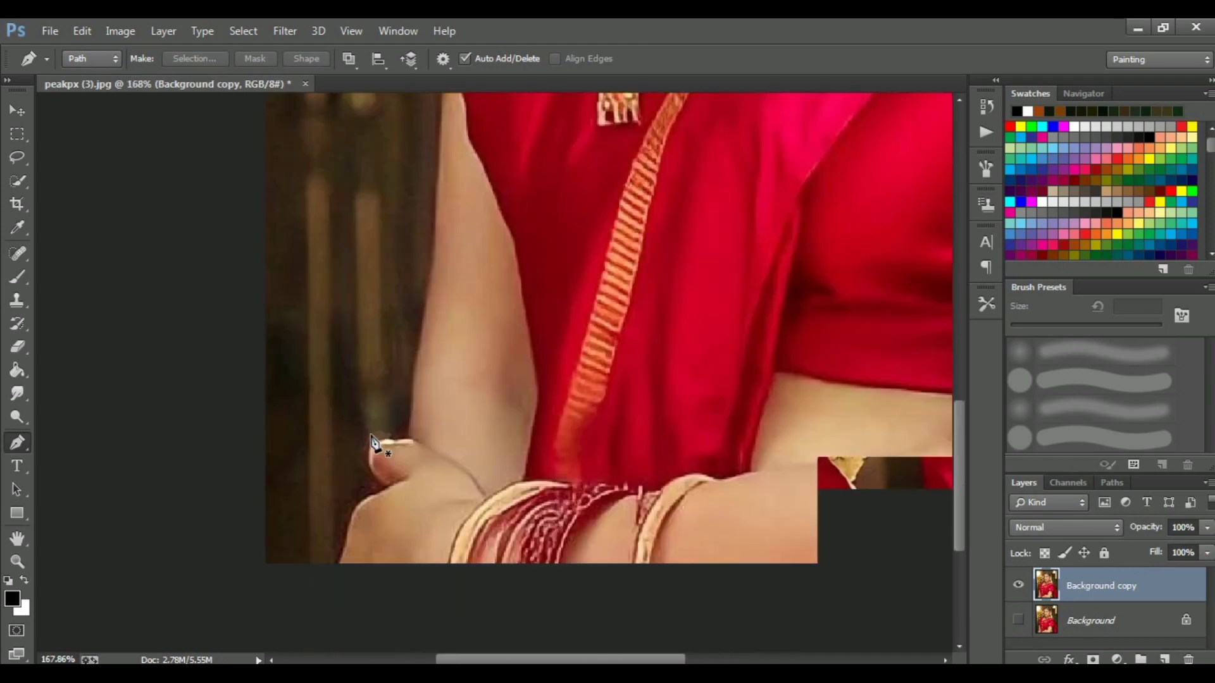
scroll(380, 442, "up", 1)
- Start the Pen path at the hand and trace up the arm, shoulder fabric and neckline
left_click(331, 477)
scroll(331, 478, "up", 1)
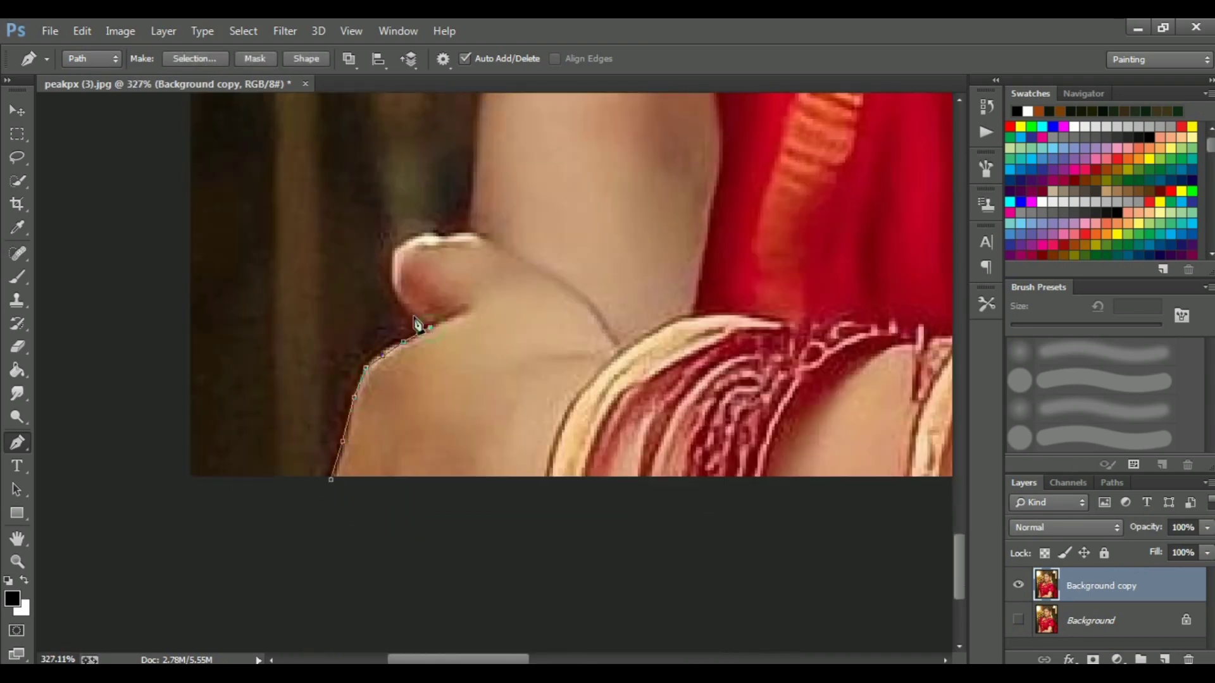
scroll(439, 353, "up", 3)
scroll(455, 329, "up", 3)
scroll(453, 341, "up", 2)
left_click(450, 450)
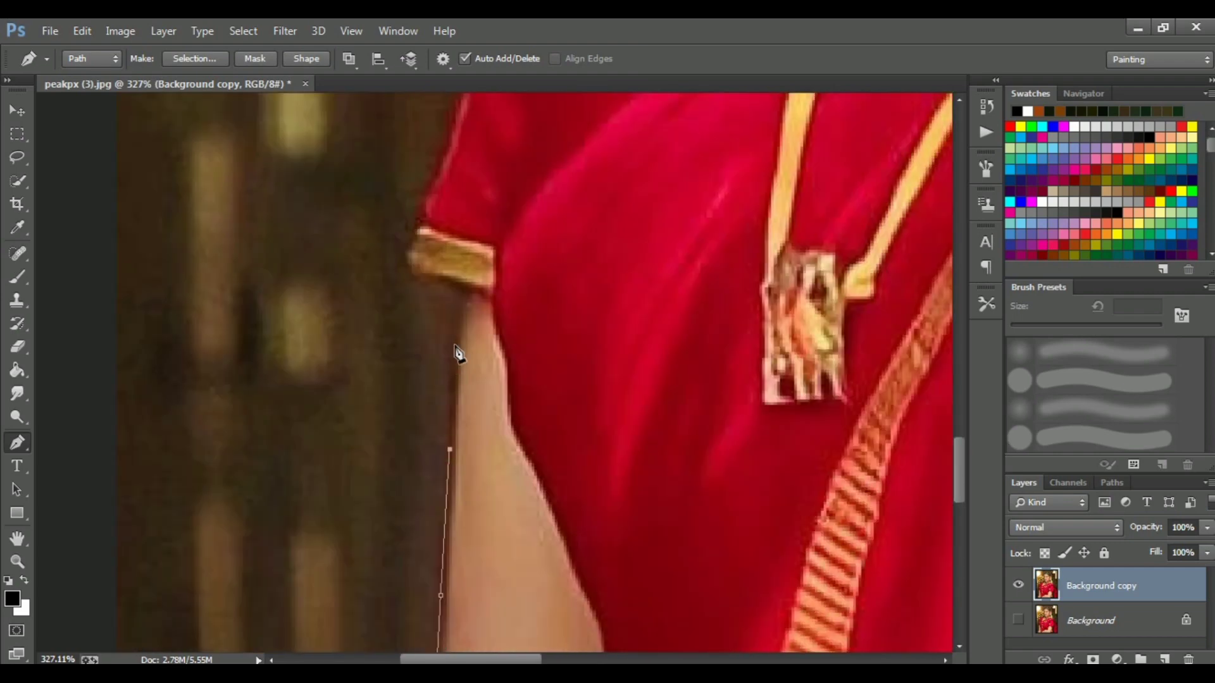
scroll(418, 238, "up", 3)
left_click(496, 312)
scroll(515, 583, "up", 3)
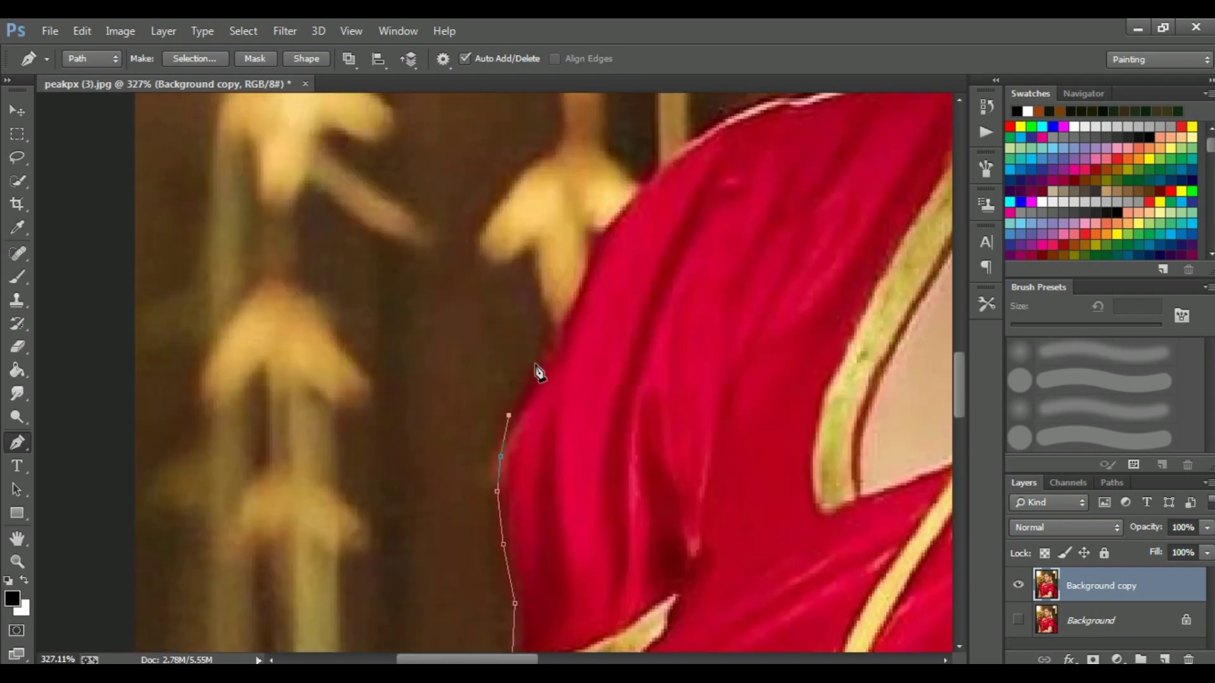
scroll(597, 253, "up", 3)
scroll(597, 253, "right", 3)
left_click(517, 365)
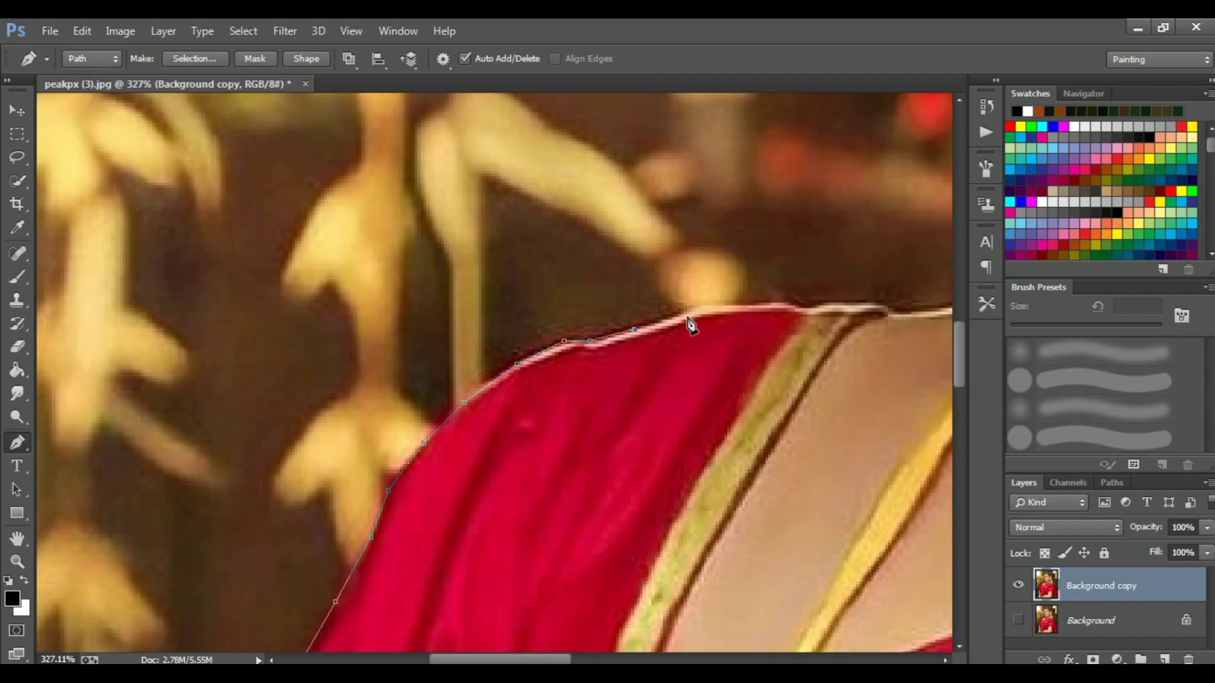
scroll(889, 320, "right", 5)
scroll(760, 354, "up", 2)
left_click(548, 419)
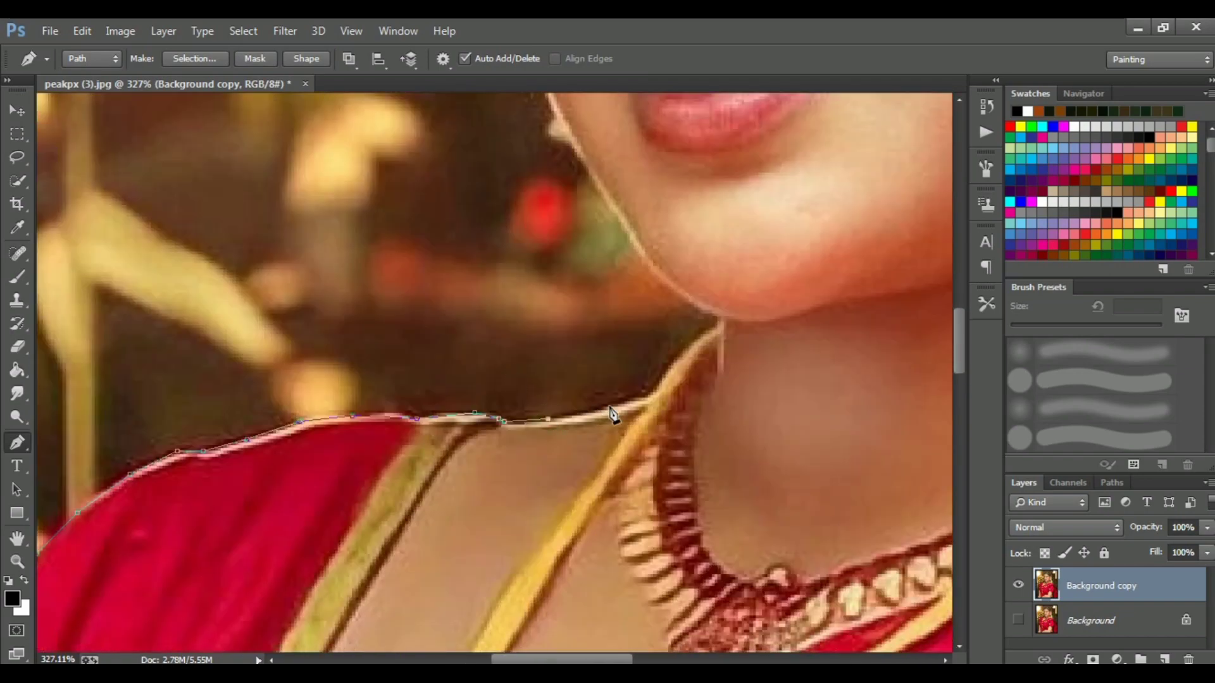
- Continue the path up the jaw and cheek into the hairline and along the hair edge
scroll(719, 333, "up", 2)
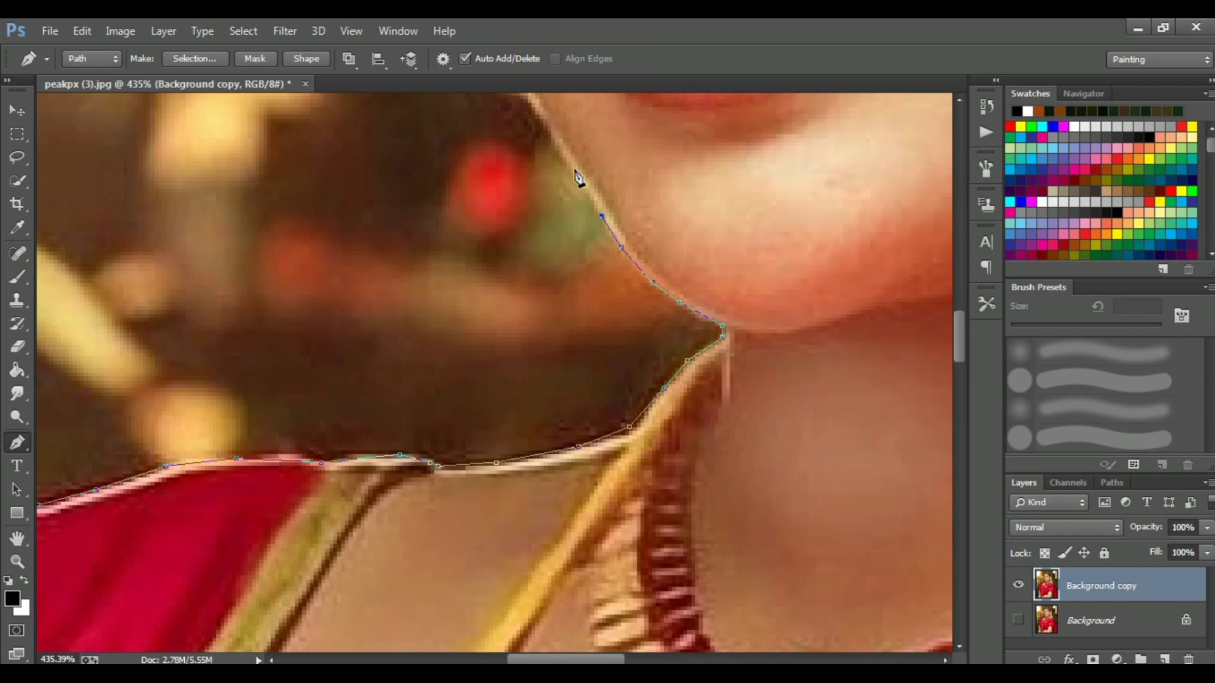
scroll(495, 215, "up", 5)
scroll(606, 359, "left", 2)
scroll(600, 347, "up", 5)
scroll(600, 347, "left", 2)
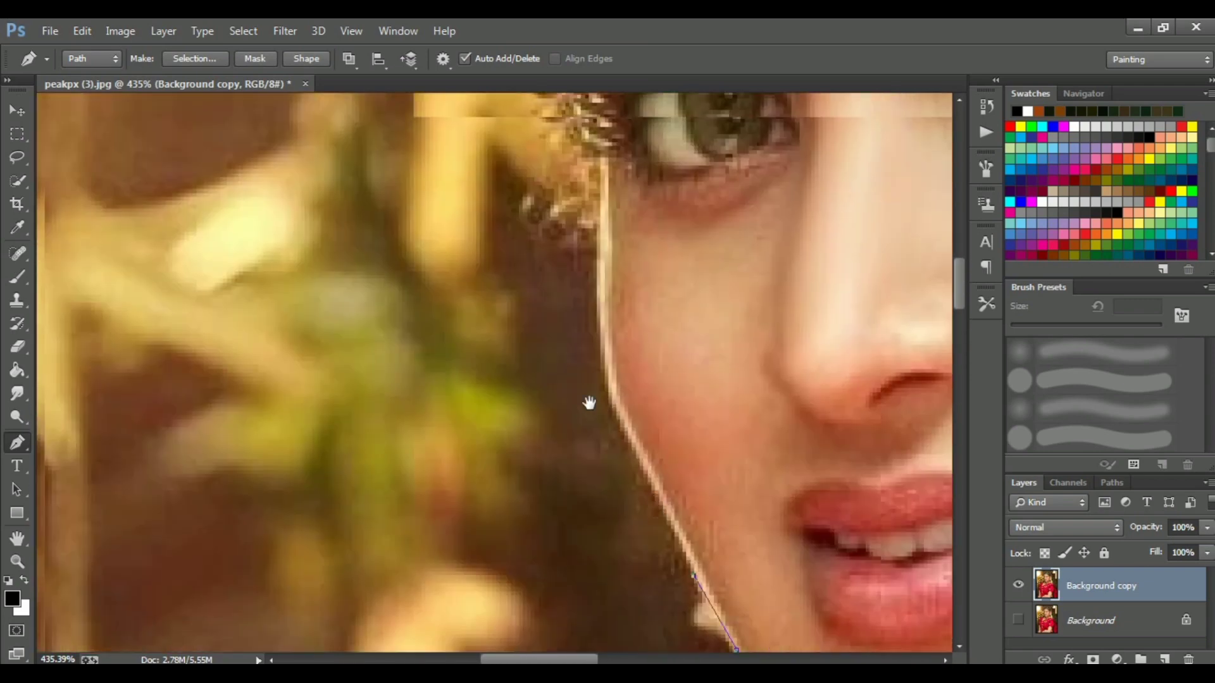
left_click(653, 483)
left_click(621, 429)
left_click(607, 233)
left_click(607, 162)
scroll(583, 249, "up", 5)
scroll(583, 249, "left", 2)
left_click(657, 489)
left_click(641, 484)
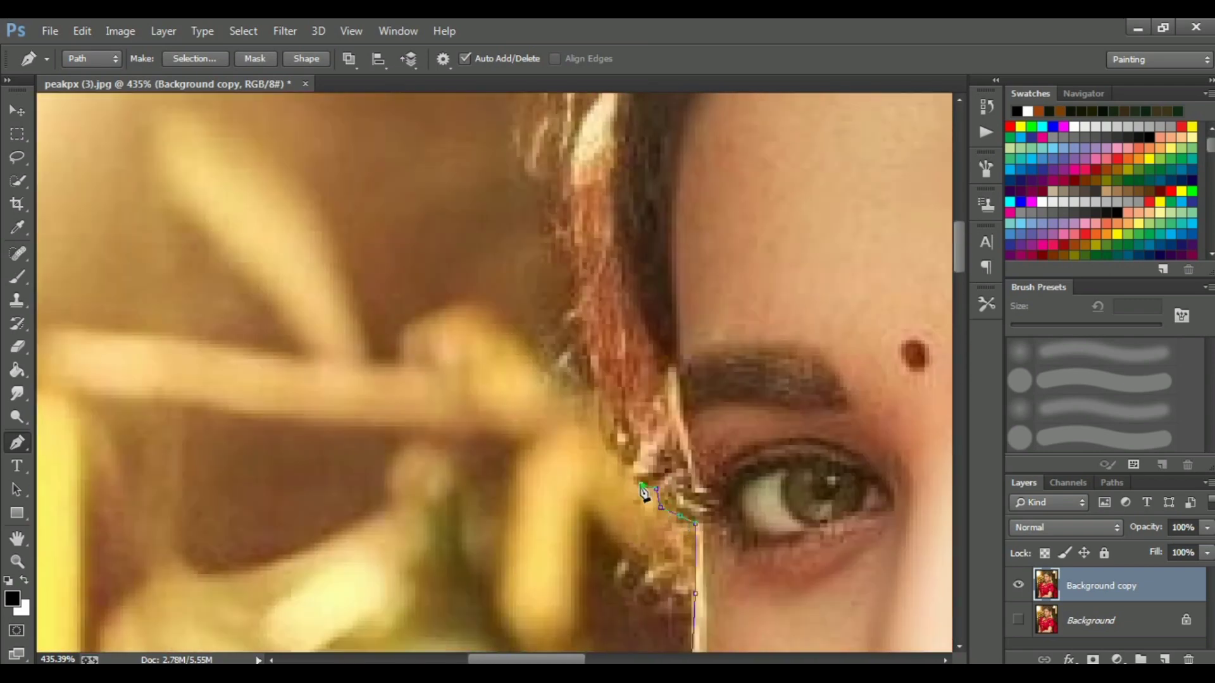
scroll(583, 215, "up", 5)
left_click(585, 509)
left_click(596, 483)
left_click(608, 468)
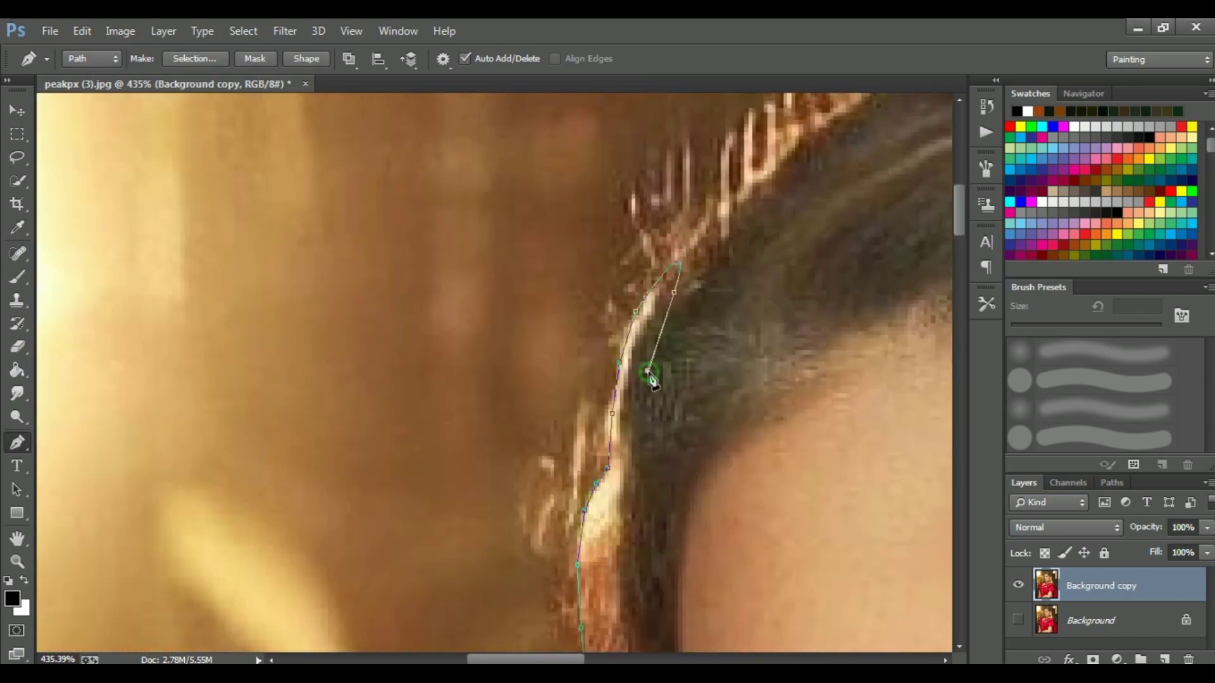
left_click(398, 30)
left_click(421, 285)
left_click(987, 107)
- Extend the path across the top of the head and down the hair behind the ear
left_click_drag(766, 190, 529, 399)
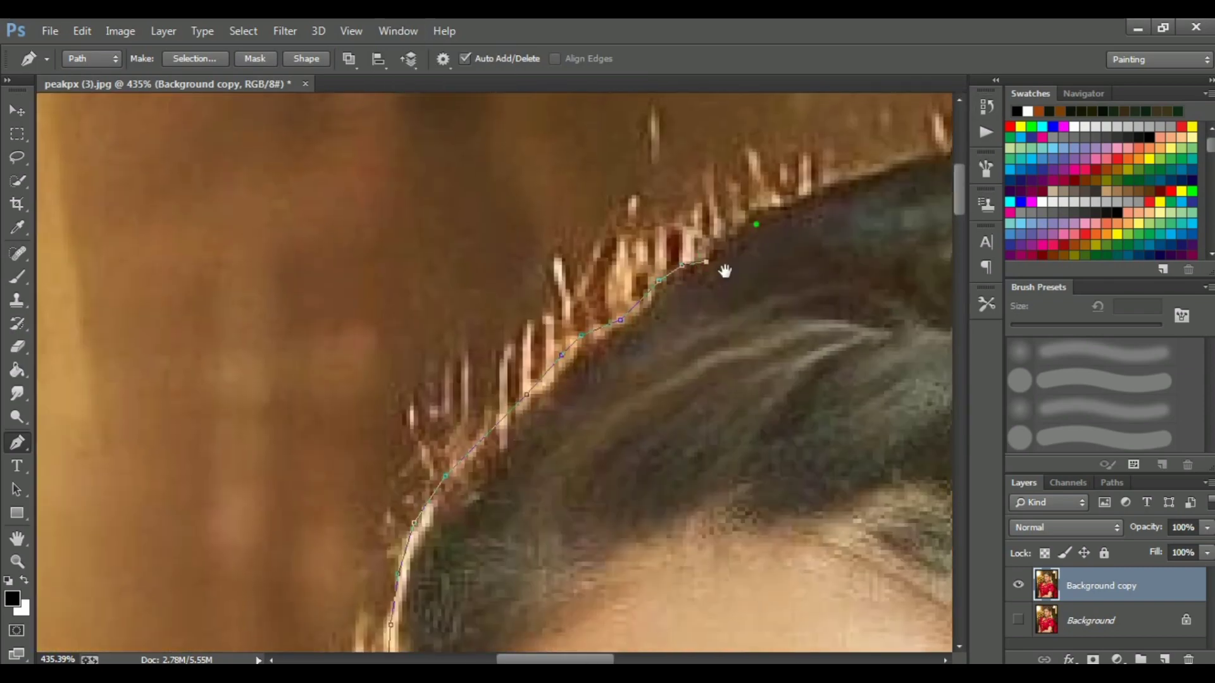
left_click_drag(725, 270, 589, 389)
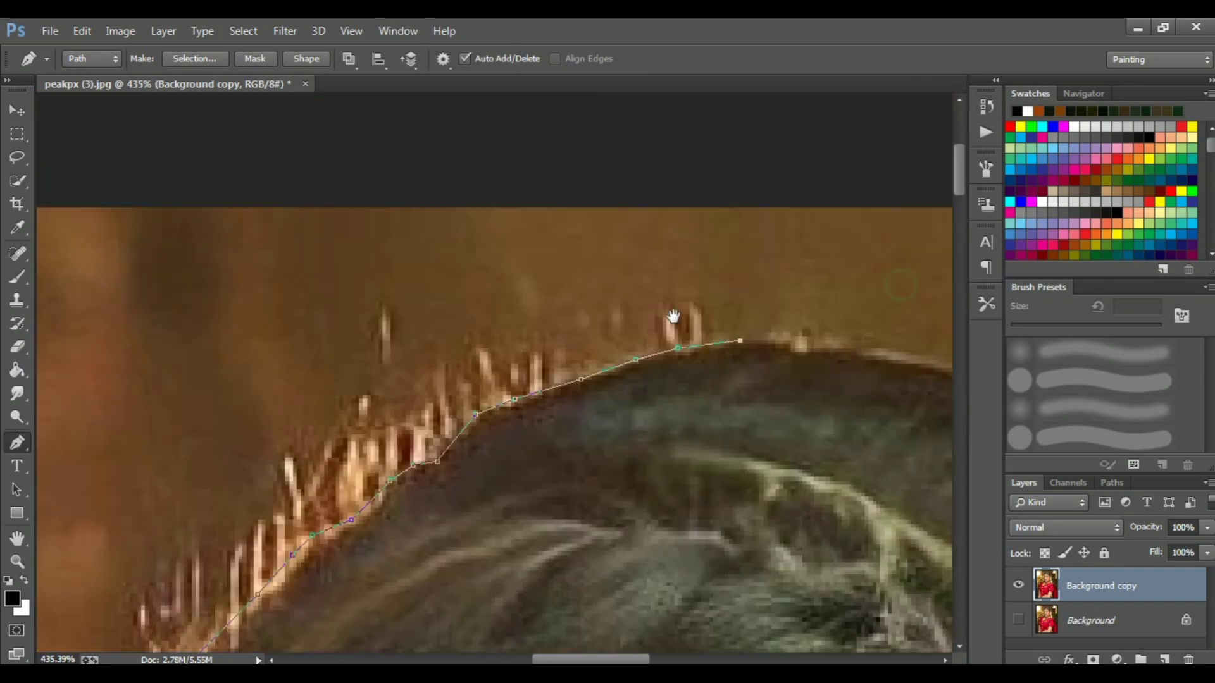
left_click_drag(867, 332, 670, 347)
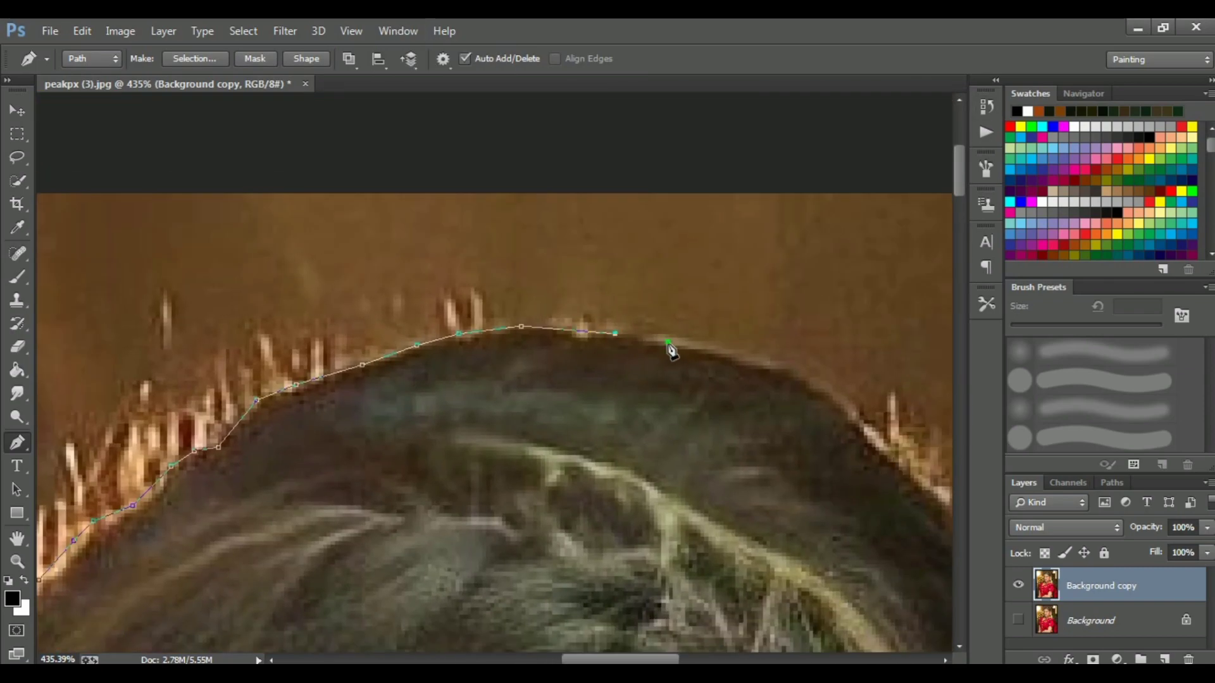
left_click(485, 284)
left_click_drag(688, 574, 602, 329)
left_click_drag(633, 557, 543, 252)
left_click(594, 383)
left_click(593, 410)
left_click(564, 414)
- Trace the path along the jasmine flowers down to the shoulder
left_click_drag(568, 431, 517, 172)
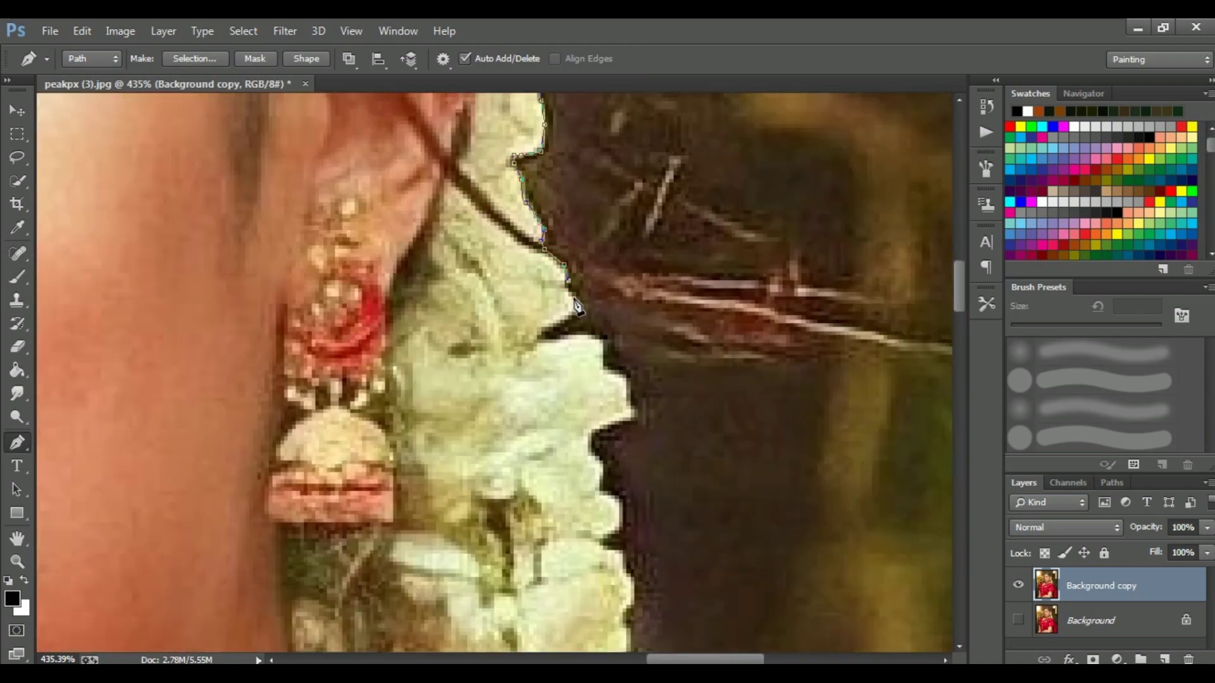
left_click_drag(587, 366, 476, 168)
left_click(517, 204)
left_click_drag(496, 351, 624, 190)
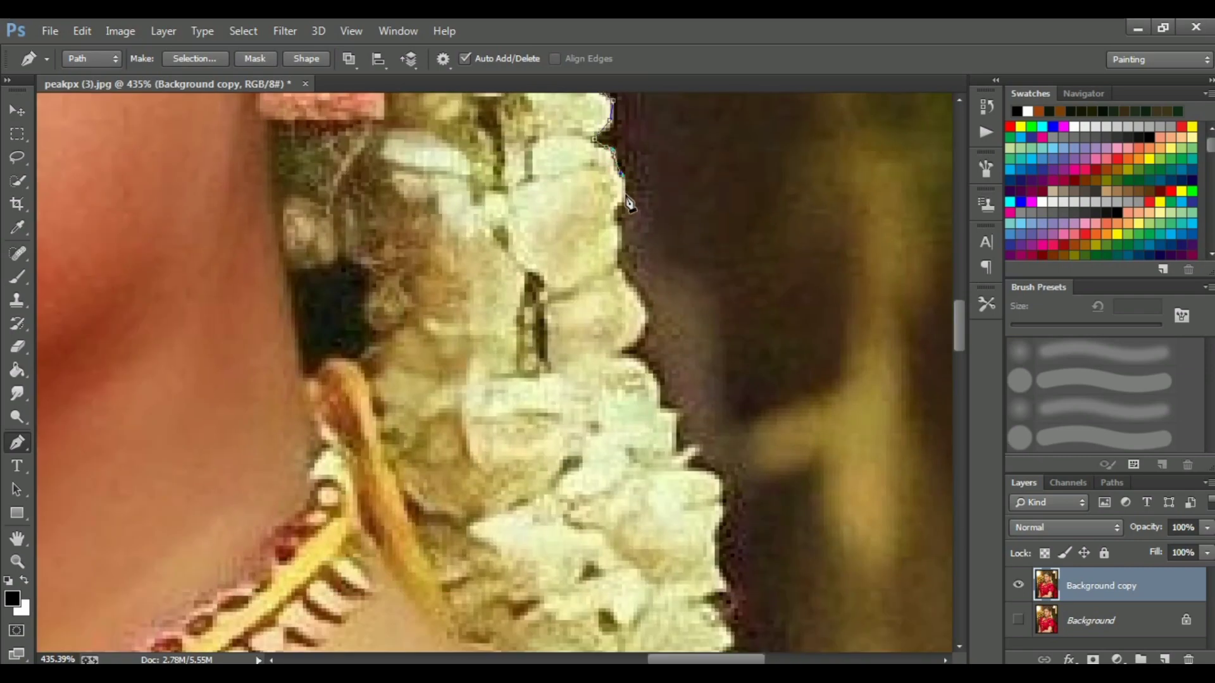
left_click_drag(626, 266, 573, 185)
left_click_drag(630, 297, 541, 139)
left_click(561, 247)
- Finish the path down the red dress edge, inner arm and gold tassel
left_click_drag(563, 253, 569, 169)
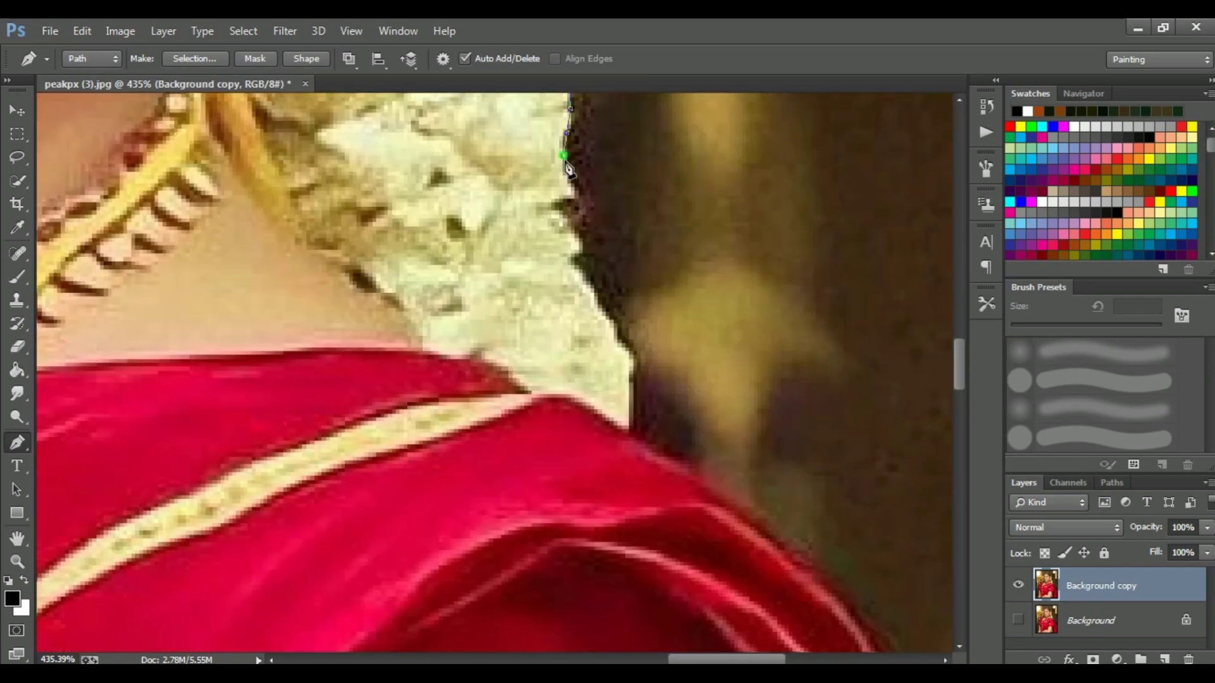
mouse_move(609, 321)
left_mouse_down()
mouse_move(572, 239)
mouse_move(540, 211)
mouse_move(630, 396)
left_mouse_up()
left_click(572, 238)
left_click(540, 211)
scroll(630, 396, "down", 5)
left_click(631, 626)
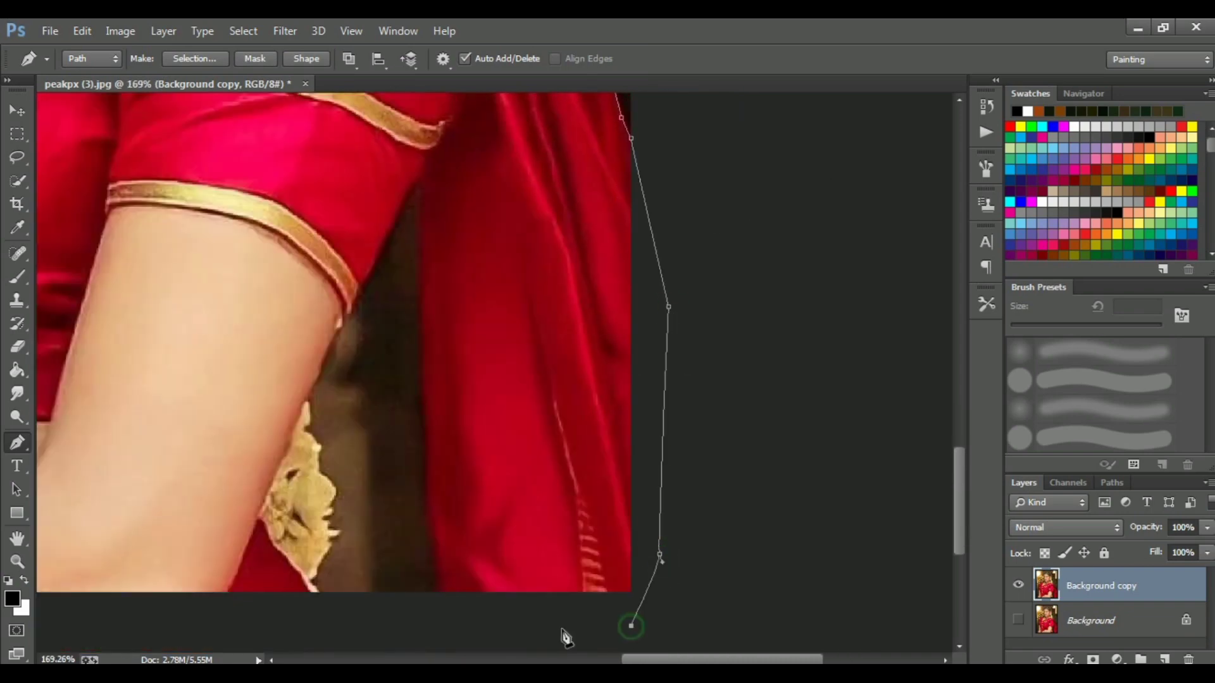
scroll(424, 351, "up", 3)
left_click(497, 329)
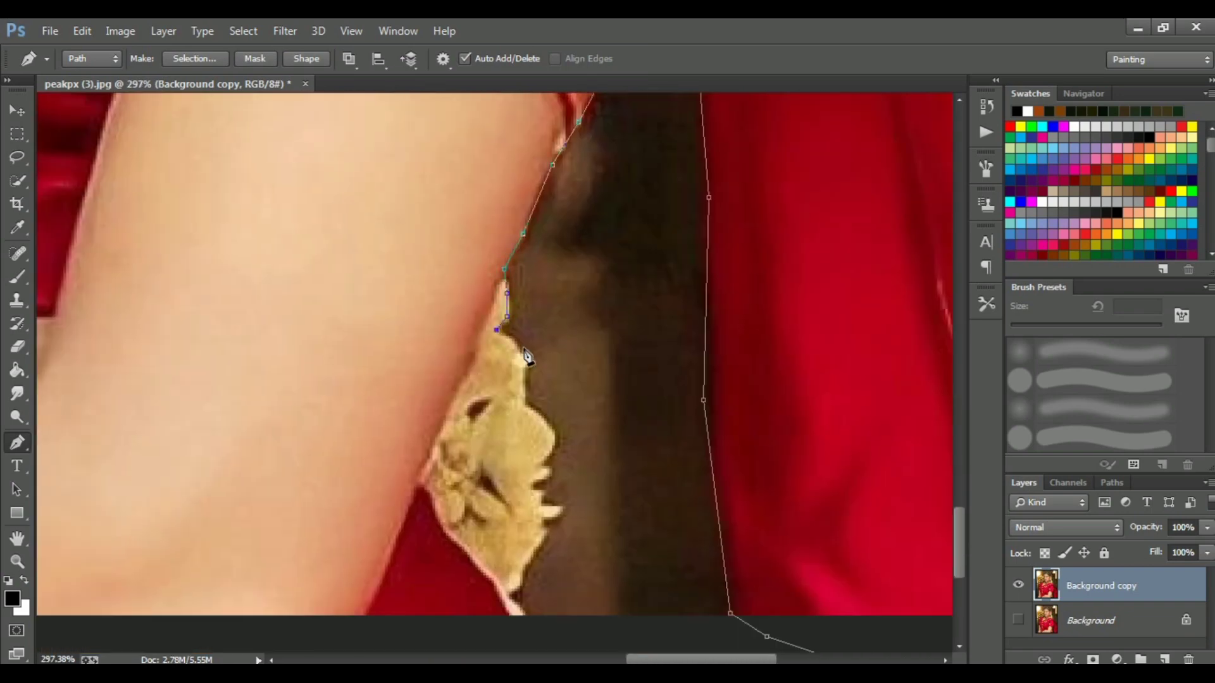
scroll(593, 420, "down", 5)
left_click(517, 297)
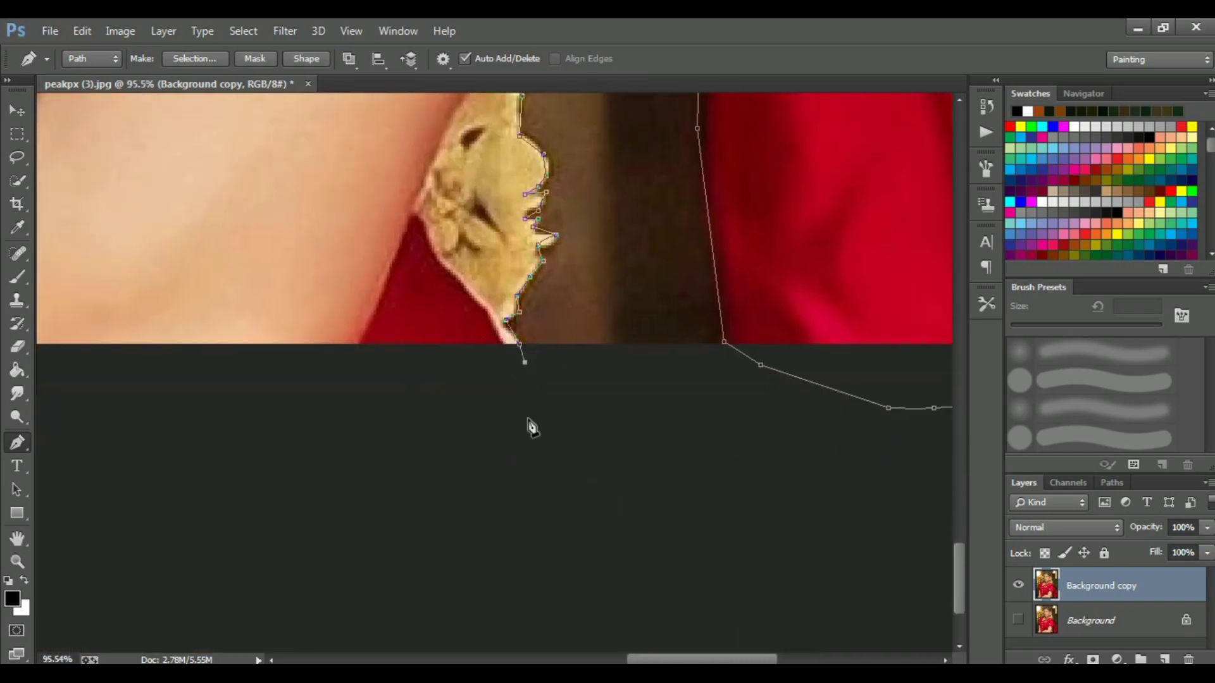
scroll(531, 428, "down", 5)
- Turn the path into a selection, delete the surrounding background, and add a new layer
key("ctrl+Return")
key("ctrl+shift+i")
key("Delete")
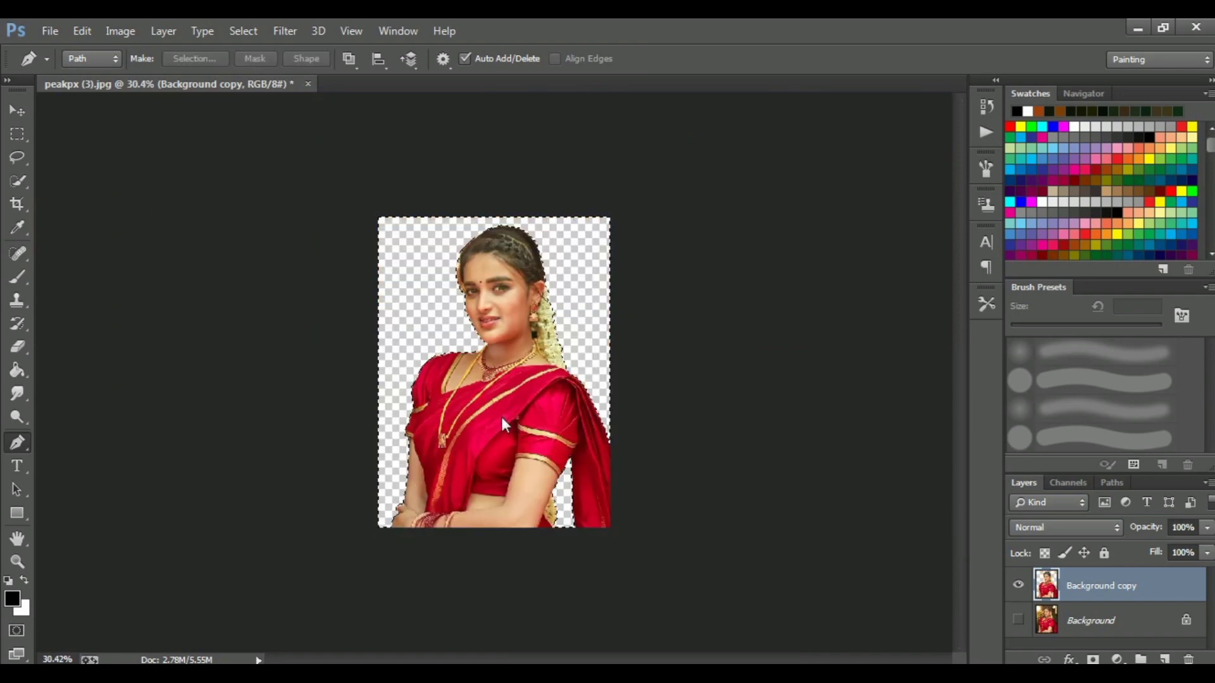
key("ctrl+shift+n")
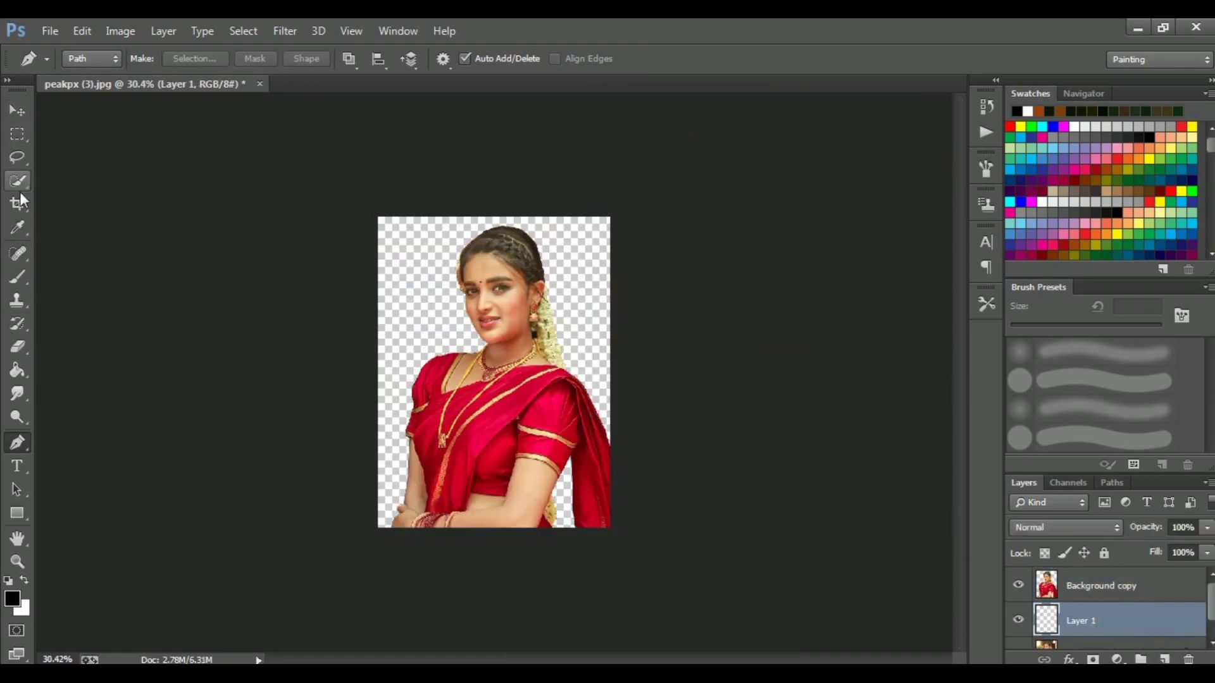
- Crop the canvas to a wider 16:9 frame at 720 height and nudge the woman up
left_click(18, 202)
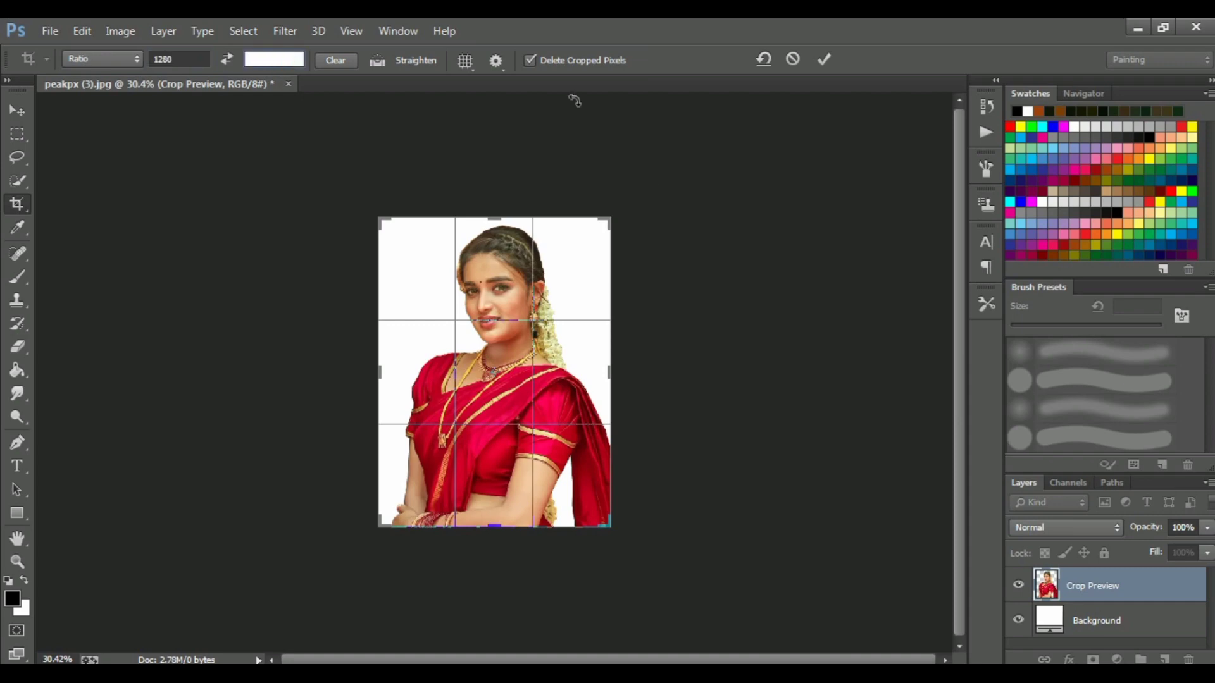
type("720")
left_click_drag(609, 440, 791, 540)
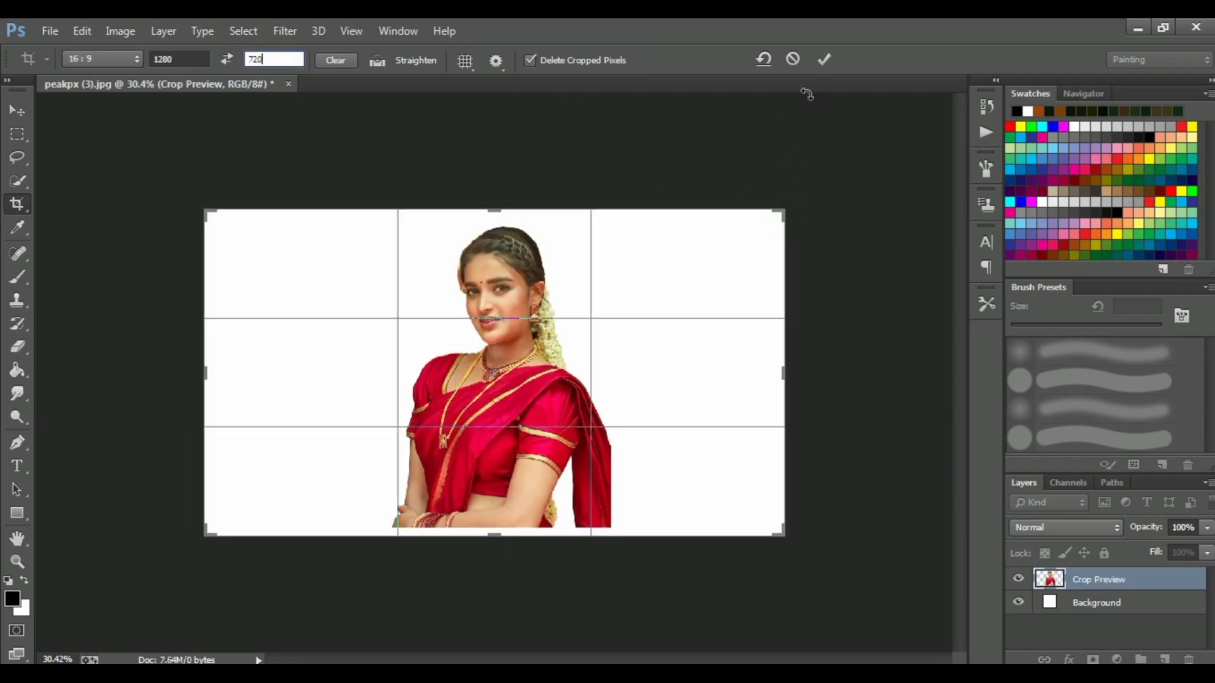
key("Return")
key("v")
left_click_drag(488, 410, 488, 403)
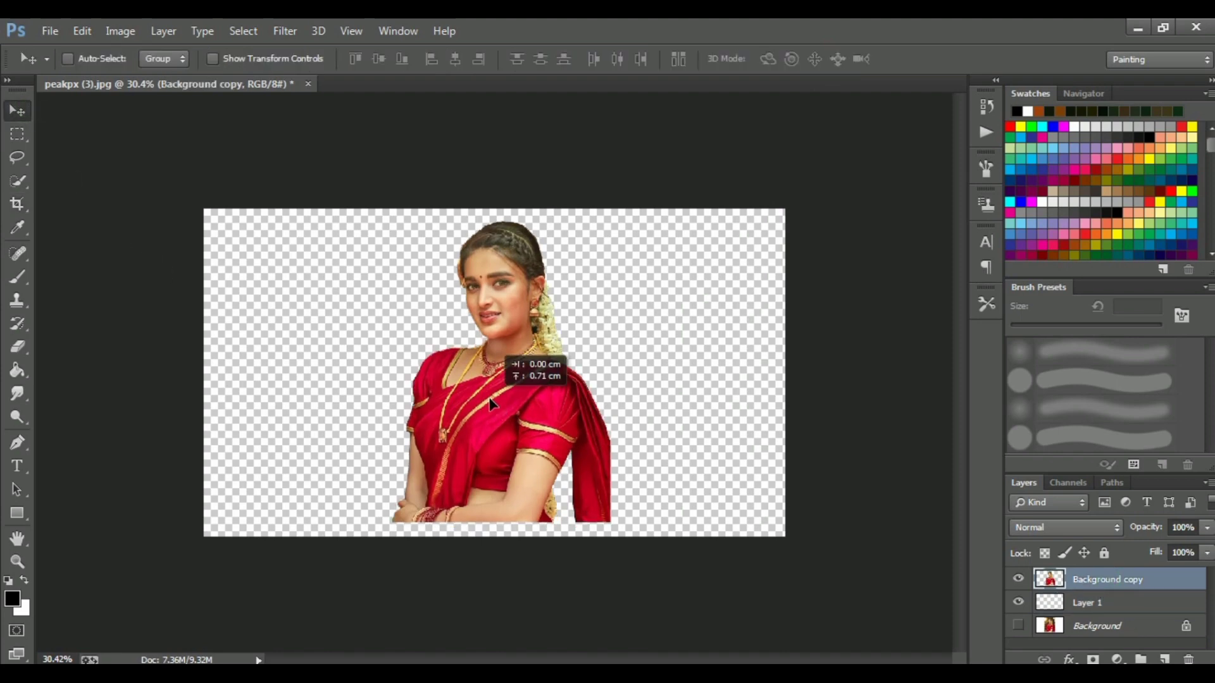
scroll(558, 369, "up", 2)
- Duplicate the cut-out layer and fill Layer 1 beneath it with orange-brown
key("ctrl+j")
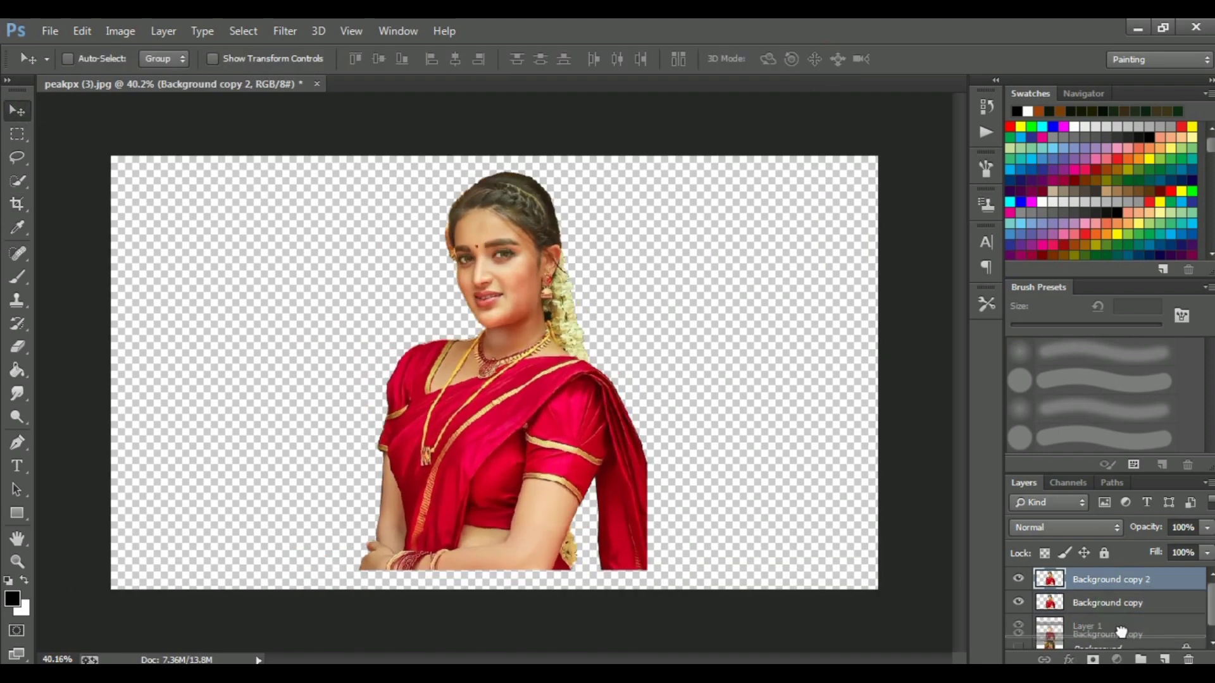
left_click_drag(1101, 627, 1101, 598)
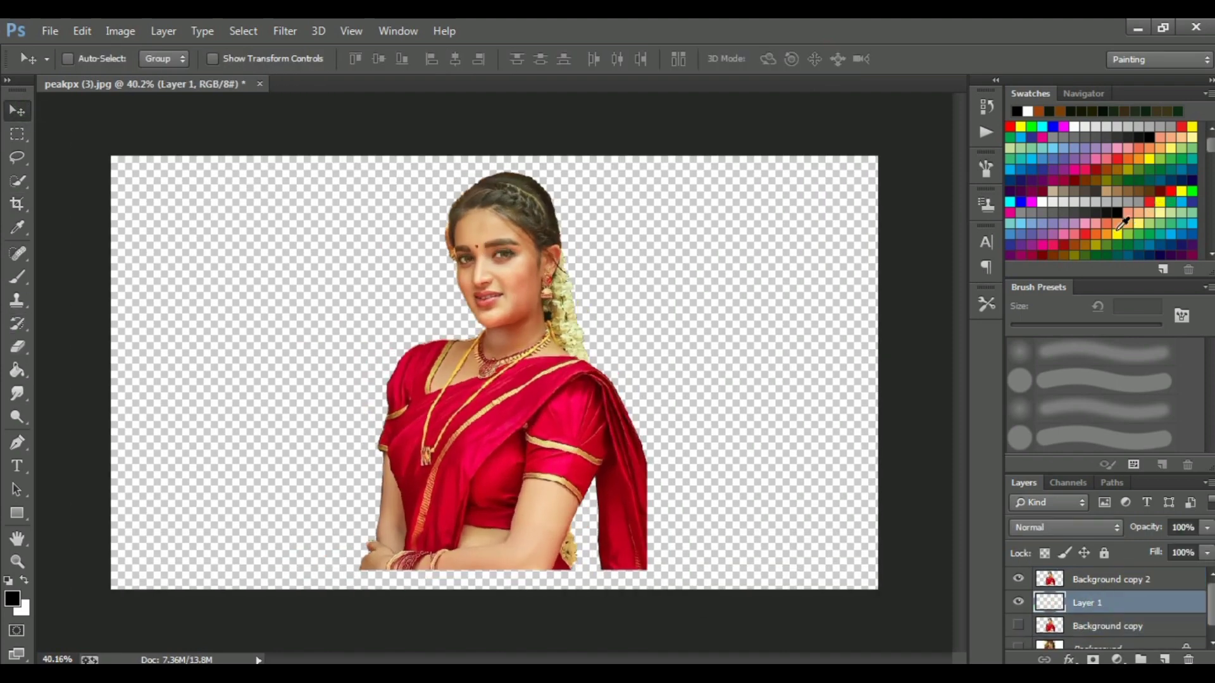
key("g")
left_click(269, 325)
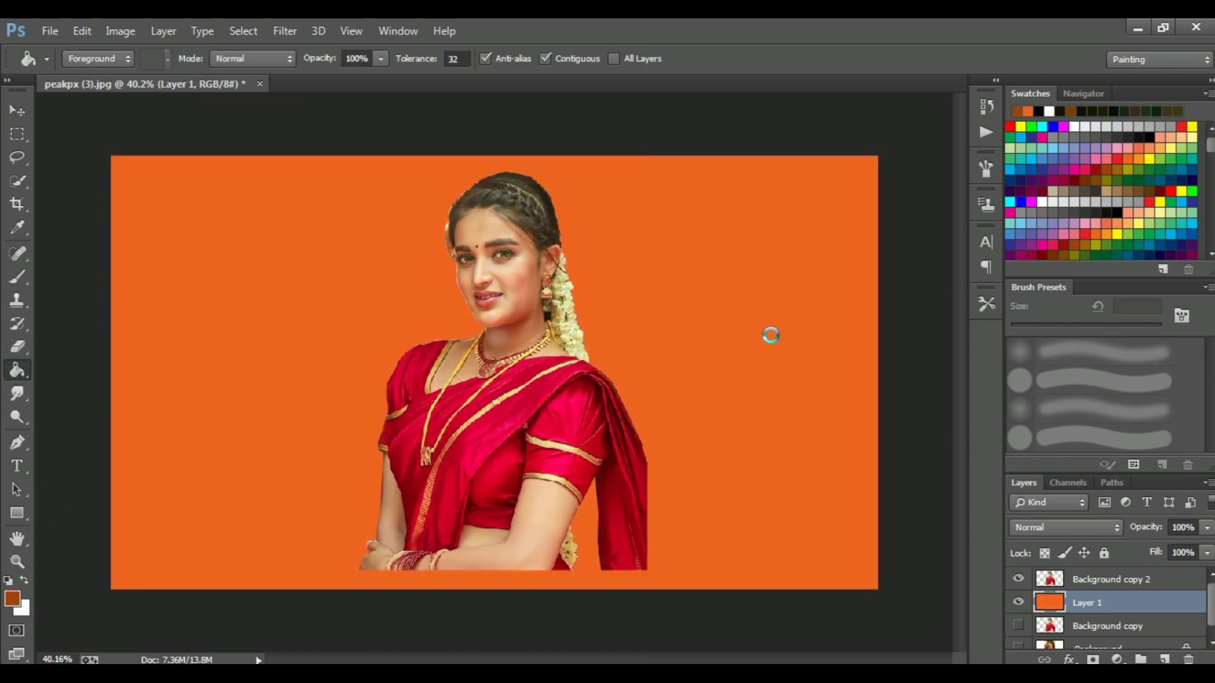
scroll(525, 245, "up", 2)
scroll(526, 245, "up", 1)
scroll(525, 244, "up", 1)
- Apply Levels with white input 252 and midtones about 0.87
key("alt+bracketright")
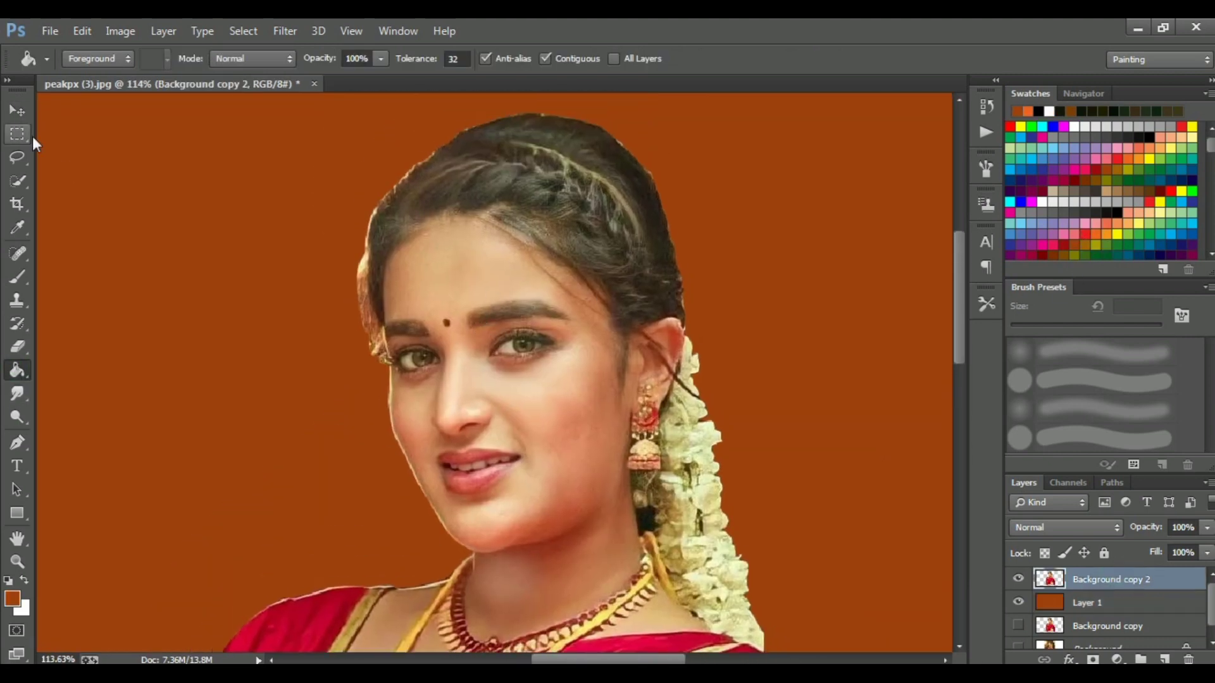
left_click(120, 31)
left_click(335, 95)
left_click_drag(1098, 354, 1095, 354)
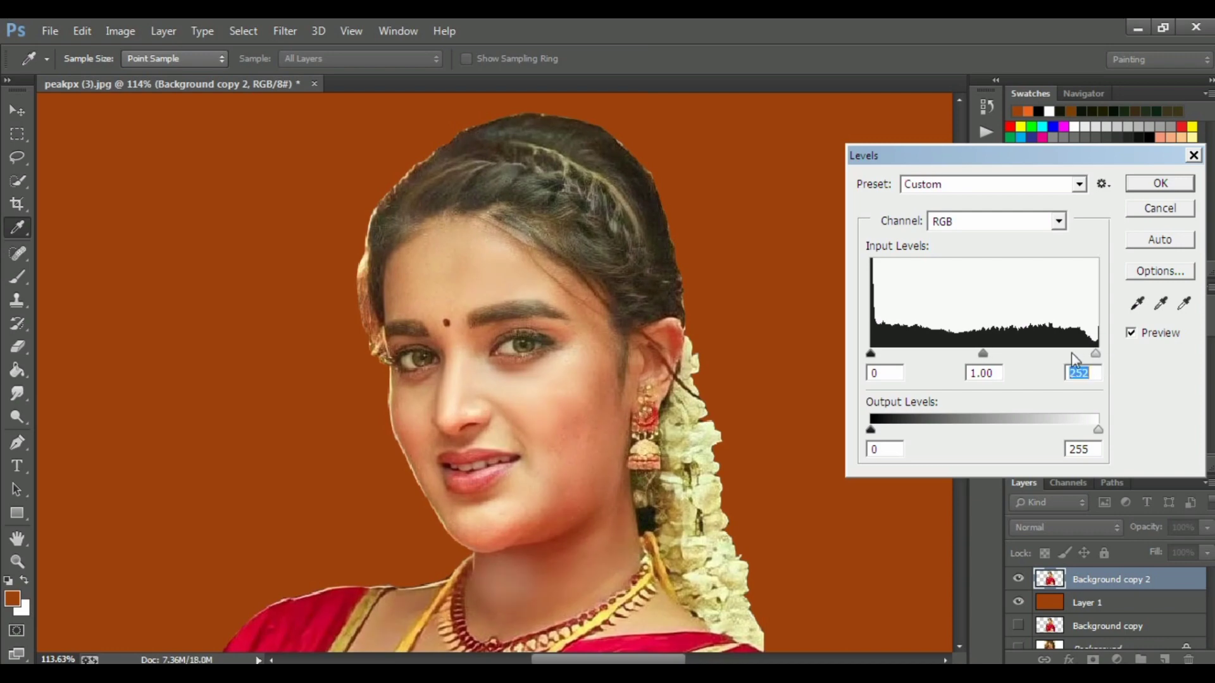
left_click_drag(983, 353, 989, 353)
key("g")
- Slightly change contrast, lower vibrance a little, and shift Color Balance midtones toward red
left_click(1159, 183)
left_click(120, 30)
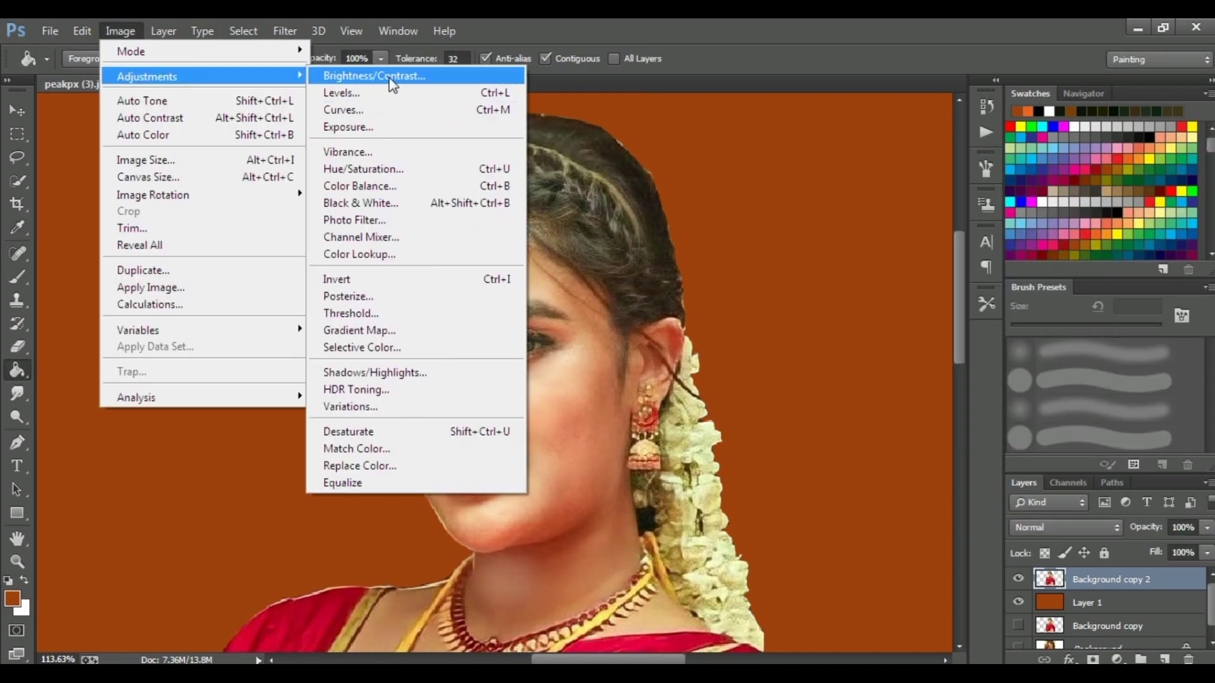
left_click(374, 76)
left_click_drag(795, 290, 807, 292)
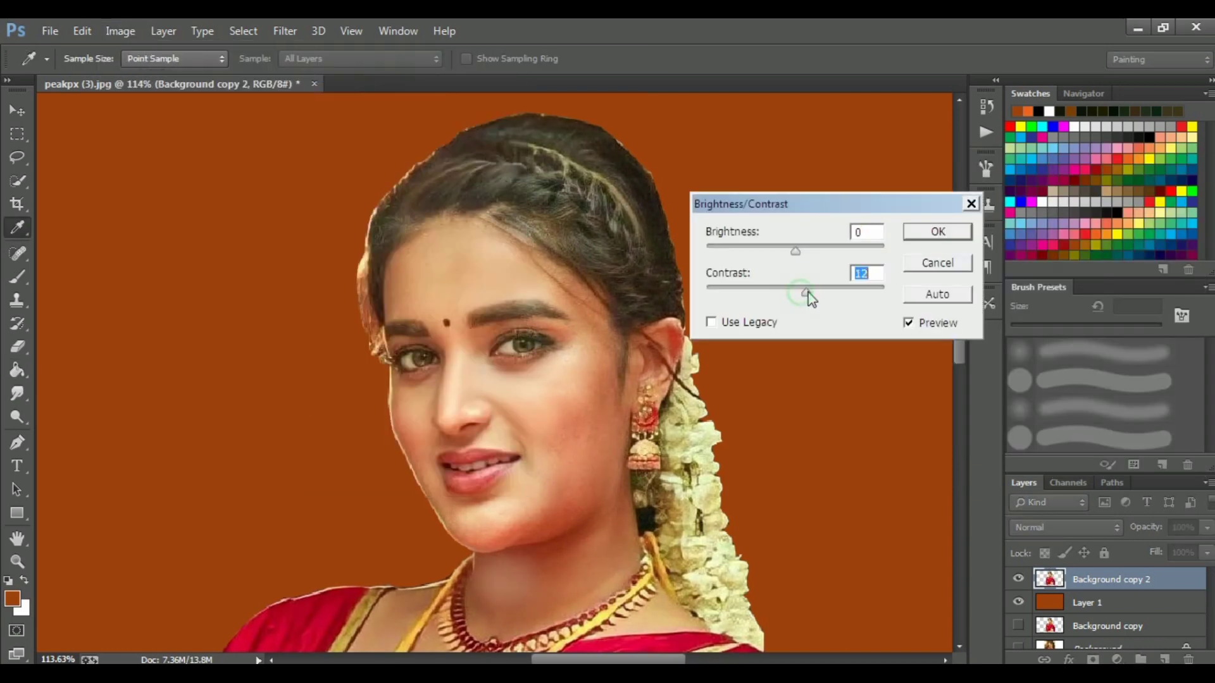
left_click(938, 233)
left_click(120, 31)
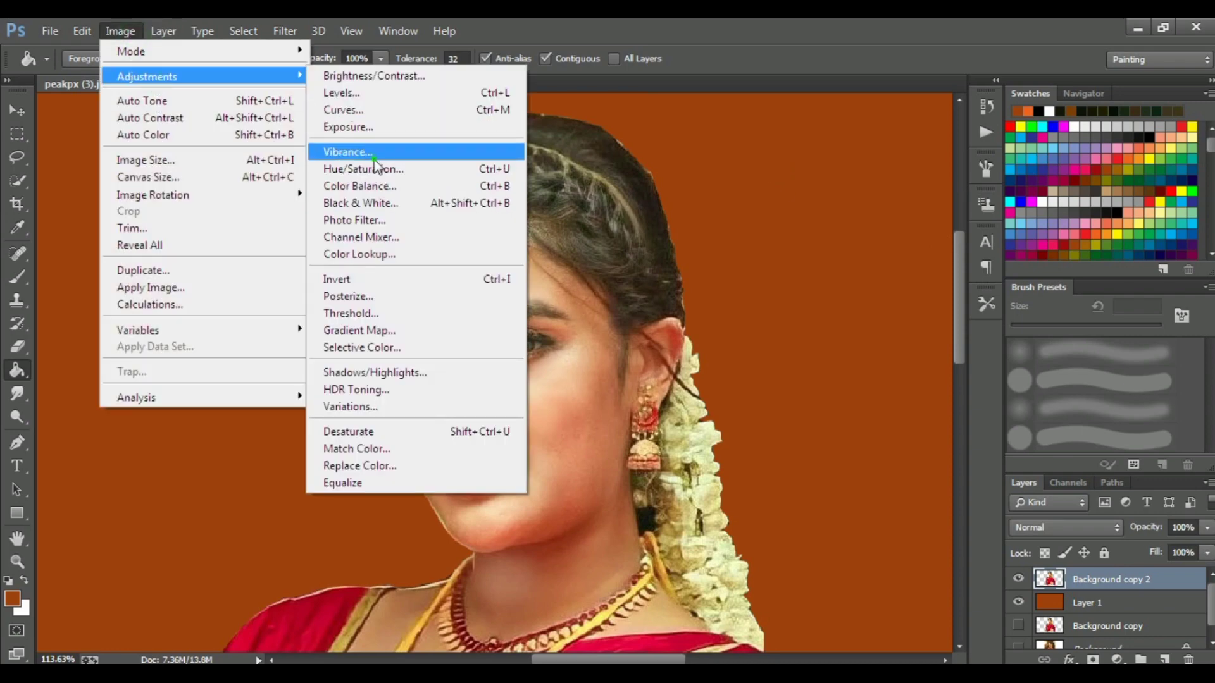
left_click(353, 150)
left_click_drag(753, 252, 751, 254)
left_click(866, 233)
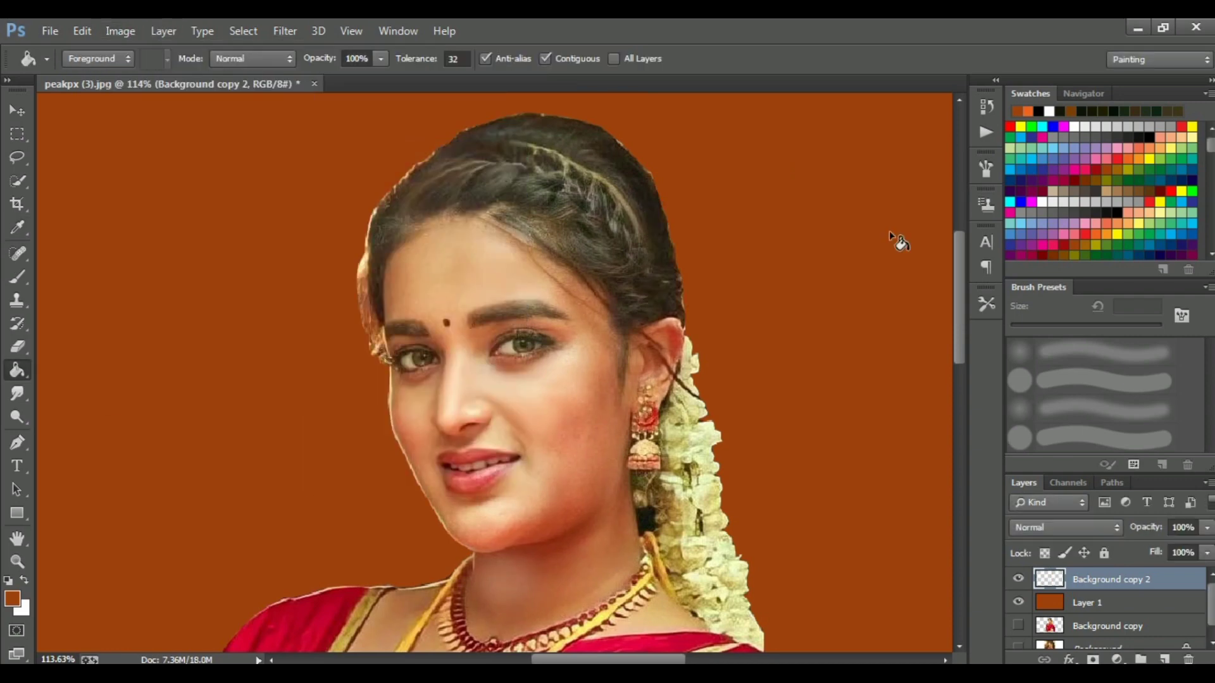
left_click(120, 31)
left_click(393, 184)
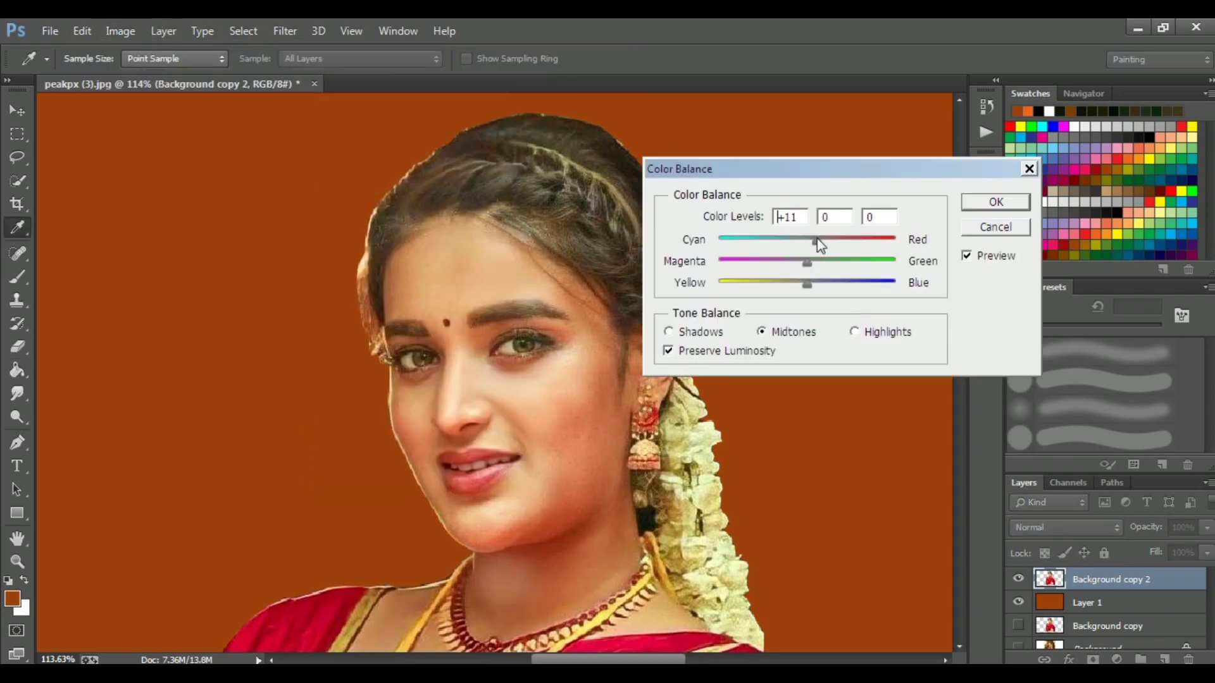
left_click(996, 202)
- Apply Unsharp Mask with amount about 93 and radius 7.7
left_click(285, 31)
left_click(557, 379)
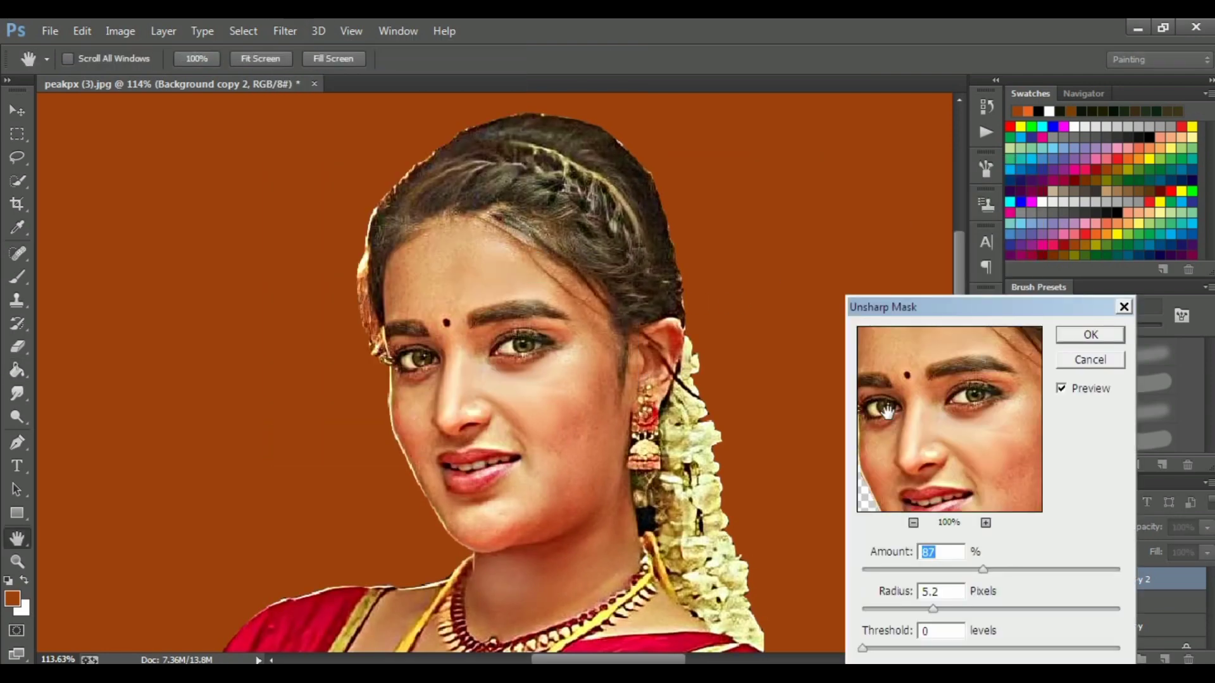
left_click_drag(993, 569, 1021, 570)
left_click_drag(937, 609, 950, 609)
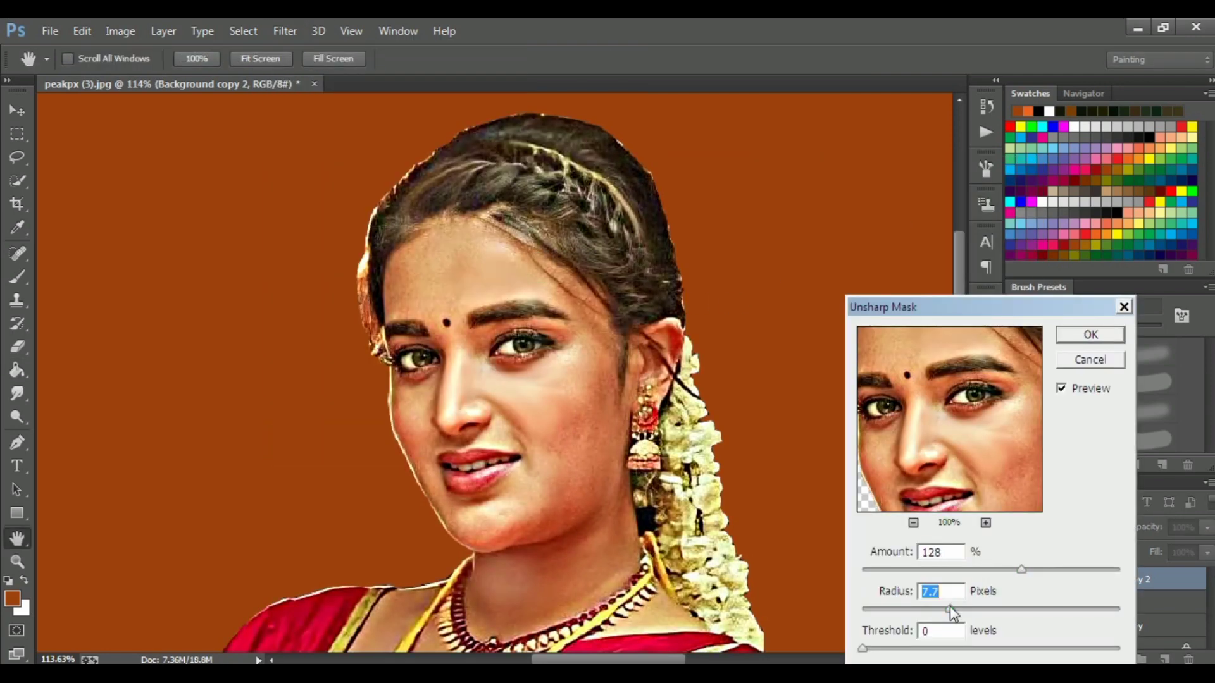
left_click_drag(1020, 570, 992, 570)
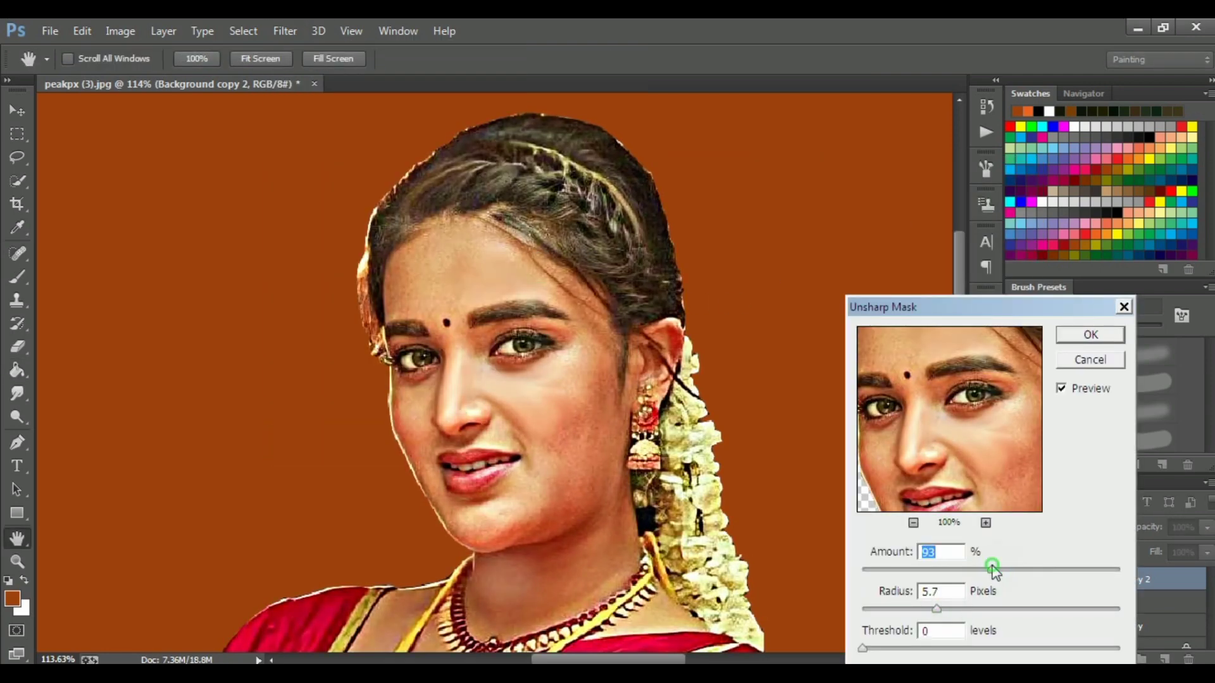
left_click(1089, 335)
left_click(22, 389)
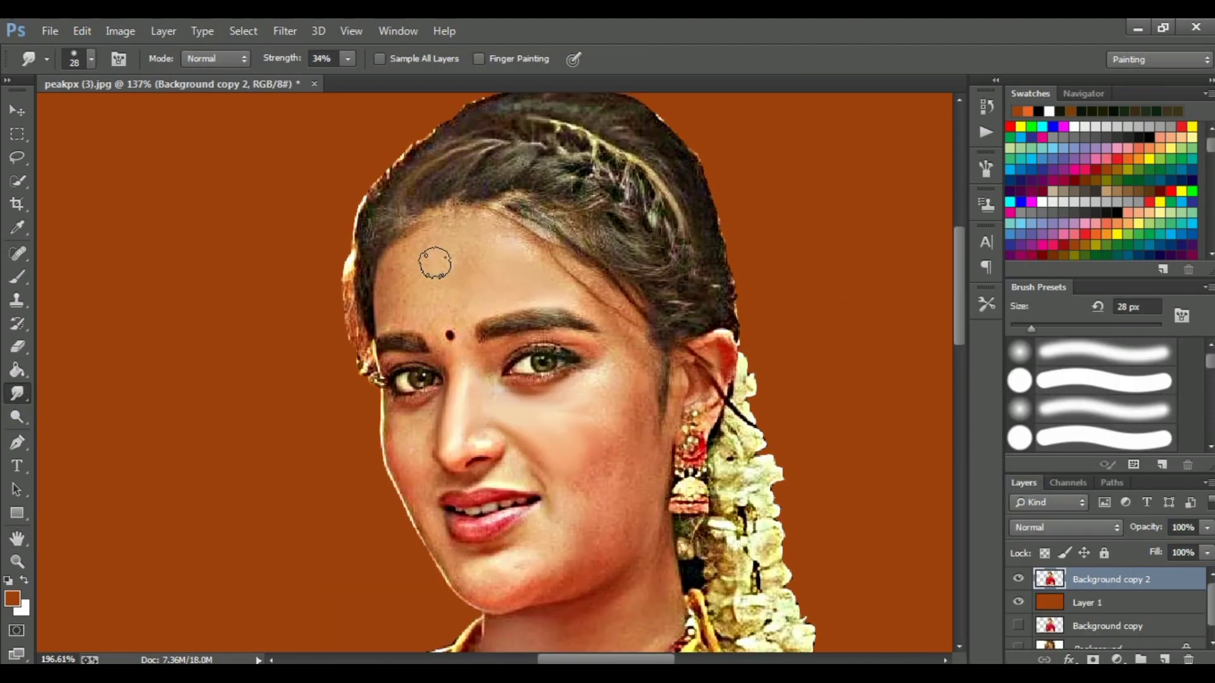
- Set the Smudge tool strength to 40% and zoom in on the lips and chin
scroll(434, 258, "up", 5)
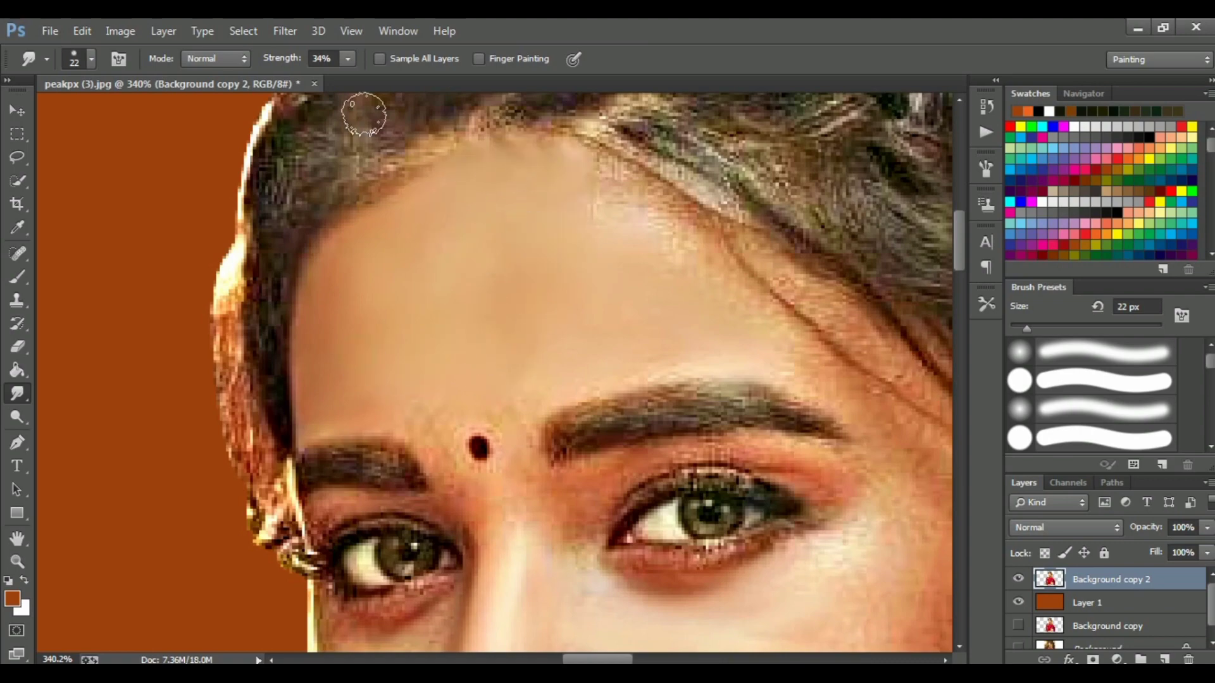
key("4")
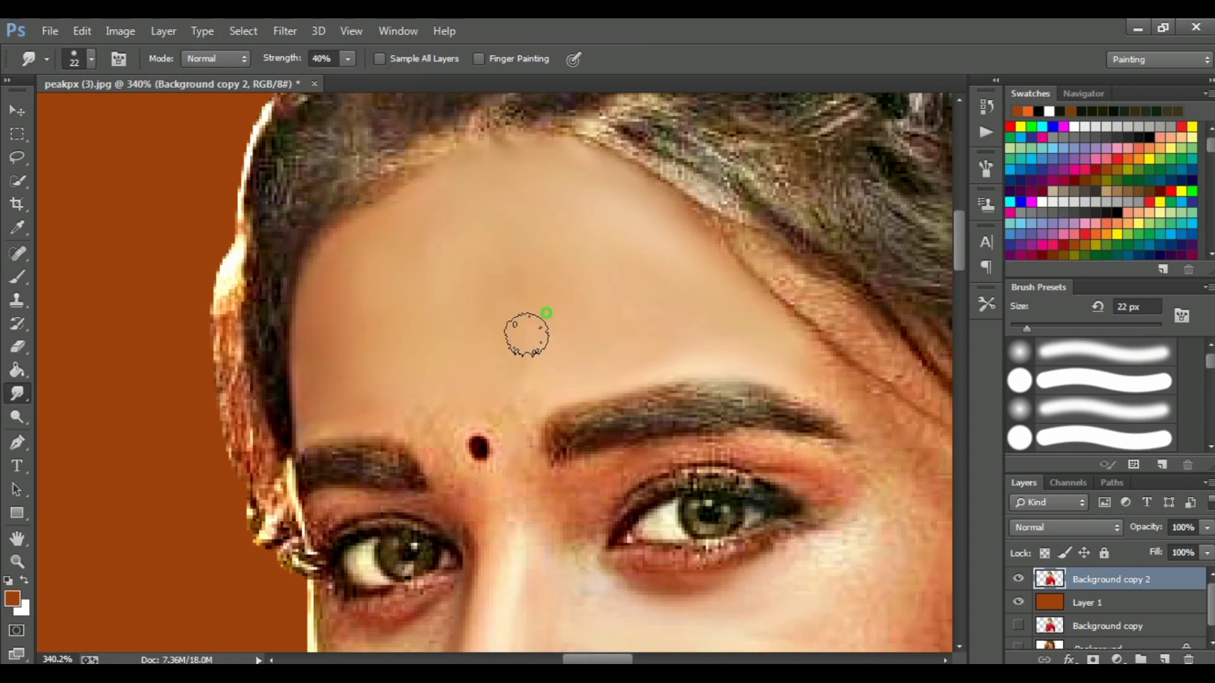
scroll(527, 334, "down", 2)
scroll(526, 334, "right", 3)
scroll(619, 171, "up", 1)
scroll(613, 306, "down", 2)
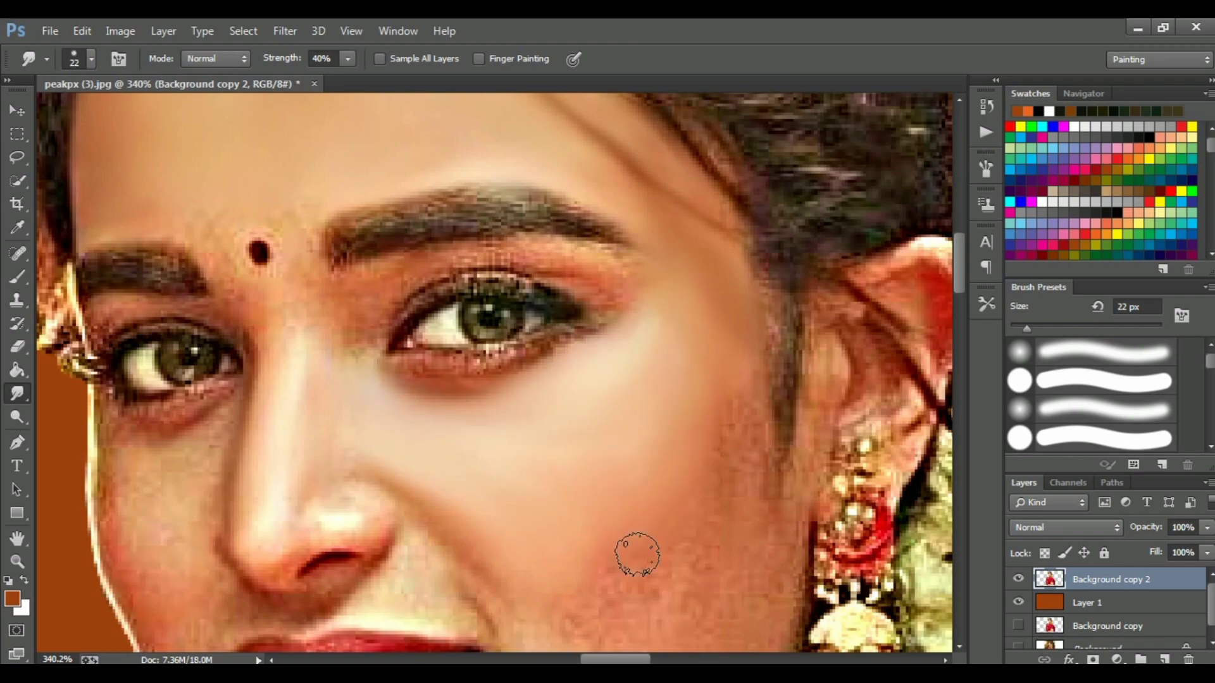
scroll(726, 539, "down", 2)
scroll(727, 539, "right", 1)
scroll(540, 416, "down", 1)
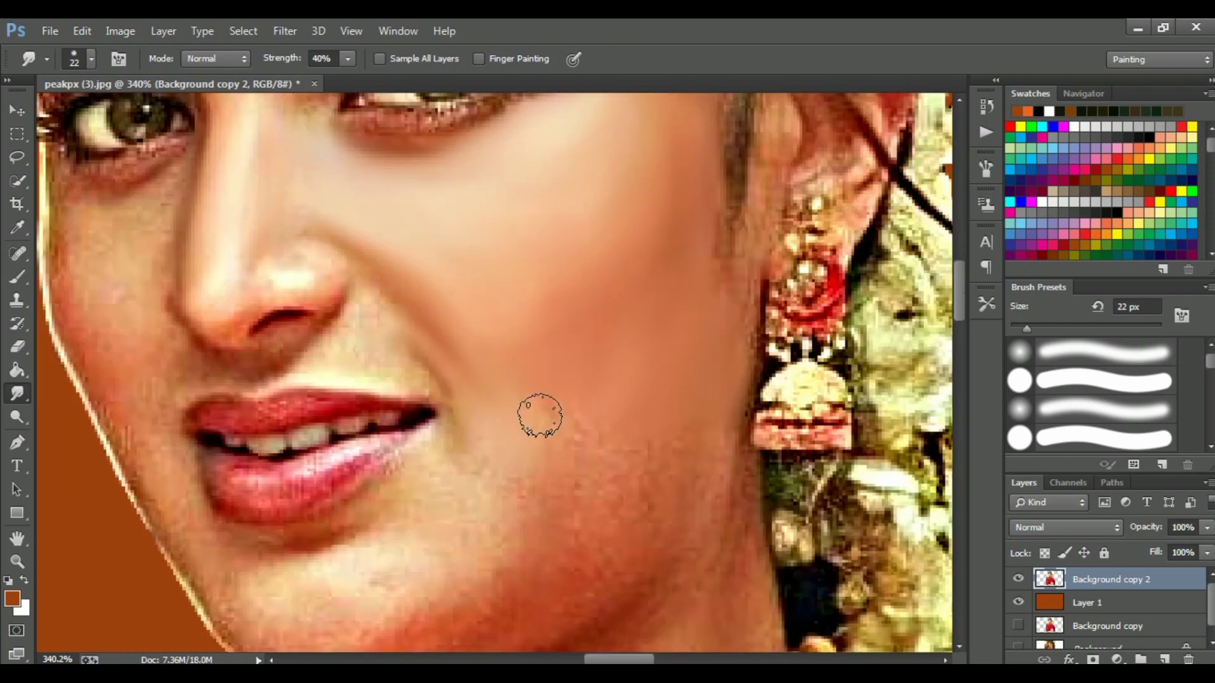
left_click_drag(478, 514, 493, 409)
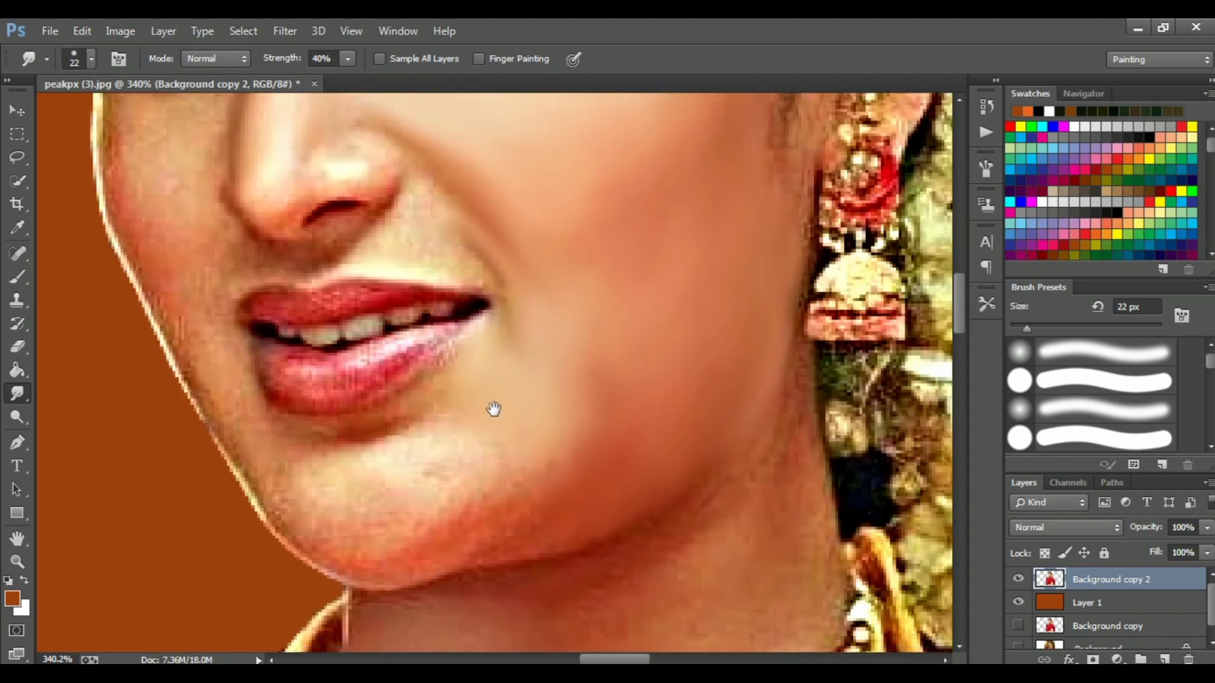
- Load the figure selection from the layer thumbnail and smudge the forehead, cheeks, eyes and lips
left_click(1062, 598, "ctrl")
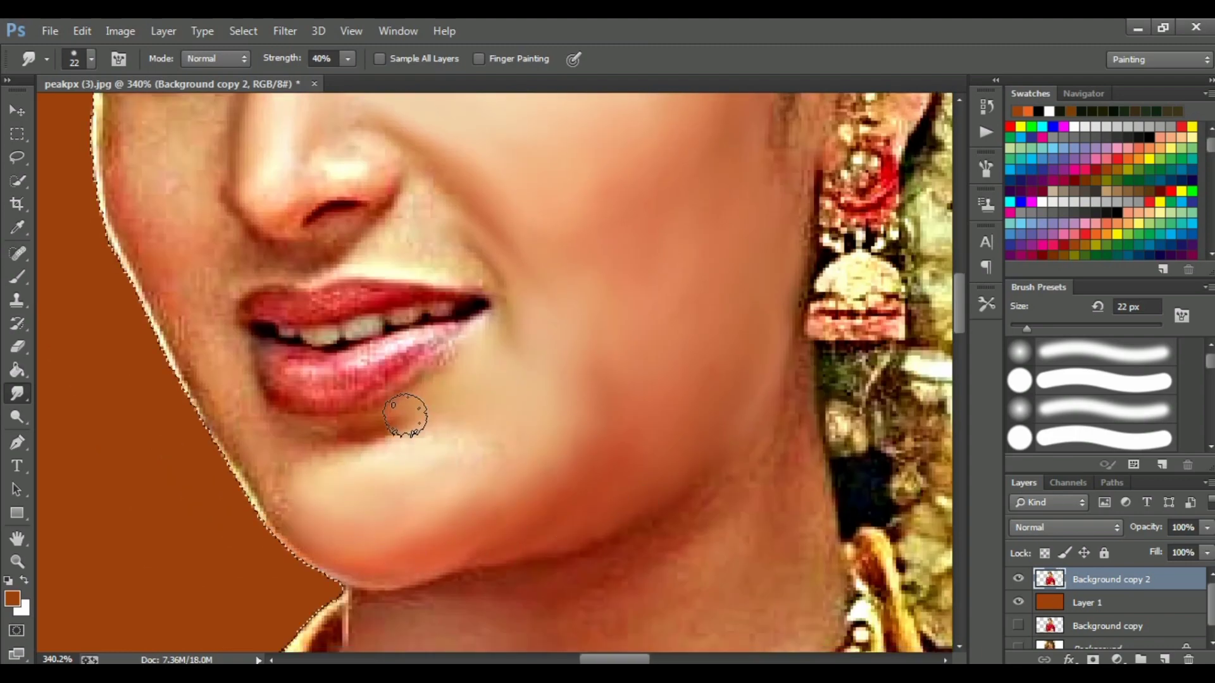
scroll(202, 419, "up", 2)
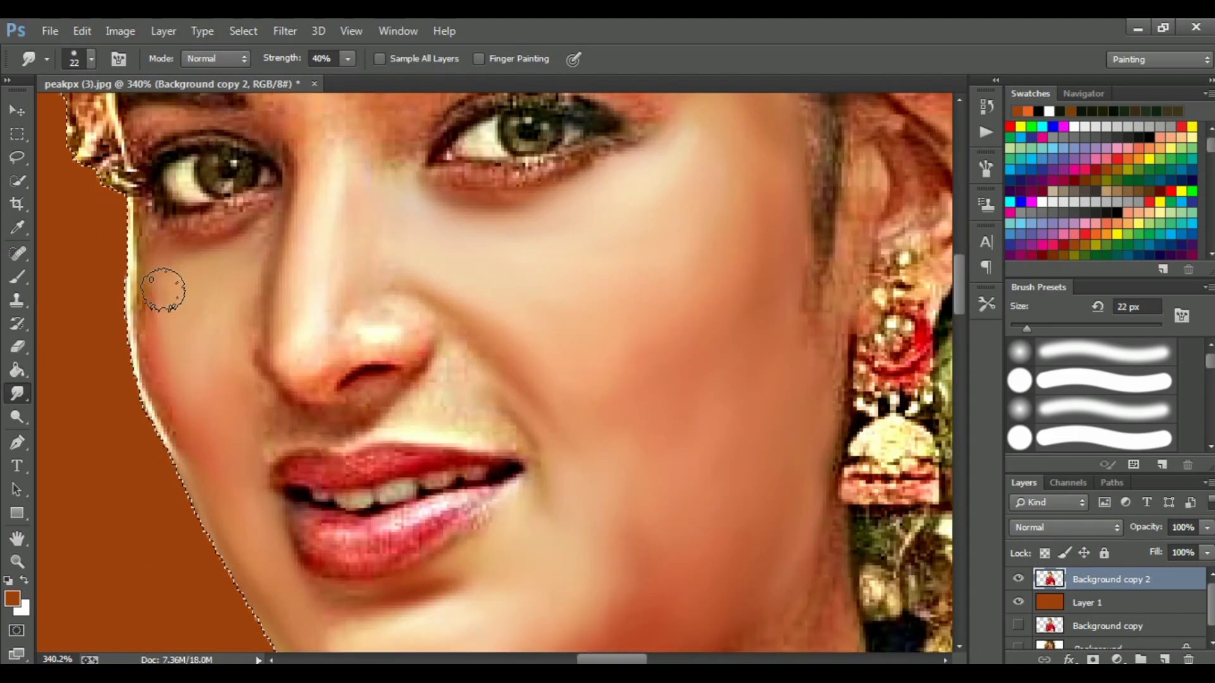
scroll(308, 391, "up", 1)
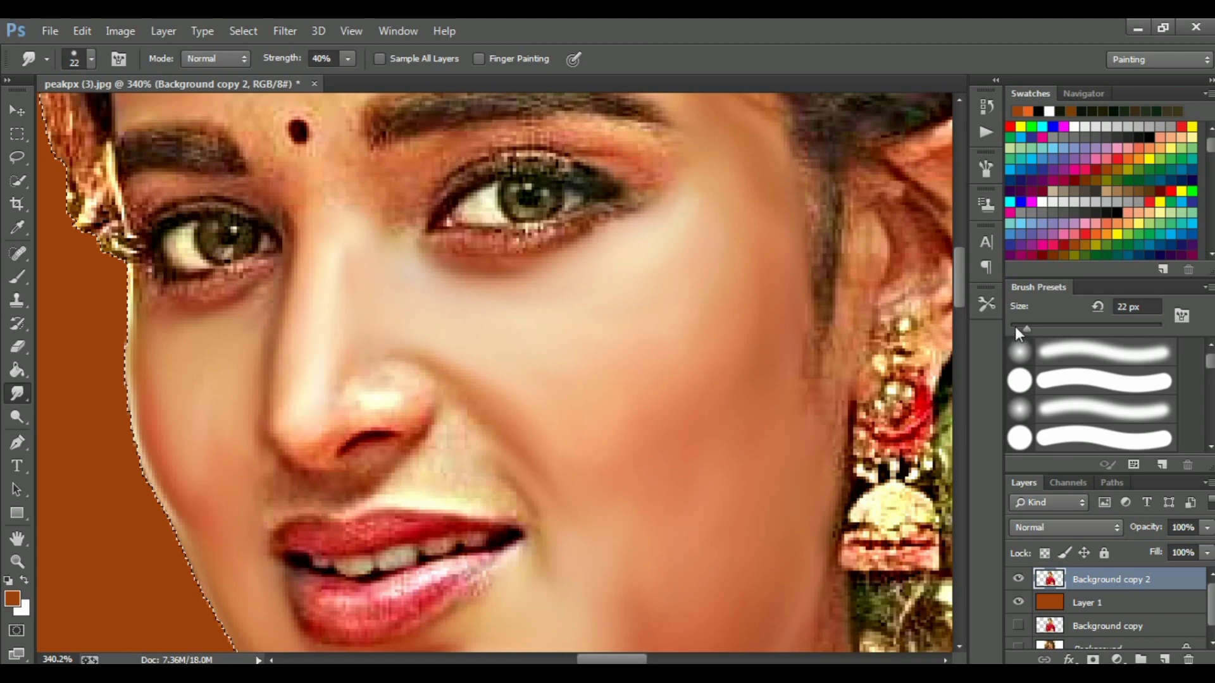
scroll(381, 387, "down", 1)
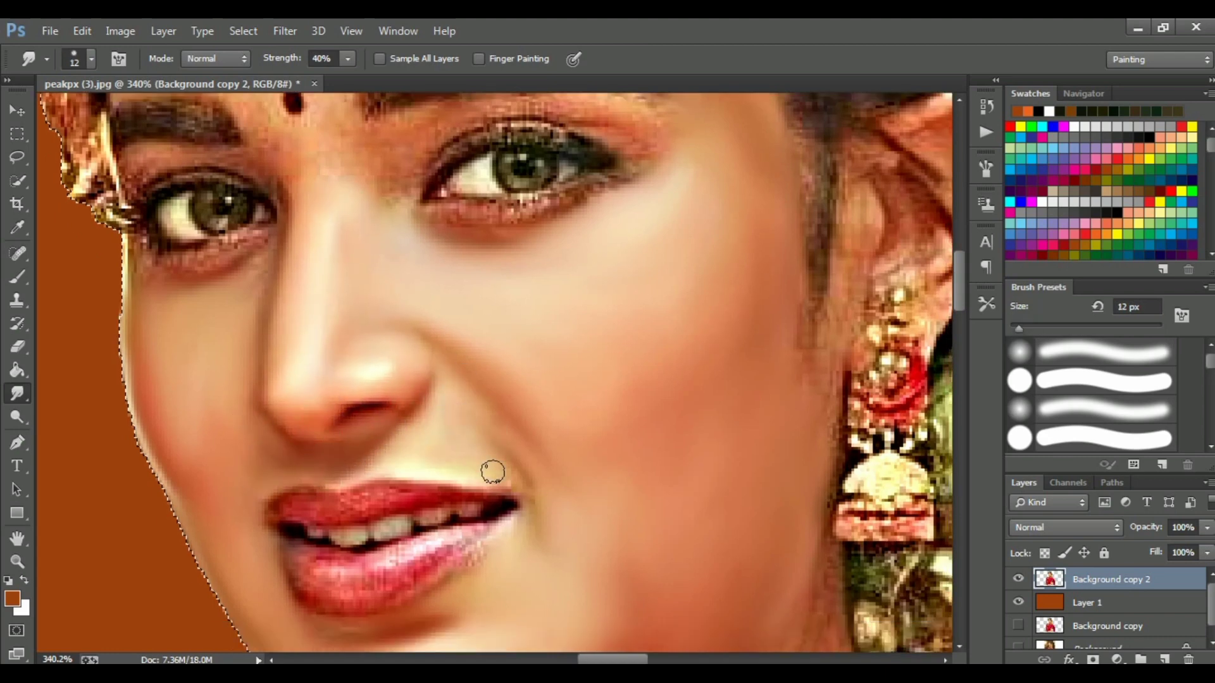
scroll(556, 261, "up", 2)
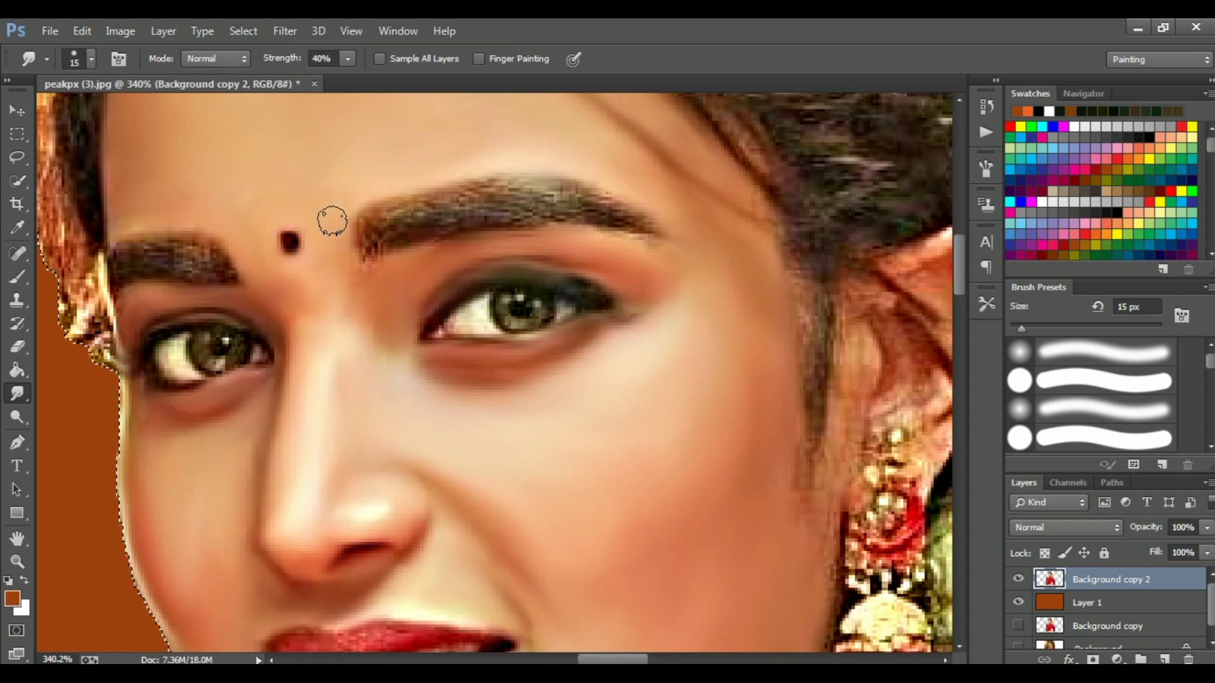
scroll(470, 334, "up", 2)
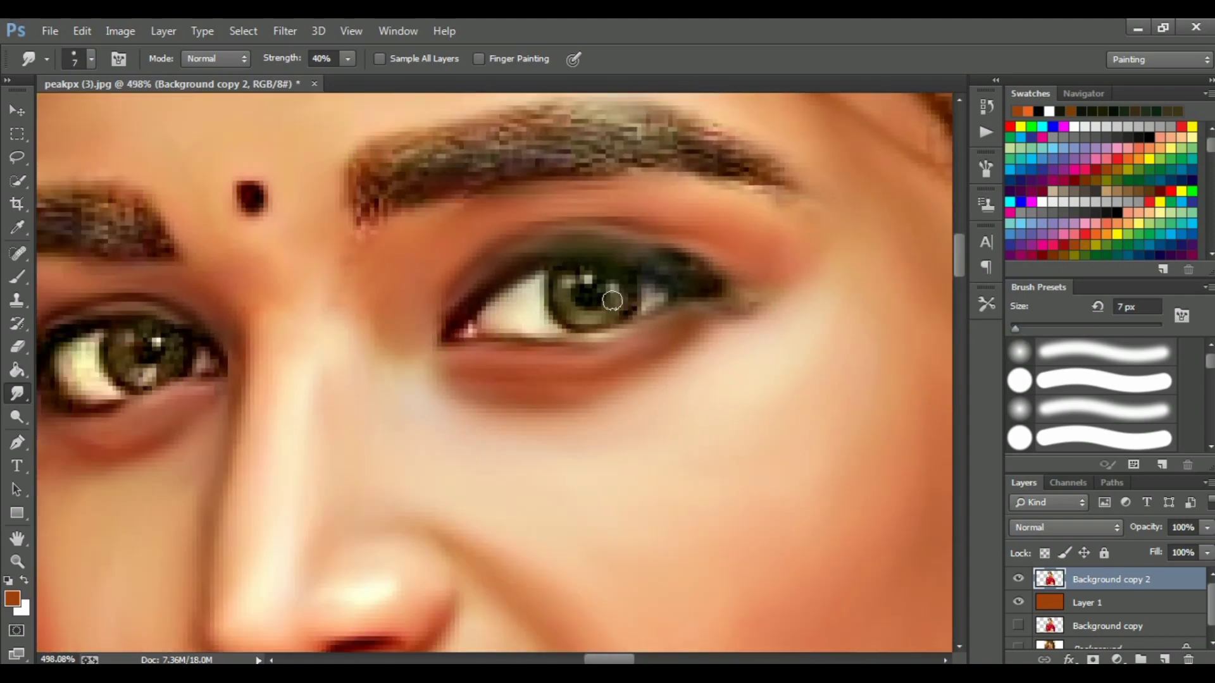
left_click_drag(125, 366, 295, 334)
scroll(402, 550, "down", 2)
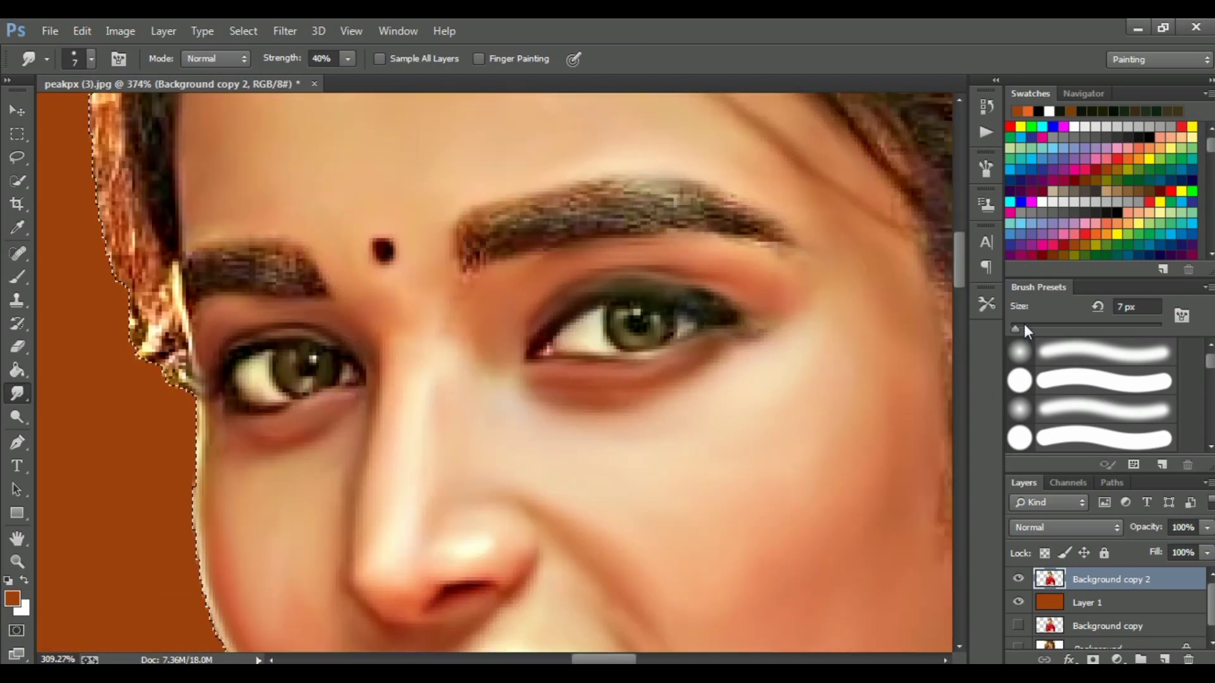
scroll(260, 268, "down", 8)
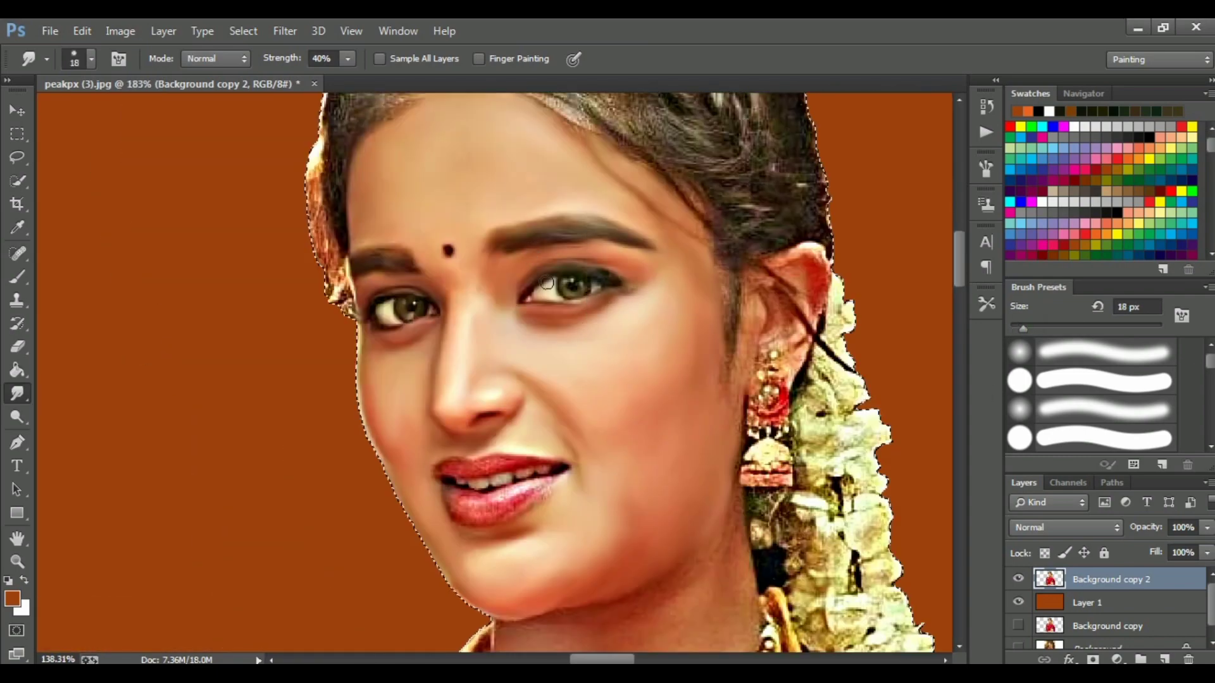
scroll(538, 372, "up", 4)
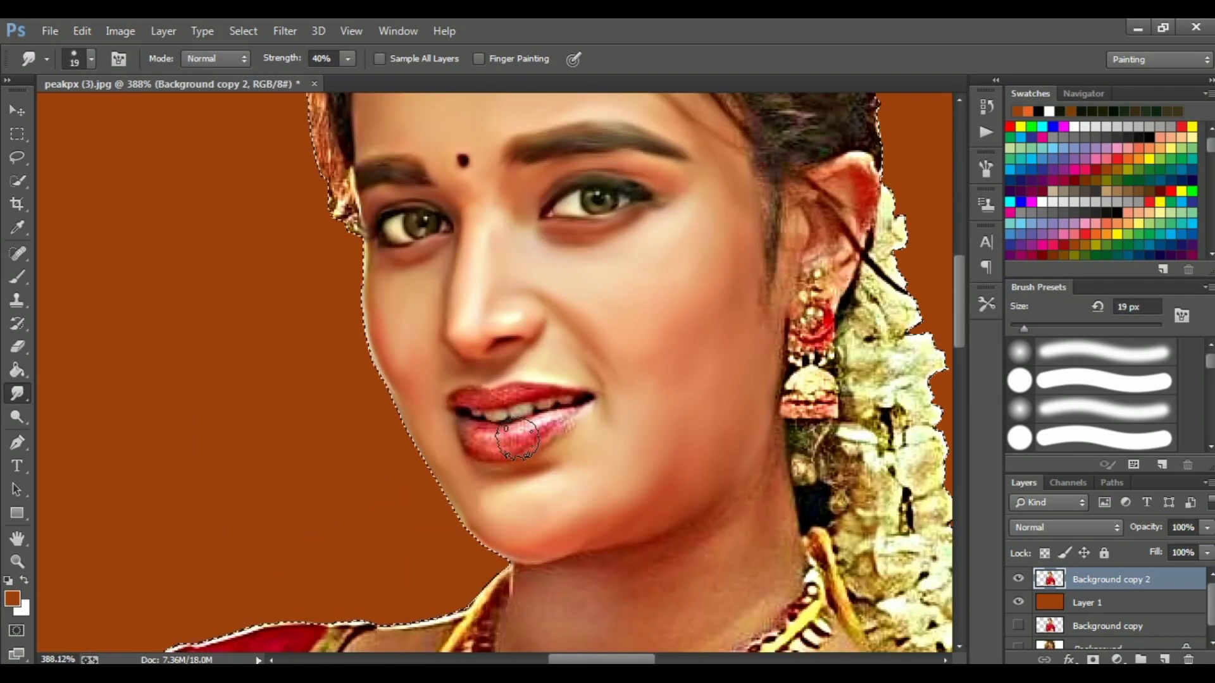
scroll(517, 438, "up", 3)
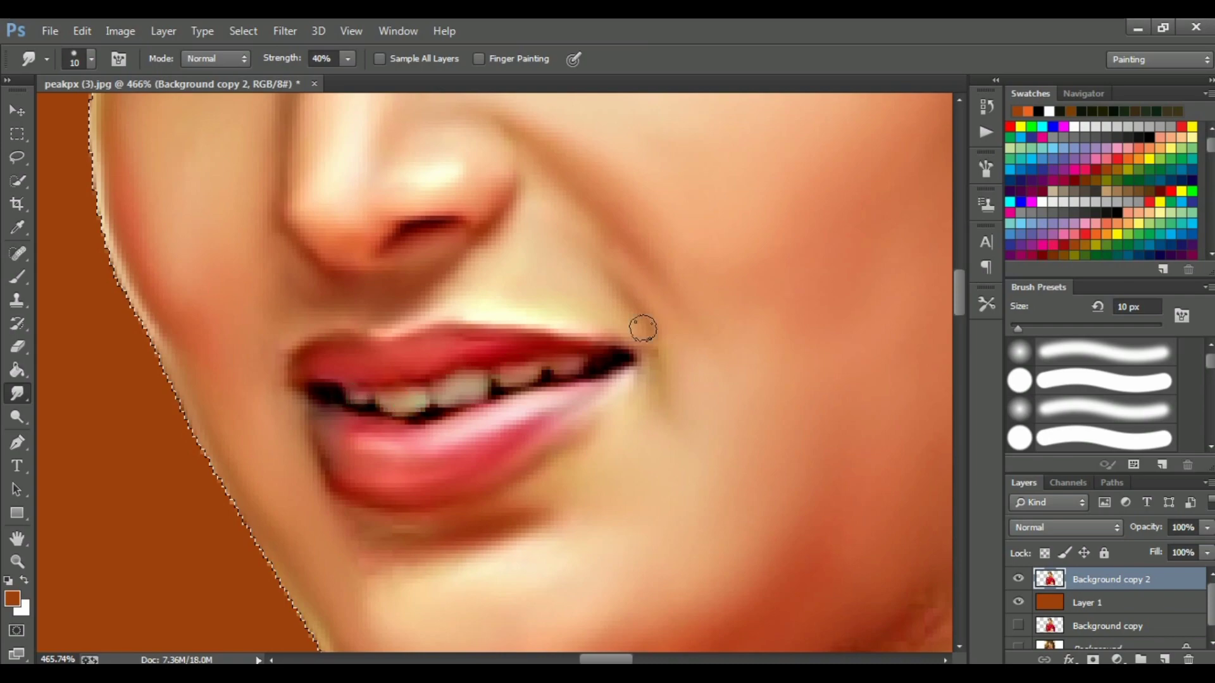
scroll(542, 269, "down", 5)
scroll(678, 407, "up", 4)
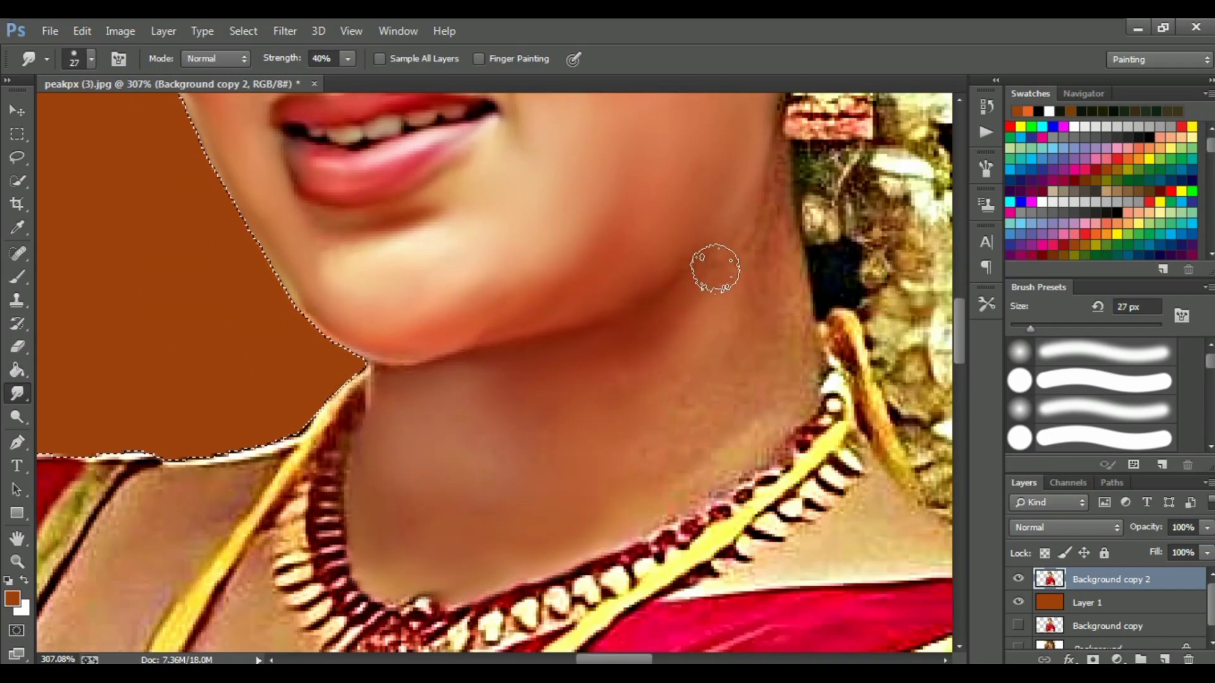
- Smudge the skin from chin to neck, arms and bangles with a 38 px, 40% brush
left_click_drag(611, 386, 764, 307)
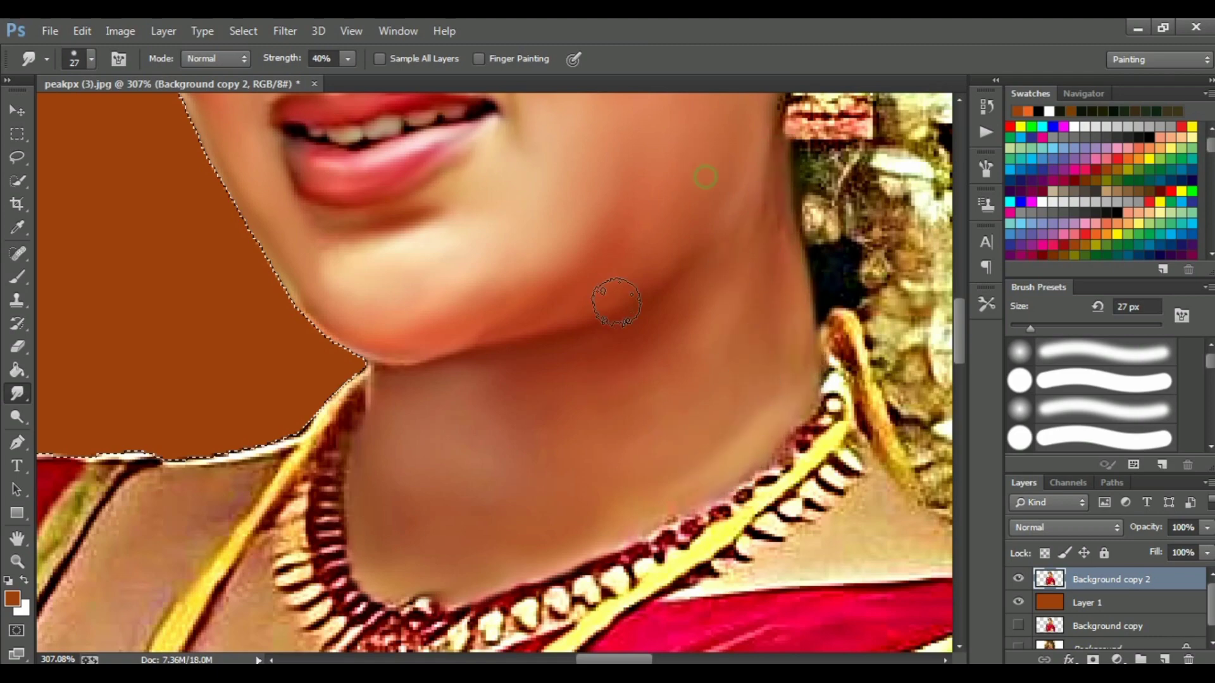
scroll(658, 402, "down", 5)
scroll(443, 380, "left", 6)
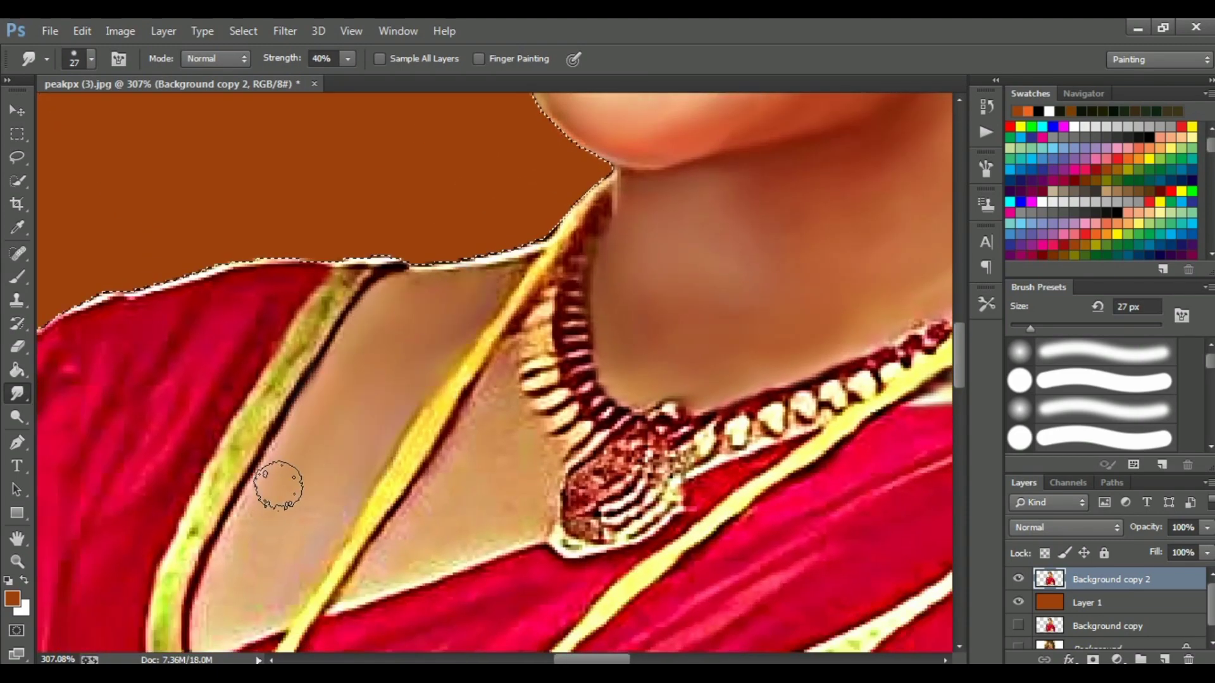
scroll(291, 478, "down", 3)
scroll(538, 456, "down", 3)
scroll(594, 418, "up", 3)
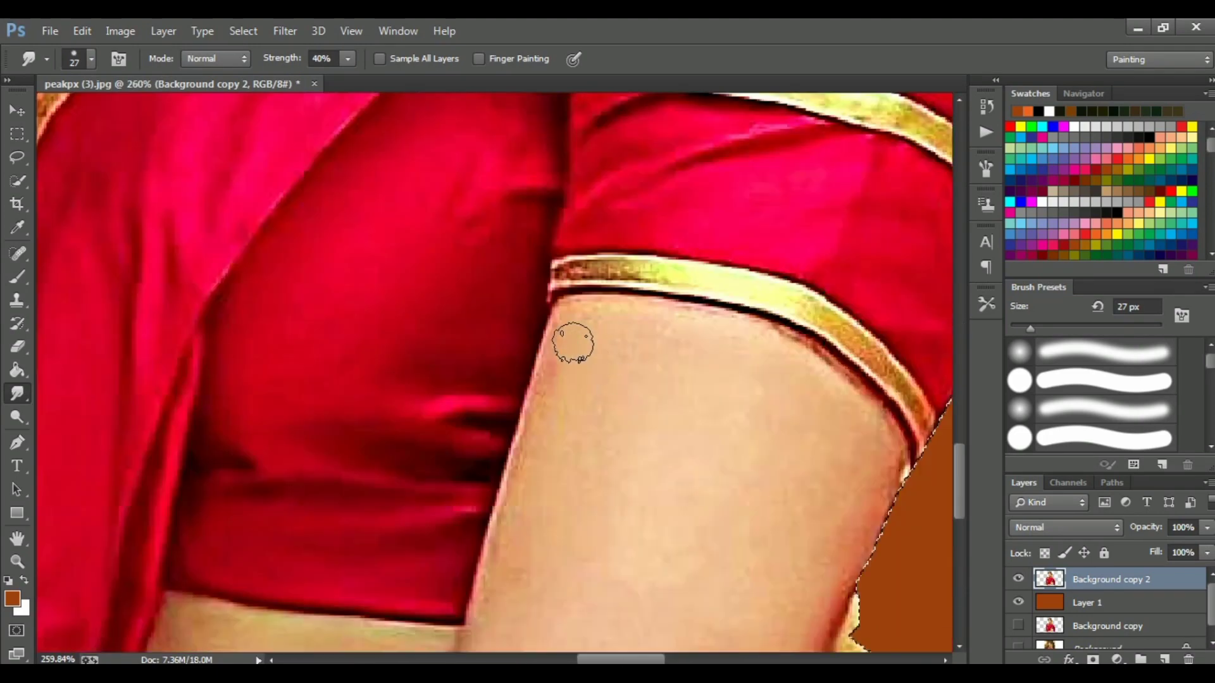
scroll(506, 443, "down", 2)
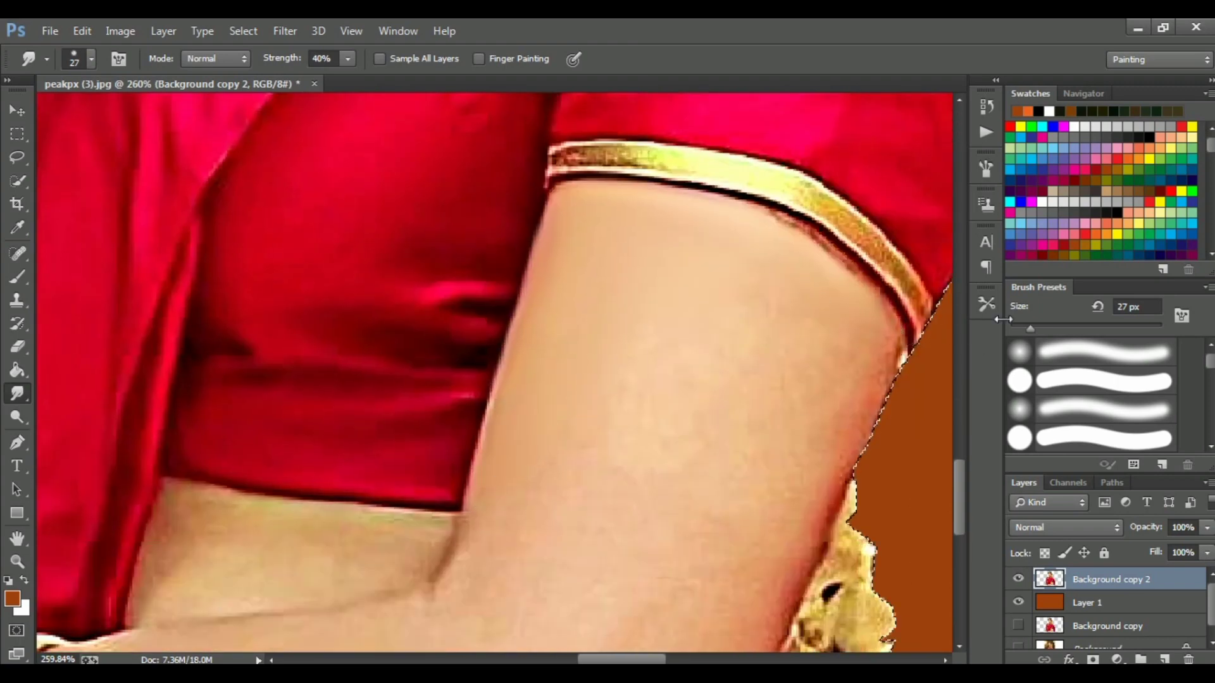
scroll(765, 411, "down", 4)
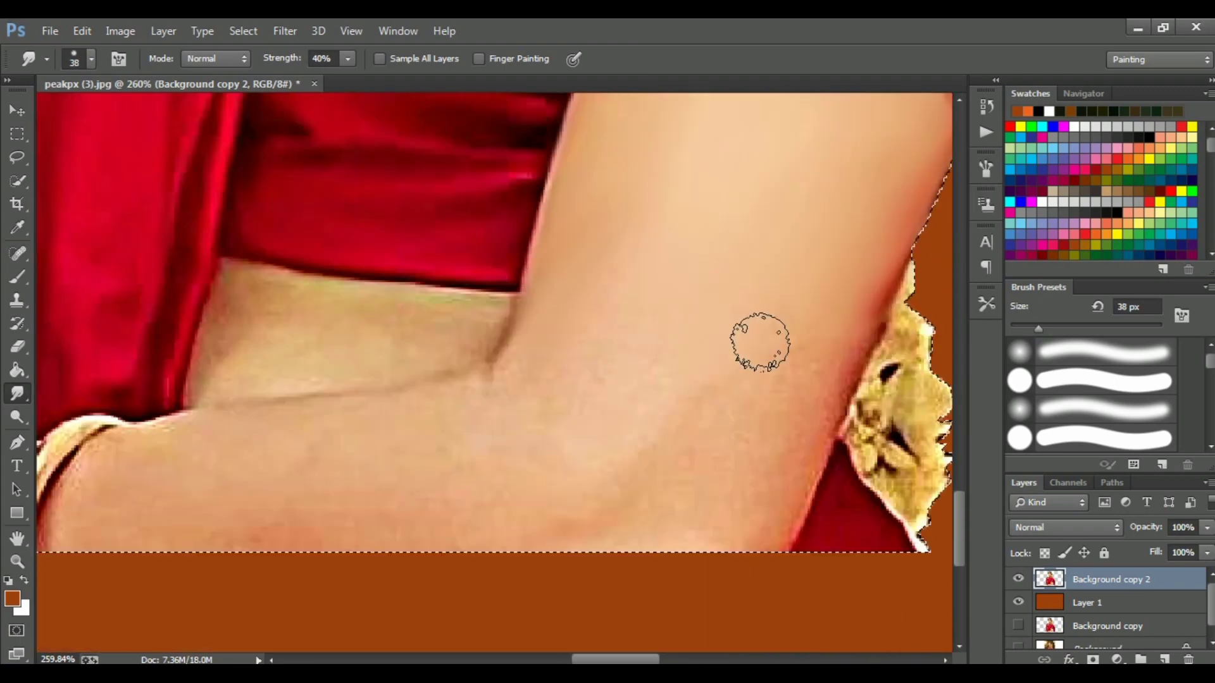
scroll(336, 418, "left", 5)
scroll(443, 405, "down", 1)
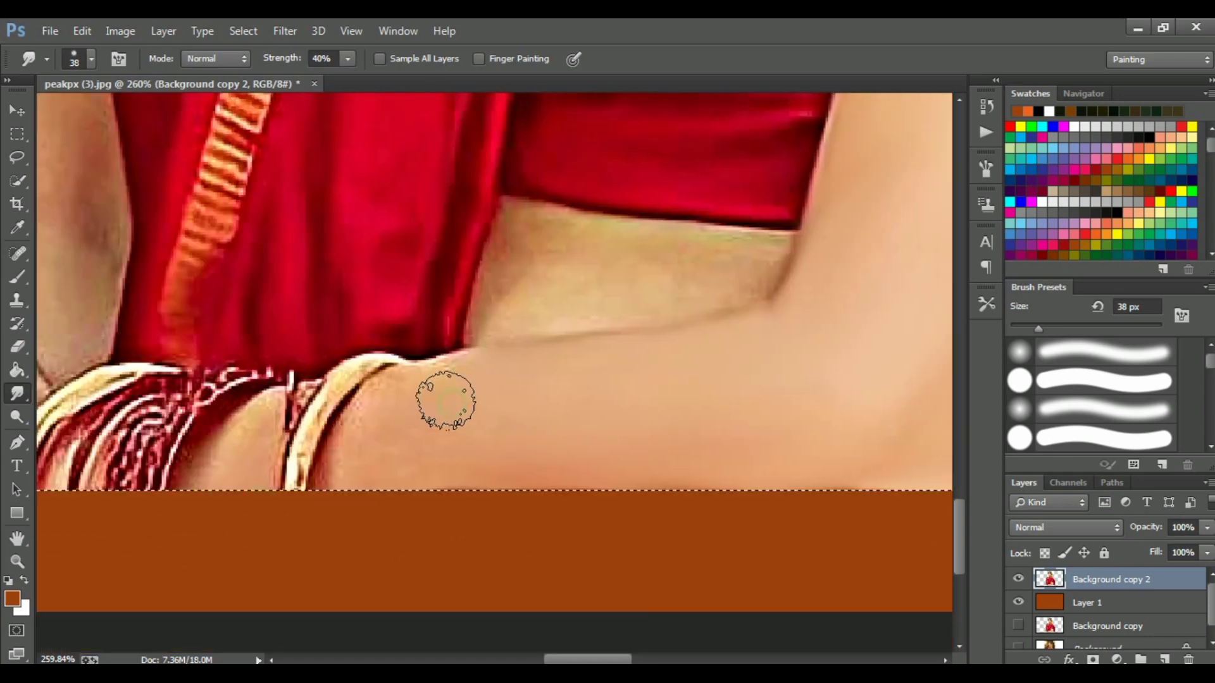
scroll(245, 421, "left", 6)
scroll(245, 421, "down", 1)
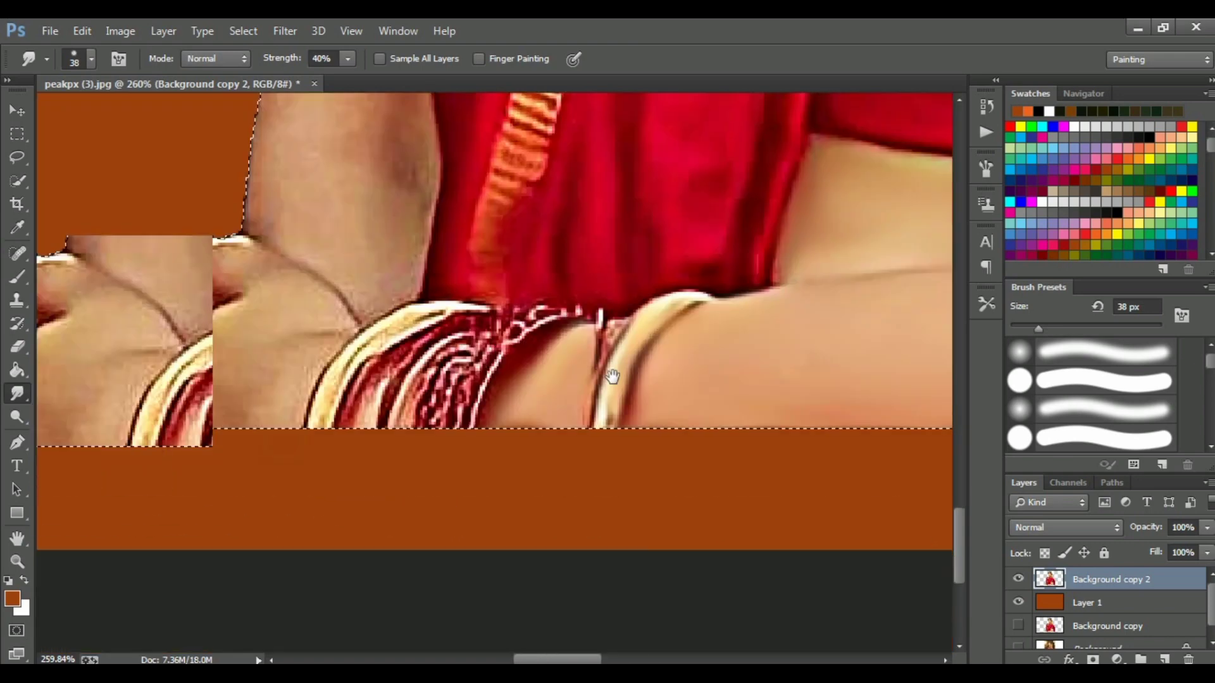
scroll(380, 217, "up", 2)
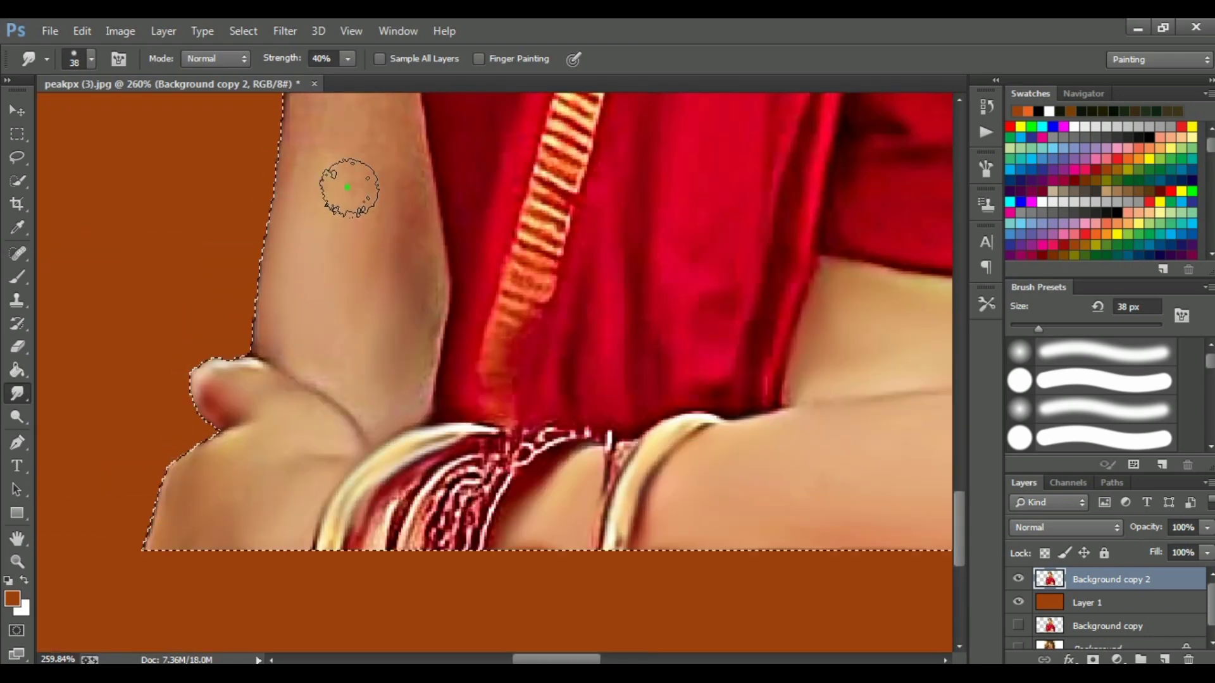
scroll(361, 393, "up", 3)
scroll(329, 253, "up", 2)
- Smear red over the upper gold sleeve band and smooth the lower band's left end with a 70 px brush
scroll(323, 439, "down", 1)
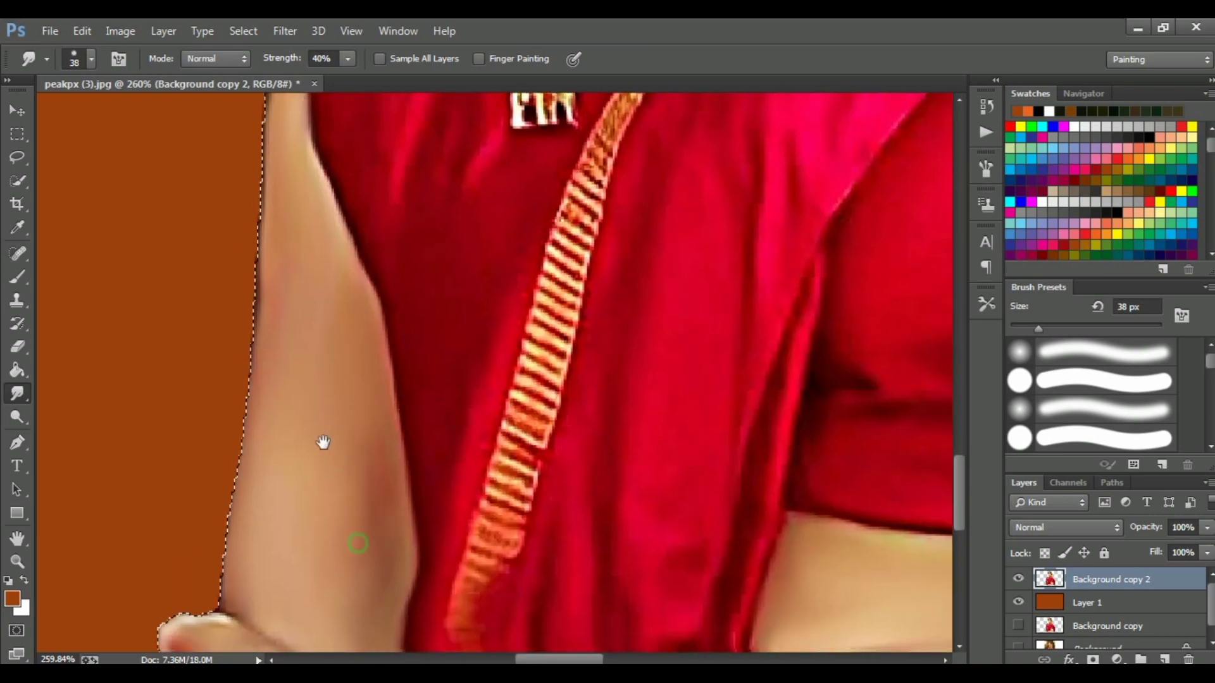
scroll(330, 320, "down", 1)
scroll(721, 262, "down", 3)
scroll(721, 262, "up", 4)
scroll(659, 360, "up", 2)
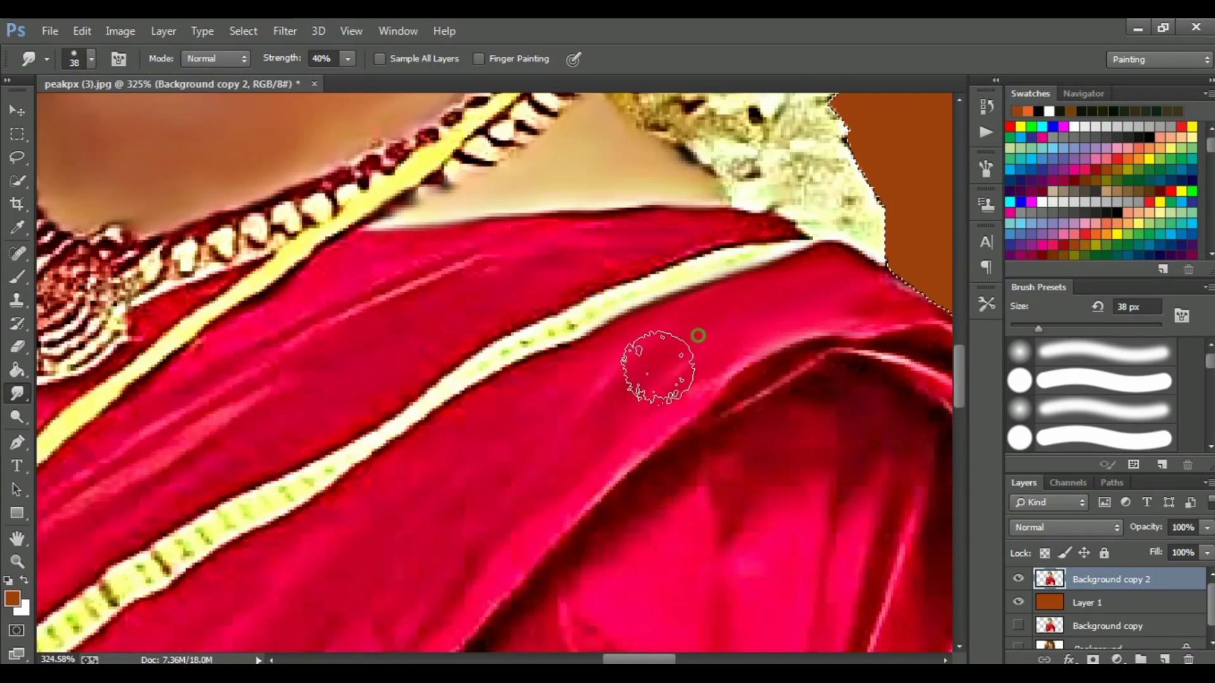
scroll(771, 253, "down", 2)
scroll(693, 283, "down", 1)
scroll(597, 274, "left", 2)
scroll(597, 274, "down", 1)
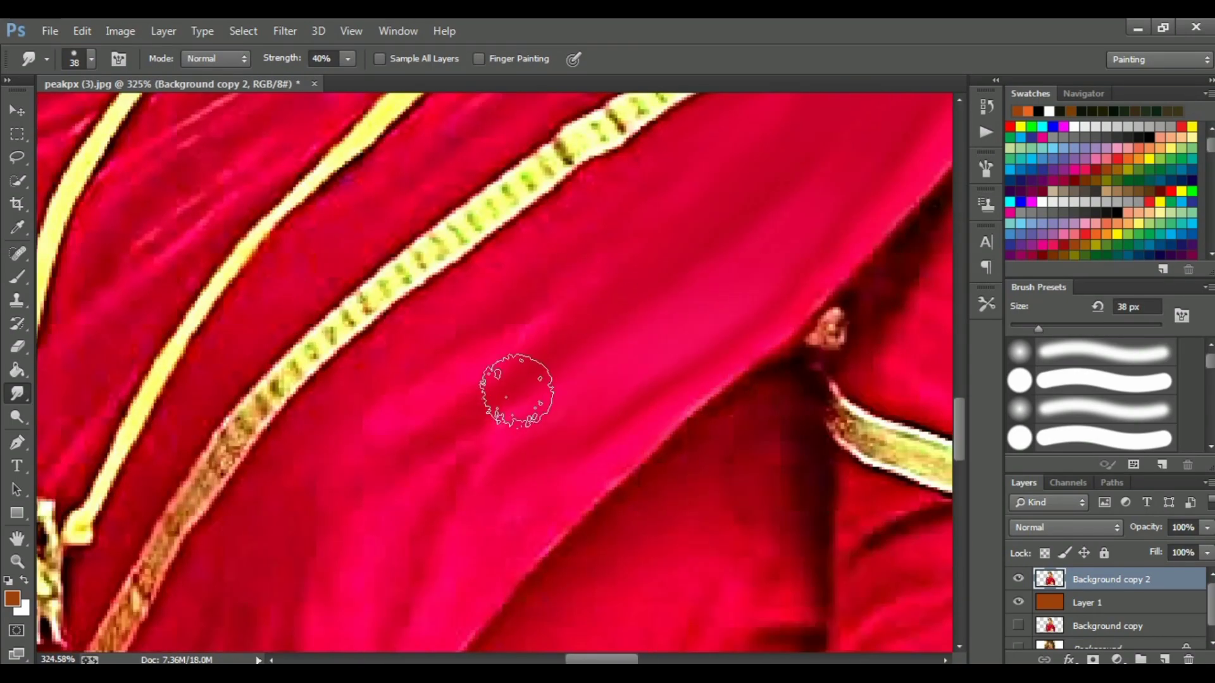
scroll(510, 321, "down", 2)
scroll(509, 321, "left", 2)
scroll(699, 217, "down", 2)
scroll(700, 217, "left", 3)
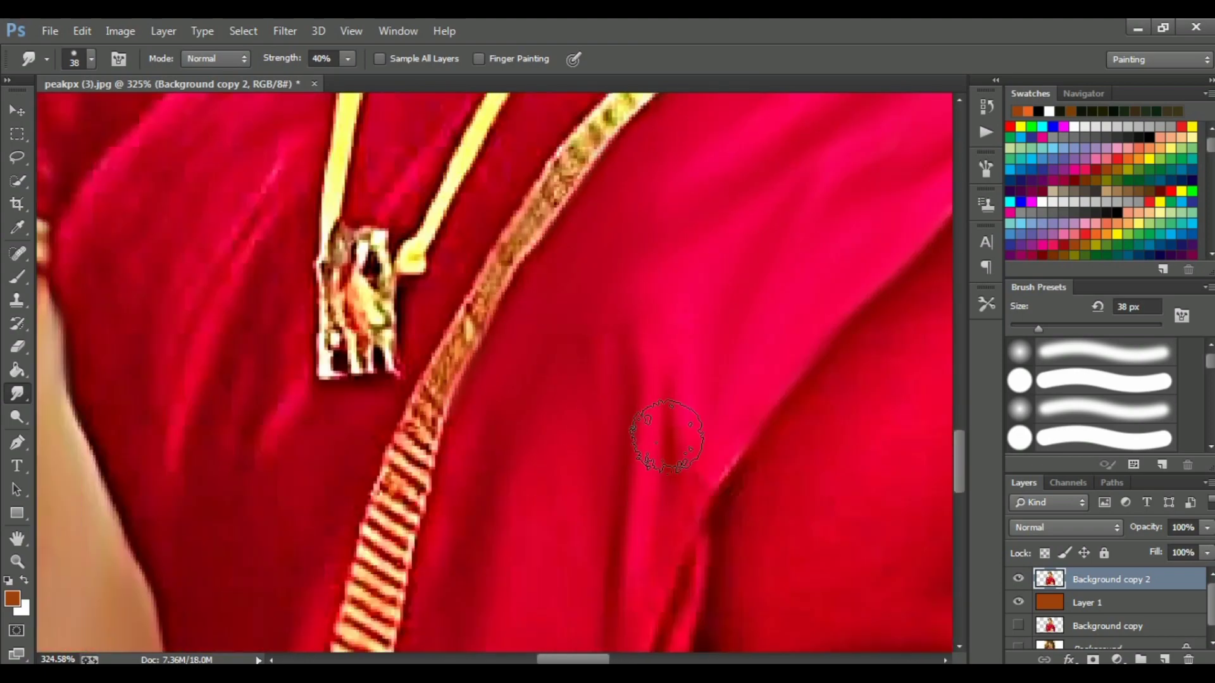
scroll(496, 347, "down", 2)
scroll(653, 615, "down", 3)
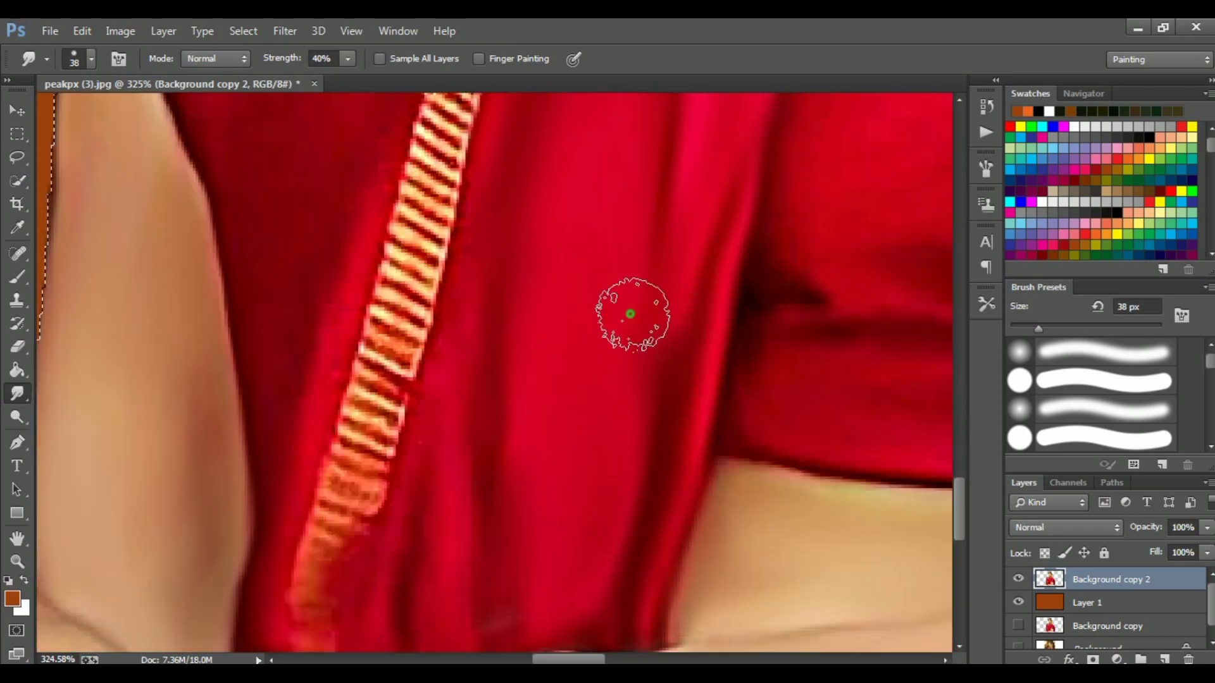
scroll(629, 320, "down", 2)
scroll(523, 290, "up", 4)
scroll(554, 343, "down", 3)
scroll(642, 387, "up", 2)
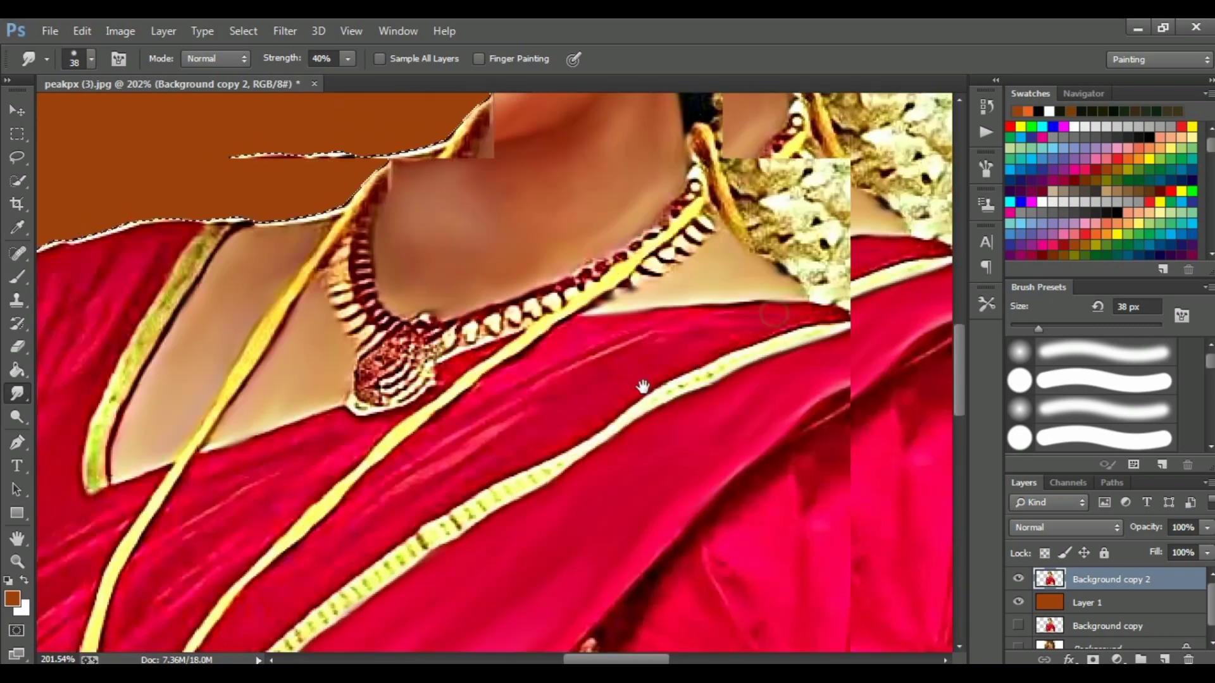
scroll(827, 347, "up", 2)
scroll(495, 341, "down", 3)
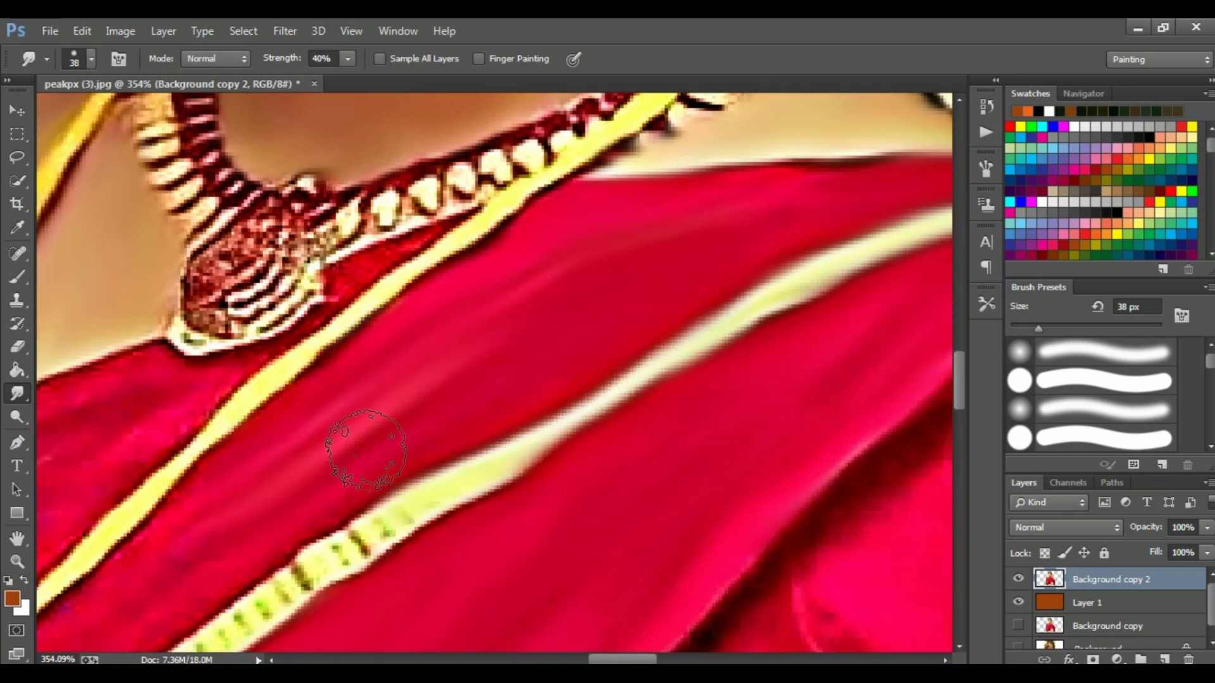
scroll(391, 418, "down", 2)
scroll(335, 431, "down", 2)
scroll(277, 506, "down", 2)
scroll(394, 353, "down", 1)
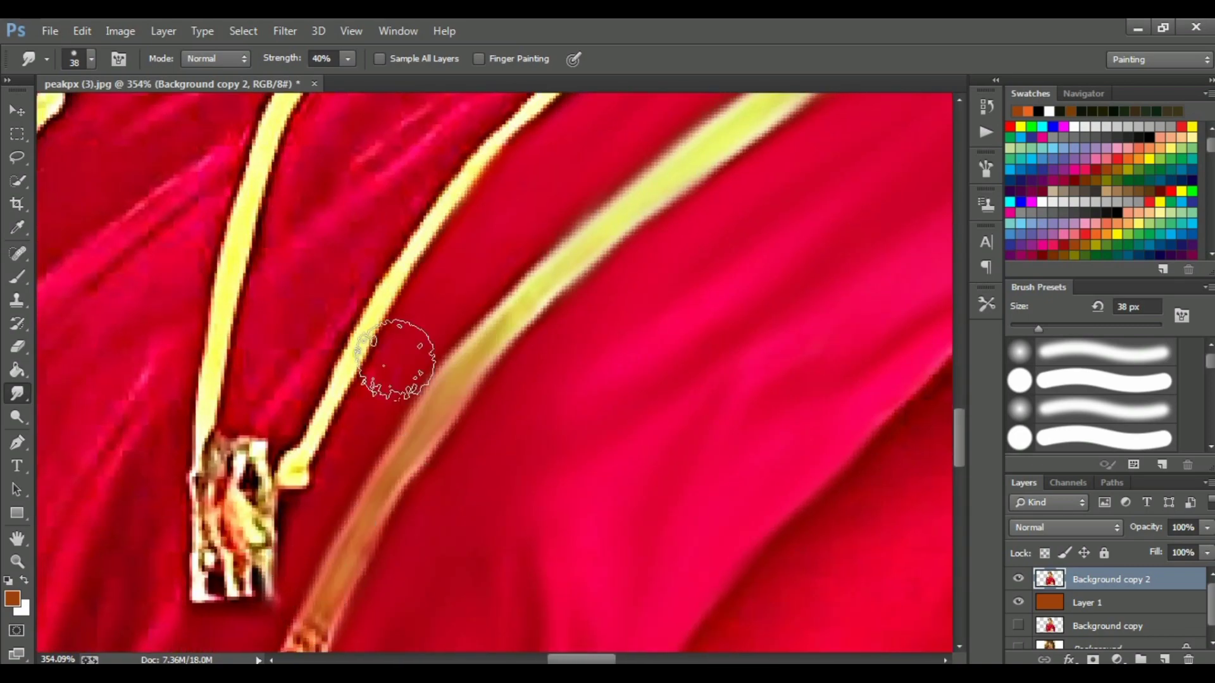
scroll(418, 319, "down", 3)
scroll(312, 447, "down", 2)
scroll(285, 394, "down", 2)
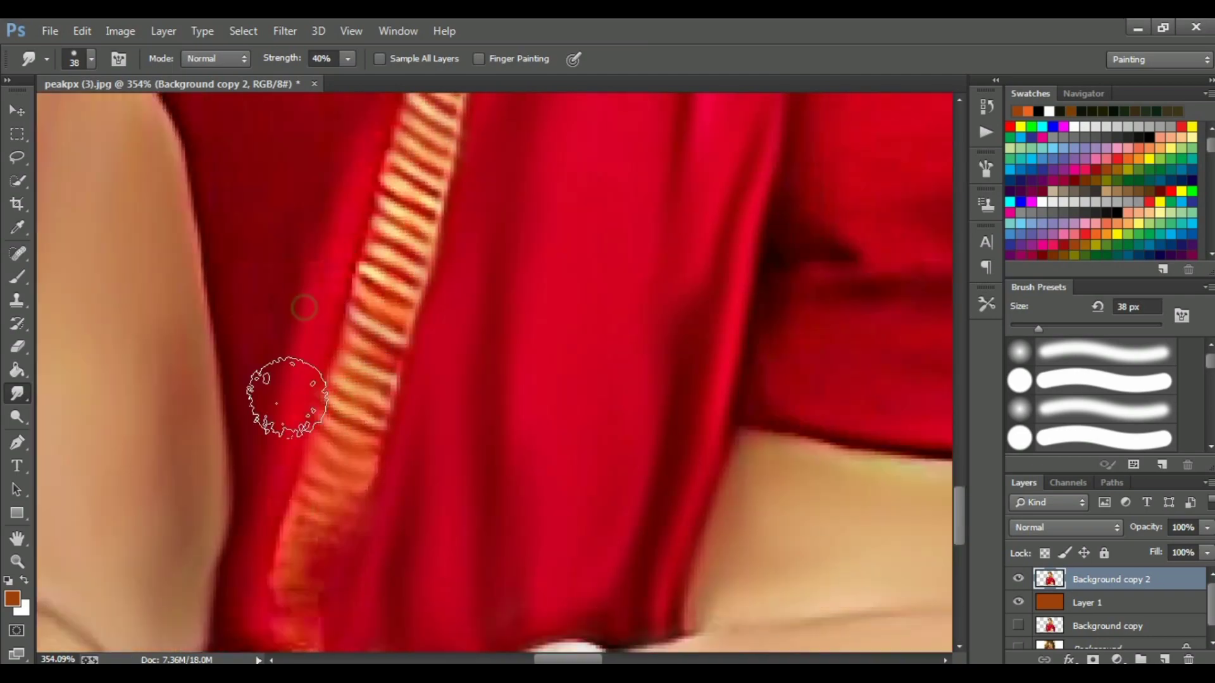
scroll(312, 366, "up", 4)
scroll(302, 476, "up", 2)
scroll(302, 476, "left", 2)
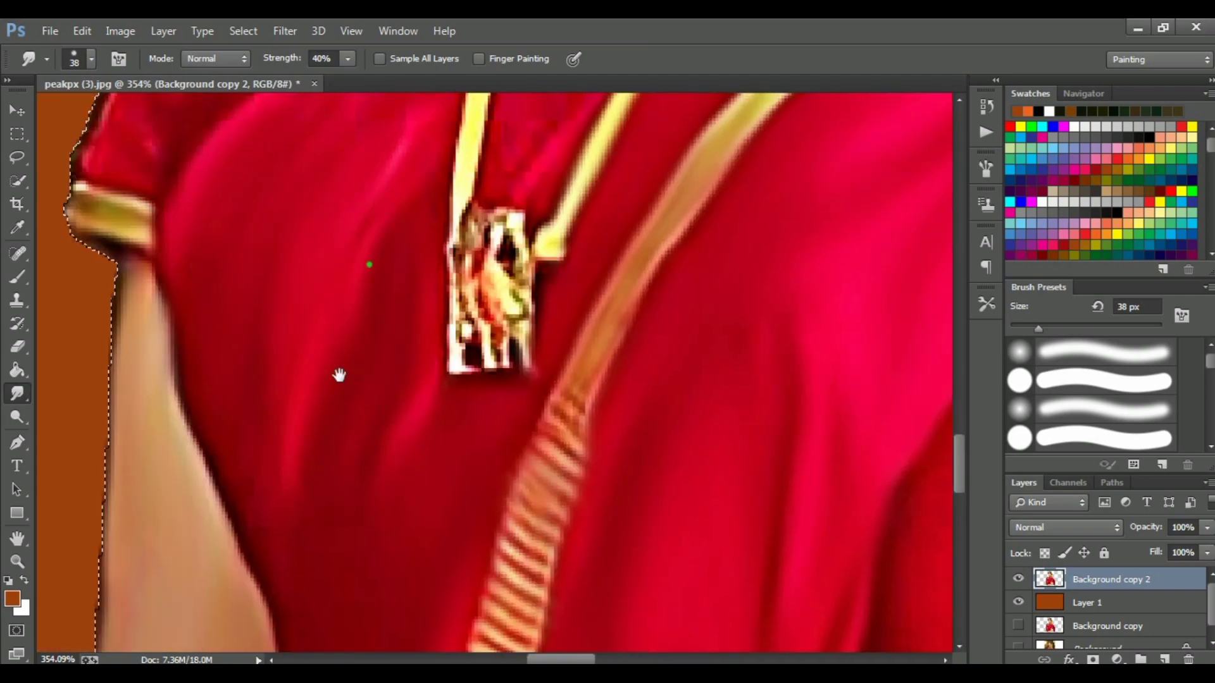
scroll(332, 342, "up", 2)
scroll(392, 253, "up", 2)
scroll(392, 253, "right", 1)
scroll(481, 167, "down", 2)
scroll(601, 165, "up", 3)
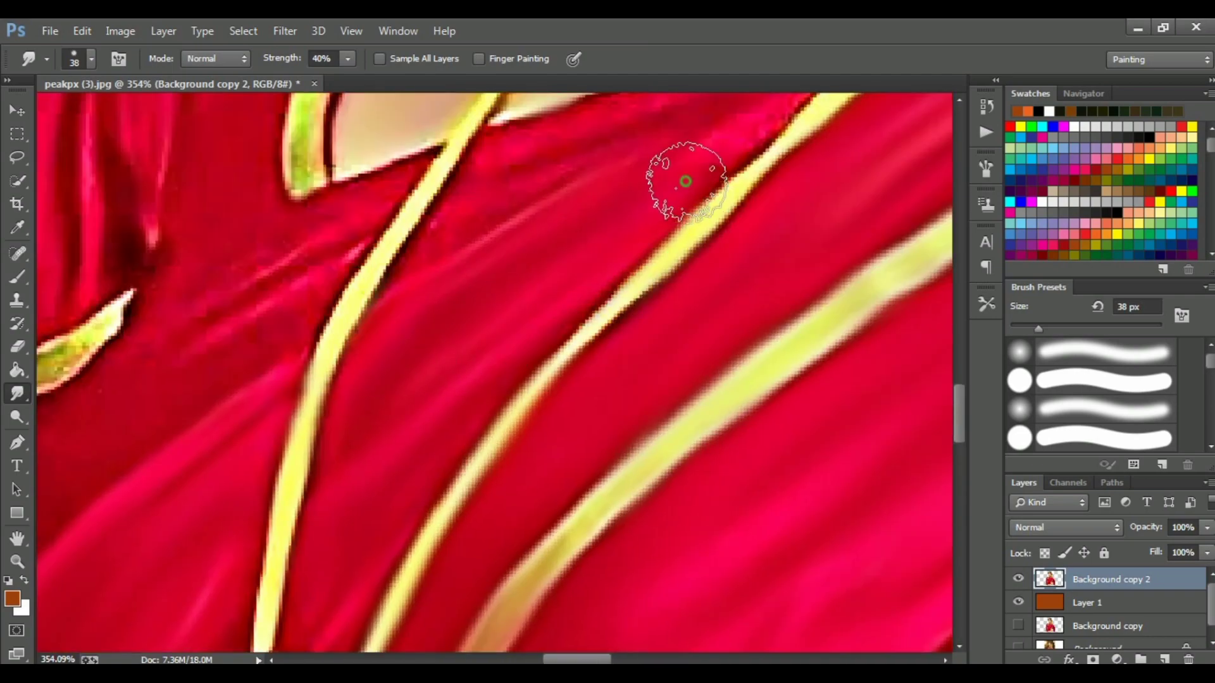
scroll(652, 221, "up", 2)
scroll(696, 278, "up", 2)
scroll(716, 282, "down", 2)
scroll(462, 347, "left", 3)
scroll(461, 347, "down", 2)
scroll(393, 489, "left", 2)
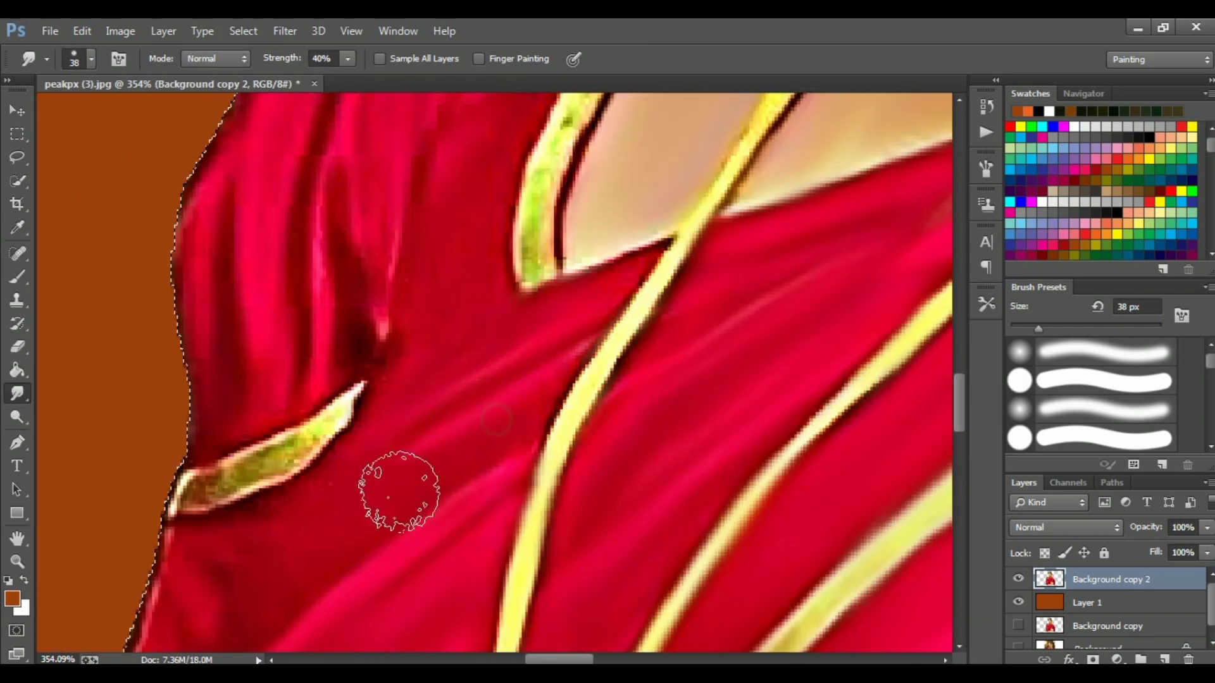
scroll(394, 488, "down", 1)
scroll(542, 361, "left", 1)
scroll(381, 380, "up", 3)
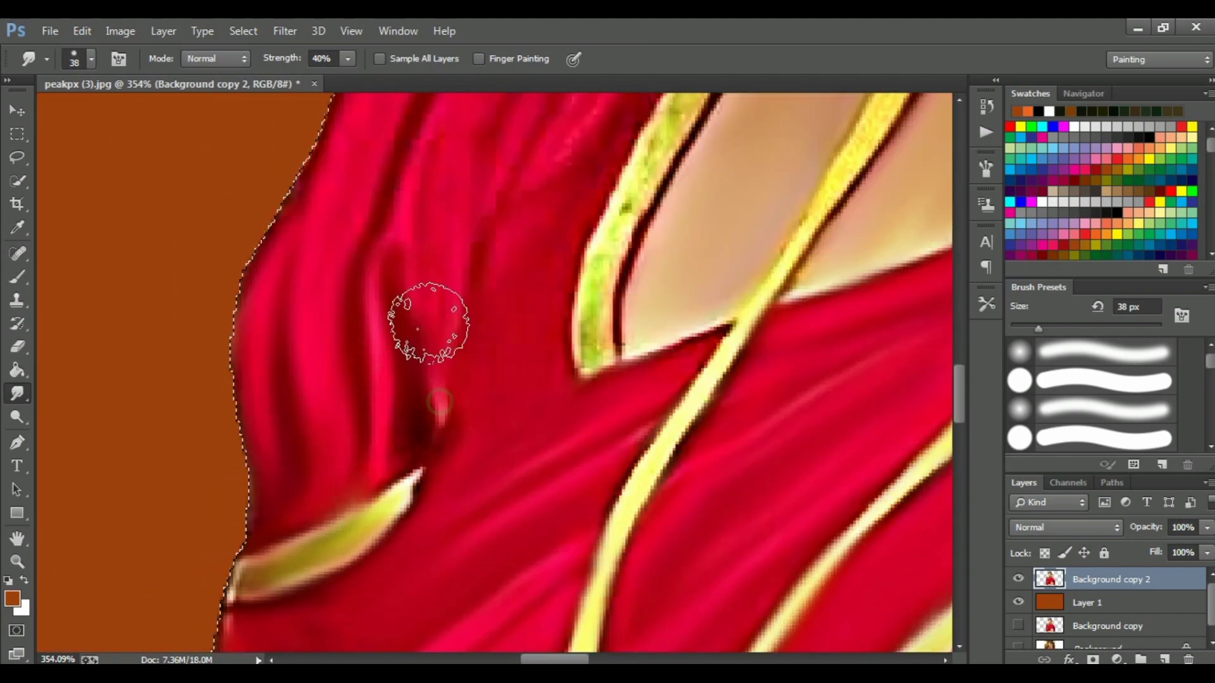
scroll(426, 320, "up", 4)
scroll(321, 287, "up", 3)
scroll(321, 286, "right", 1)
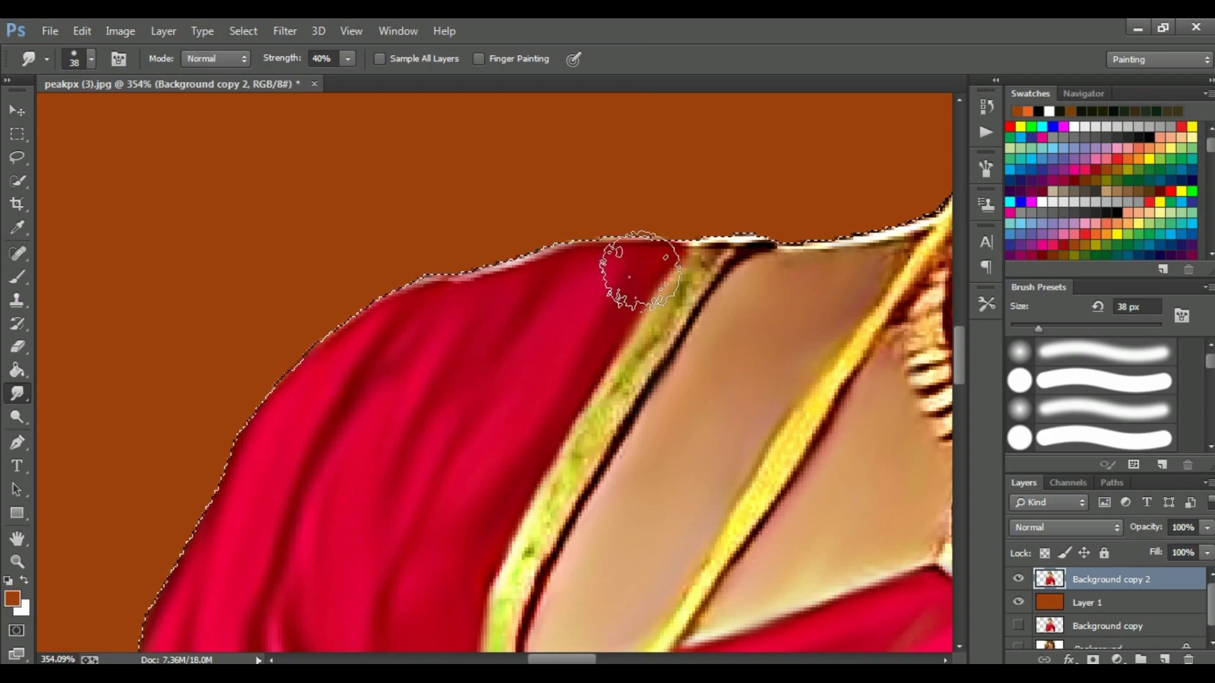
scroll(471, 524, "down", 6)
scroll(472, 524, "right", 3)
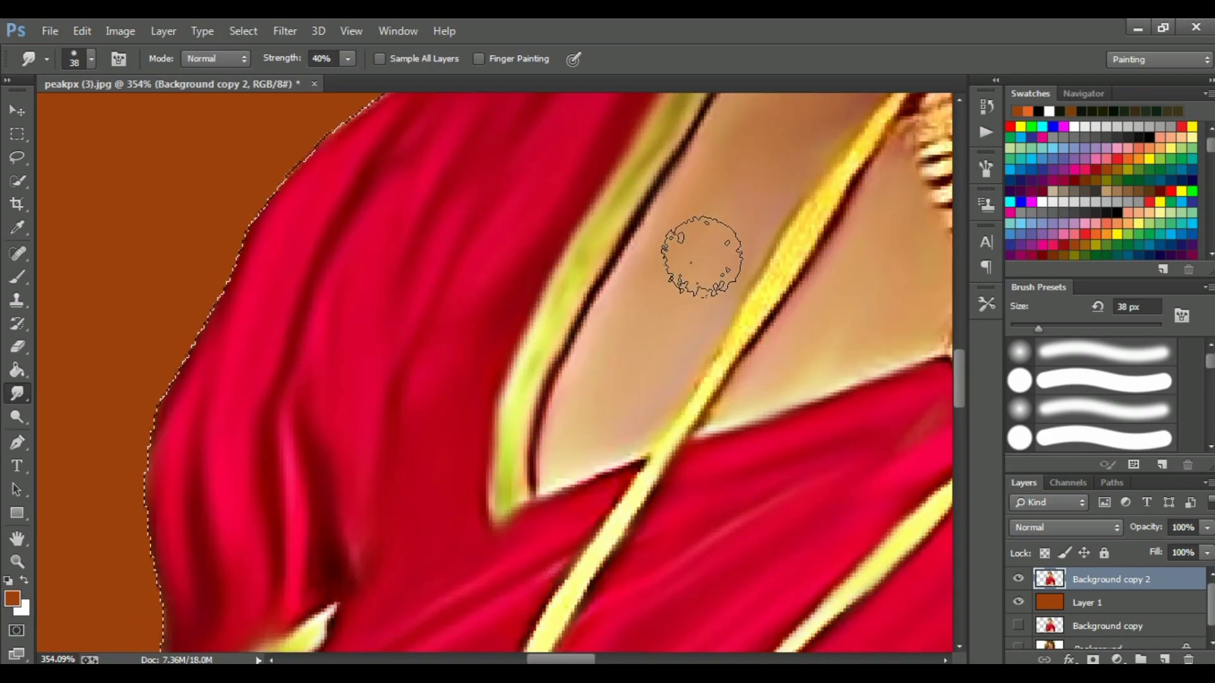
scroll(807, 282, "up", 2)
scroll(807, 282, "right", 2)
scroll(719, 385, "down", 5)
scroll(443, 529, "up", 3)
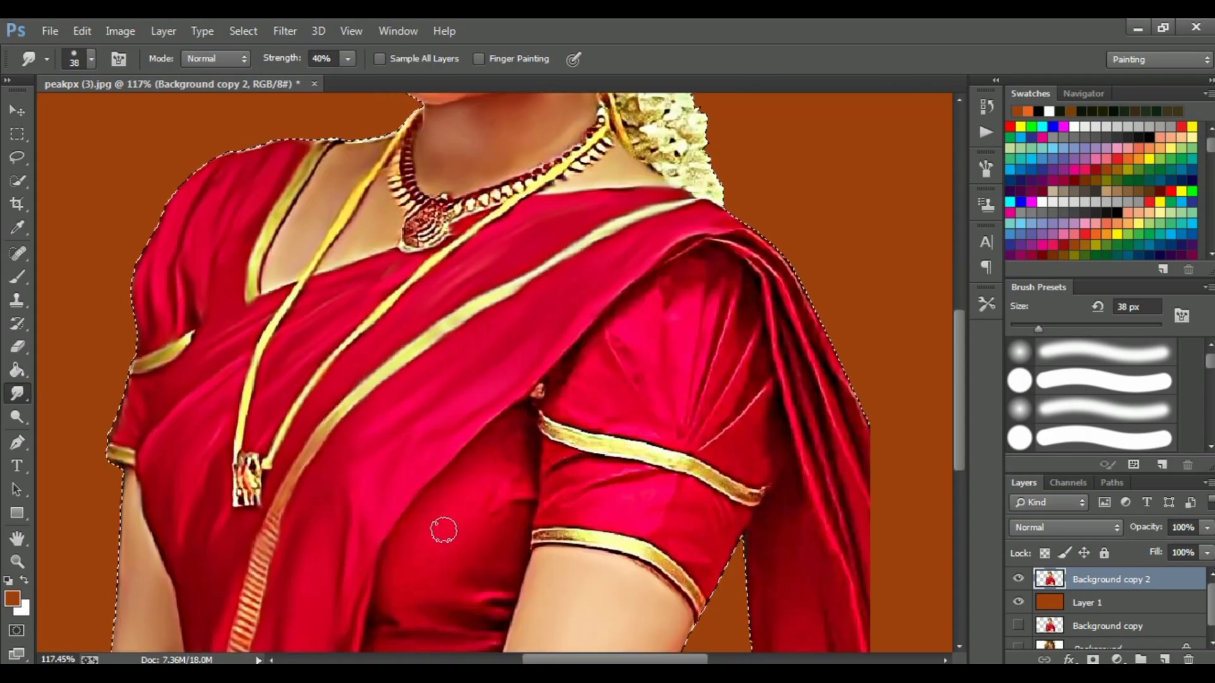
scroll(540, 383, "up", 2)
scroll(401, 521, "down", 3)
scroll(389, 441, "left", 1)
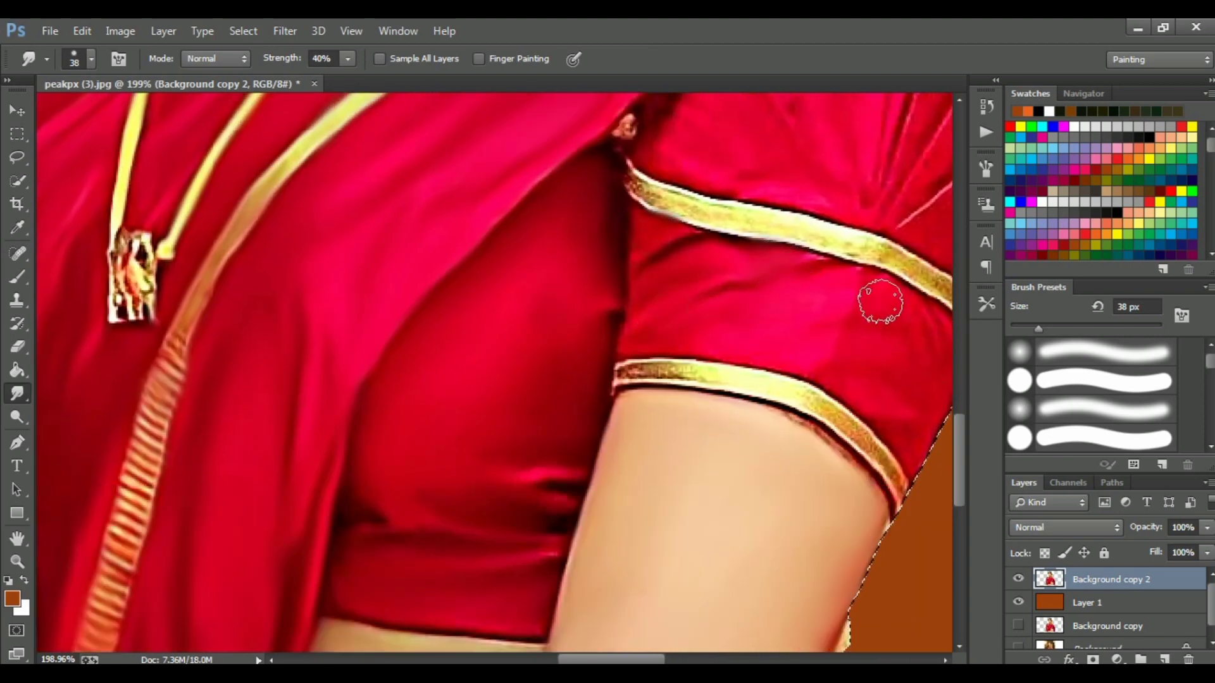
left_click_drag(880, 302, 802, 422)
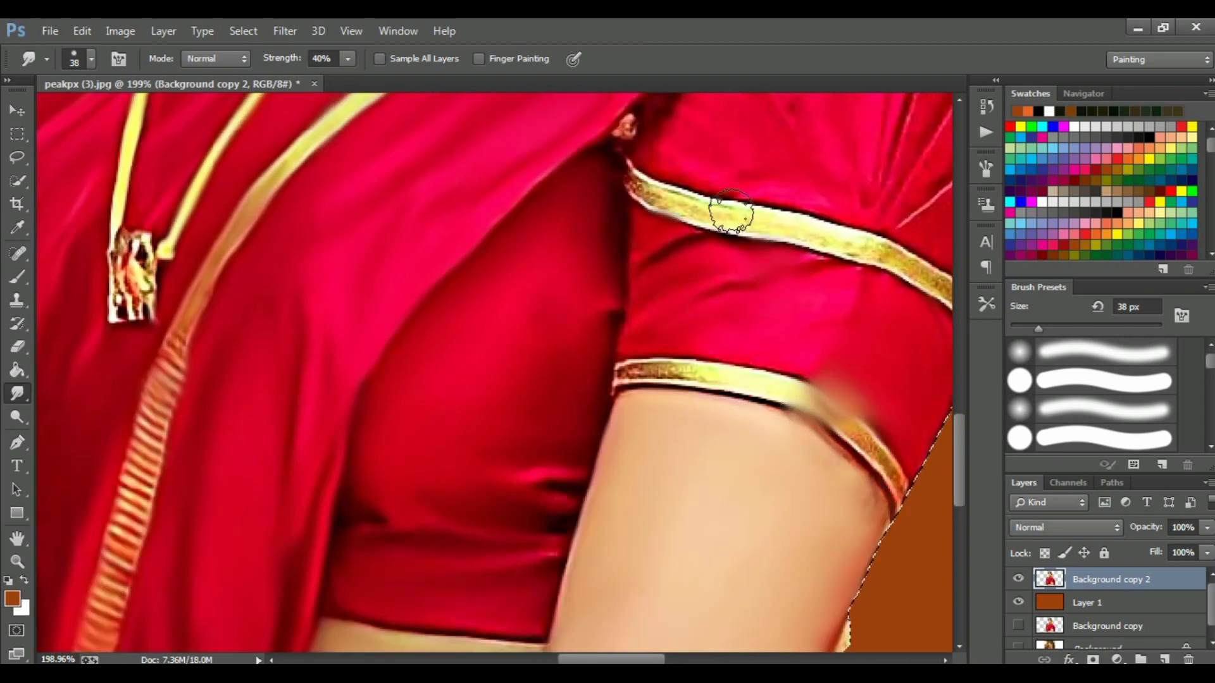
mouse_move(731, 212)
left_mouse_down()
mouse_move(800, 223)
mouse_move(936, 278)
mouse_move(897, 373)
left_mouse_up()
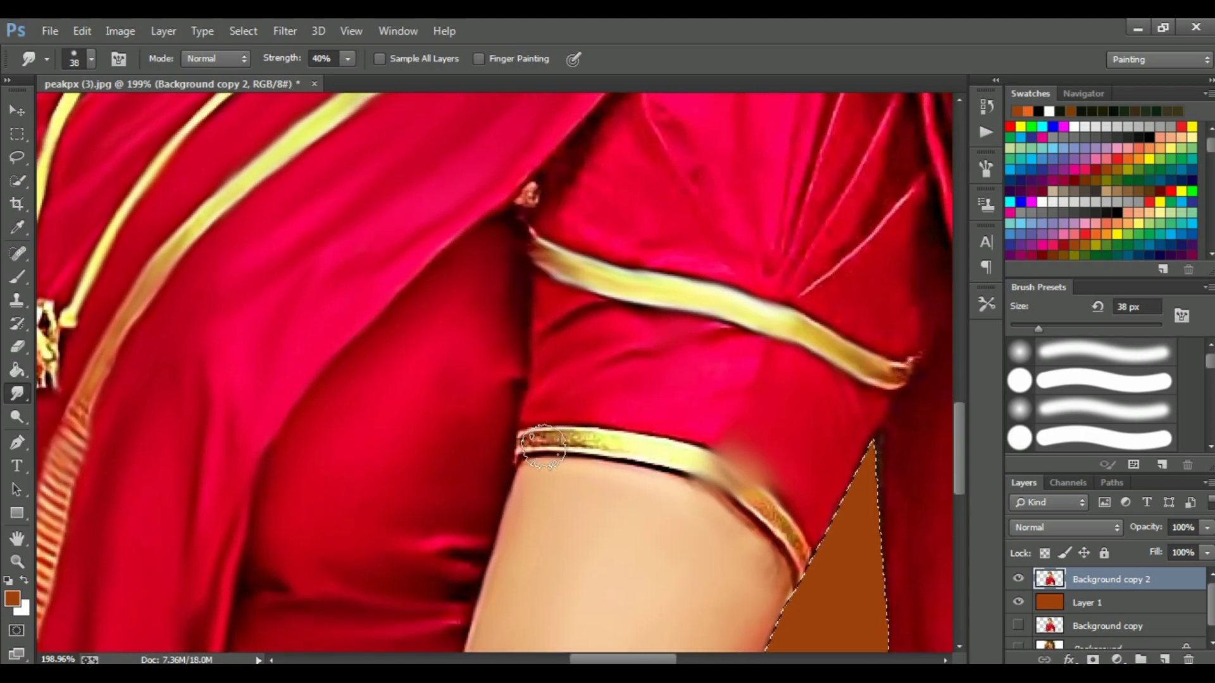
left_click_drag(536, 447, 597, 445)
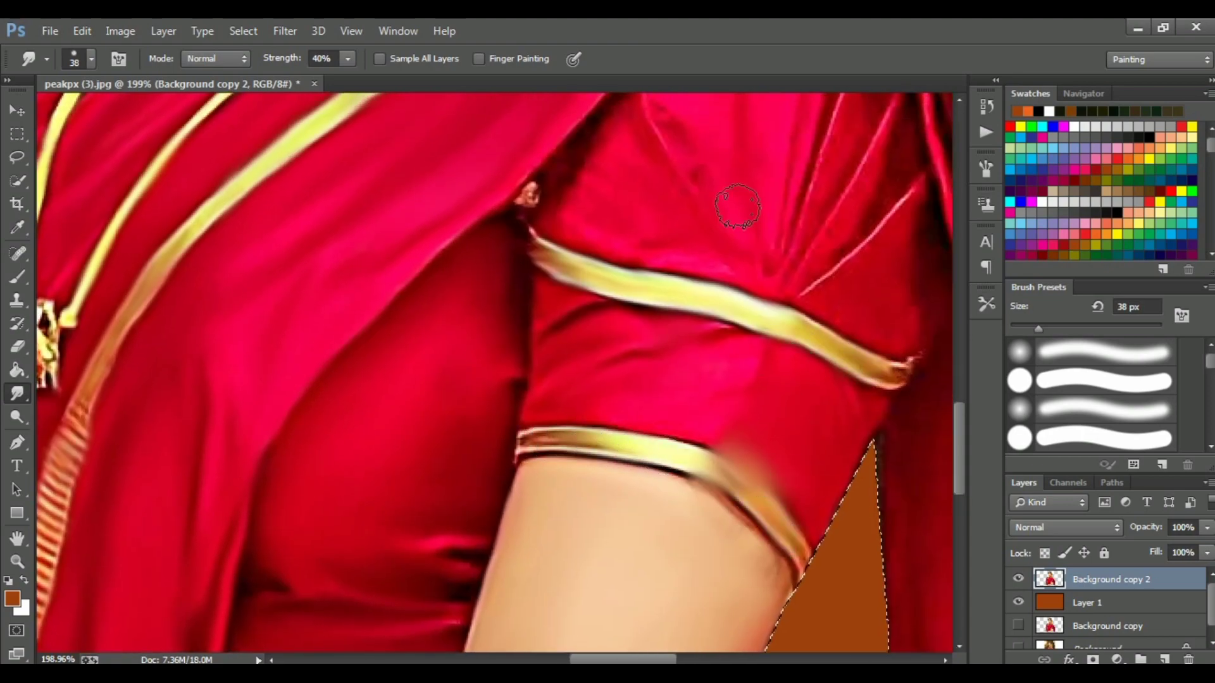
- Soften the lower gold sleeve band's left end and the folds of the hanging saree end
scroll(738, 207, "down", 5)
scroll(700, 217, "up", 5)
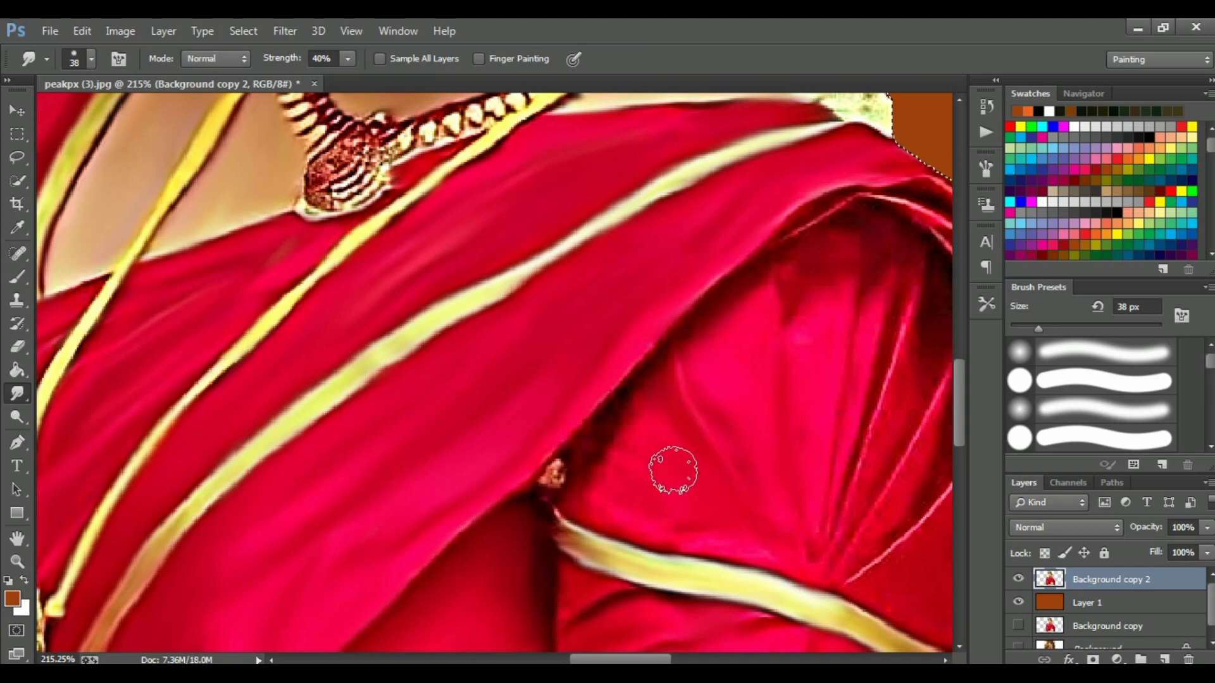
left_click_drag(586, 611, 664, 545)
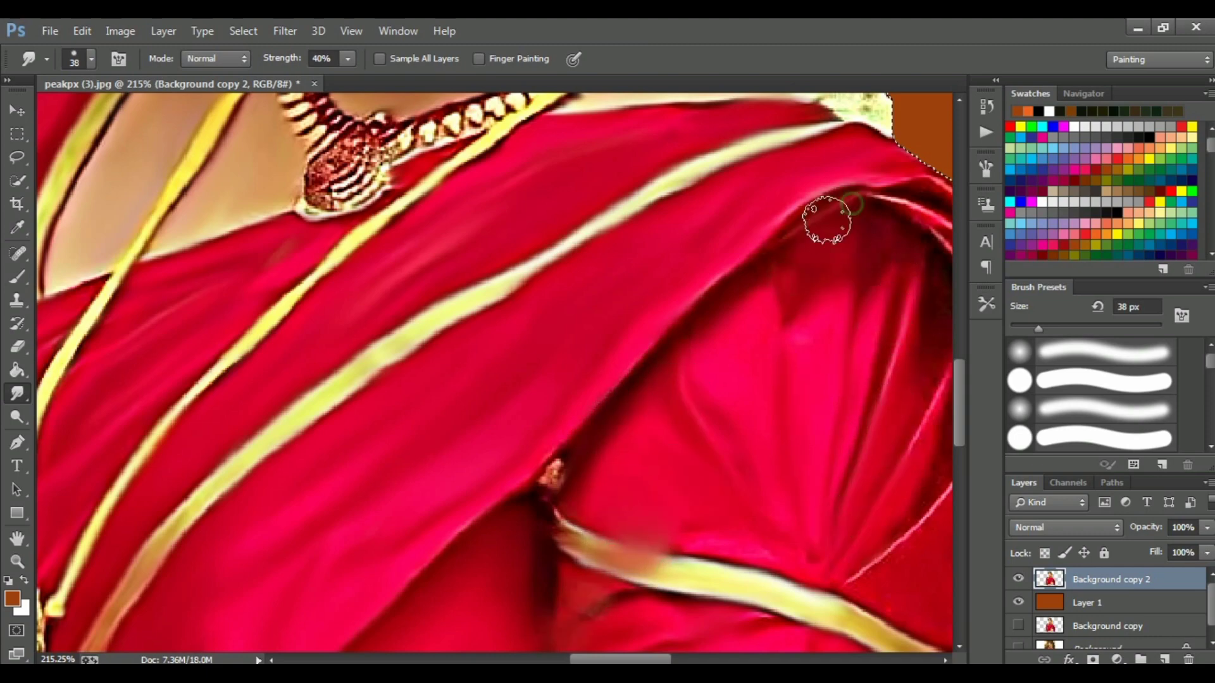
left_click_drag(827, 211, 673, 190)
left_click_drag(737, 435, 625, 374)
left_click_drag(633, 265, 692, 222)
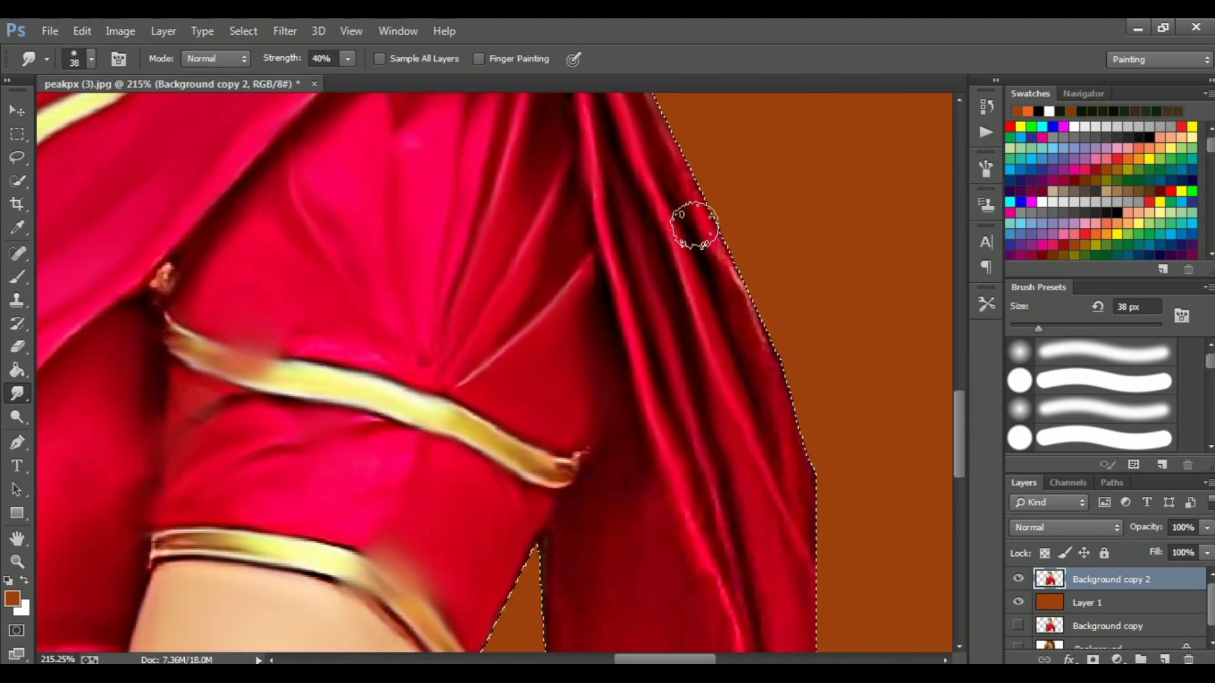
left_click_drag(759, 497, 695, 373)
- Blend the arm's lower edge outward into the orange background
scroll(601, 421, "down", 5)
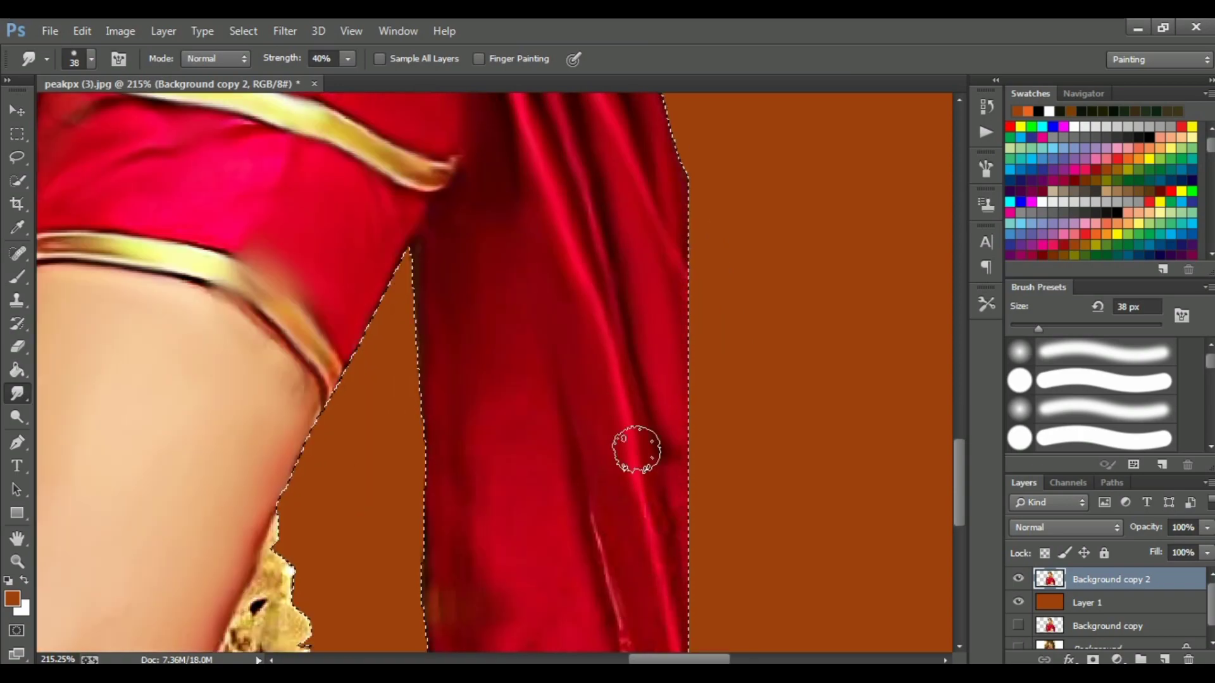
scroll(515, 474, "down", 2, "alt")
scroll(220, 449, "down", 1, "alt")
scroll(221, 448, "down", 4, "alt")
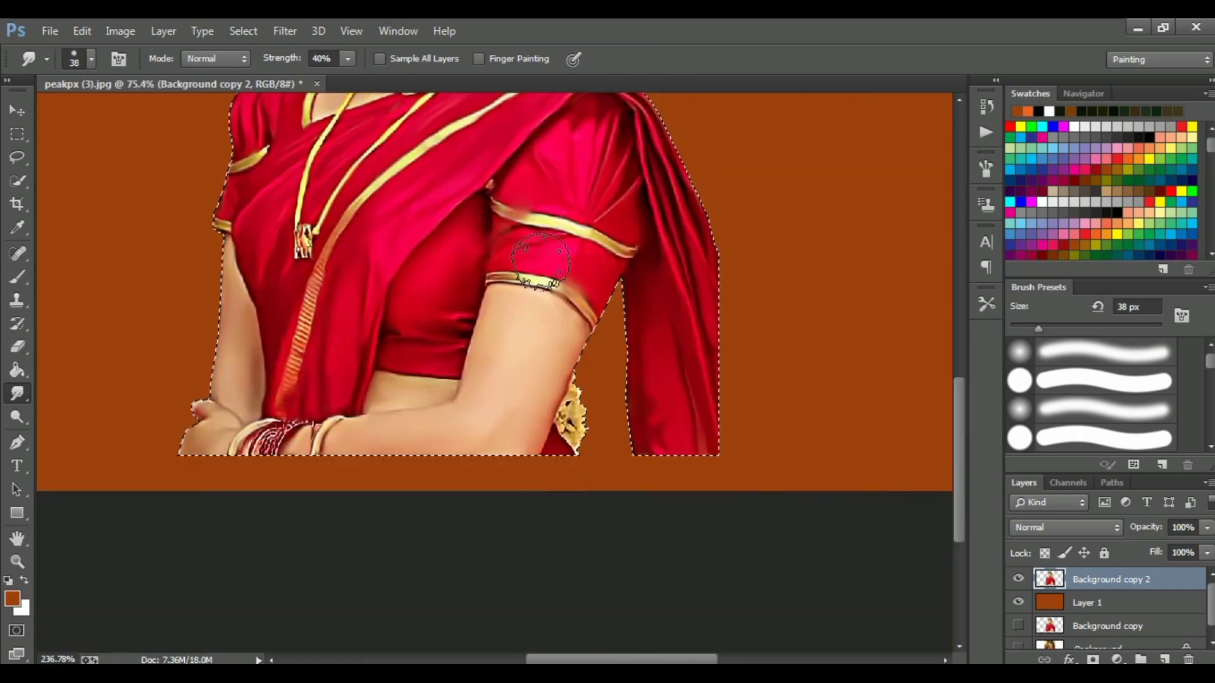
scroll(602, 345, "up", 6, "alt")
scroll(653, 196, "down", 5, "alt")
scroll(238, 382, "down", 3, "alt")
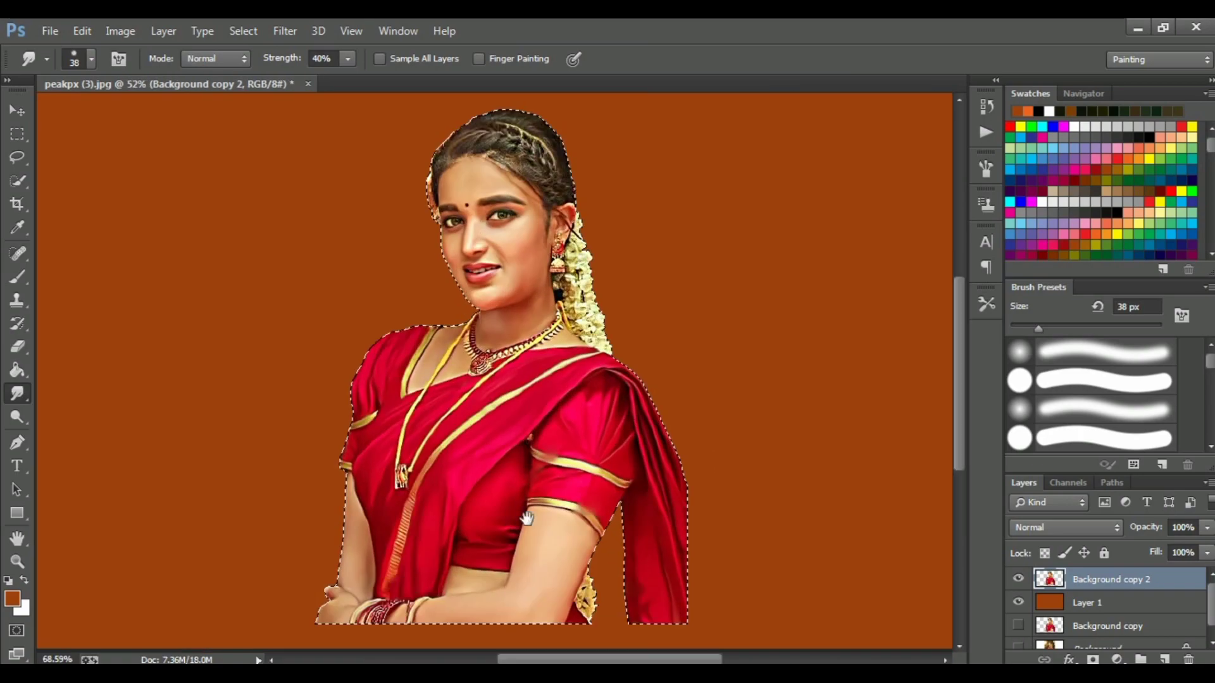
scroll(382, 434, "up", 3, "alt")
left_click_drag(180, 467, 548, 485)
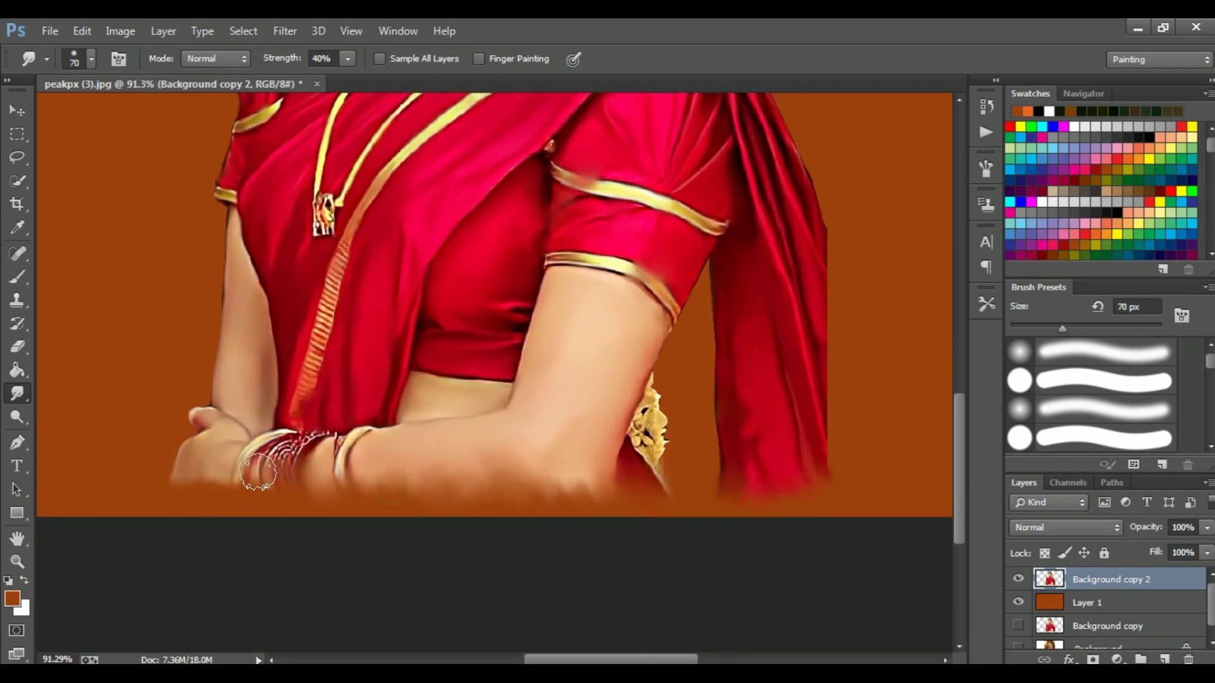
- Smooth the frizzy left-edge hair, upper strands, braid on top and hair near the ear with 27 px
scroll(412, 480, "down", 2, "alt")
scroll(500, 158, "down", 1, "alt")
scroll(503, 139, "up", 5, "alt")
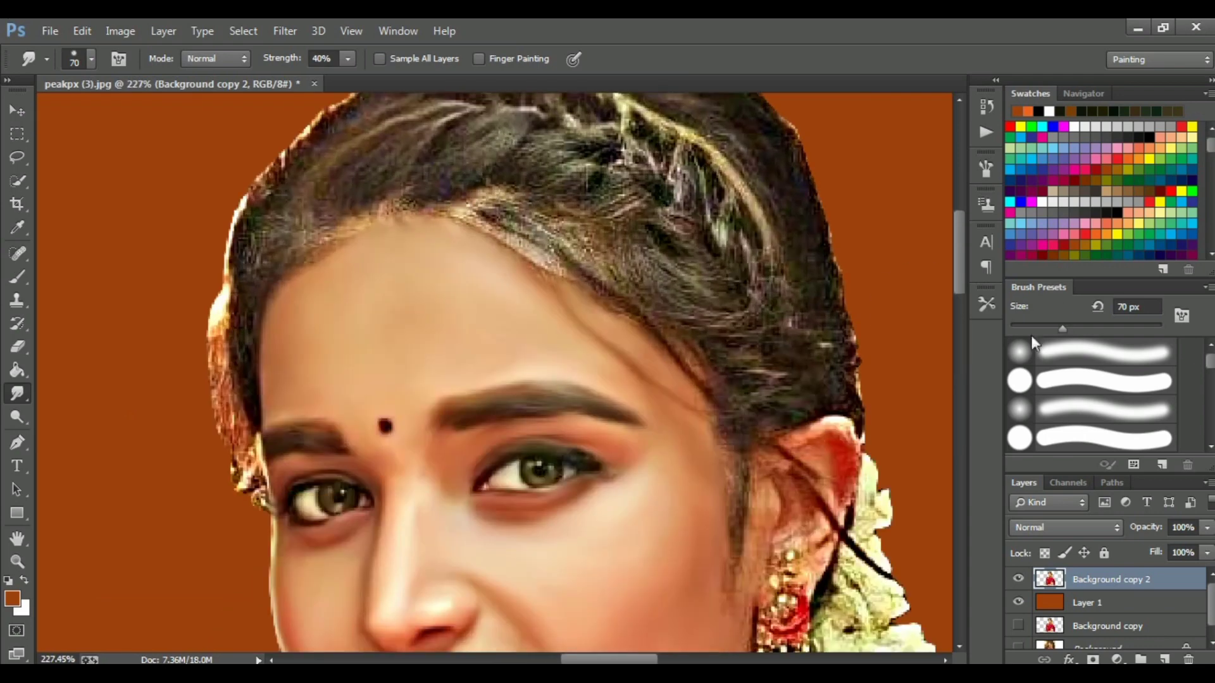
left_click_drag(284, 250, 233, 416)
left_click_drag(244, 215, 382, 152)
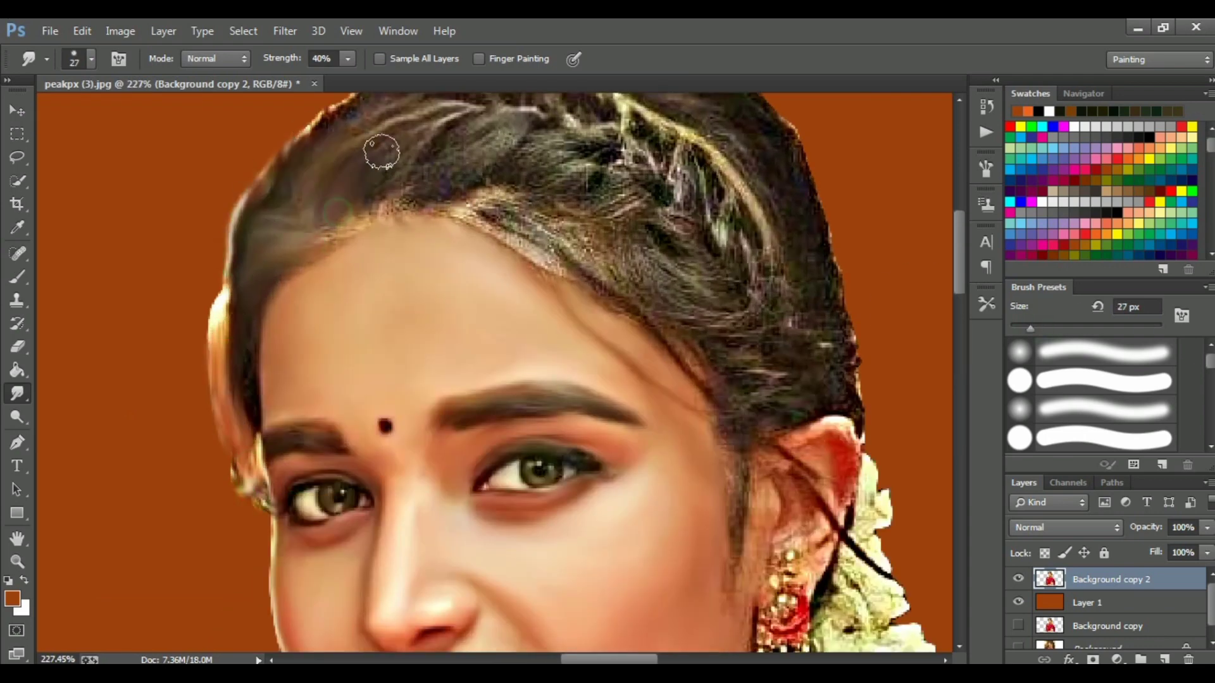
mouse_move(380, 207)
left_mouse_down()
mouse_move(450, 190)
mouse_move(595, 279)
mouse_move(656, 257)
left_mouse_up()
scroll(420, 250, "up", 5)
mouse_move(557, 318)
left_mouse_down()
mouse_move(502, 271)
mouse_move(591, 279)
mouse_move(500, 396)
mouse_move(643, 436)
mouse_move(665, 342)
mouse_move(724, 416)
left_mouse_up()
mouse_move(835, 411)
left_mouse_down()
mouse_move(694, 550)
mouse_move(841, 544)
left_mouse_up()
left_click_drag(957, 234, 957, 272)
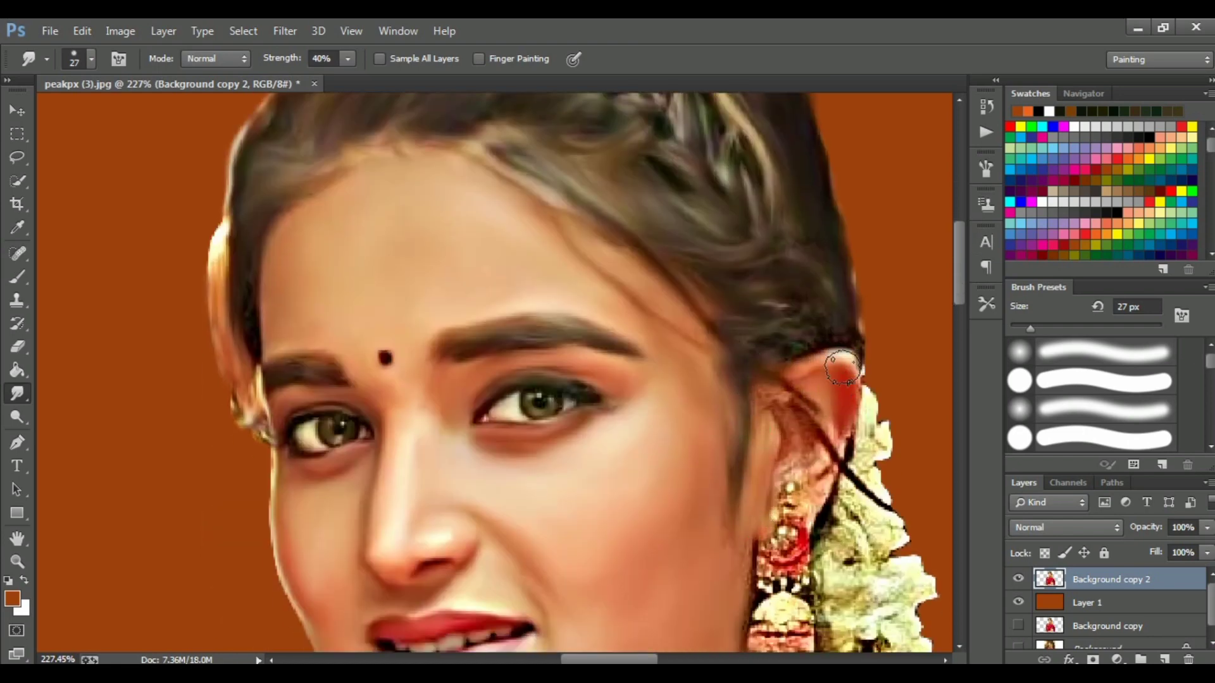
- Smudge the jasmine flowers near the neck and shoulder
scroll(816, 339, "down", 5)
mouse_move(873, 304)
left_mouse_down()
mouse_move(836, 240)
mouse_move(817, 316)
mouse_move(832, 376)
mouse_move(917, 411)
mouse_move(817, 506)
mouse_move(905, 354)
mouse_move(896, 517)
left_mouse_up()
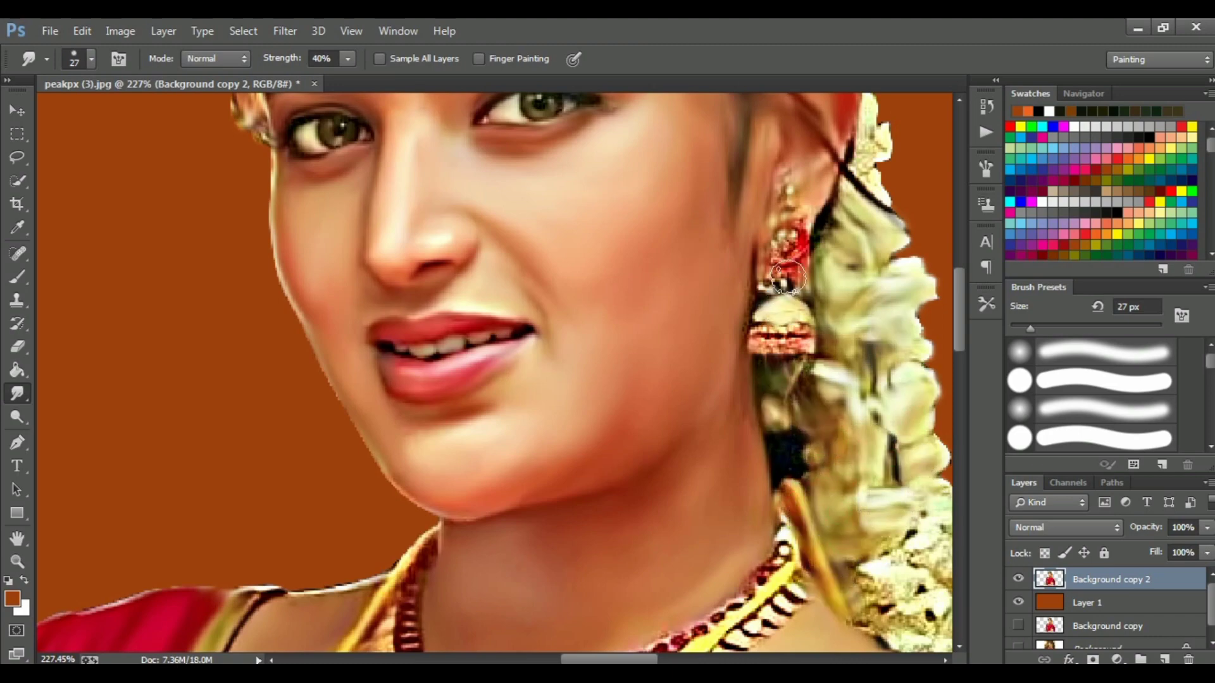
scroll(788, 277, "right", 4)
mouse_move(708, 500)
left_mouse_down()
mouse_move(746, 556)
mouse_move(693, 584)
mouse_move(728, 601)
left_mouse_up()
scroll(696, 484, "down", 3)
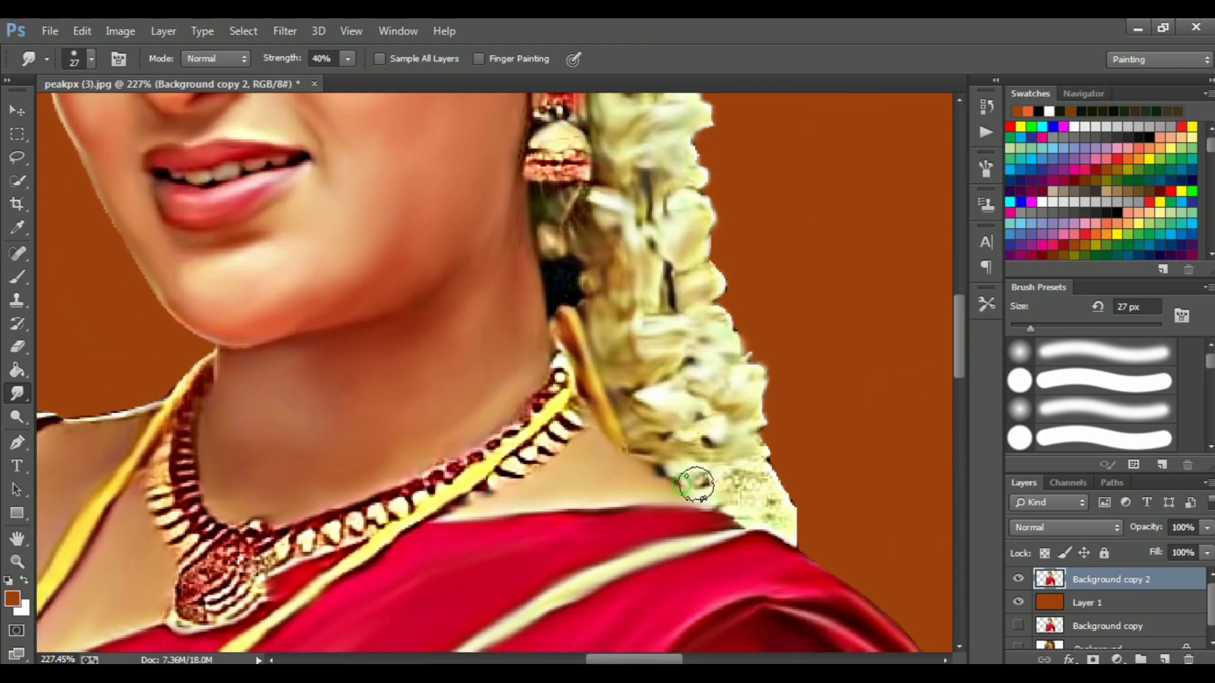
scroll(696, 316, "up", 5)
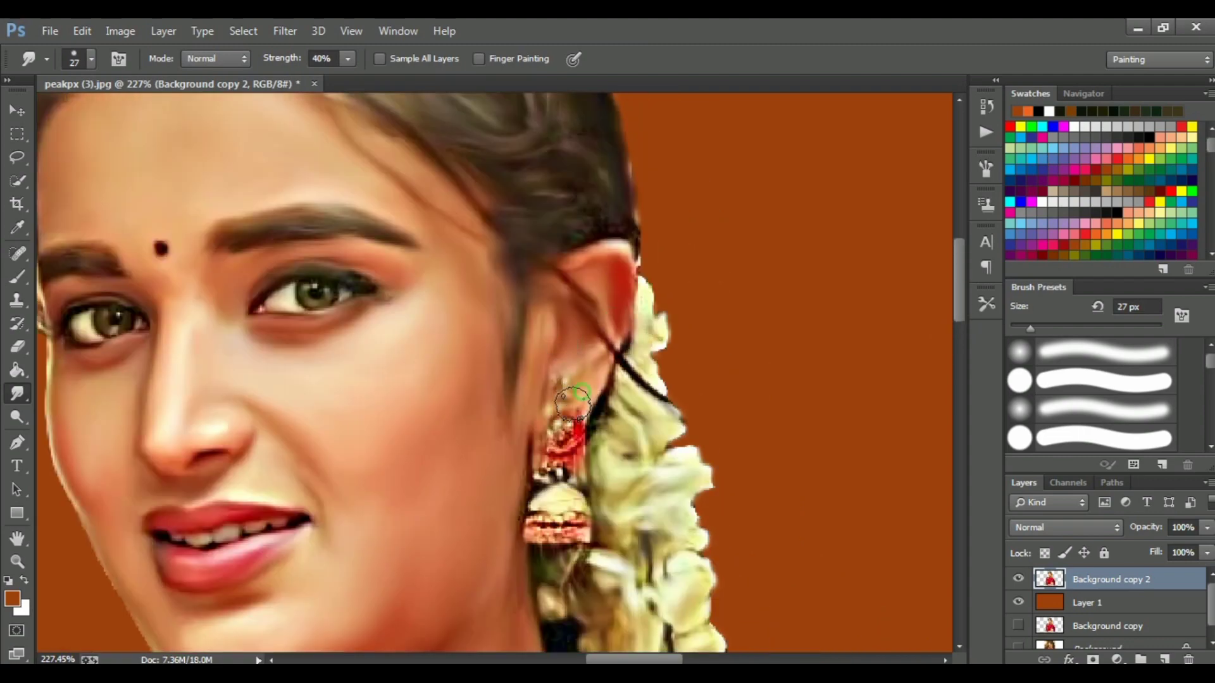
- Smooth the earring's lower band, the necklace pendant and the strands above it
left_click_drag(576, 530, 520, 477)
scroll(517, 357, "down", 5)
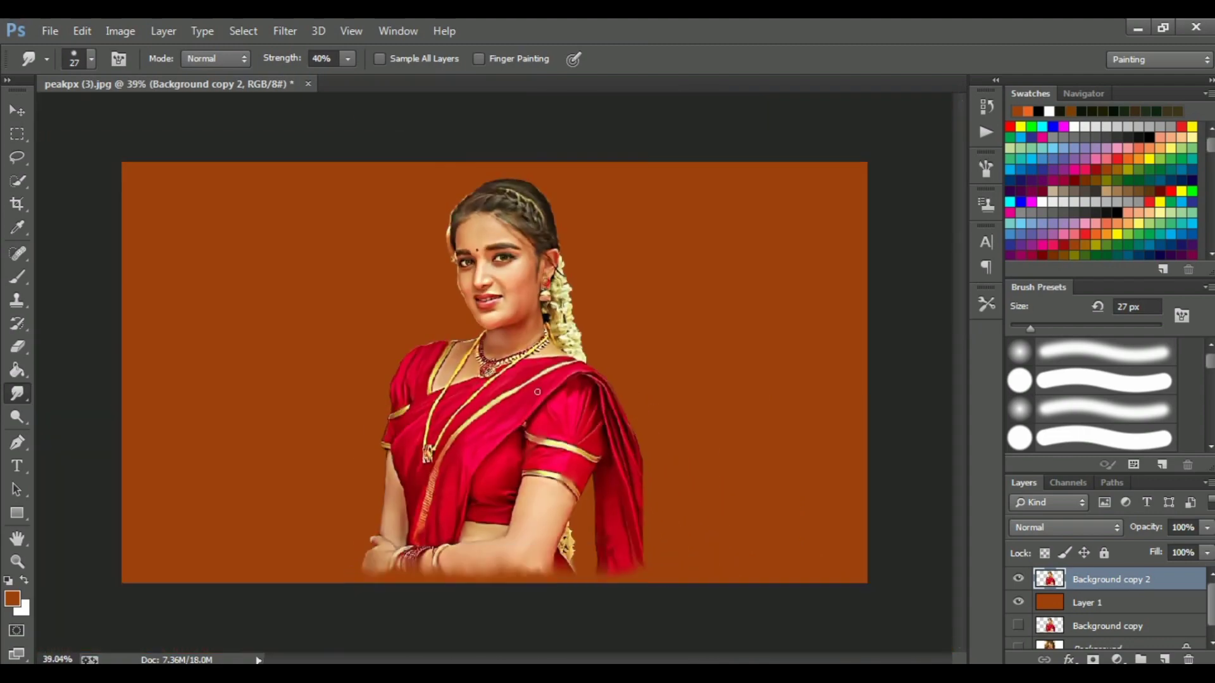
scroll(502, 354, "up", 1)
scroll(502, 407, "up", 4)
scroll(439, 553, "up", 2)
left_click_drag(438, 553, 405, 595)
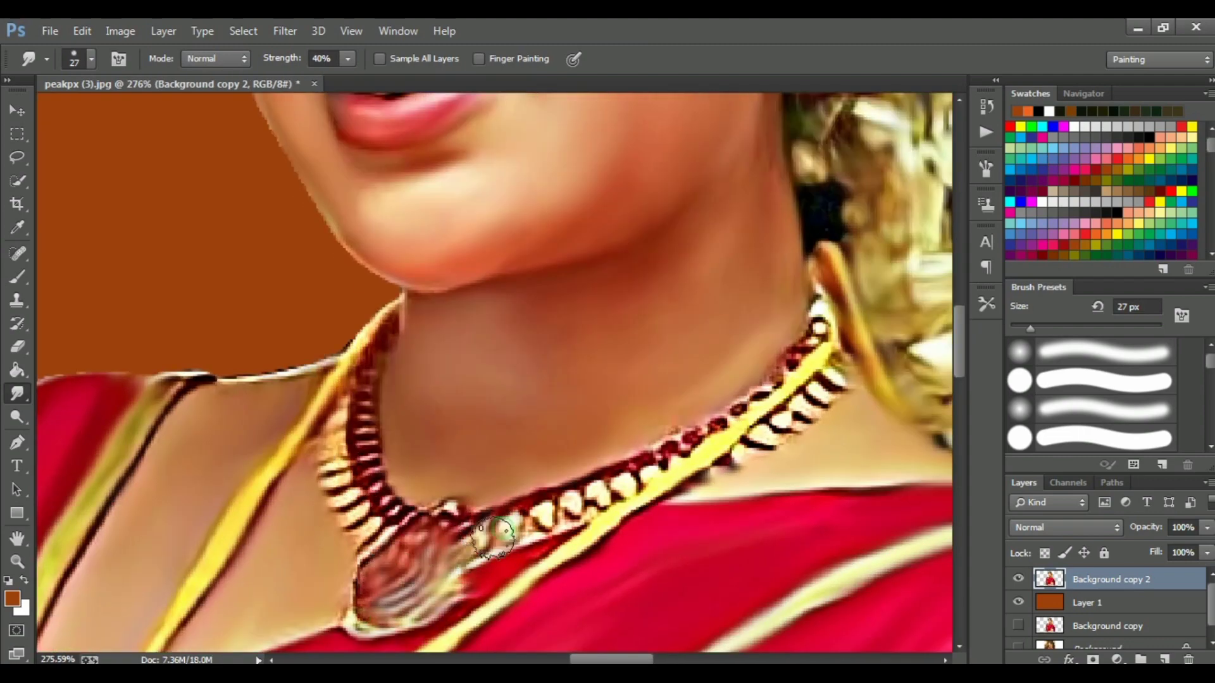
left_click_drag(338, 447, 307, 415)
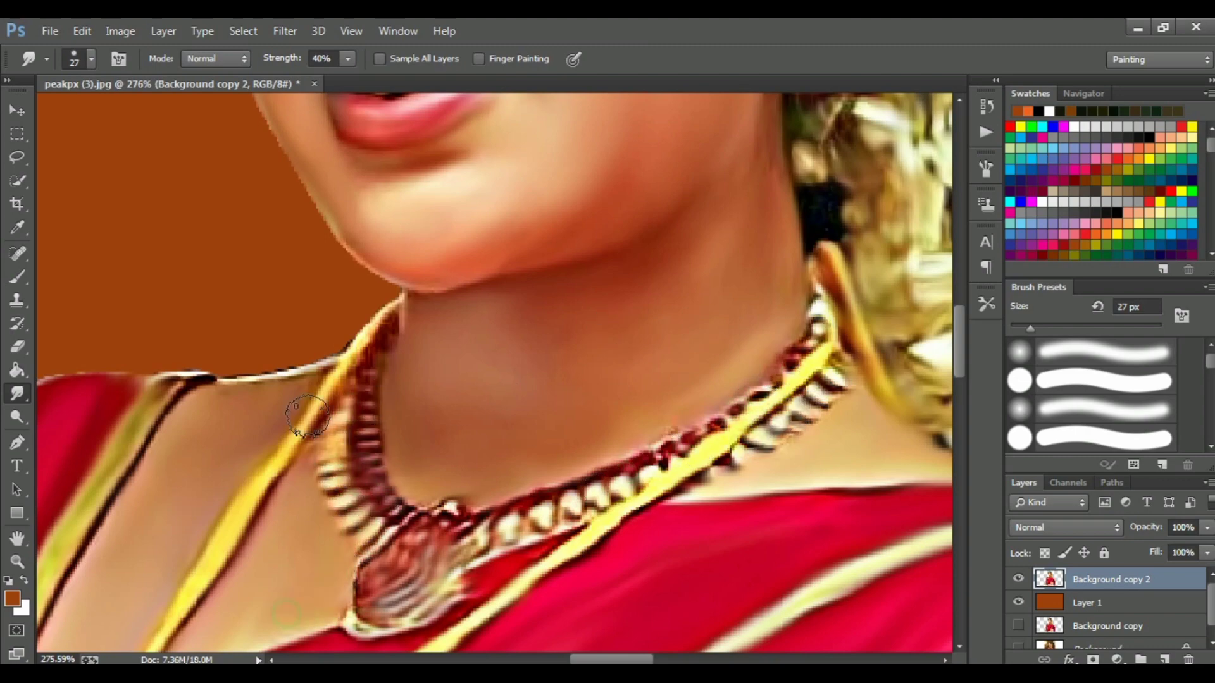
scroll(740, 319, "down", 4)
scroll(570, 304, "down", 1)
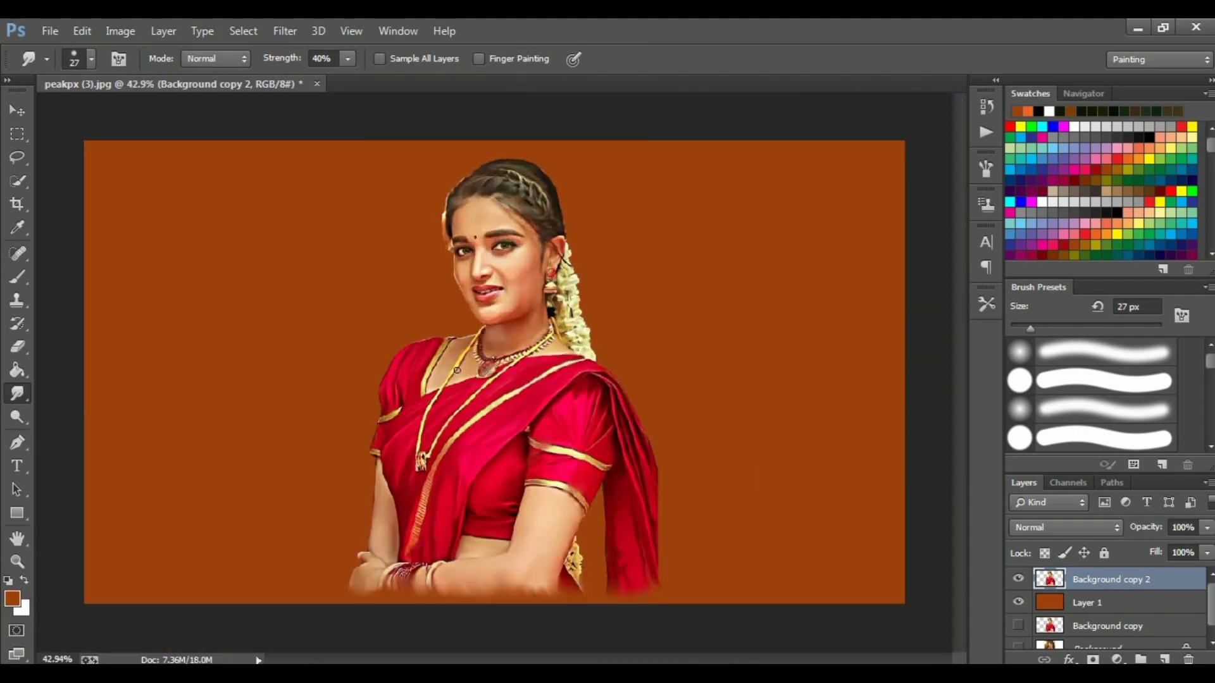
scroll(434, 272, "up", 3)
scroll(415, 289, "up", 2)
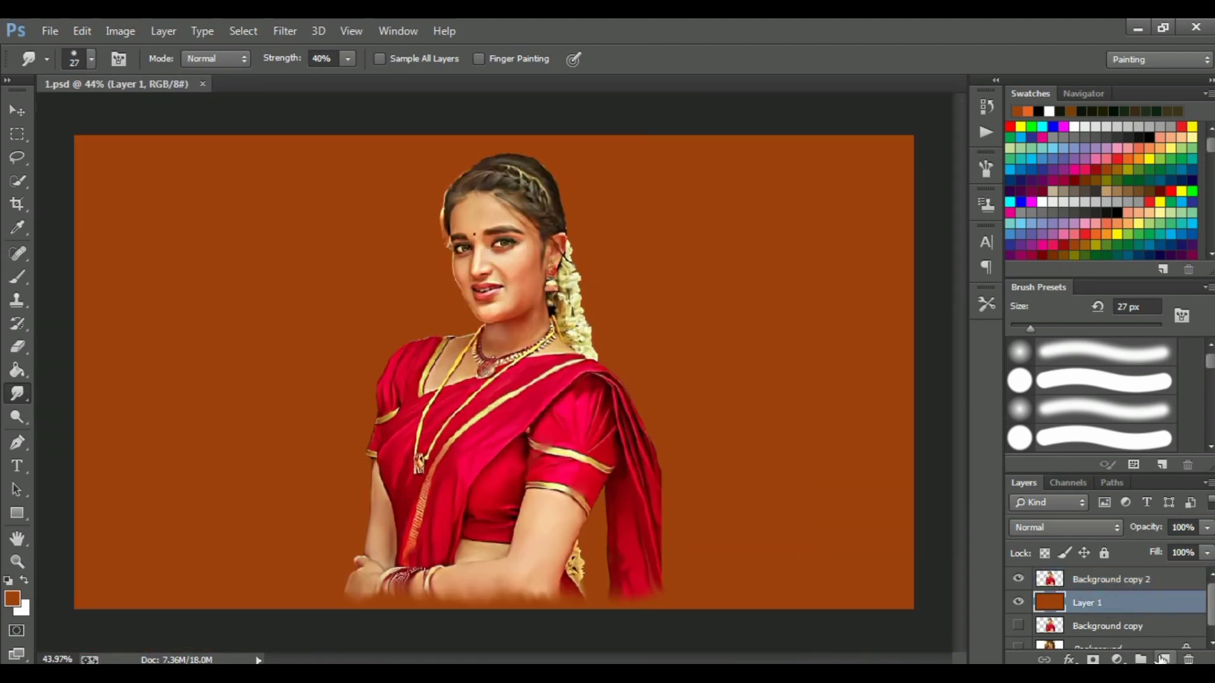
- Select the Brush tool with a textured cloud brush tip
key("b")
left_click(91, 59)
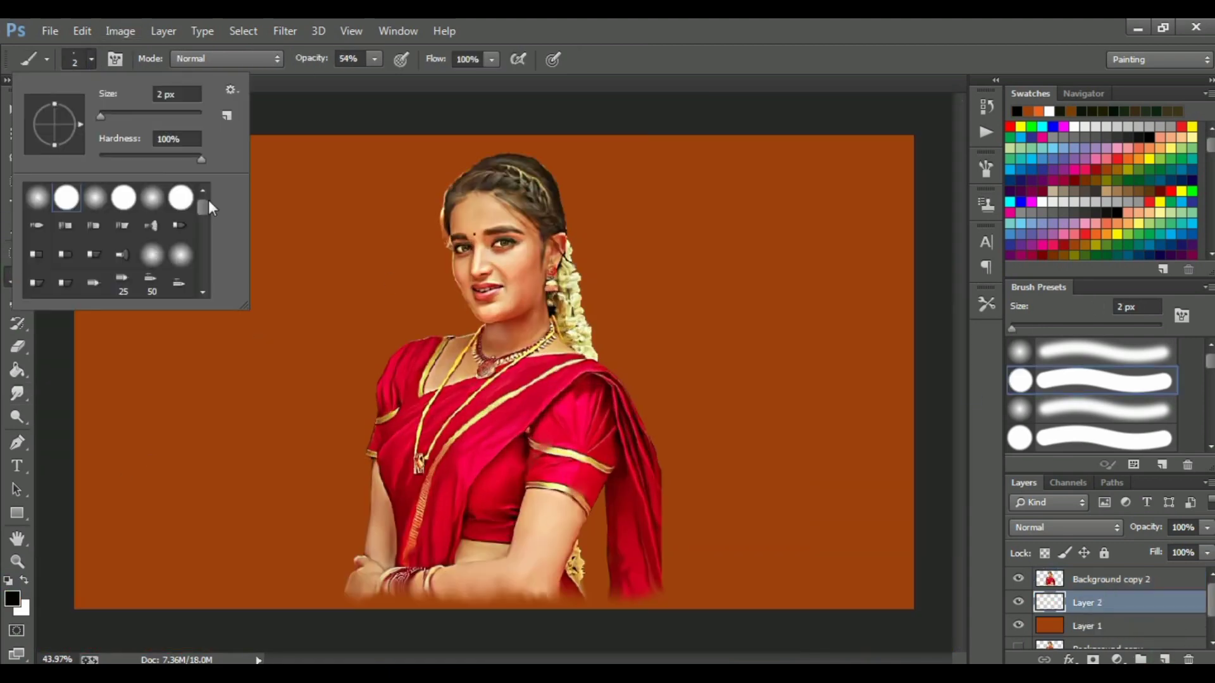
left_click_drag(203, 200, 200, 261)
left_click(124, 215)
left_click(308, 125)
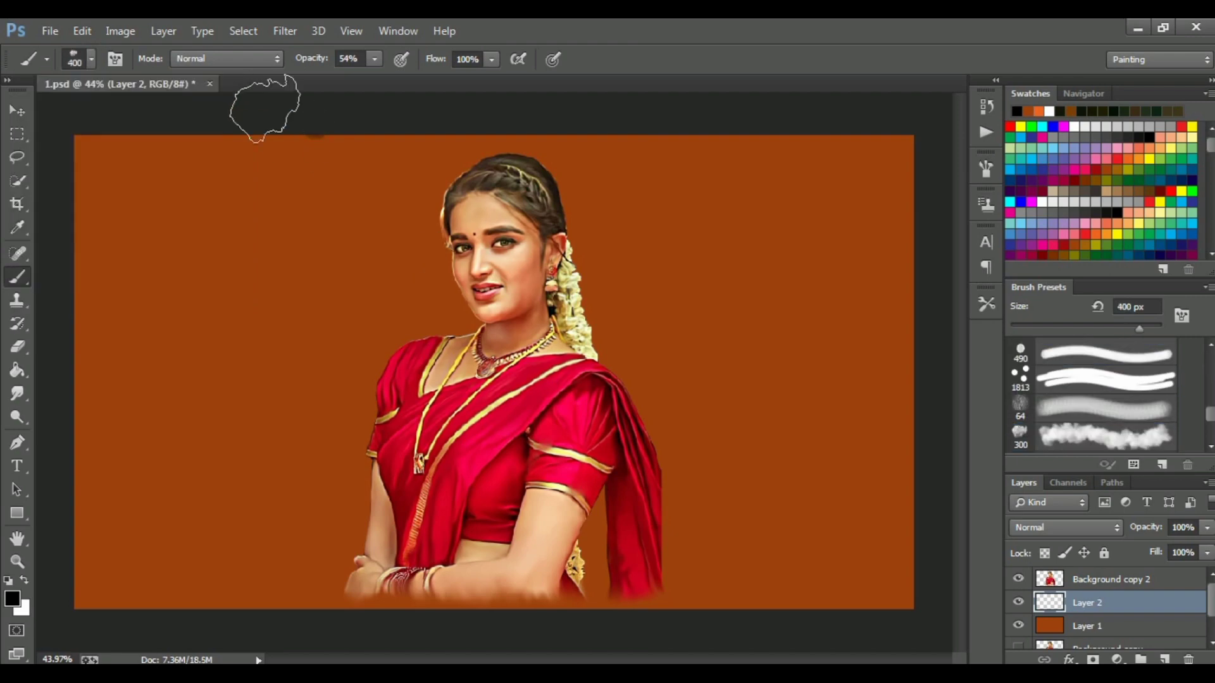
scroll(551, 203, "up", 2)
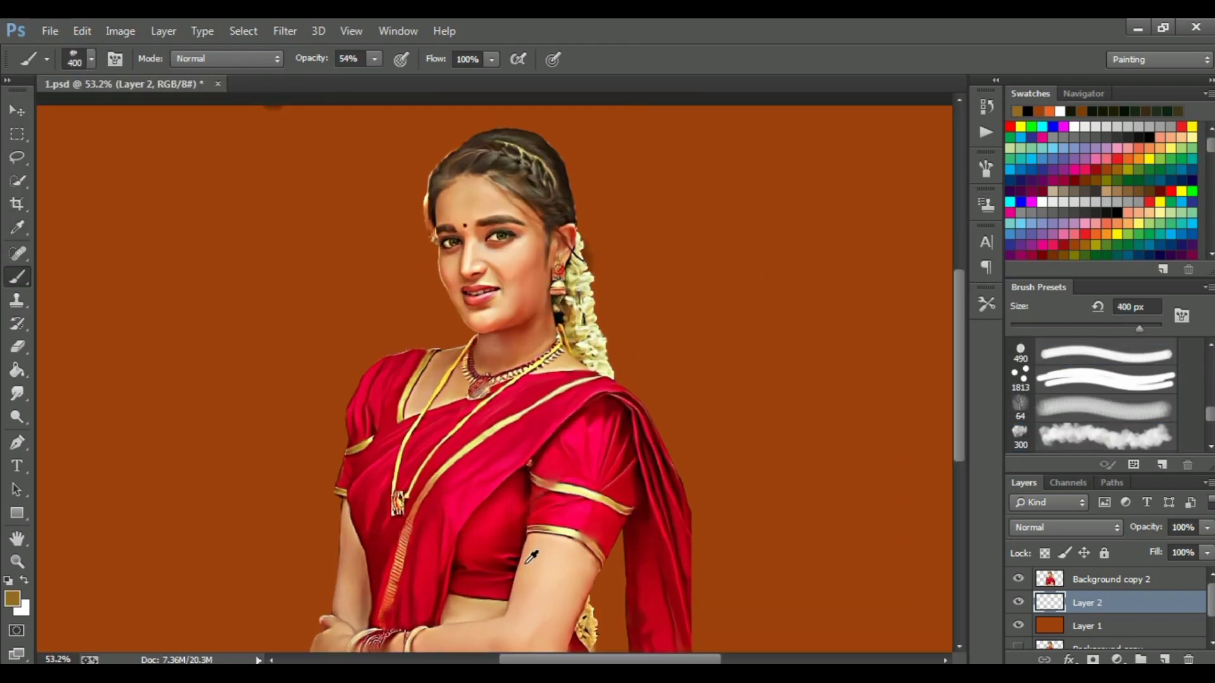
- Paint peach, yellow and red clouds around the head, figure and bottom-left
mouse_move(405, 177)
left_mouse_down()
mouse_move(379, 298)
mouse_move(442, 114)
mouse_move(601, 253)
mouse_move(658, 183)
mouse_move(707, 282)
left_mouse_up()
scroll(706, 283, "down", 3)
left_click_drag(822, 348, 664, 461)
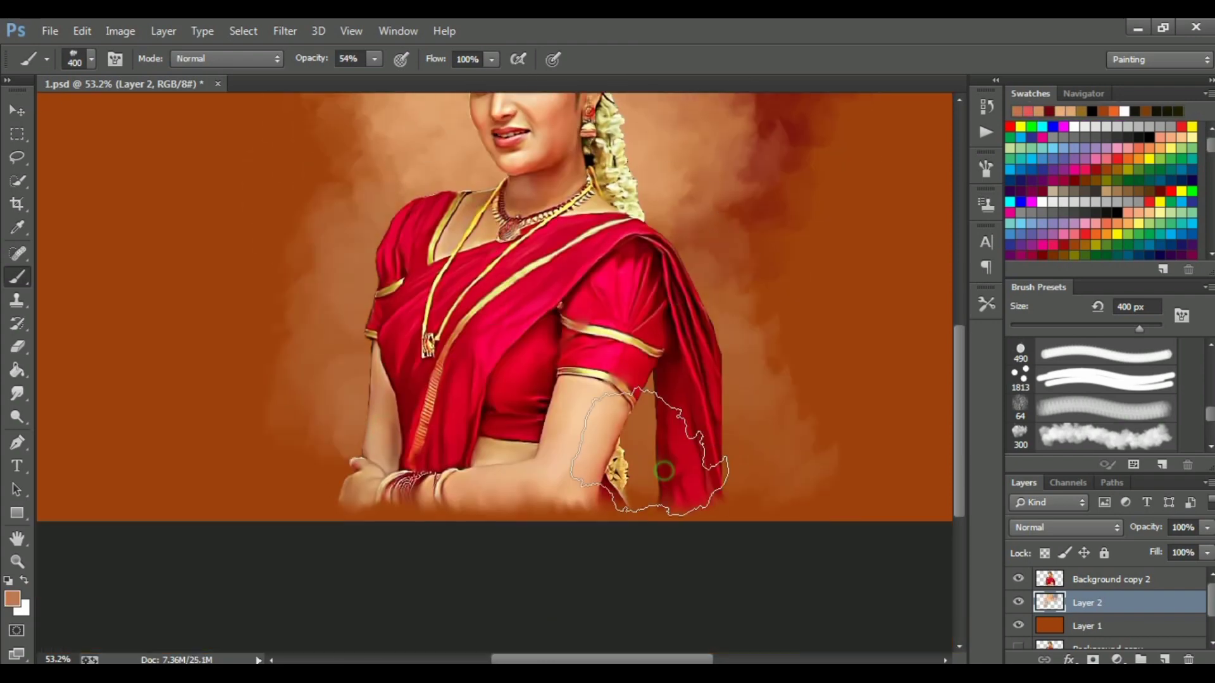
left_click_drag(411, 494, 297, 389)
scroll(297, 389, "up", 3)
left_click_drag(253, 190, 867, 215)
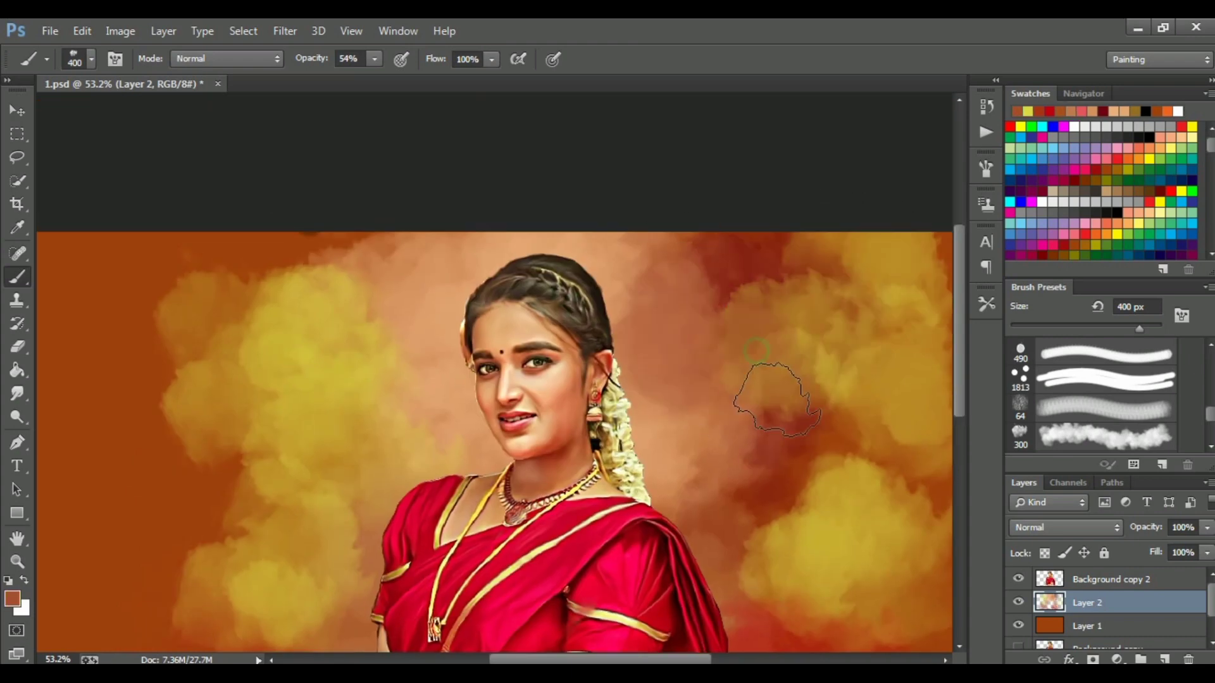
left_click_drag(822, 348, 665, 253)
scroll(668, 253, "down", 2)
mouse_move(335, 526)
left_mouse_down()
mouse_move(577, 556)
mouse_move(367, 246)
left_mouse_up()
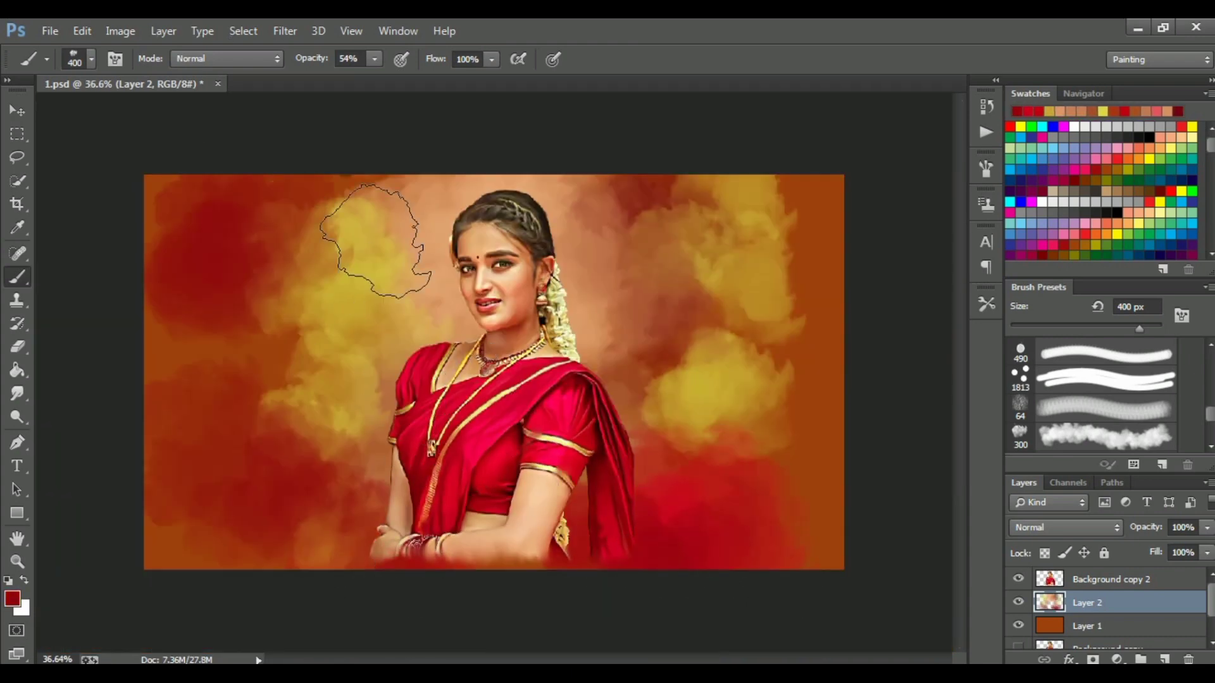
- Cover the left, right and lower background with red-orange and sampled peach clouds
mouse_move(373, 189)
left_mouse_down()
mouse_move(217, 272)
mouse_move(203, 380)
mouse_move(312, 501)
mouse_move(596, 505)
left_mouse_up()
mouse_move(602, 290)
left_mouse_down()
mouse_move(686, 189)
mouse_move(791, 443)
left_mouse_up()
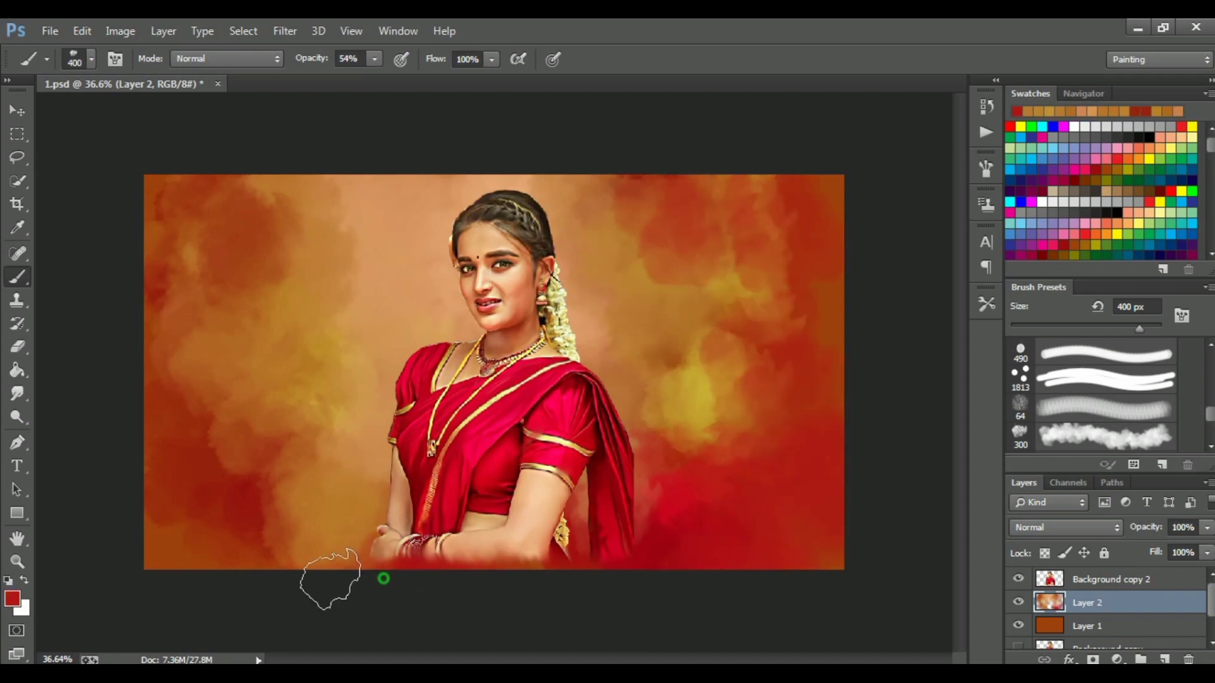
left_click(688, 397, "alt")
left_click_drag(688, 397, 702, 466)
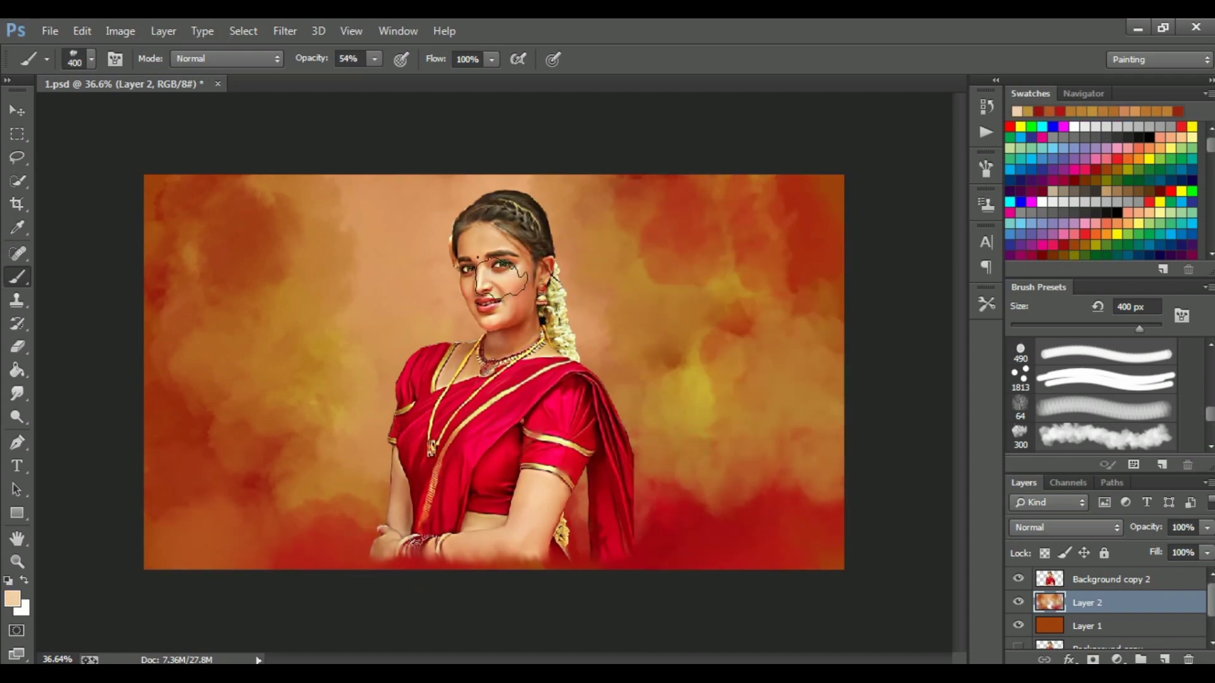
mouse_move(472, 206)
left_mouse_down()
mouse_move(582, 168)
mouse_move(651, 258)
mouse_move(691, 217)
left_mouse_up()
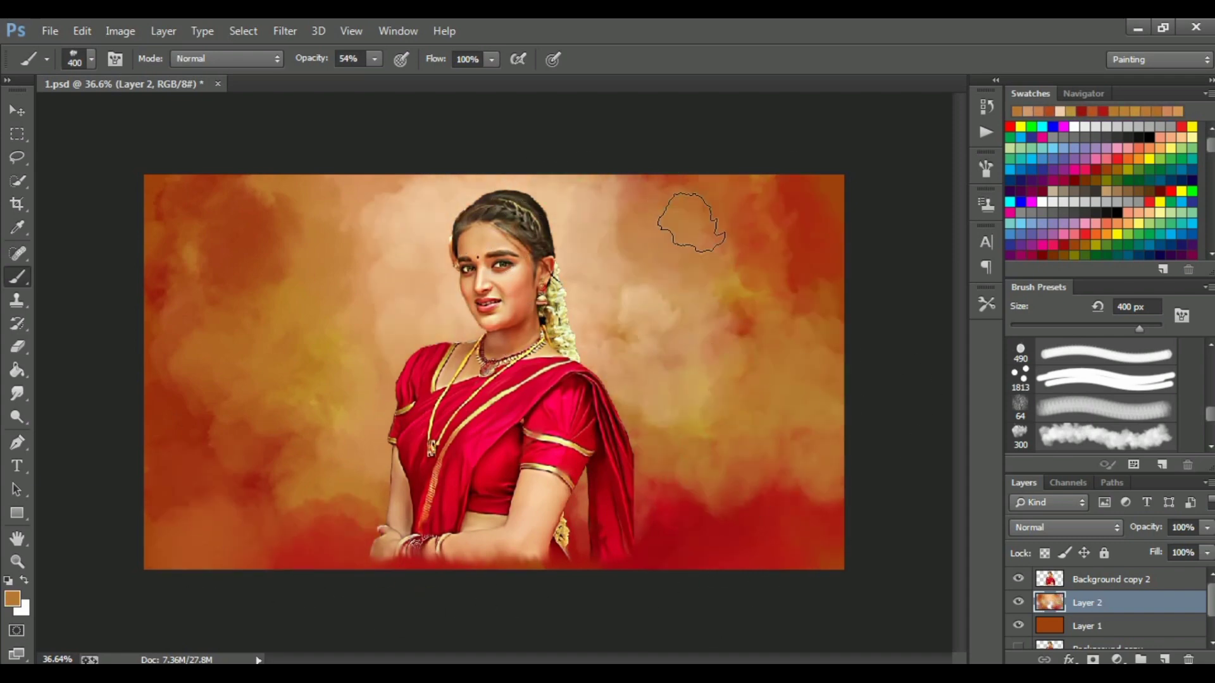
left_click(597, 253, "alt")
left_click_drag(598, 253, 355, 266)
left_click_drag(664, 411, 380, 475)
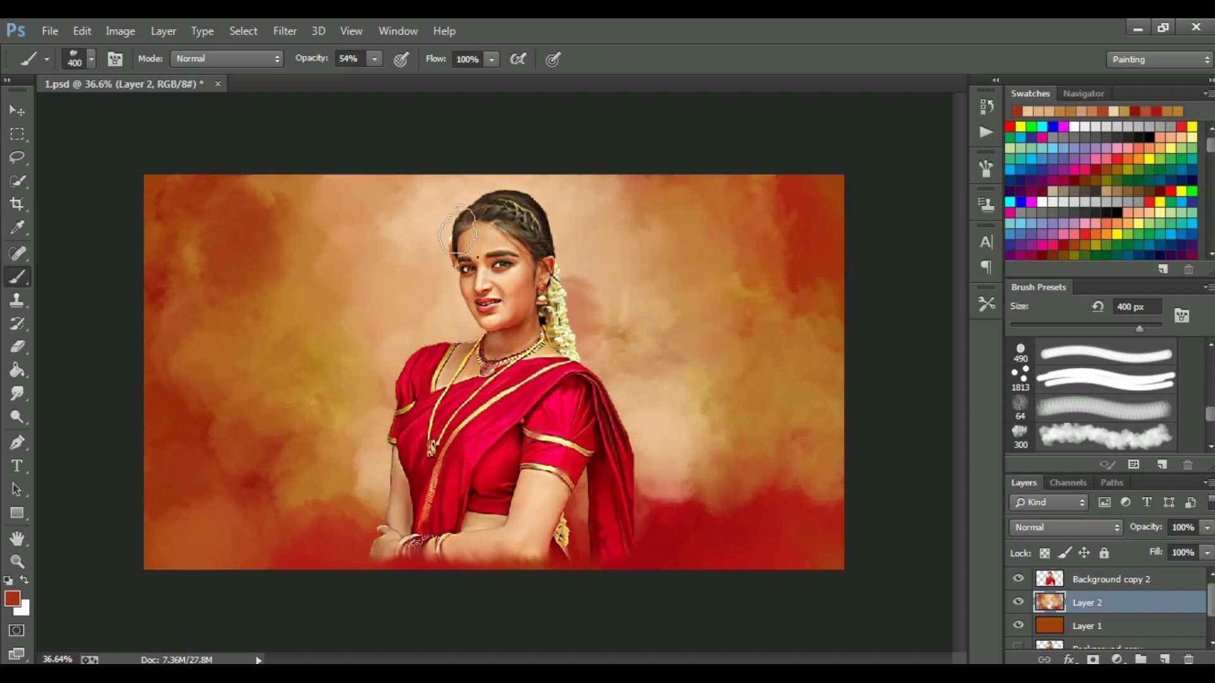
- Darken the right, lower and upper-left background with dark brown strokes
left_click(592, 305, "alt")
left_click(525, 240, "alt")
left_click_drag(791, 254, 827, 577)
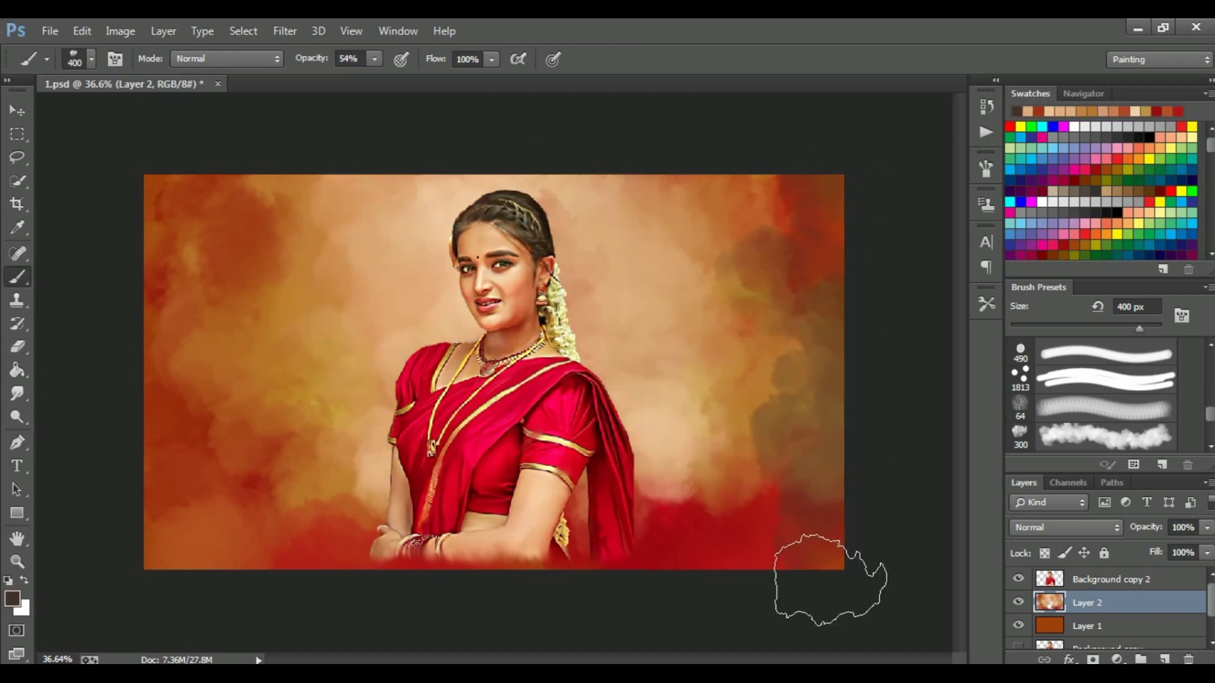
mouse_move(355, 506)
left_mouse_down()
mouse_move(145, 474)
mouse_move(222, 537)
left_mouse_up()
left_click_drag(727, 507, 732, 610)
left_click_drag(190, 570, 380, 550)
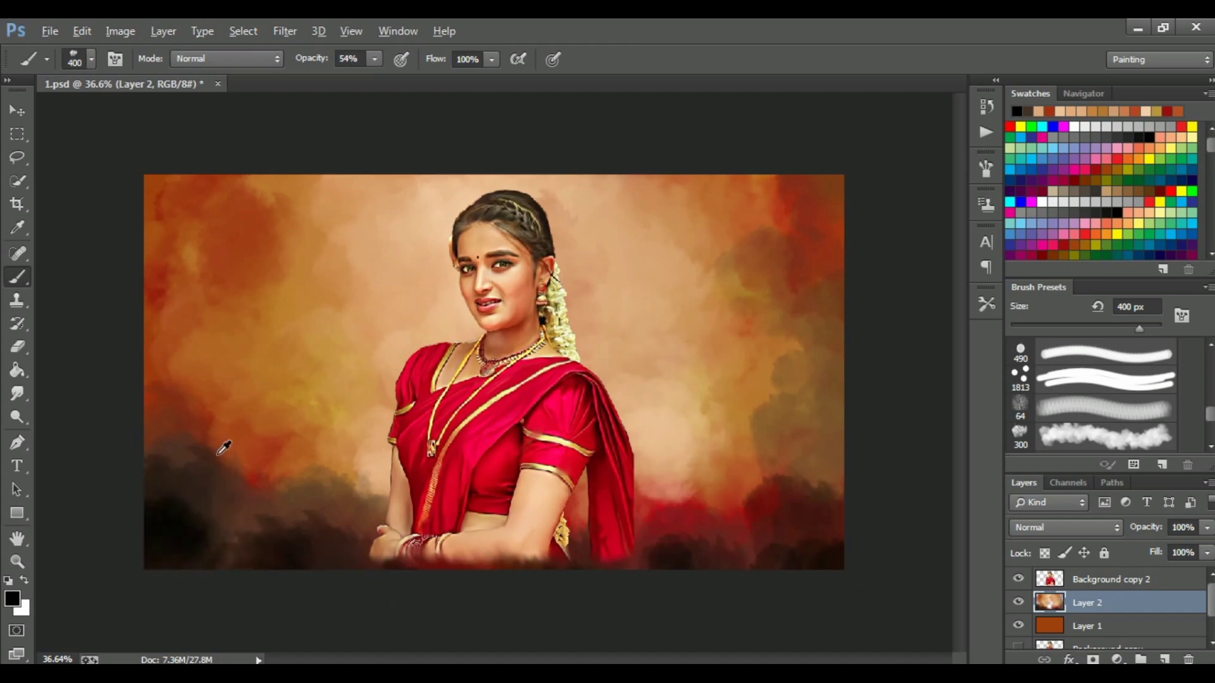
left_click_drag(223, 447, 190, 190)
- Paint the upper-left background reddish brown, then lighten that cloud with light tan
left_click(797, 203, "alt")
left_click_drag(291, 190, 190, 257)
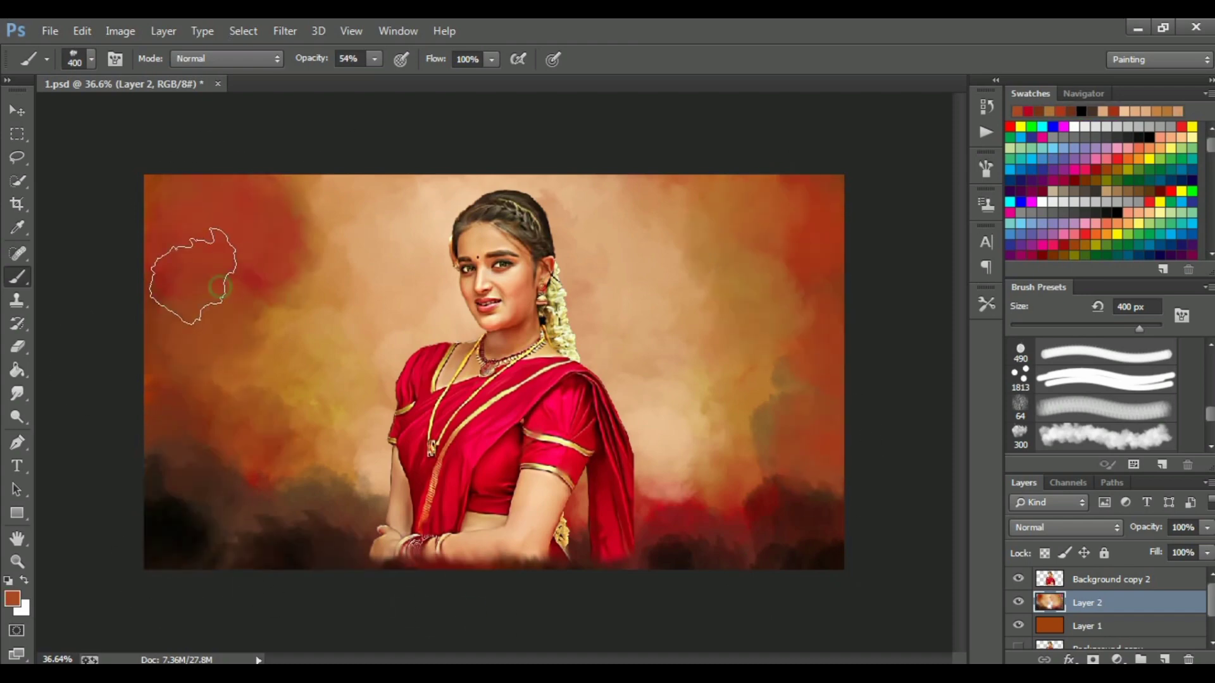
left_click(183, 541, "alt")
left_click(355, 209, "alt")
left_click_drag(304, 241, 355, 202)
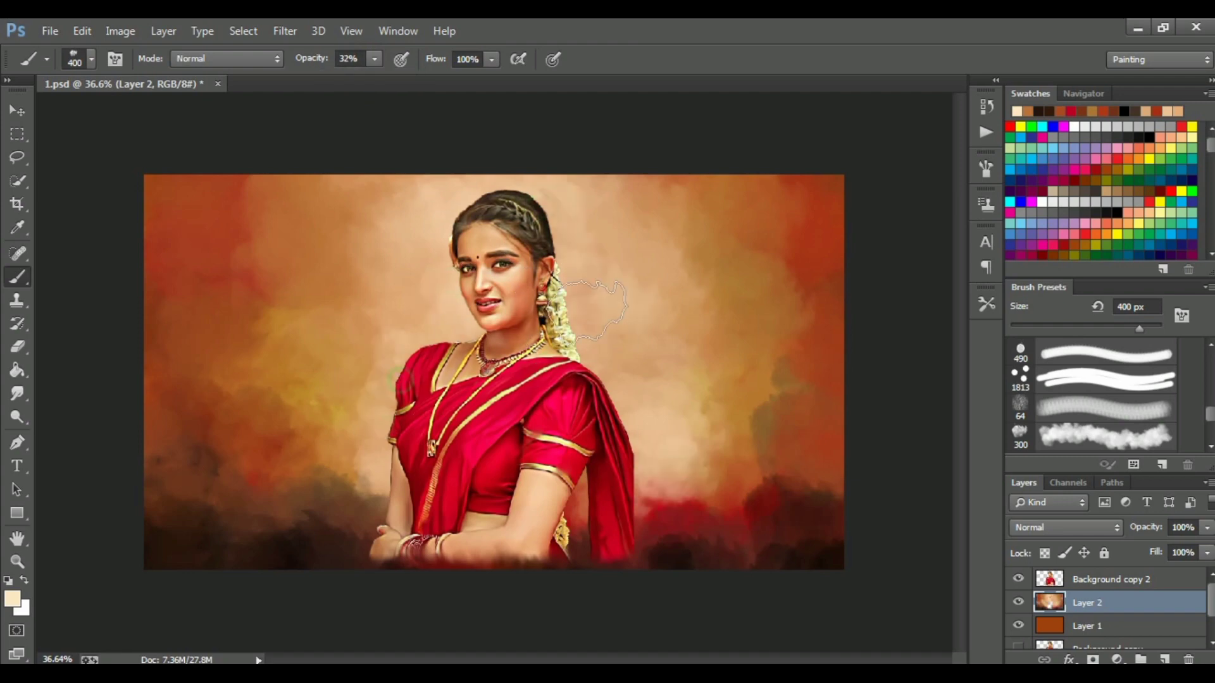
- Pick red-orange and dark brown painting colours for further background strokes
scroll(360, 356, "up", 1)
scroll(361, 356, "down", 2)
left_click(218, 424, "alt")
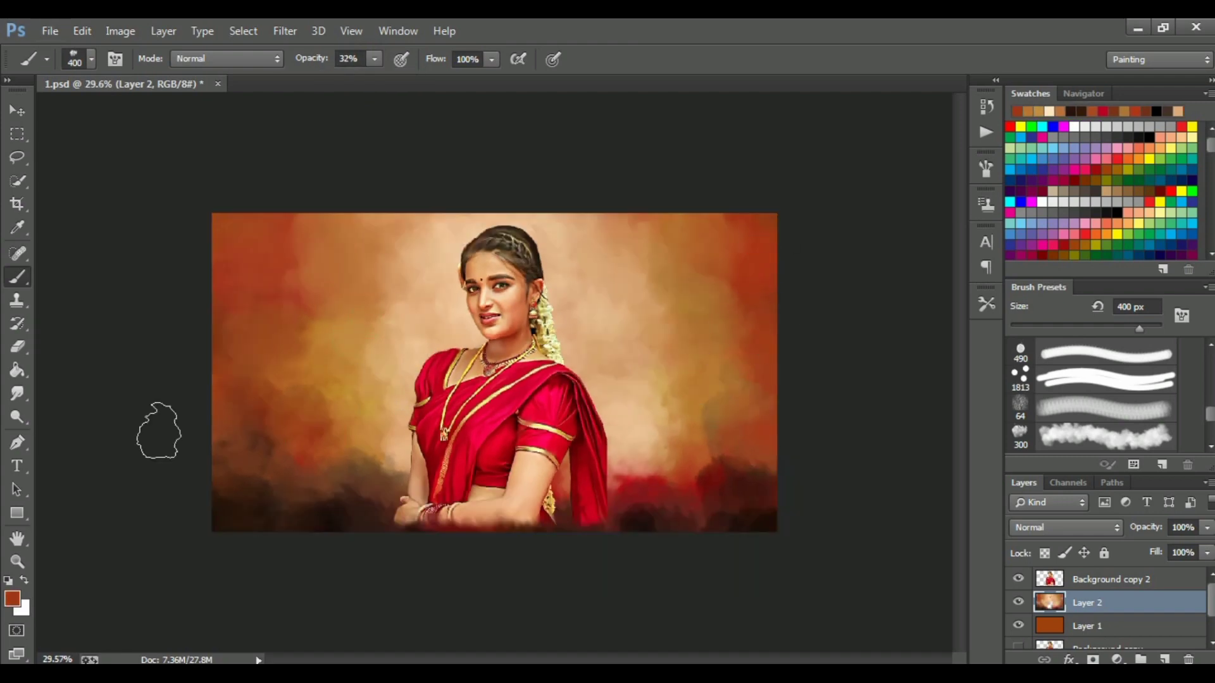
scroll(285, 370, "down", 1)
left_click(287, 354, "alt")
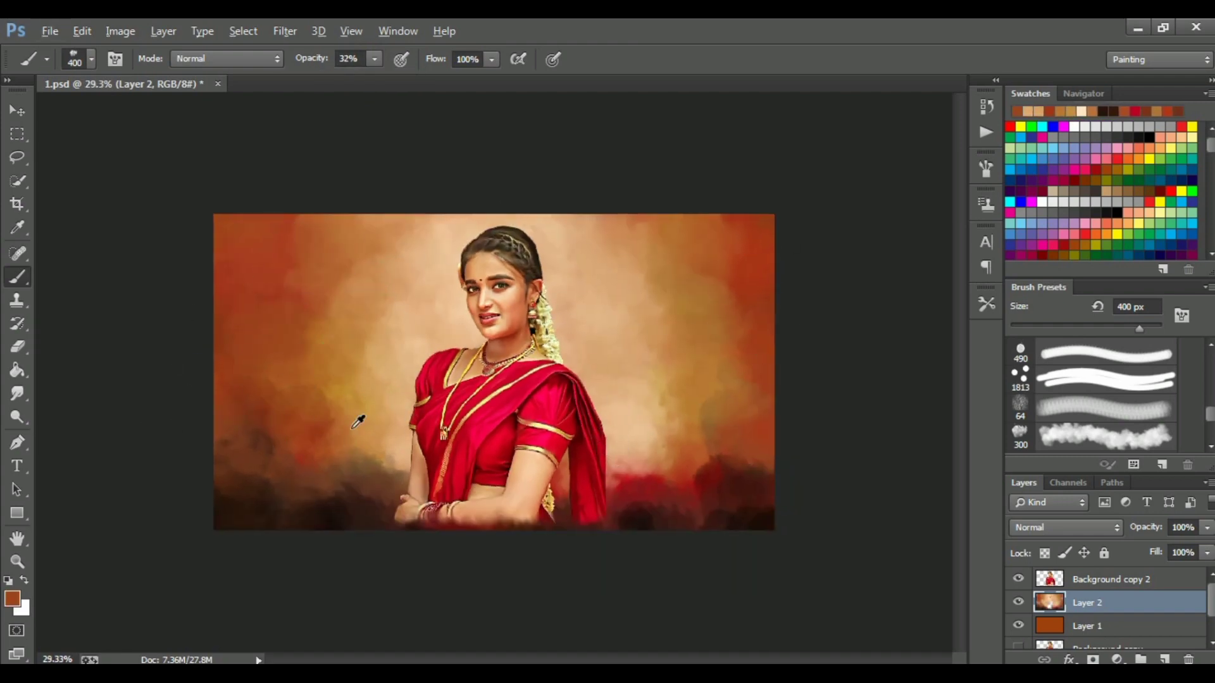
left_click(637, 542, "alt")
scroll(637, 542, "up", 1)
scroll(696, 507, "up", 2)
scroll(746, 484, "down", 2)
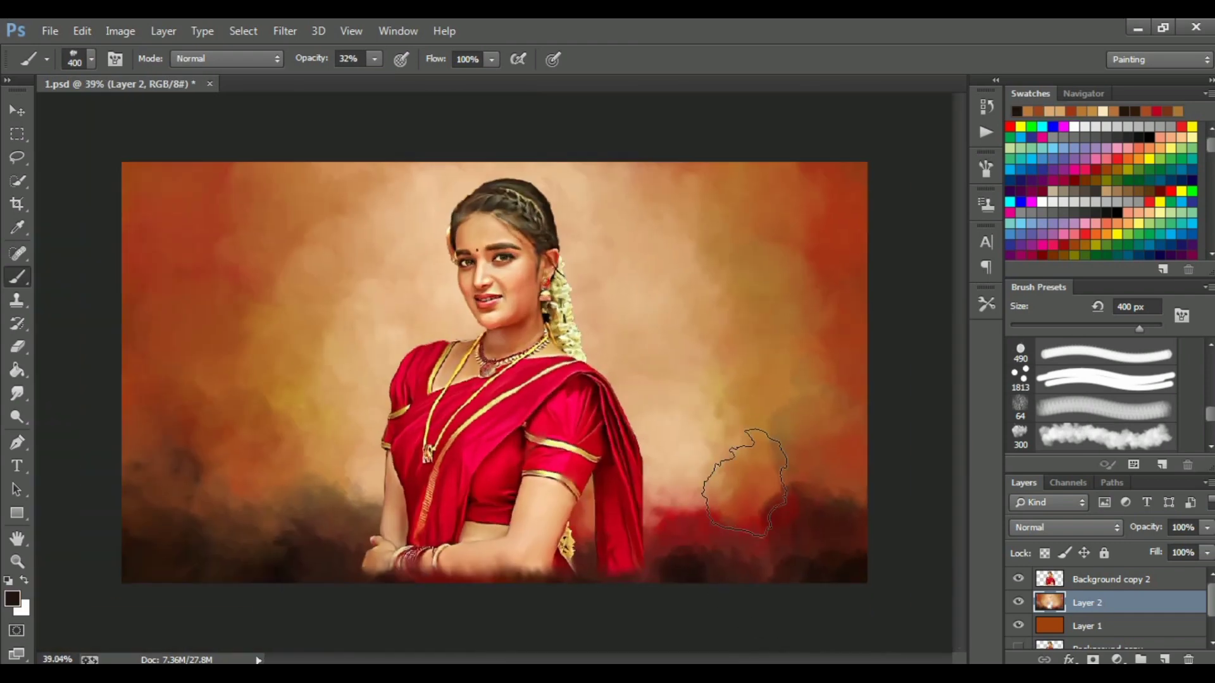
scroll(746, 484, "up", 1)
- Sharpen Layer 2 with an Unsharp Mask filter
left_click(294, 31)
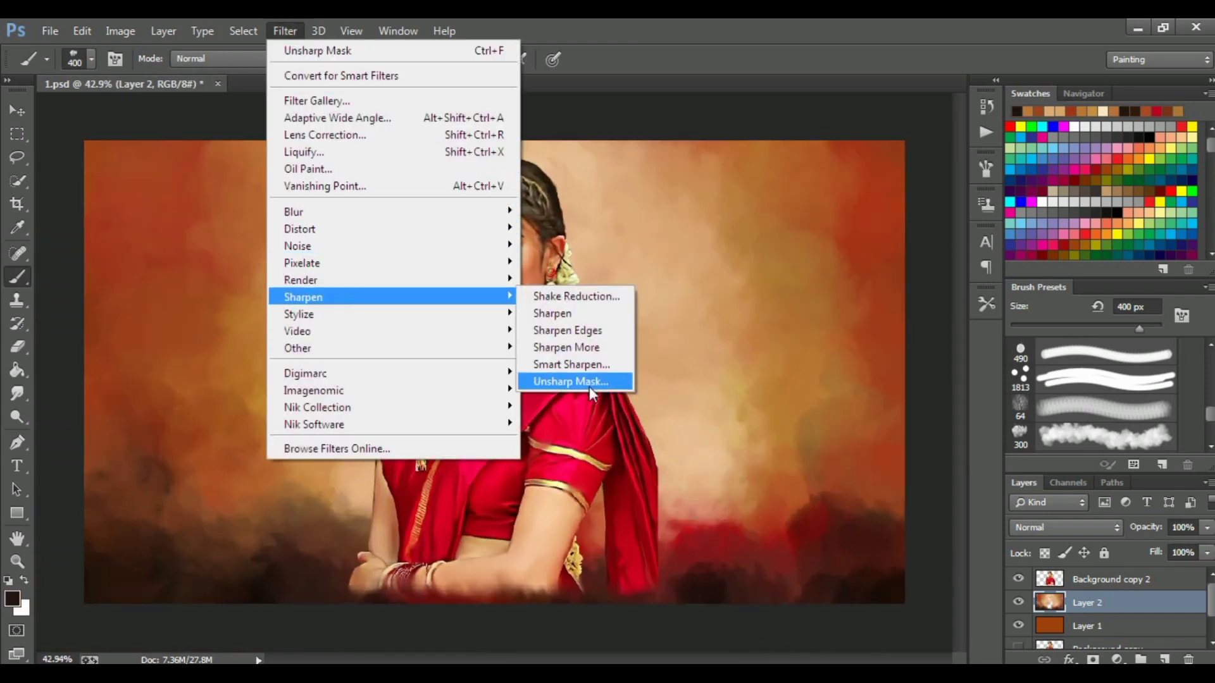
left_click(590, 384)
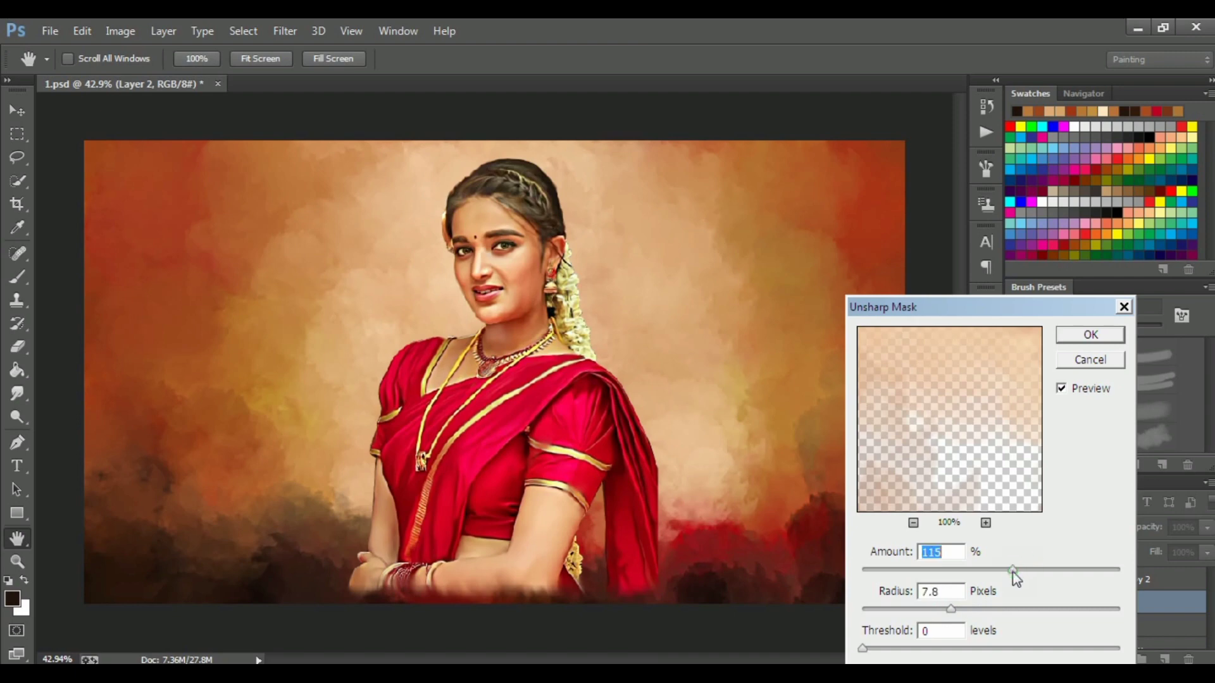
left_click(1093, 338)
key("b")
scroll(696, 380, "down", 1)
scroll(936, 407, "up", 1)
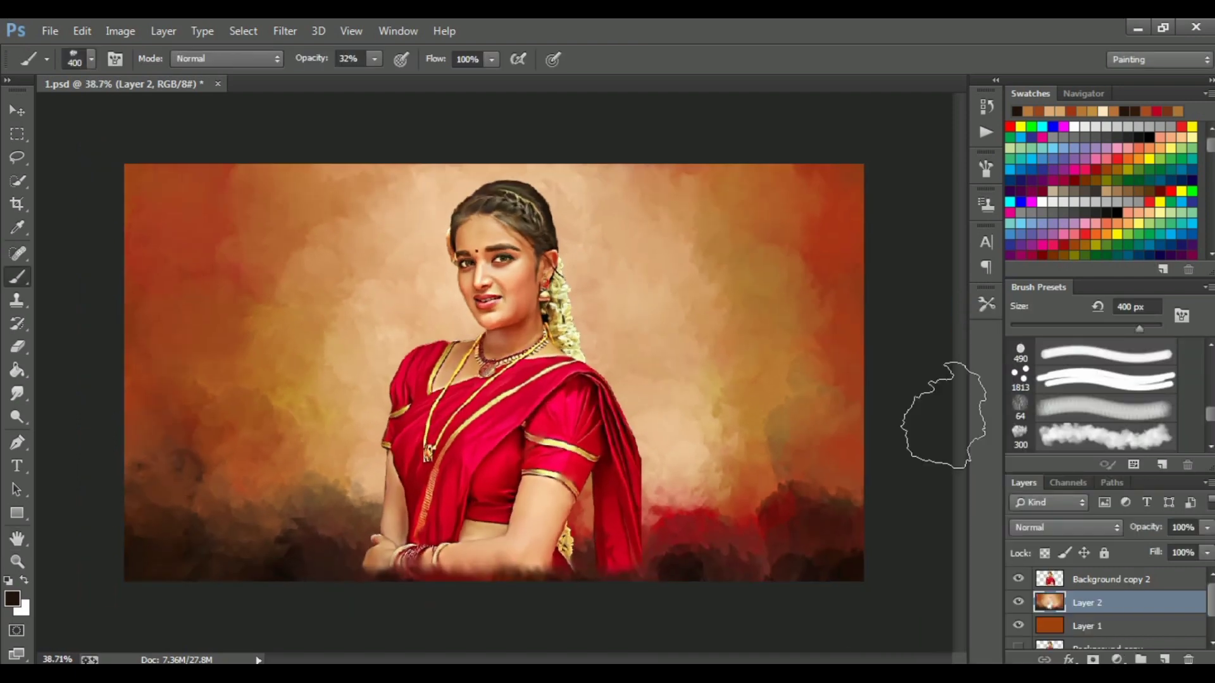
scroll(547, 345, "up", 2)
scroll(548, 344, "down", 2)
- Add a Brightness/Contrast adjustment layer with brightness 7
key("alt+bracketright")
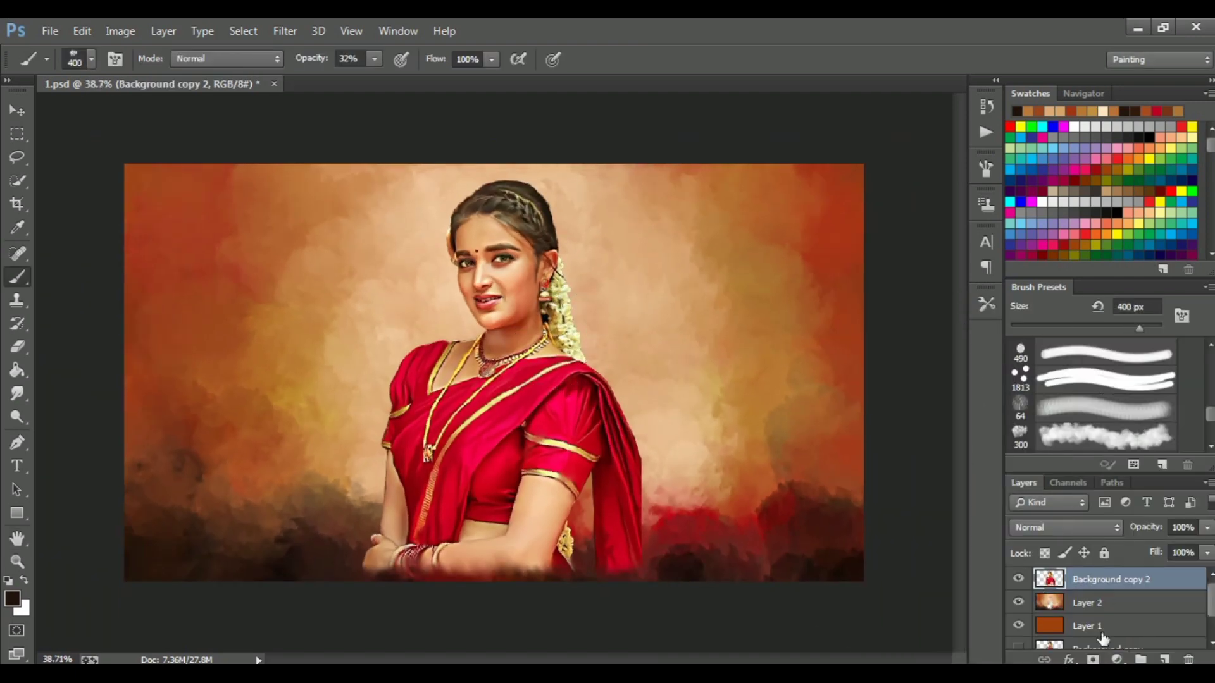
left_click(1117, 659)
left_click(1085, 369)
left_click_drag(872, 276, 877, 276)
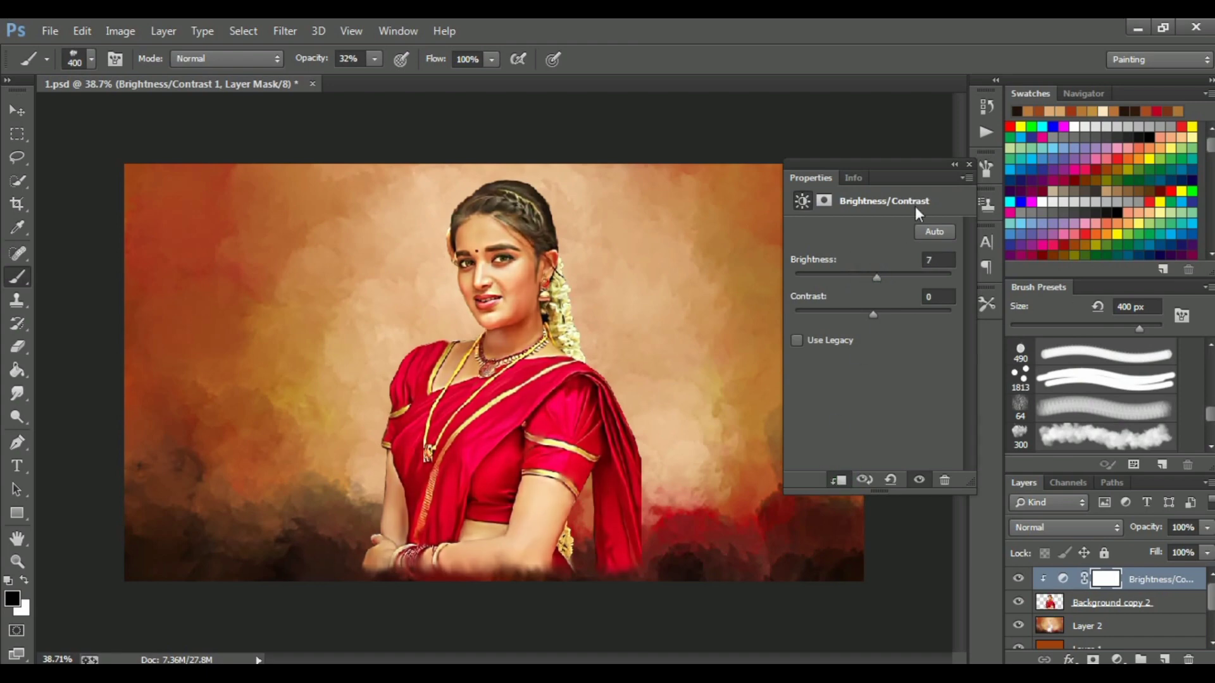
- Add a Levels adjustment layer set to 15 / 1.00 / 247
left_click(1101, 625)
left_click(1117, 659)
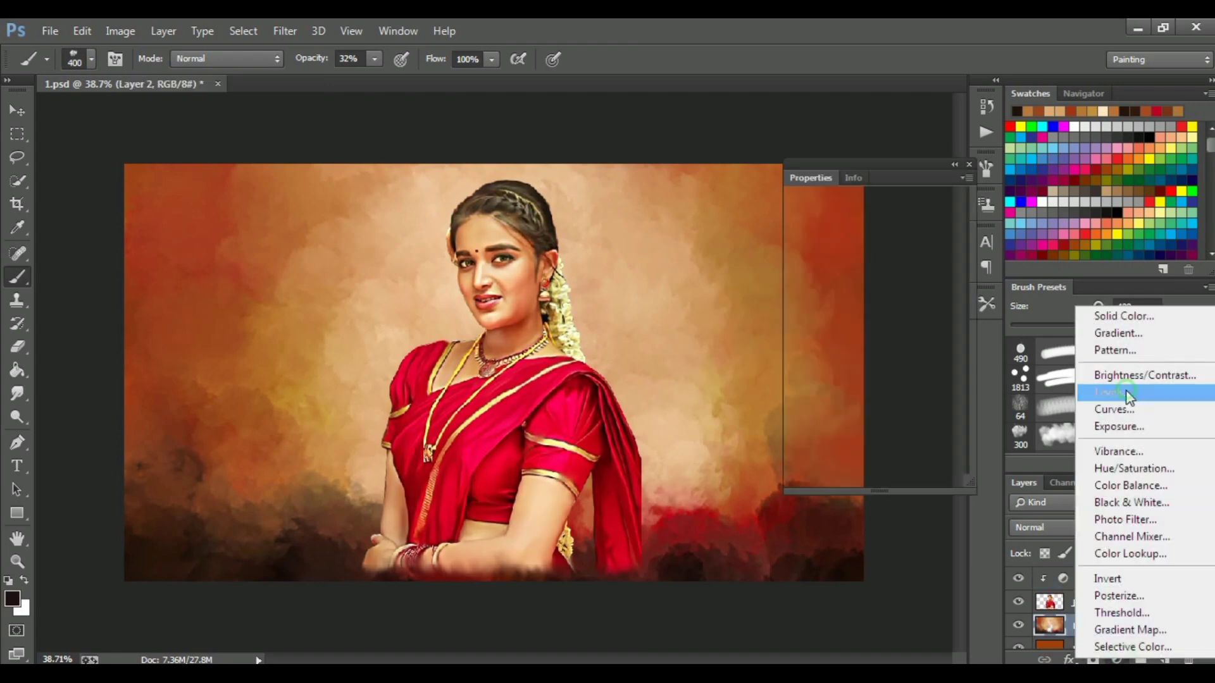
left_click(1104, 390)
left_click_drag(820, 362, 825, 362)
left_click_drag(953, 362, 950, 358)
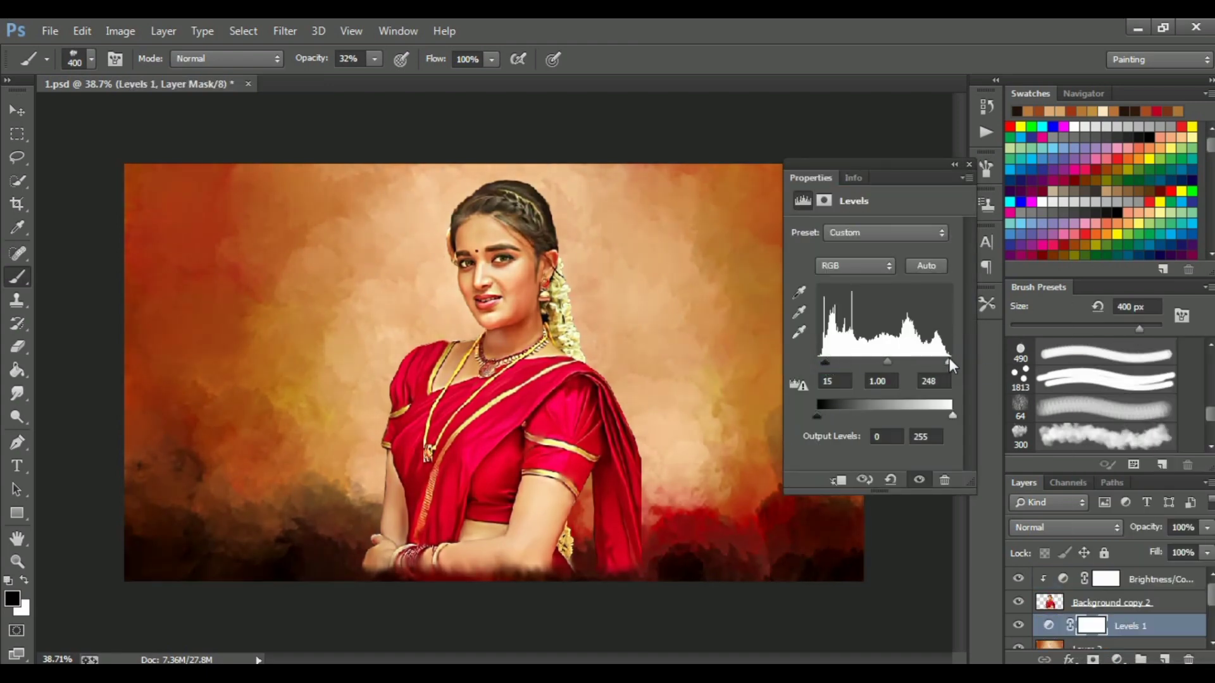
left_click(969, 165)
- Add a Vibrance adjustment layer at -31 to mute the colours
left_click(1177, 579)
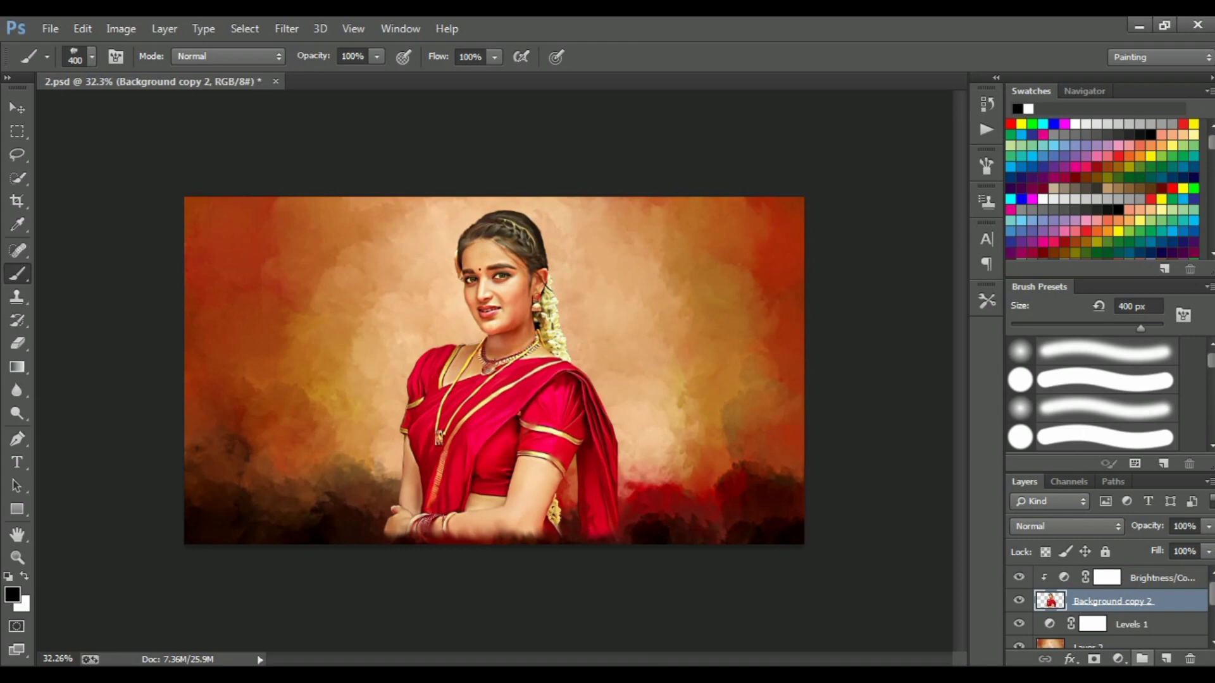
left_click(1118, 659)
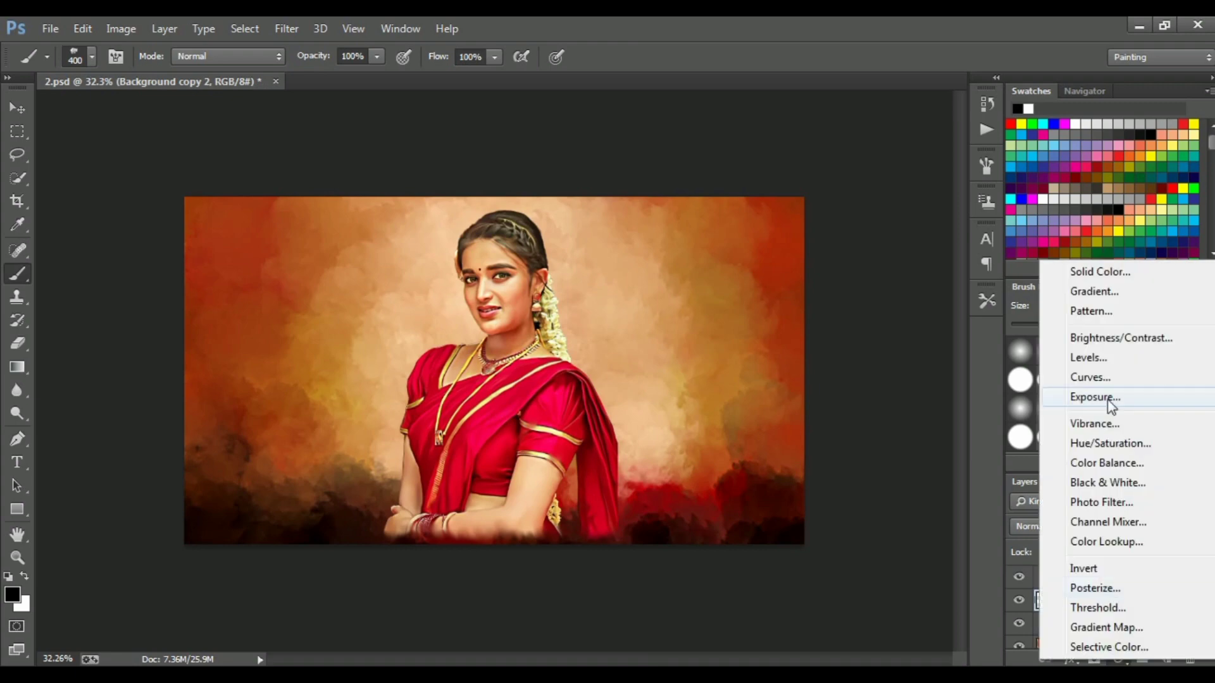
left_click(1083, 422)
left_click_drag(649, 246, 659, 245)
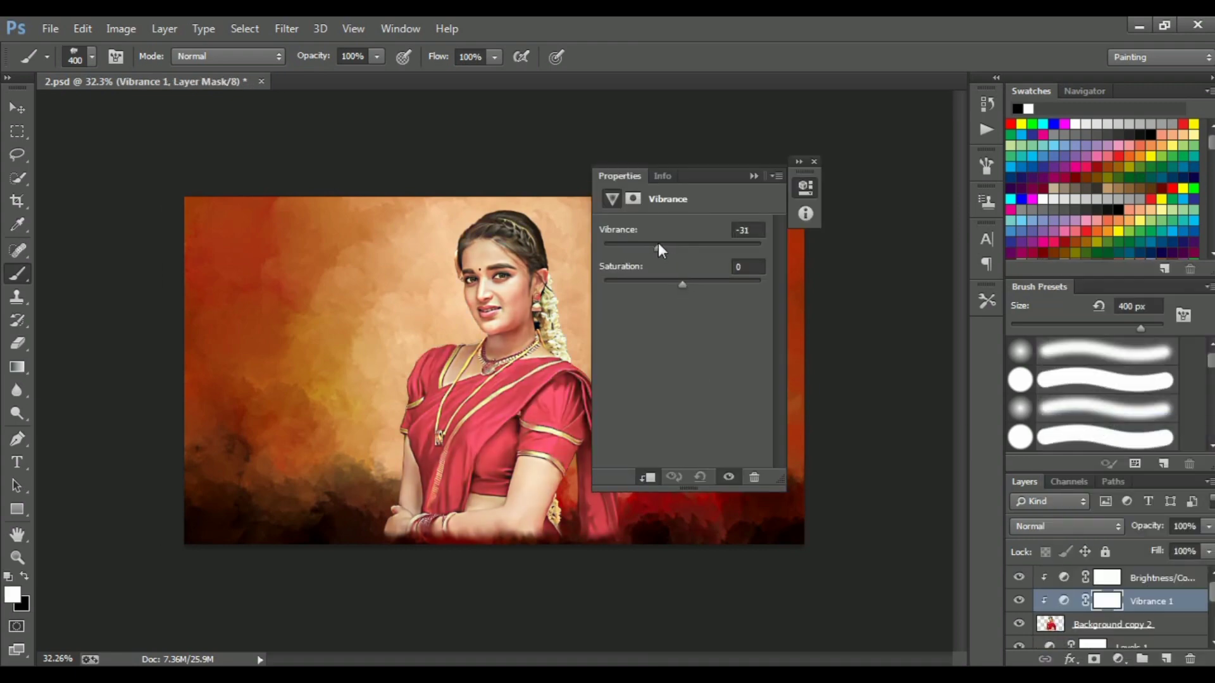
left_click(814, 162)
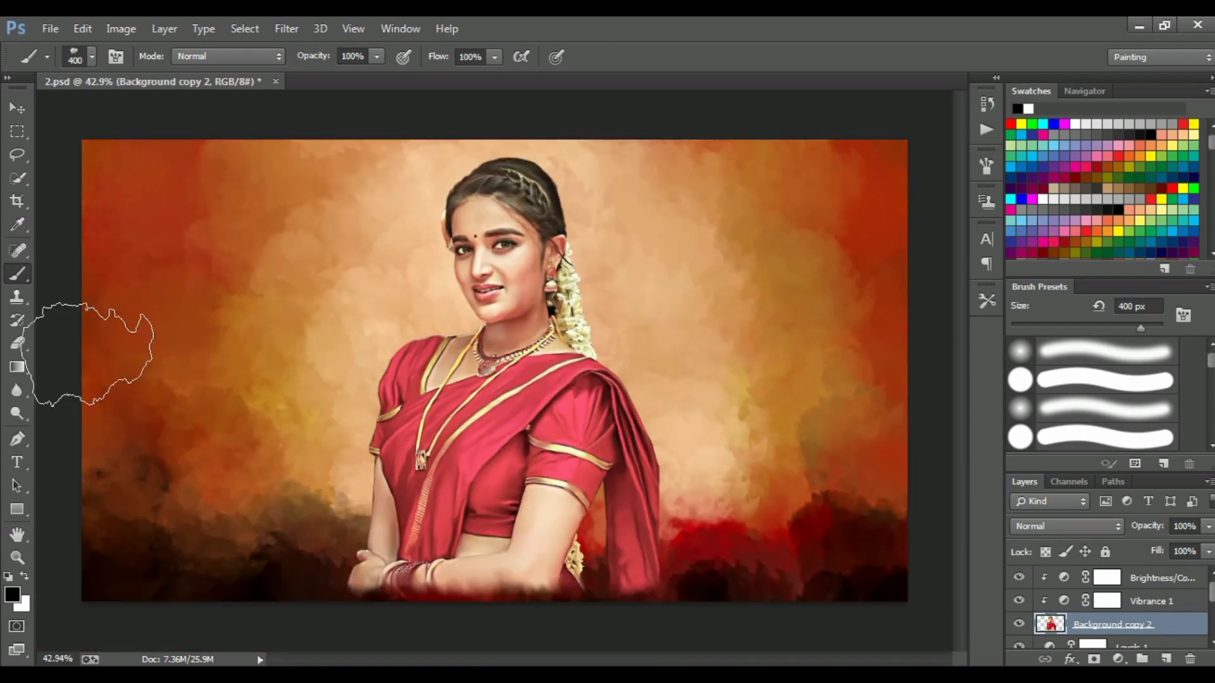
- Switch to the Smudge tool with a soft 65 px brush
right_click(17, 390)
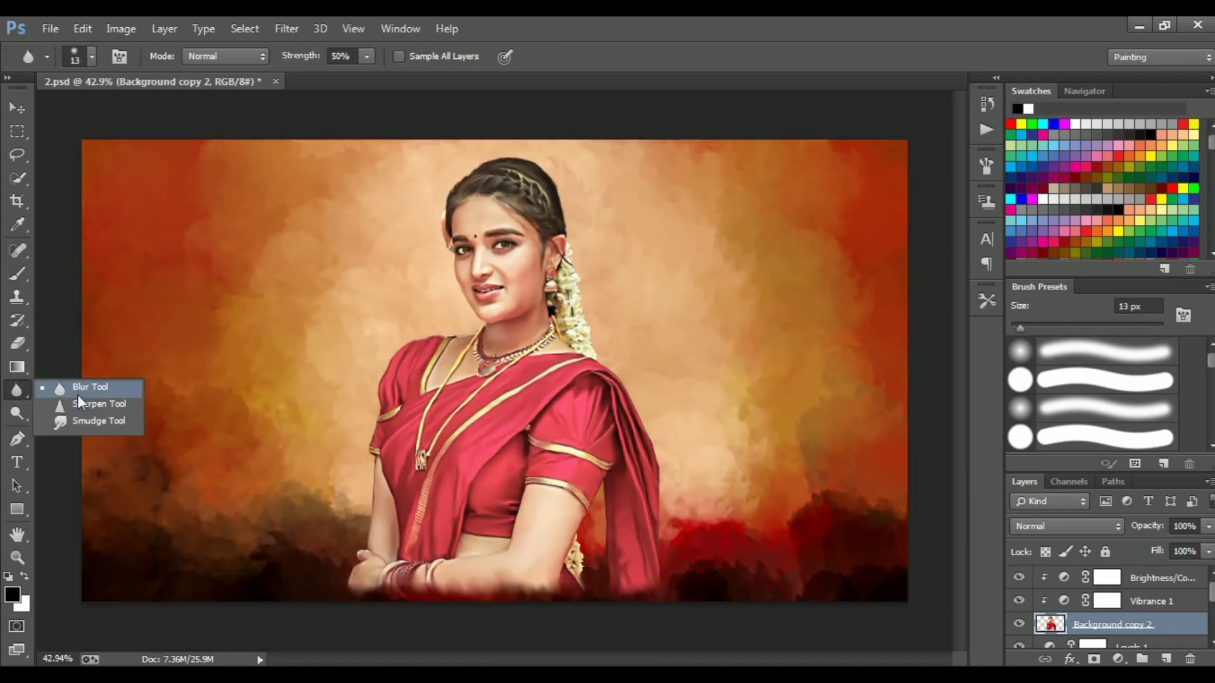
left_click(70, 420)
left_click(92, 57)
key("Return")
scroll(494, 266, "up", 2)
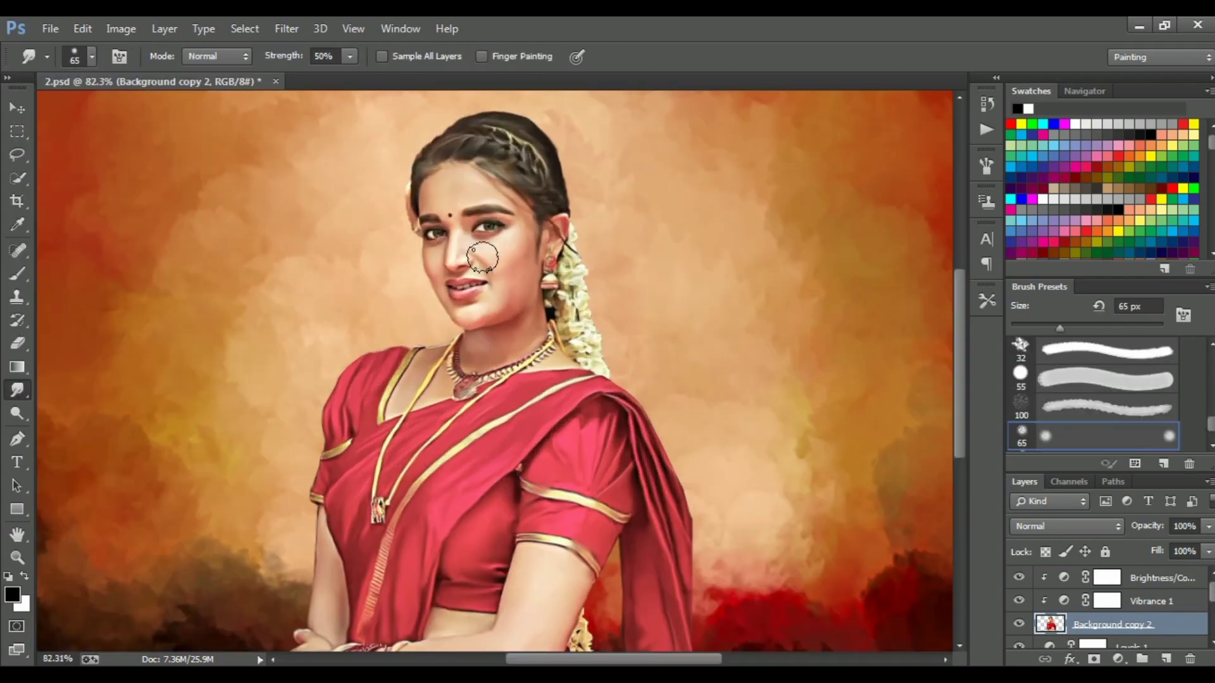
scroll(494, 265, "up", 1)
scroll(493, 266, "up", 1)
- Smudge the face skin at 41 then 31 px, and add a new layer above Background copy 2
key("bracketleft")
key("bracketleft")
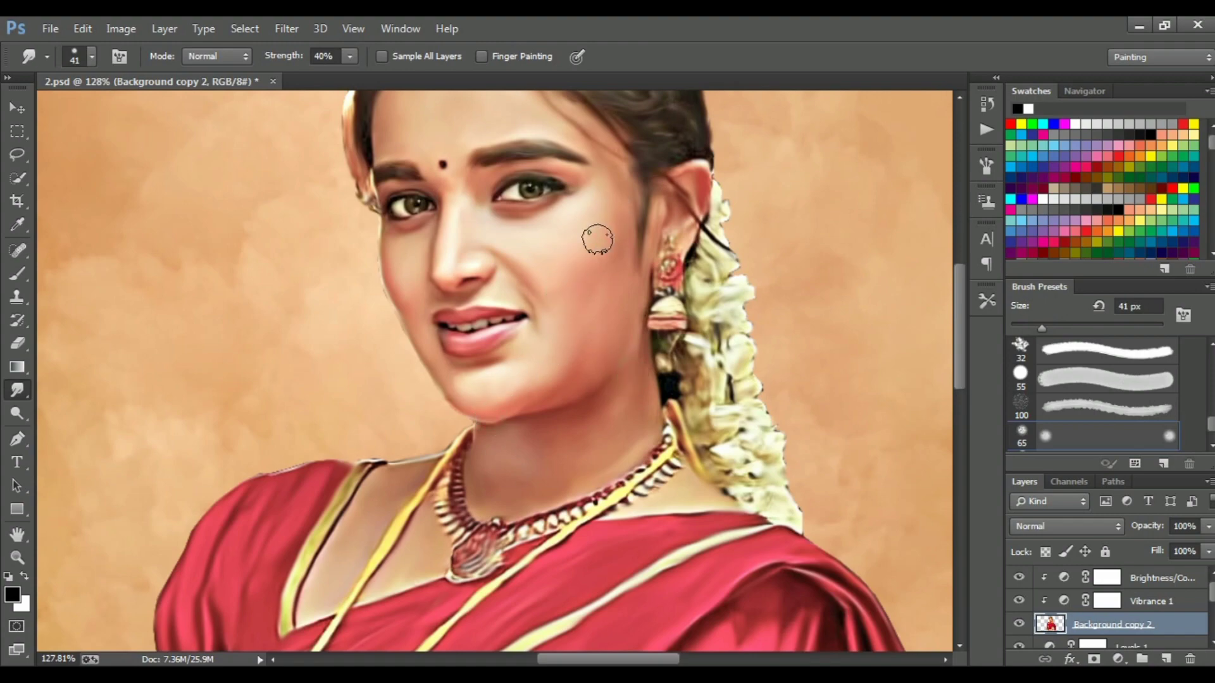
scroll(534, 345, "up", 1)
scroll(407, 255, "up", 1)
key("bracketleft")
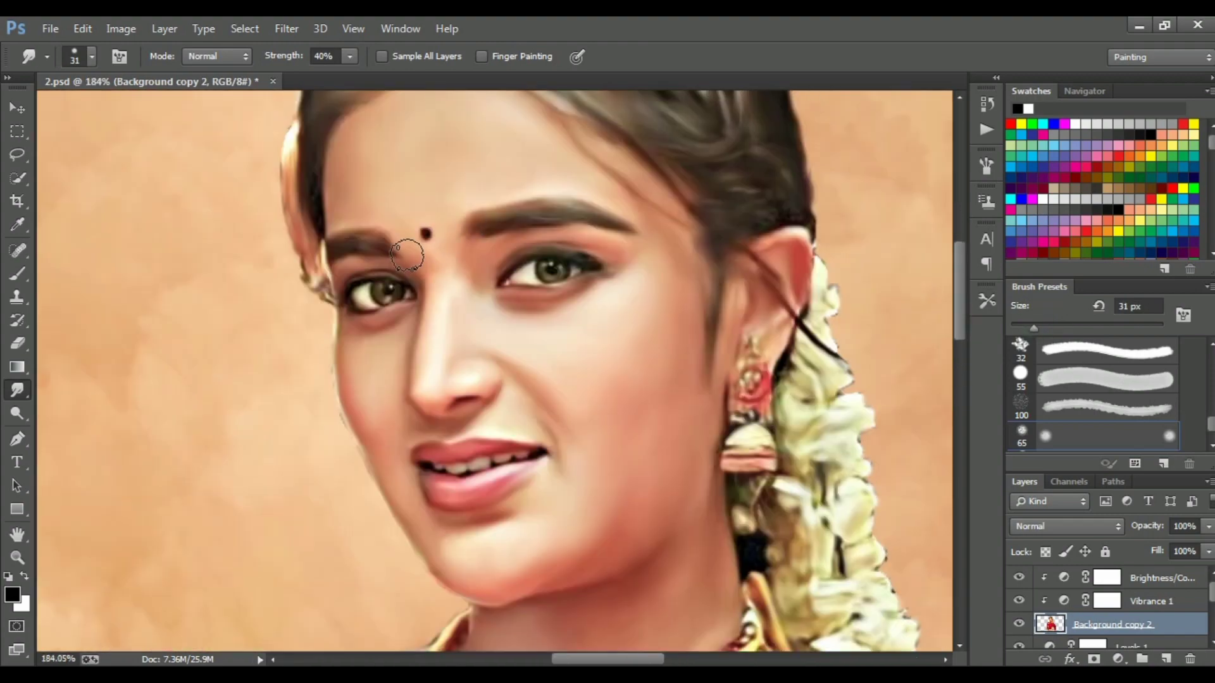
scroll(472, 171, "down", 2)
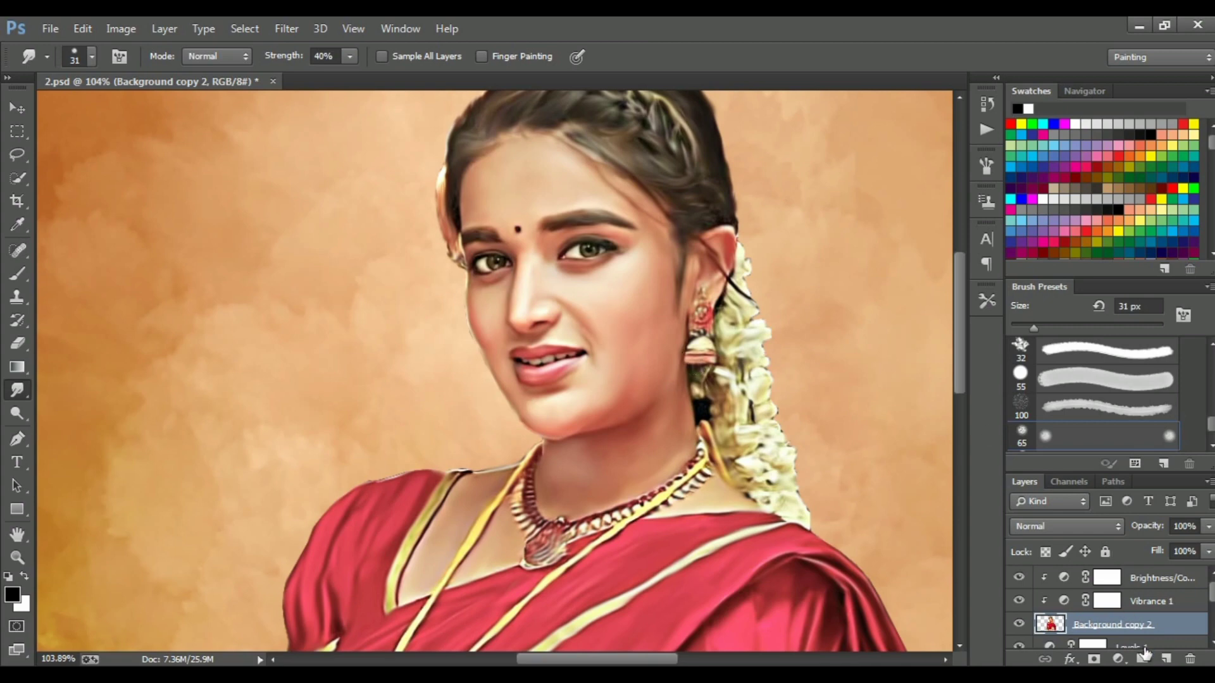
left_click(1167, 658)
type("red colour")
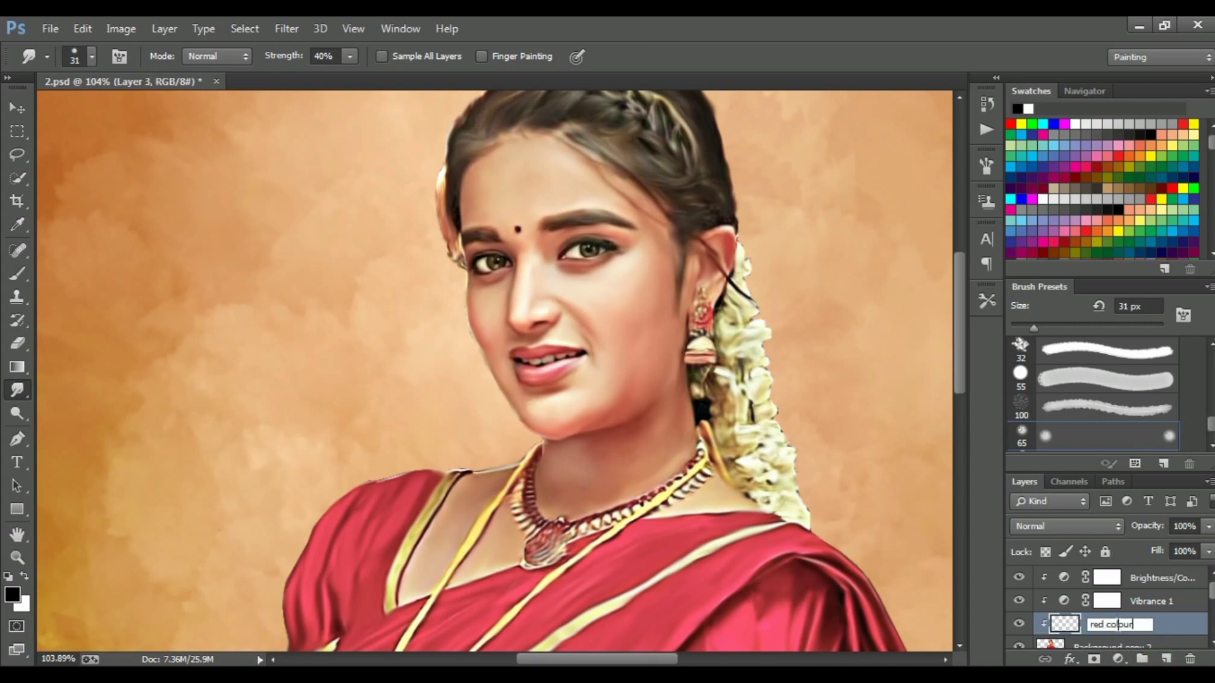
- Set up a large soft round brush at 15% opacity with a red foreground colour
left_click(31, 275)
left_click(92, 56)
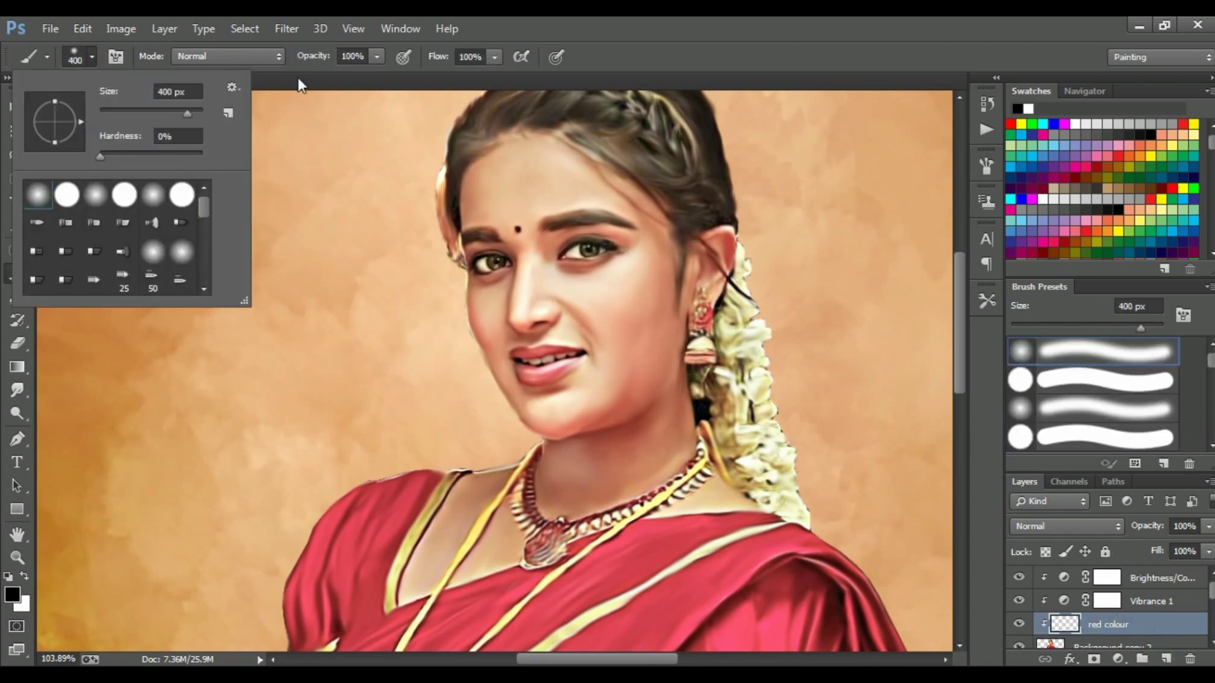
left_click(1098, 371)
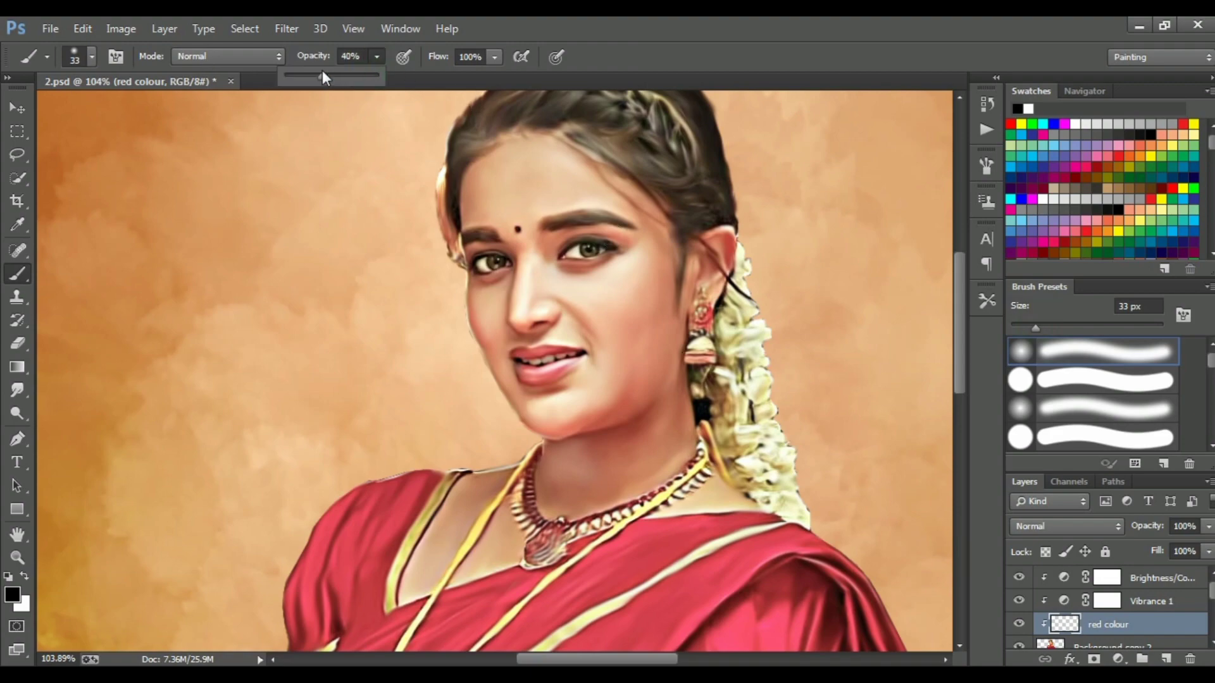
left_click_drag(373, 77, 301, 79)
left_click(12, 595)
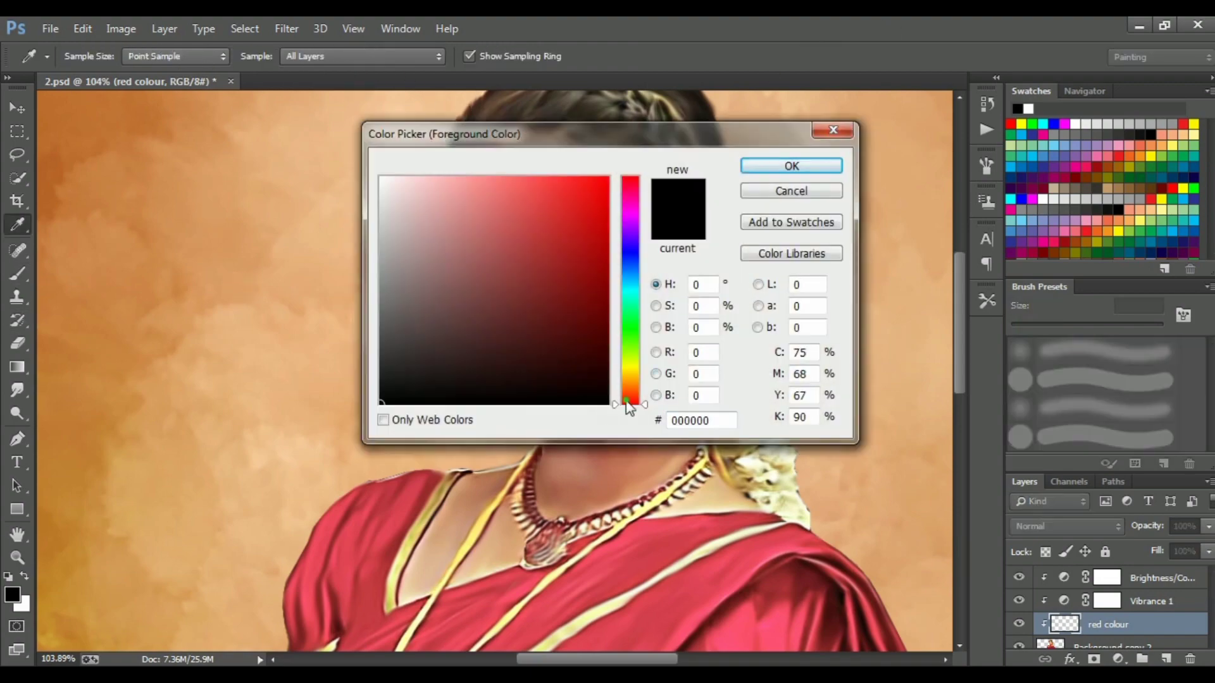
left_click(597, 271)
left_click(827, 165)
- Set the red colour layer to Color blend mode, then open Background copy 2's layer style
scroll(636, 262, "up", 2)
left_click(1067, 525)
left_click(1044, 514)
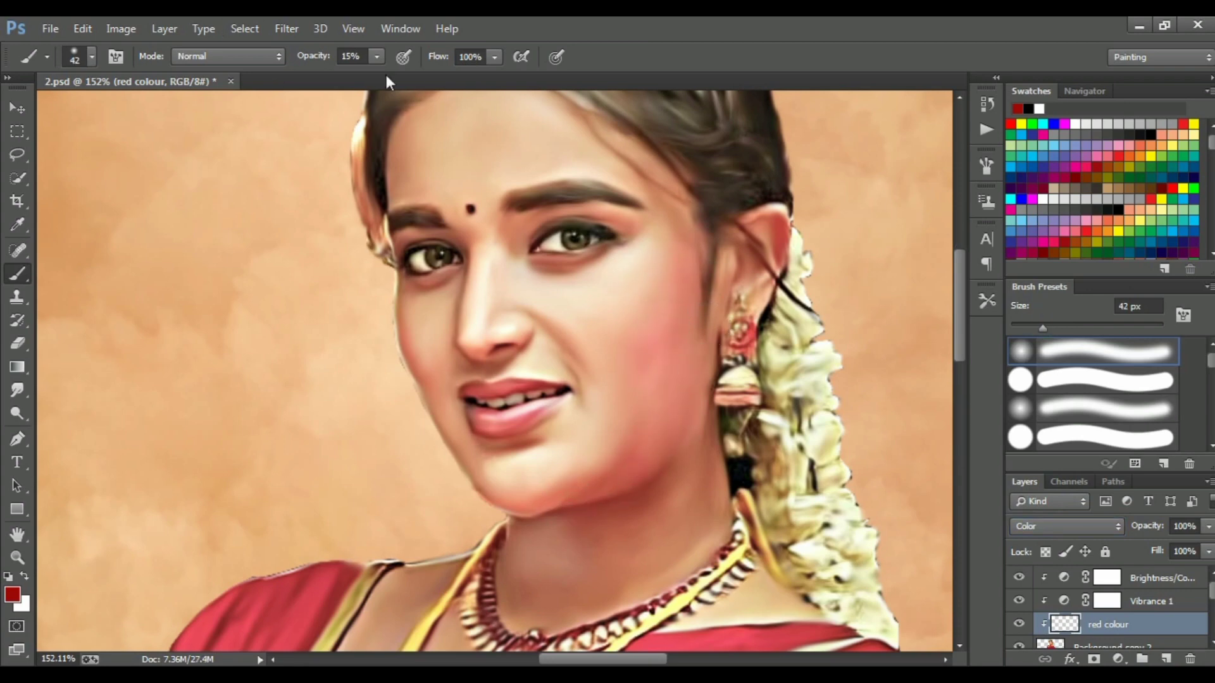
left_click(14, 346)
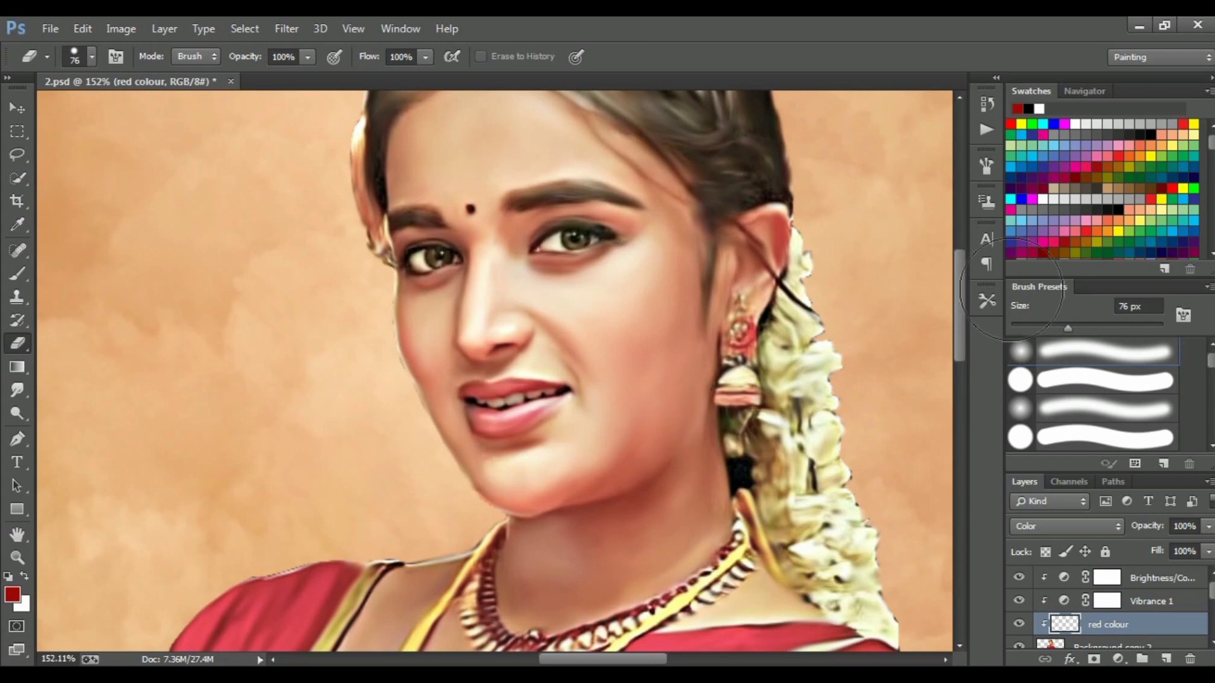
key("b")
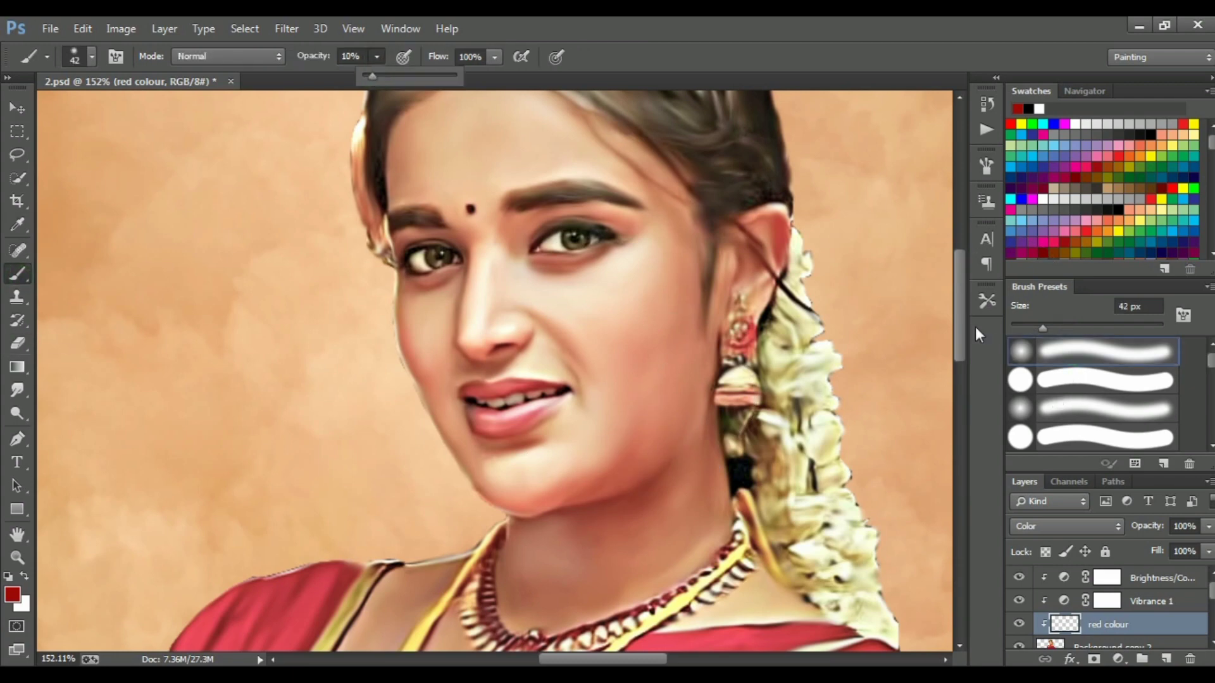
scroll(753, 289, "up", 1)
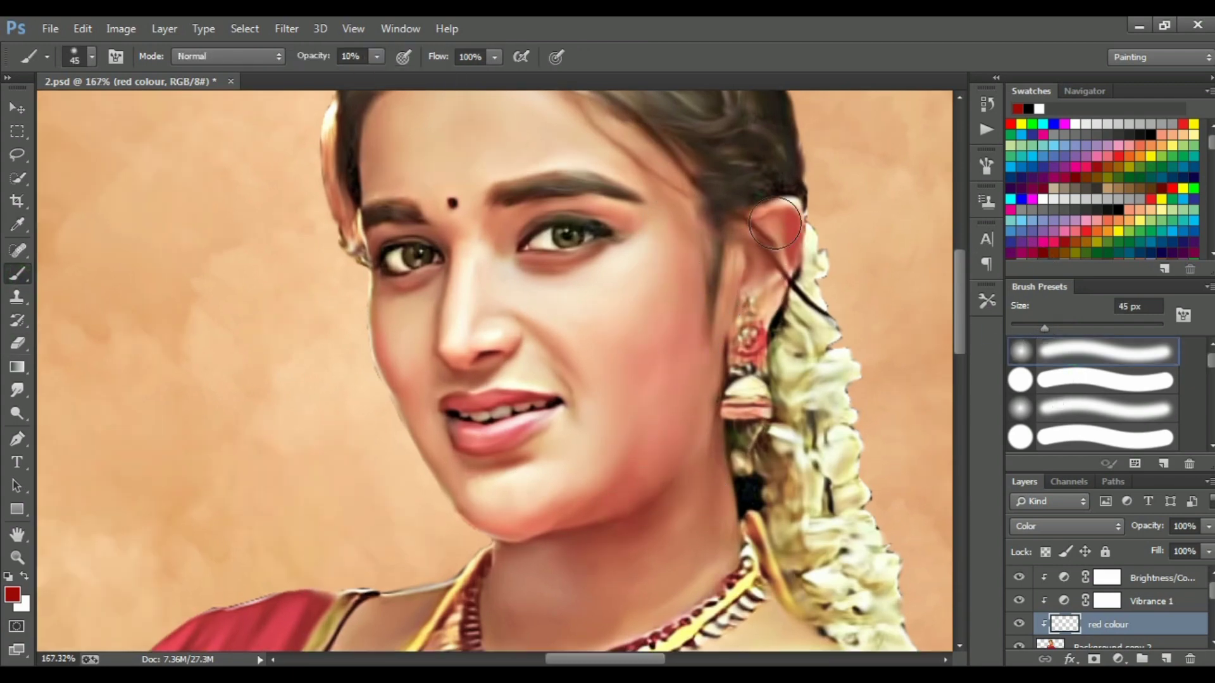
left_click(1092, 646)
double_click(1061, 639)
- Load the subject outline and paint faint red from nose to forehead and across the cheek
key("Escape")
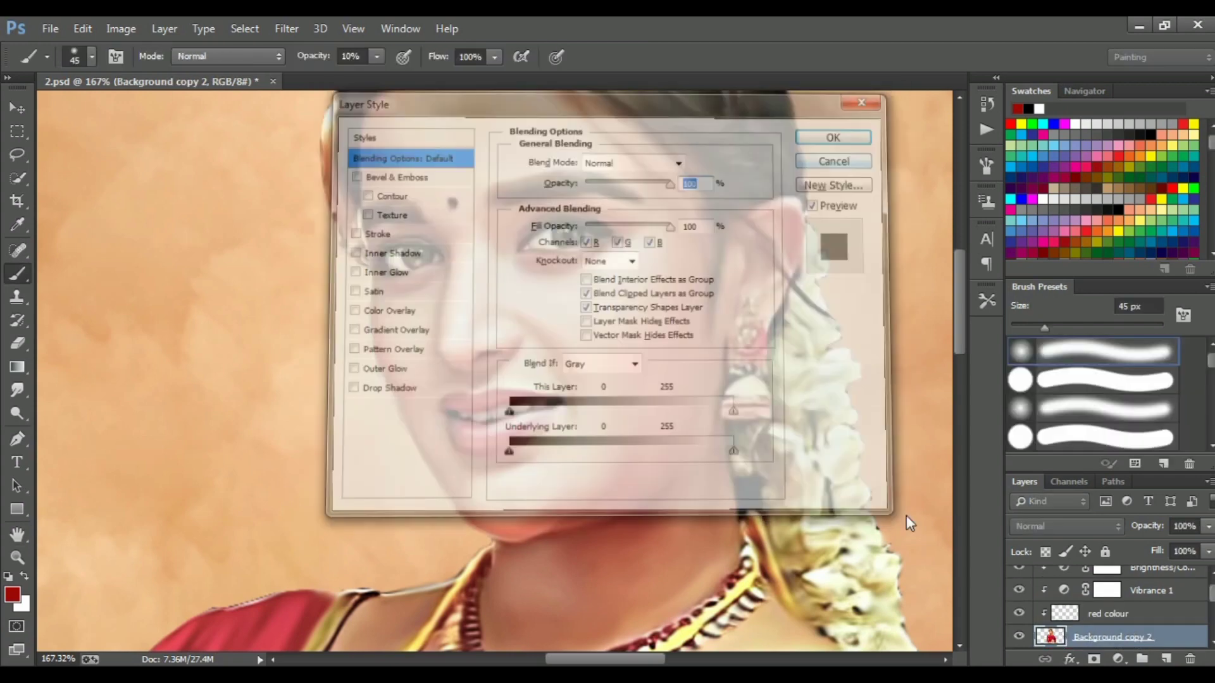
left_click(1052, 636, "ctrl")
left_click(1085, 614)
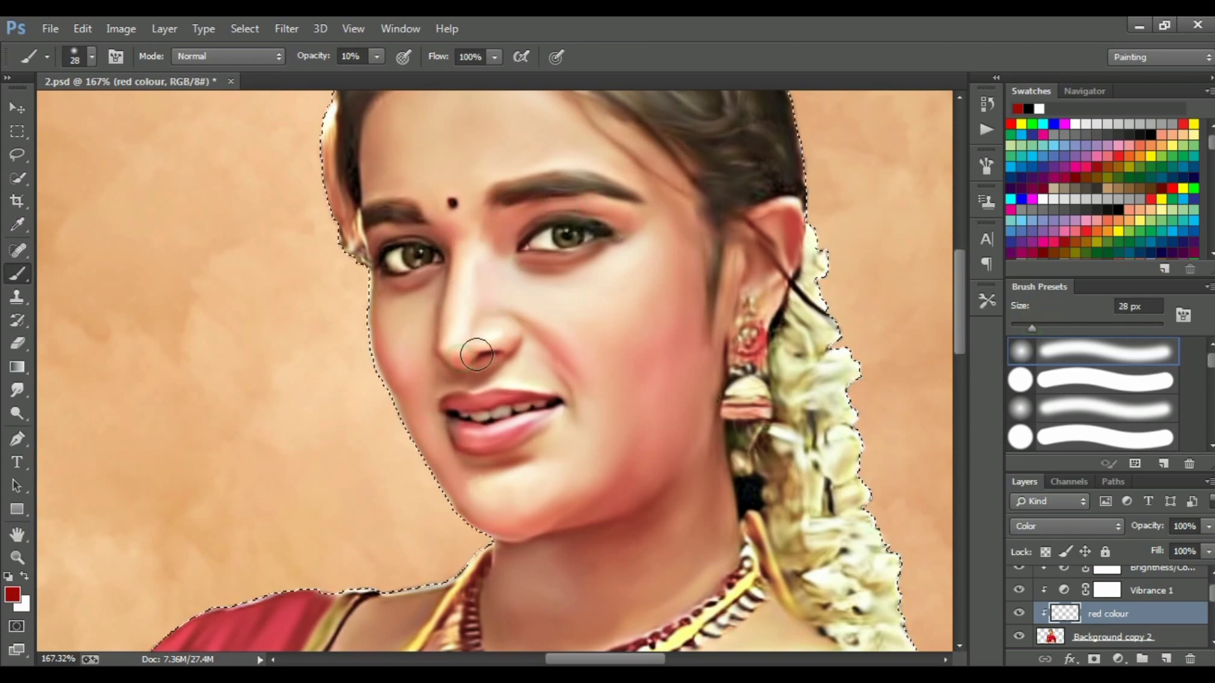
left_click_drag(468, 342, 389, 166)
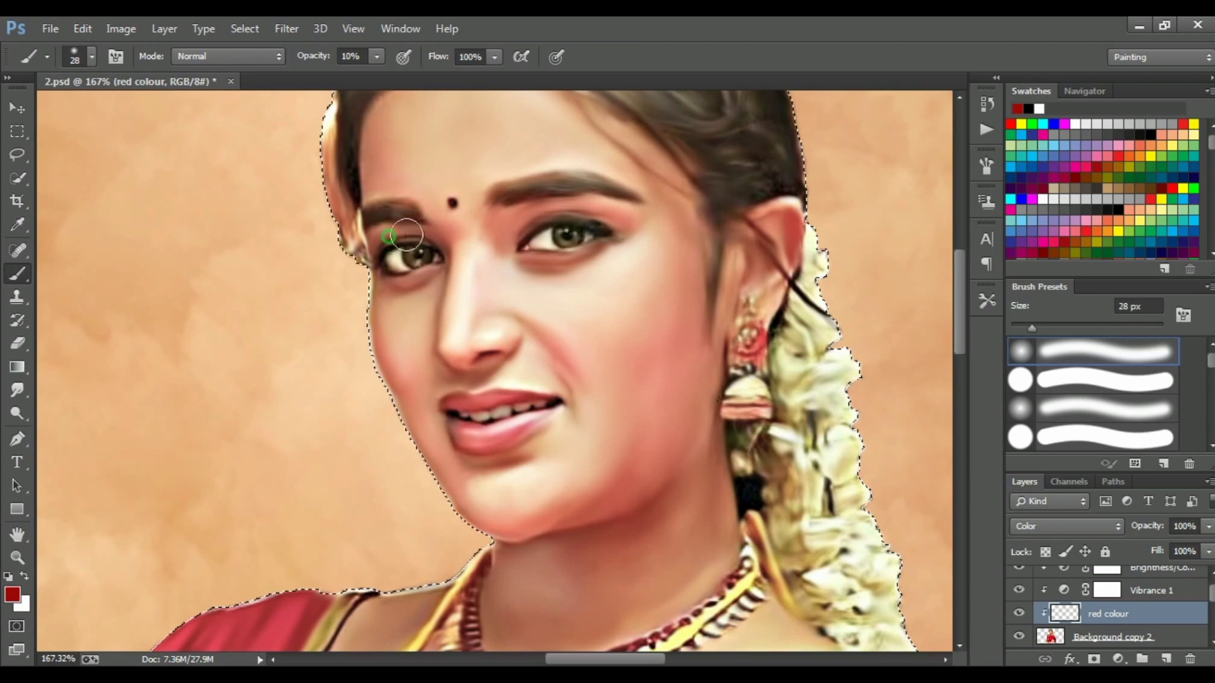
scroll(514, 289, "up", 3)
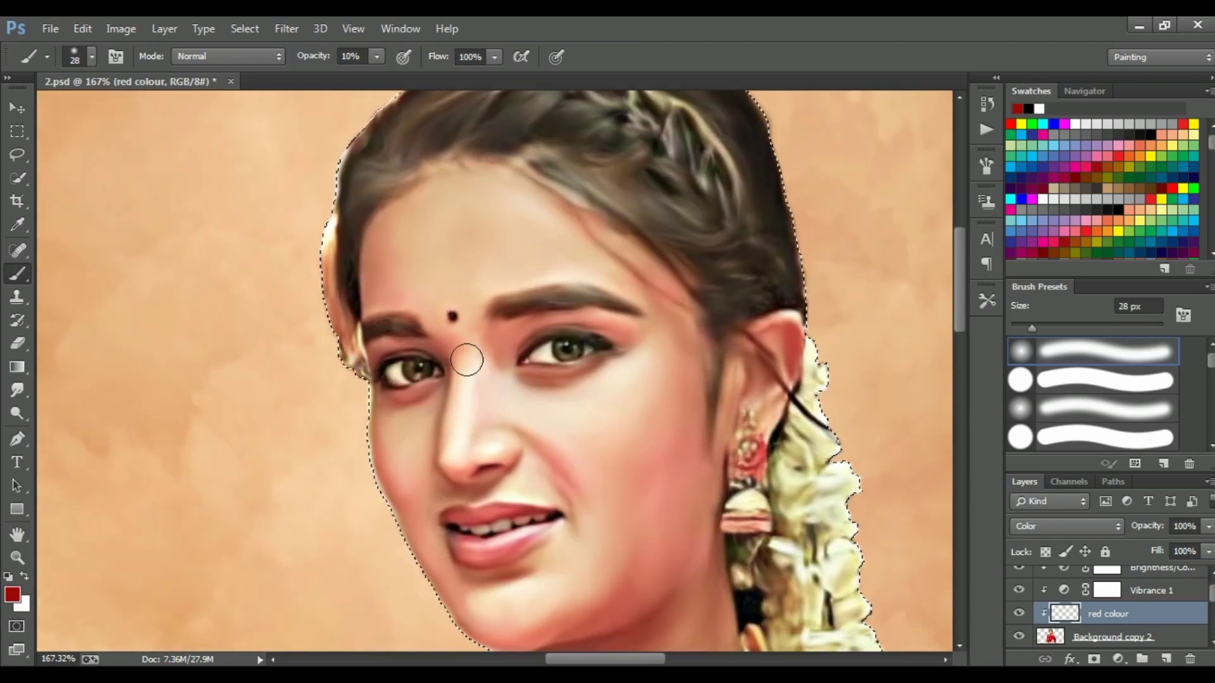
left_click_drag(534, 436, 551, 378)
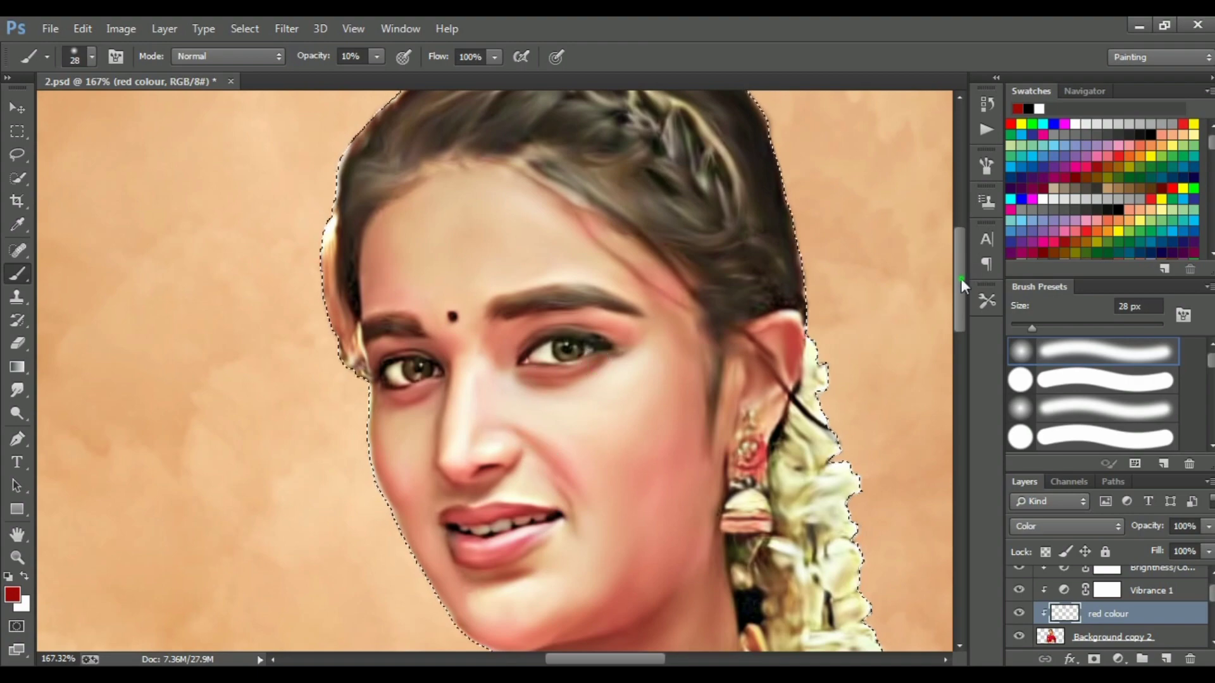
left_click_drag(961, 279, 960, 336)
left_click_drag(1033, 329, 1046, 329)
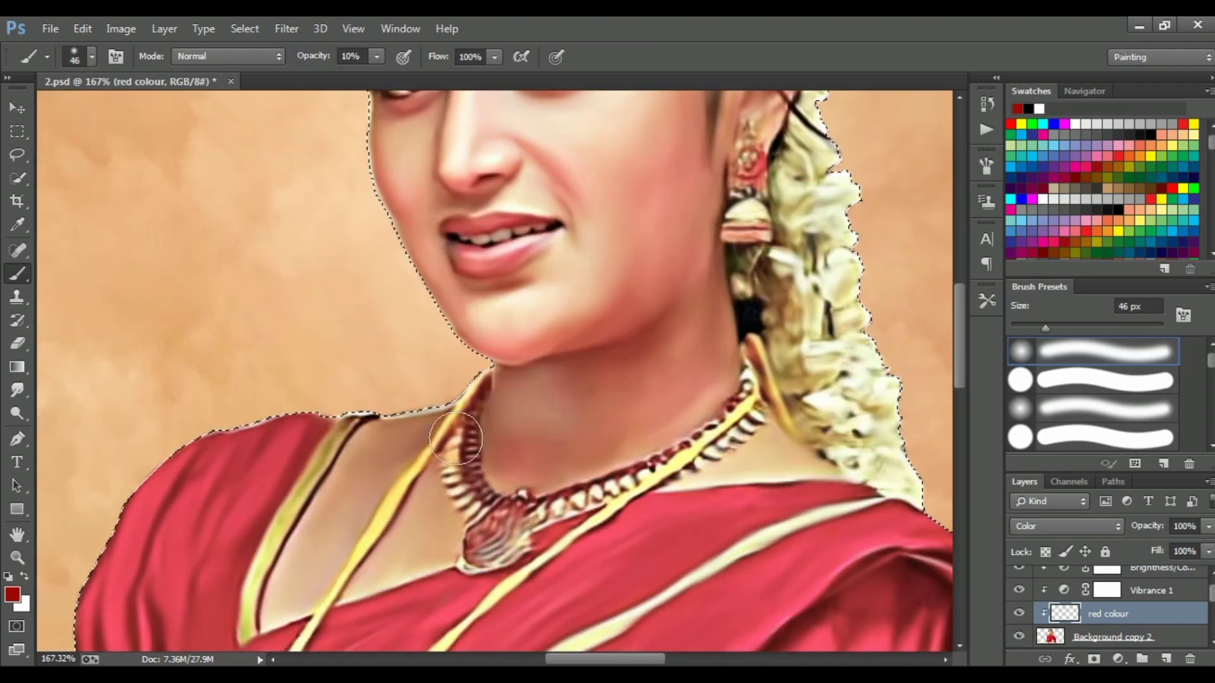
- Shrink the brush and smudge the red tint across the cheeks, jaw and neck
scroll(753, 400, "down", 1)
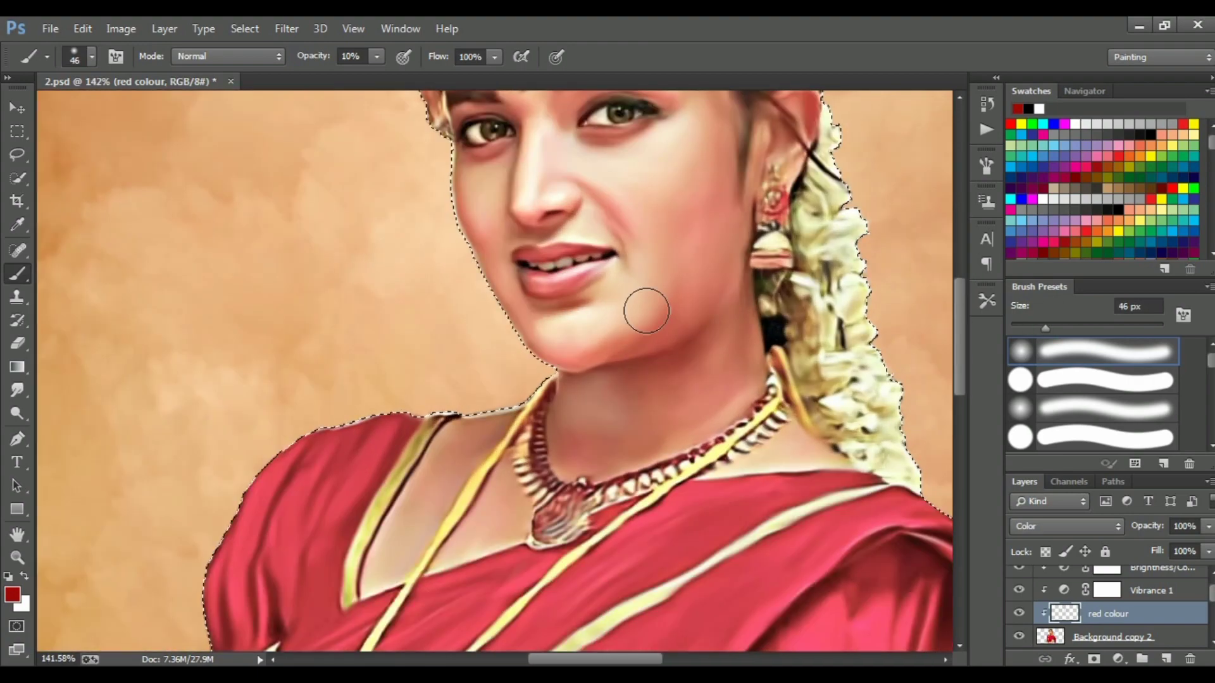
scroll(659, 387, "up", 1)
key("bracketleft")
key("bracketleft")
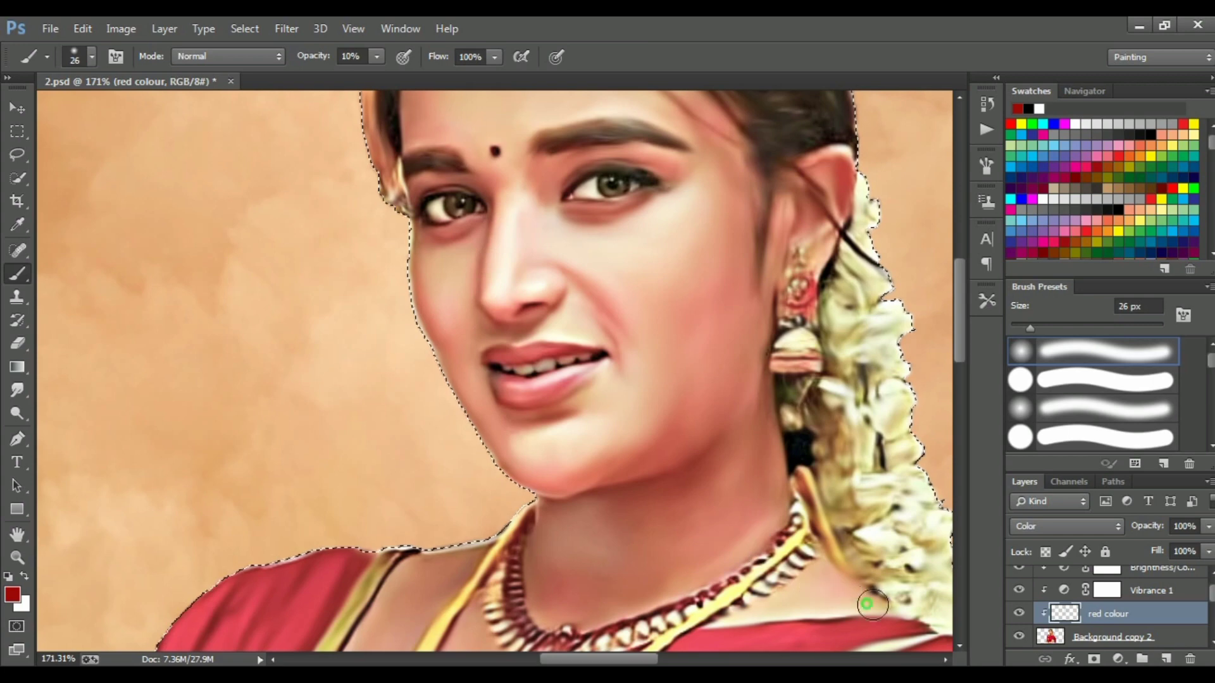
scroll(732, 420, "down", 2)
key("r")
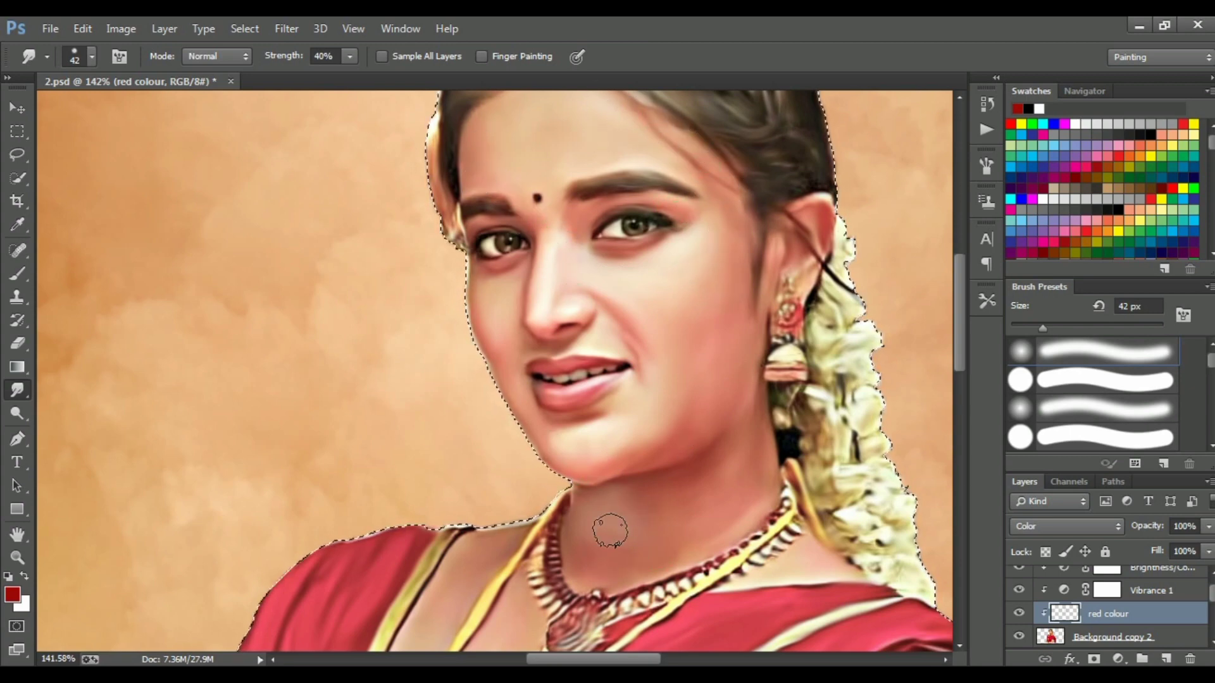
scroll(494, 367, "down", 2)
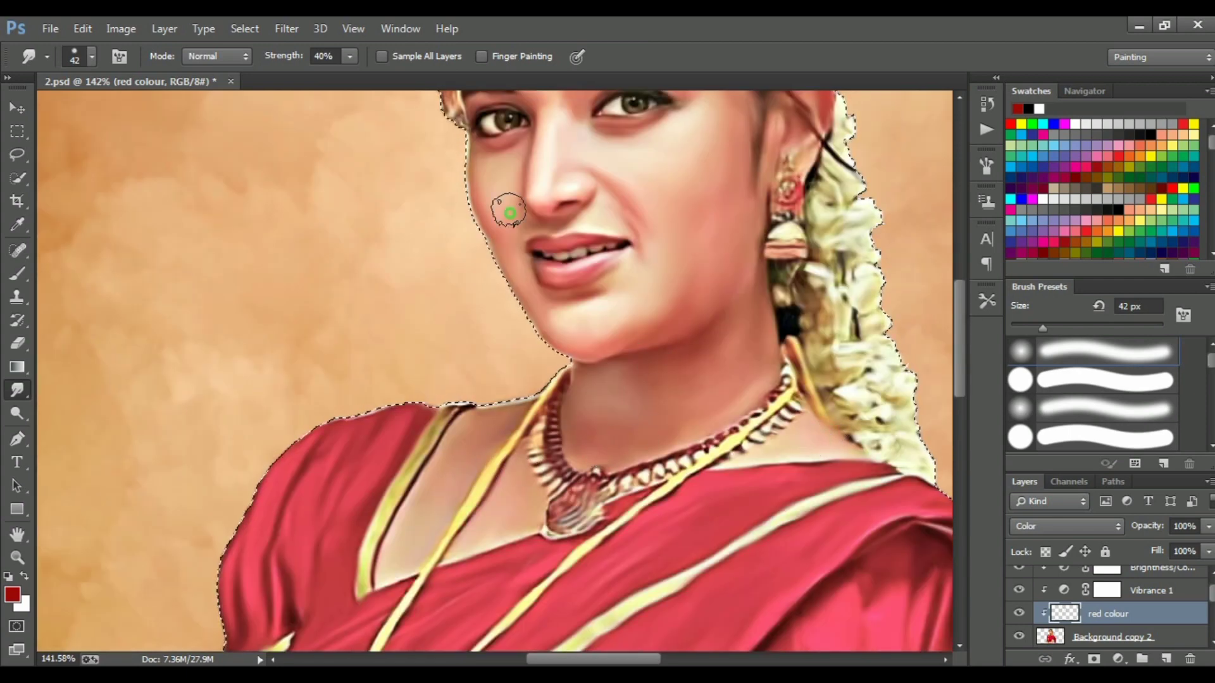
scroll(645, 168, "up", 2)
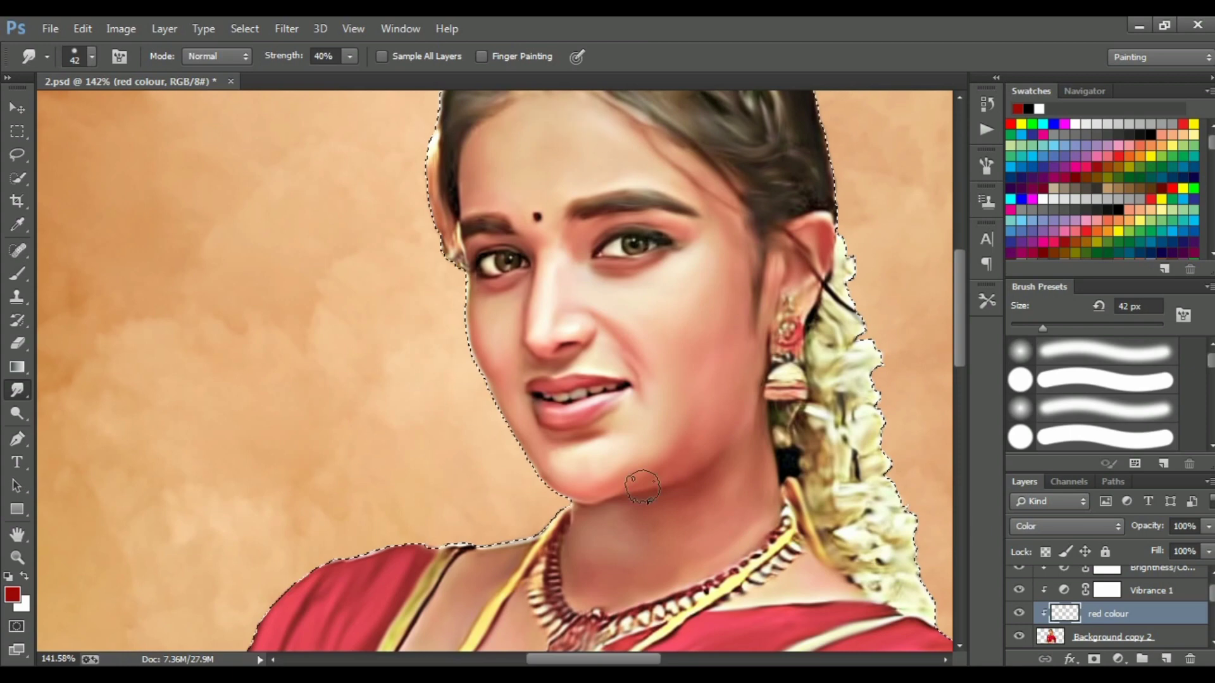
- Add a new layer named 'lip color' set to Soft Light blend mode
left_click(1166, 660)
double_click(1104, 614)
type("lip color")
key("Return")
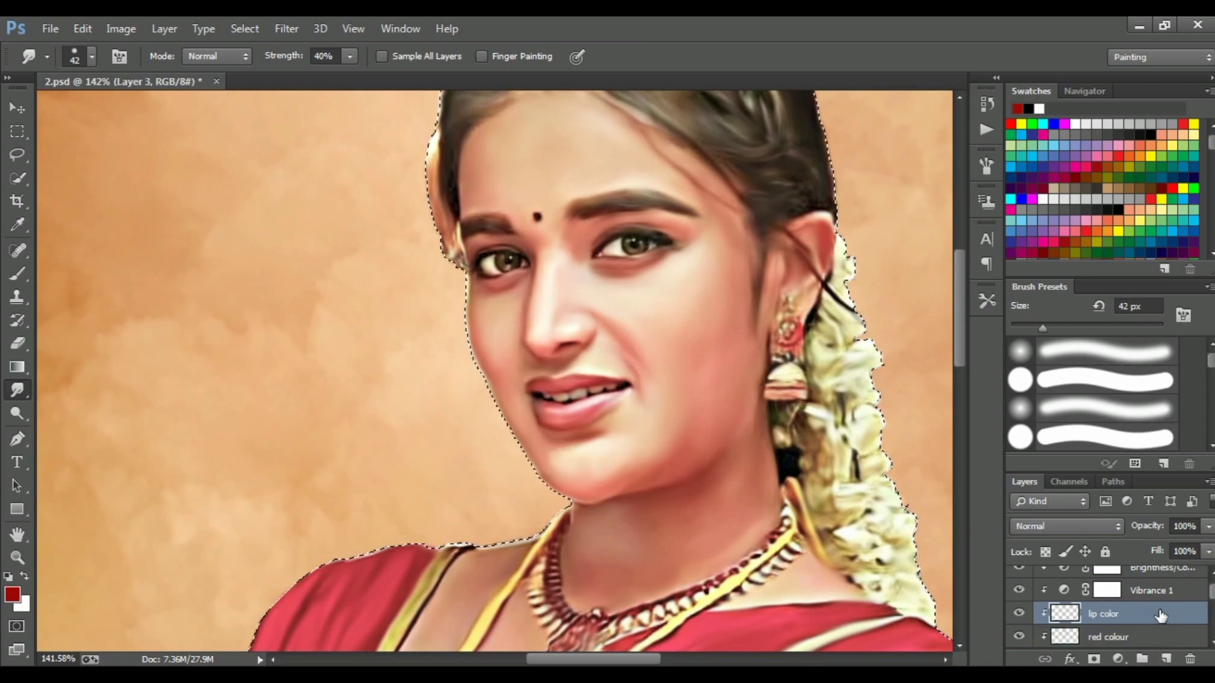
left_click(1067, 527)
left_click(1025, 292)
- Paint the upper and lower lips redder with a small brush at 100% opacity
key("b")
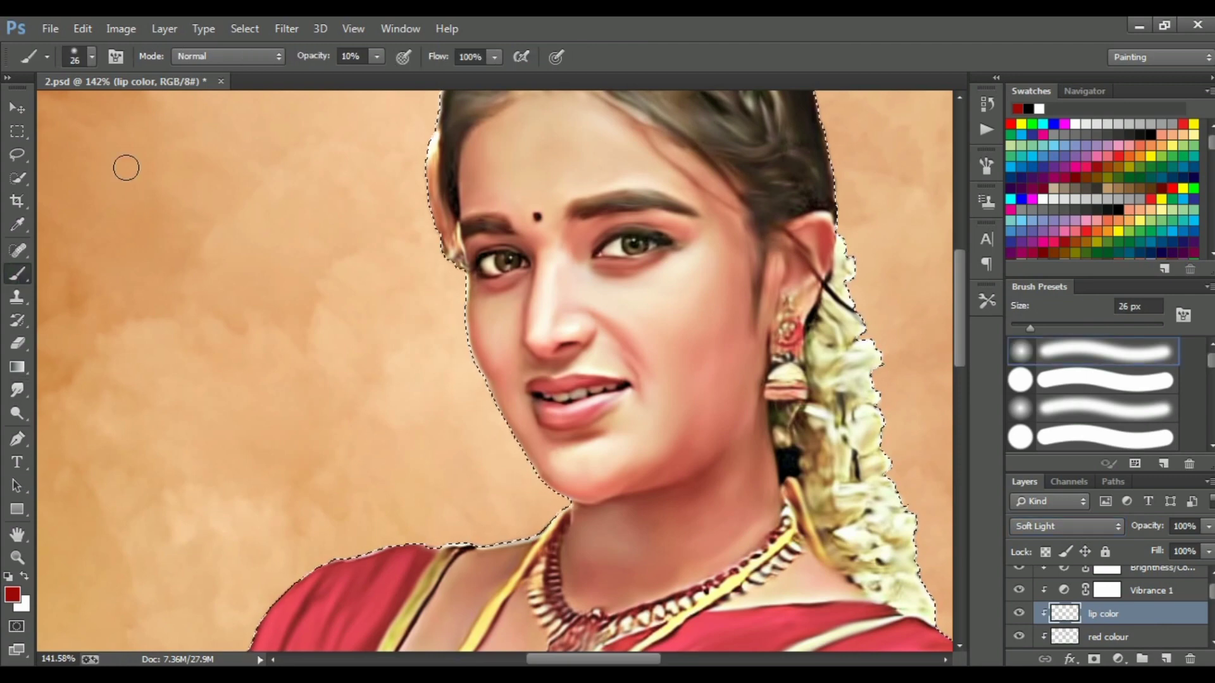
key("0")
scroll(622, 389, "up", 3)
key("bracketleft")
key("bracketleft")
key("bracketleft")
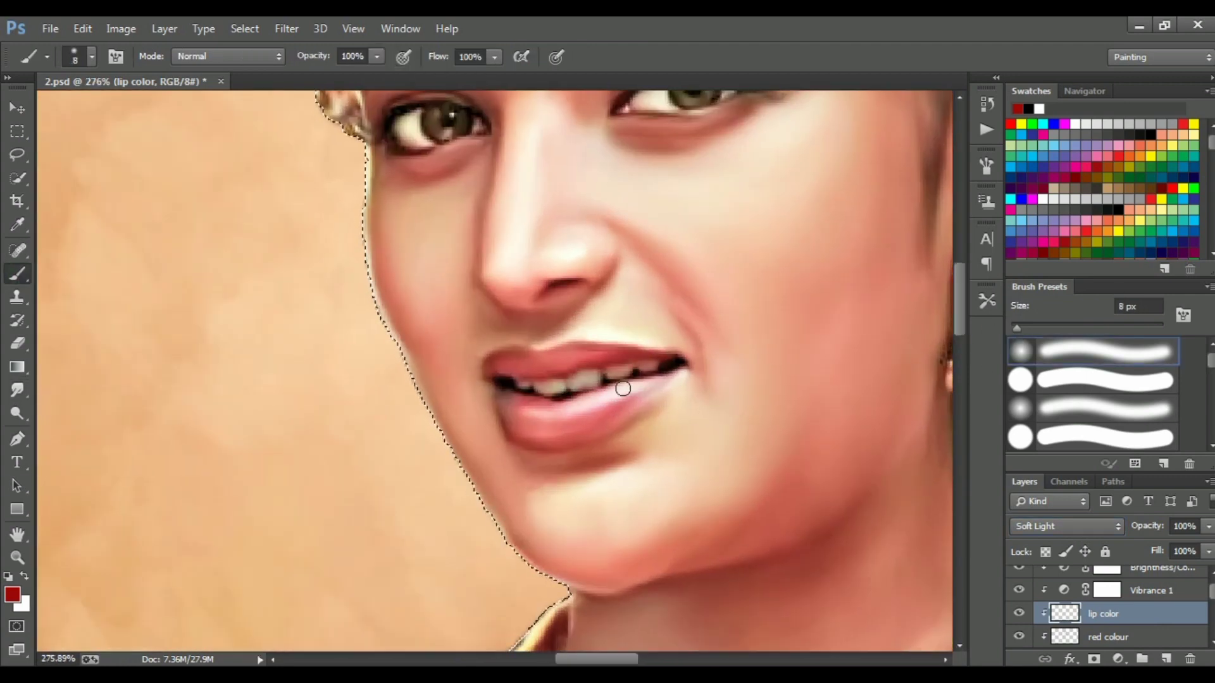
scroll(623, 389, "up", 1)
key("bracketright")
key("bracketright")
key("bracketright")
mouse_move(583, 407)
left_mouse_down()
mouse_move(516, 428)
mouse_move(527, 433)
left_mouse_up()
left_click_drag(690, 355, 475, 355)
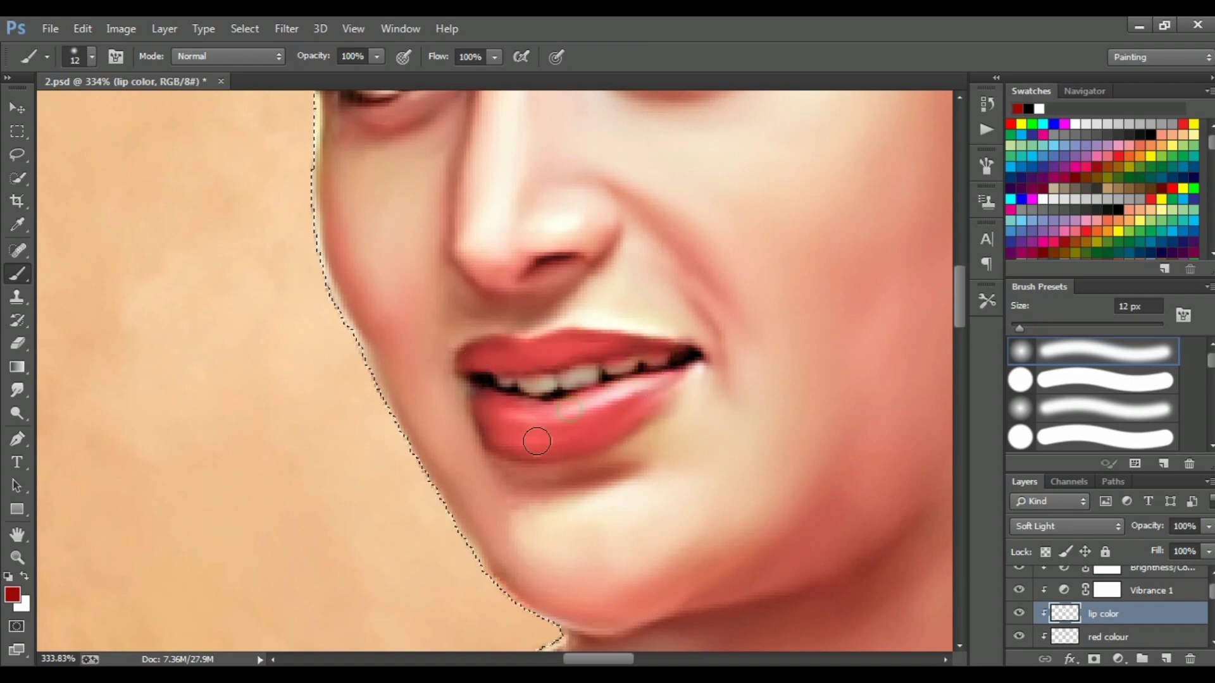
- Switch to the Eraser with a hard round tip to clean stray lip paint
key("e")
double_click(1020, 380)
key("Escape")
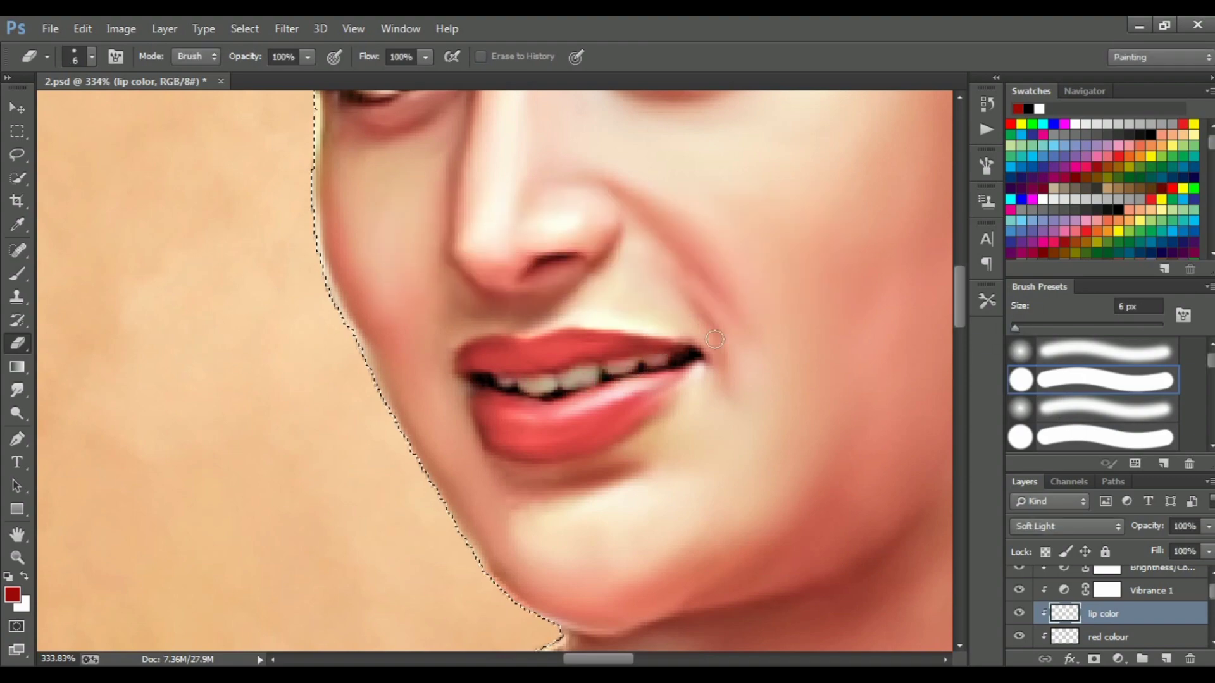
- Make Background copy 2 the working layer
key("b")
scroll(538, 479, "down", 5)
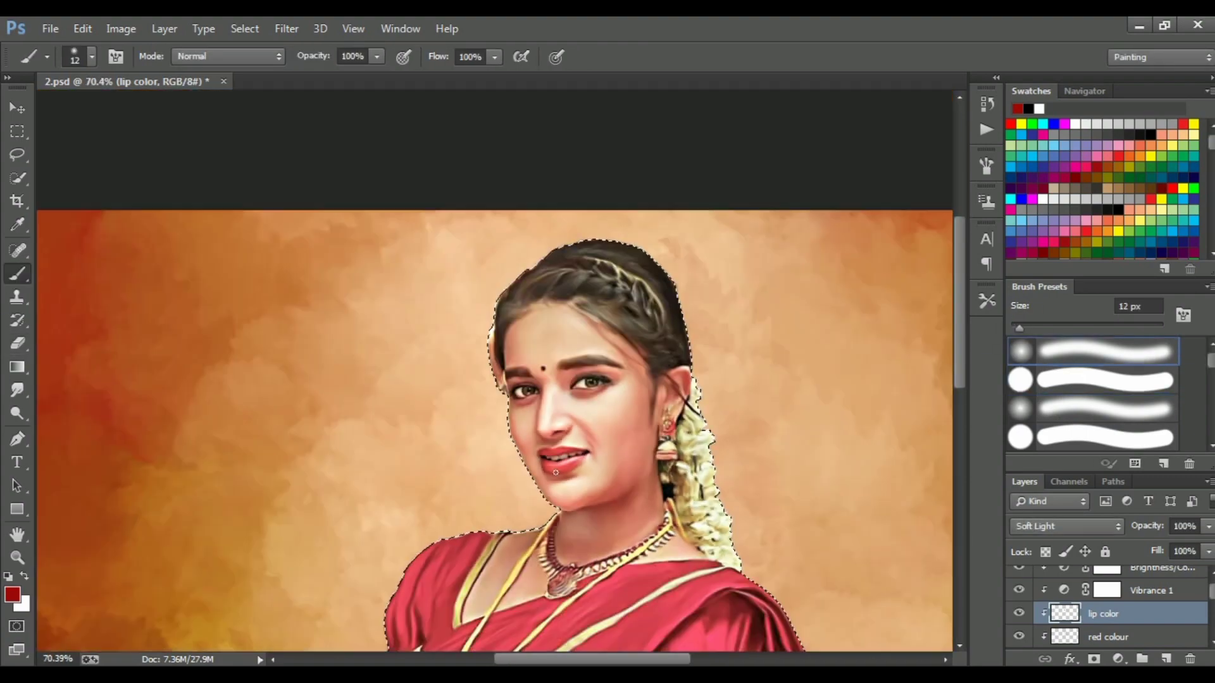
scroll(481, 379, "up", 3)
scroll(1114, 607, "down", 1)
scroll(1114, 608, "down", 1)
left_click(1114, 631)
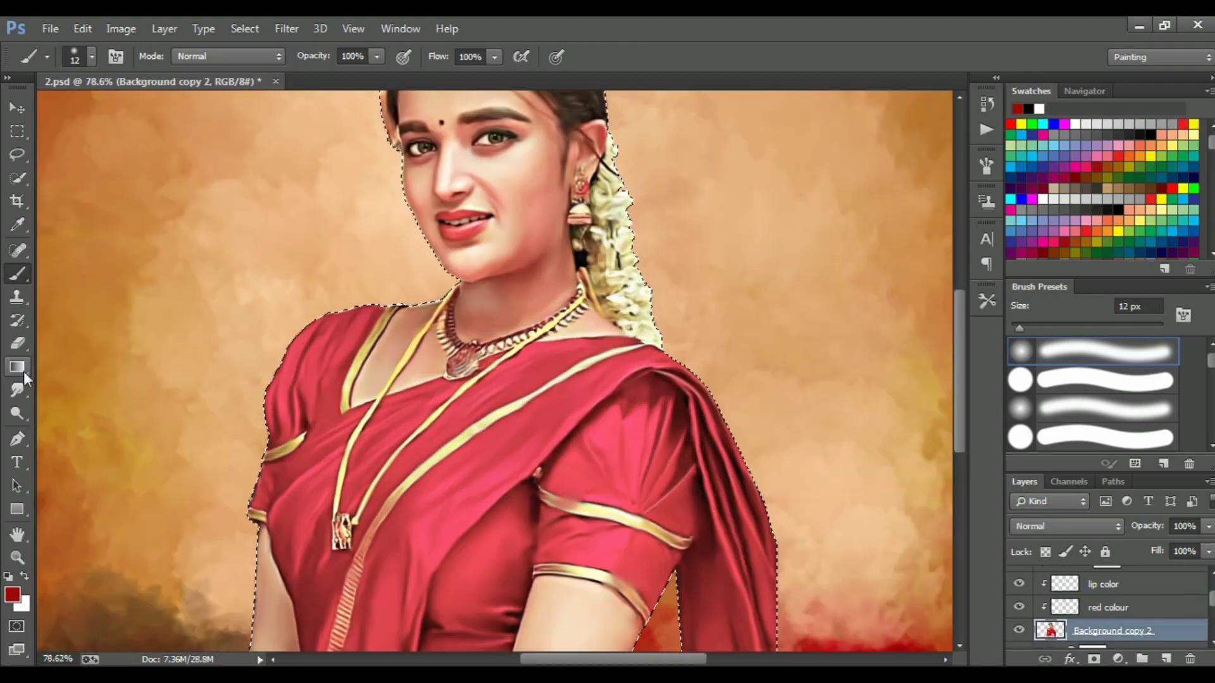
- Soften the forehead and face with a 31 px Smudge brush at 40% strength
left_click(17, 390)
scroll(562, 235, "up", 2)
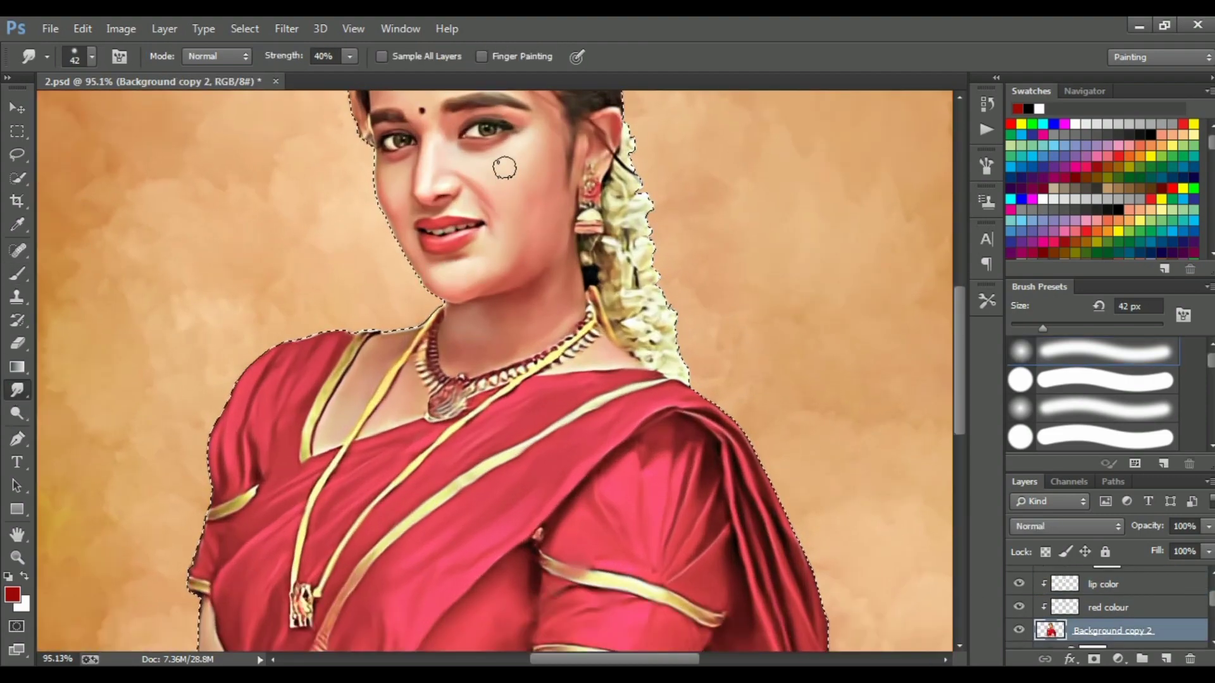
scroll(504, 167, "up", 1)
scroll(955, 379, "up", 2)
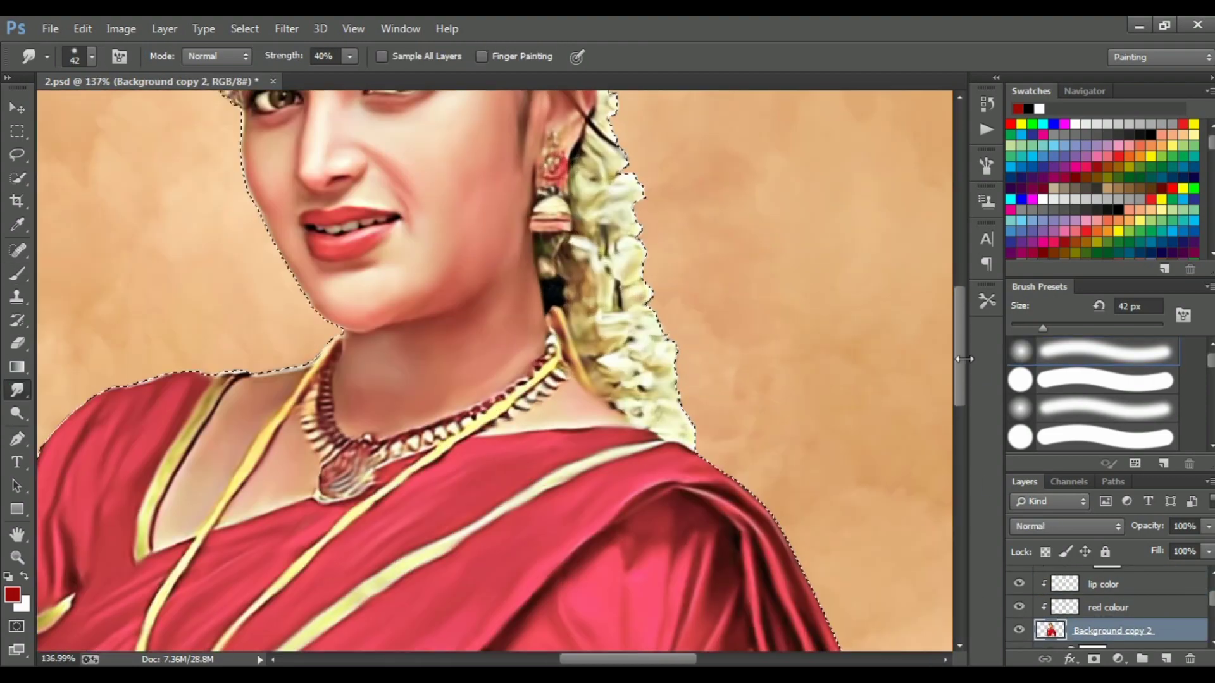
scroll(964, 358, "up", 3)
key("bracketleft")
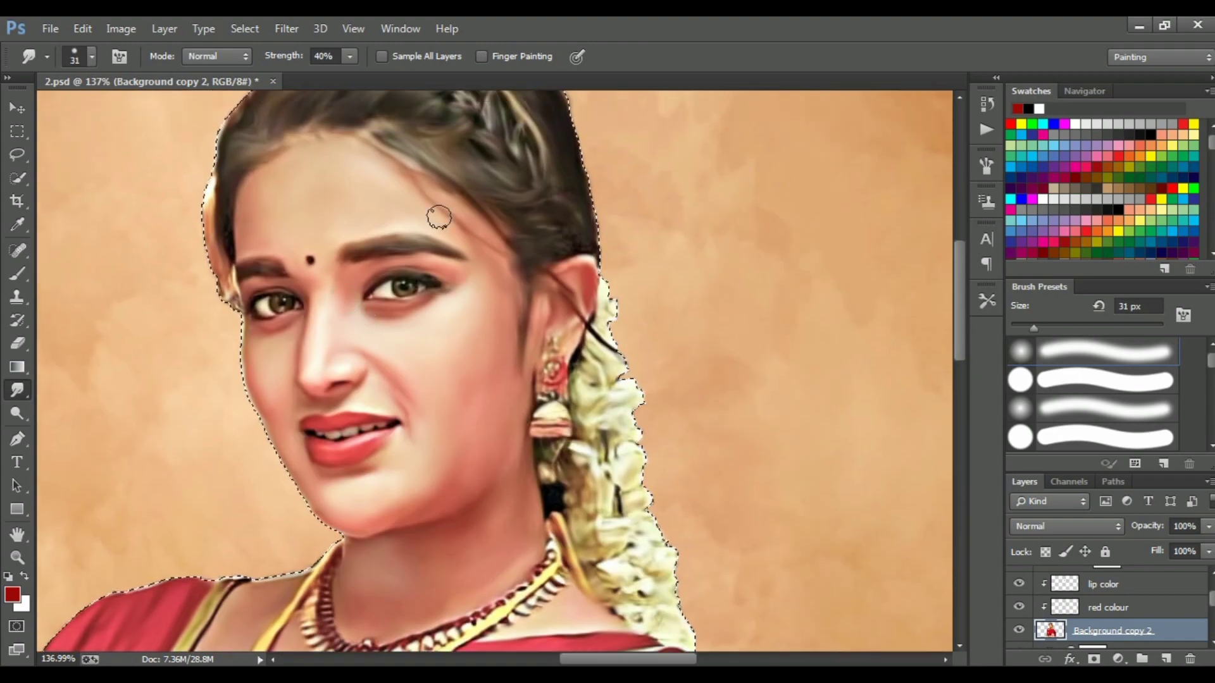
scroll(475, 447, "down", 3)
scroll(506, 355, "up", 3)
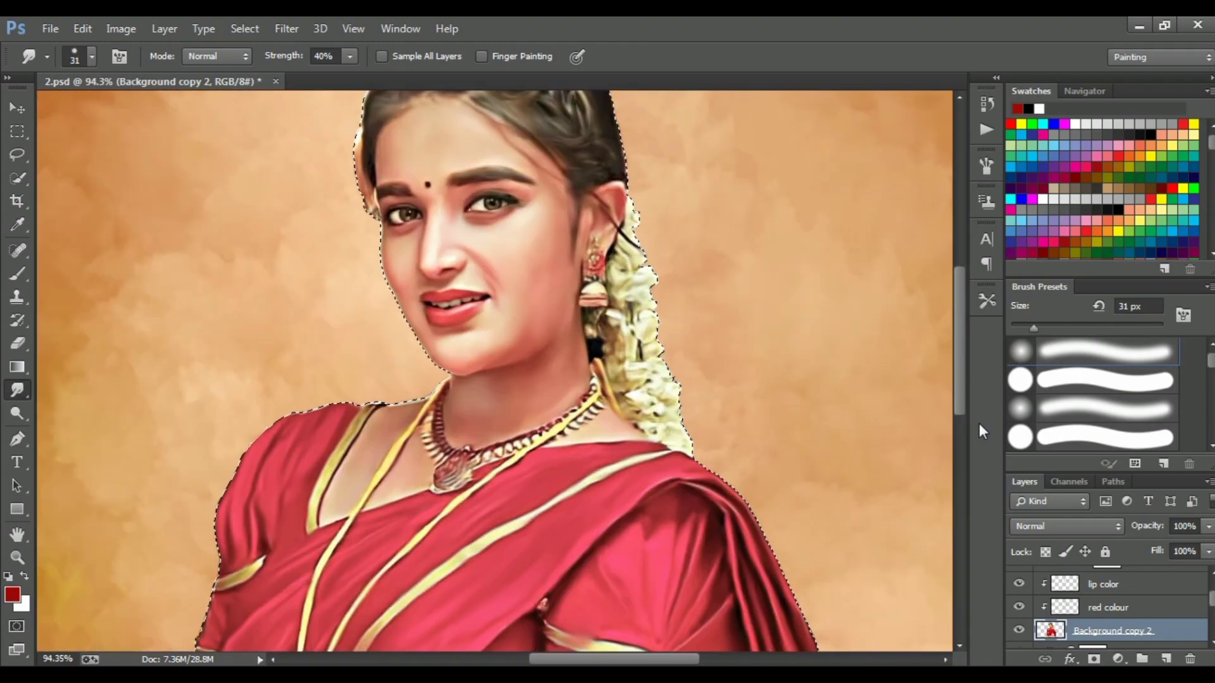
- Add a new layer above Background copy 2 named 'face white light'
left_click(1163, 660)
double_click(1105, 631)
type("face w")
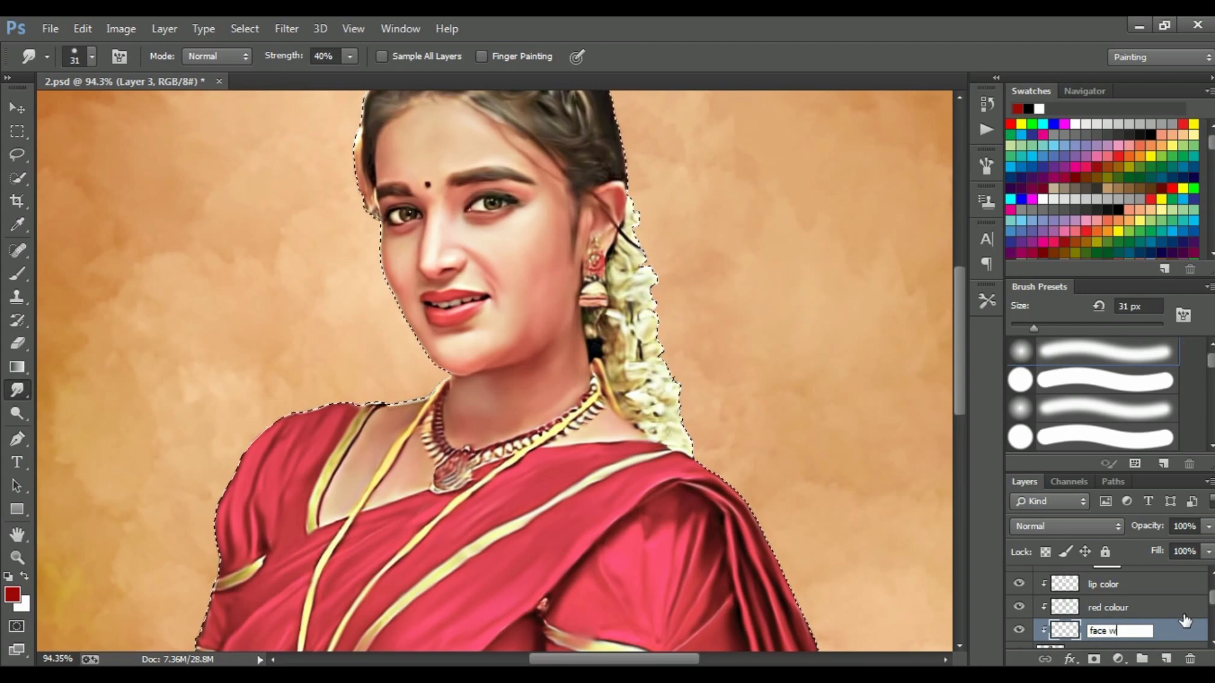
type("hite light")
key("Return")
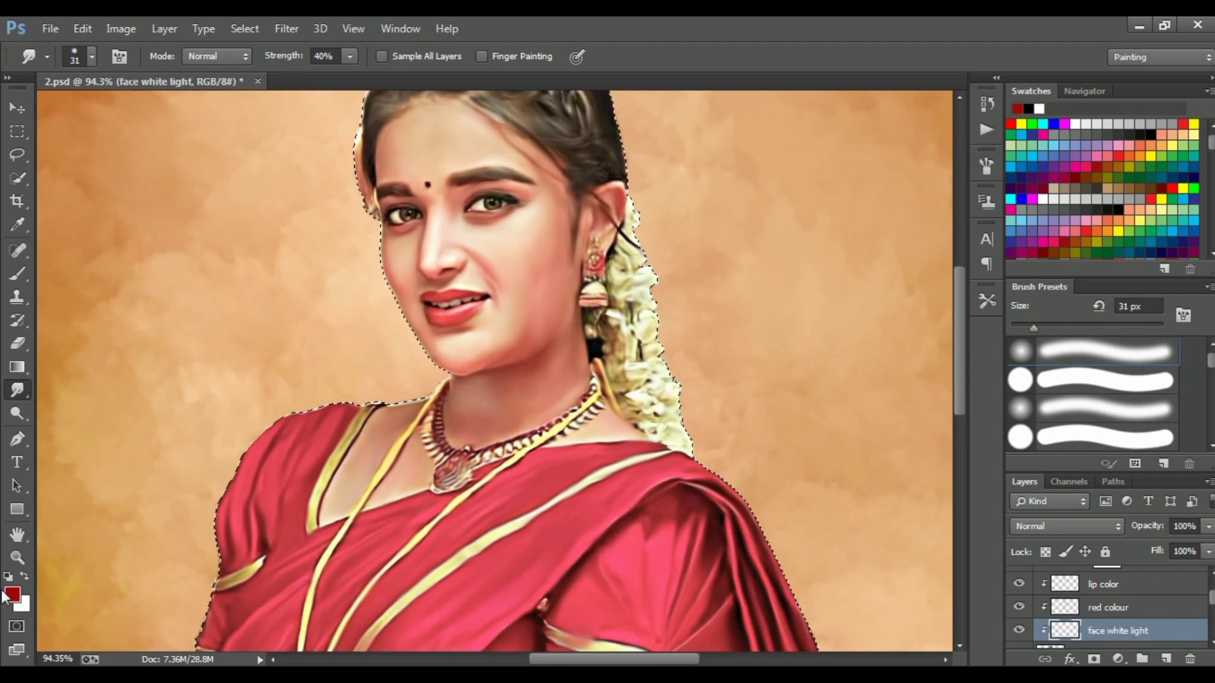
- Load the Brush with a near-white colour at 33% opacity
key("b")
left_click(12, 595)
left_click(383, 180)
left_click(808, 165)
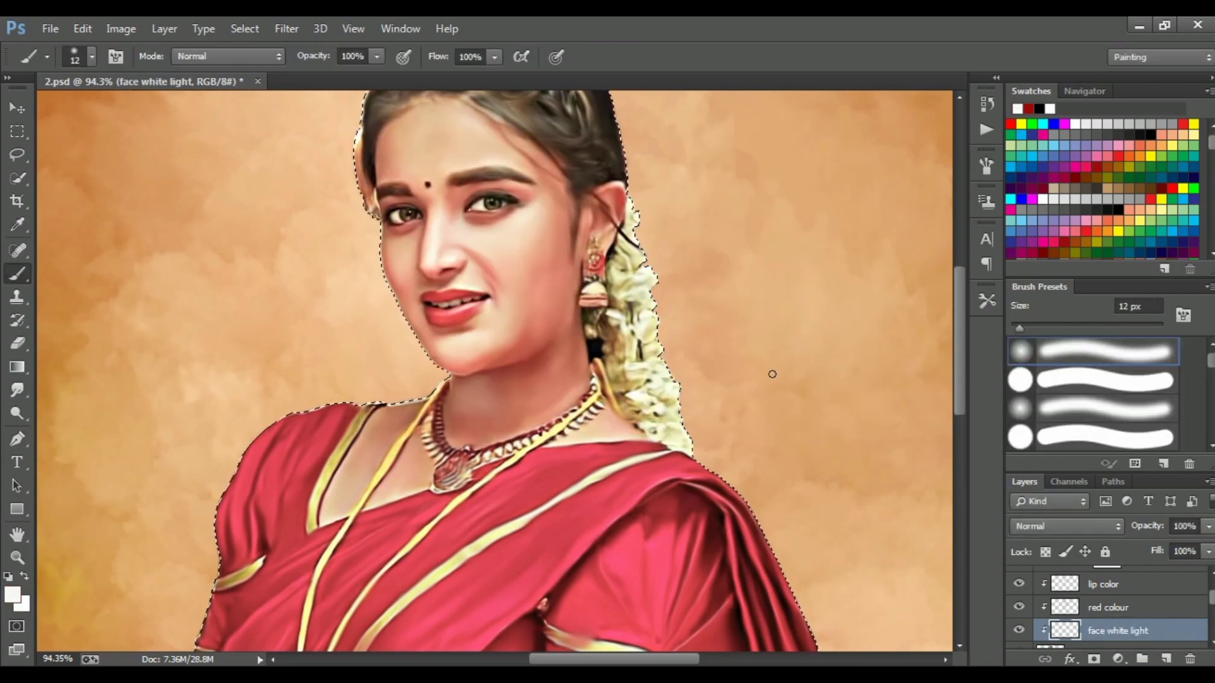
left_click_drag(377, 56, 316, 74)
scroll(366, 329, "up", 5)
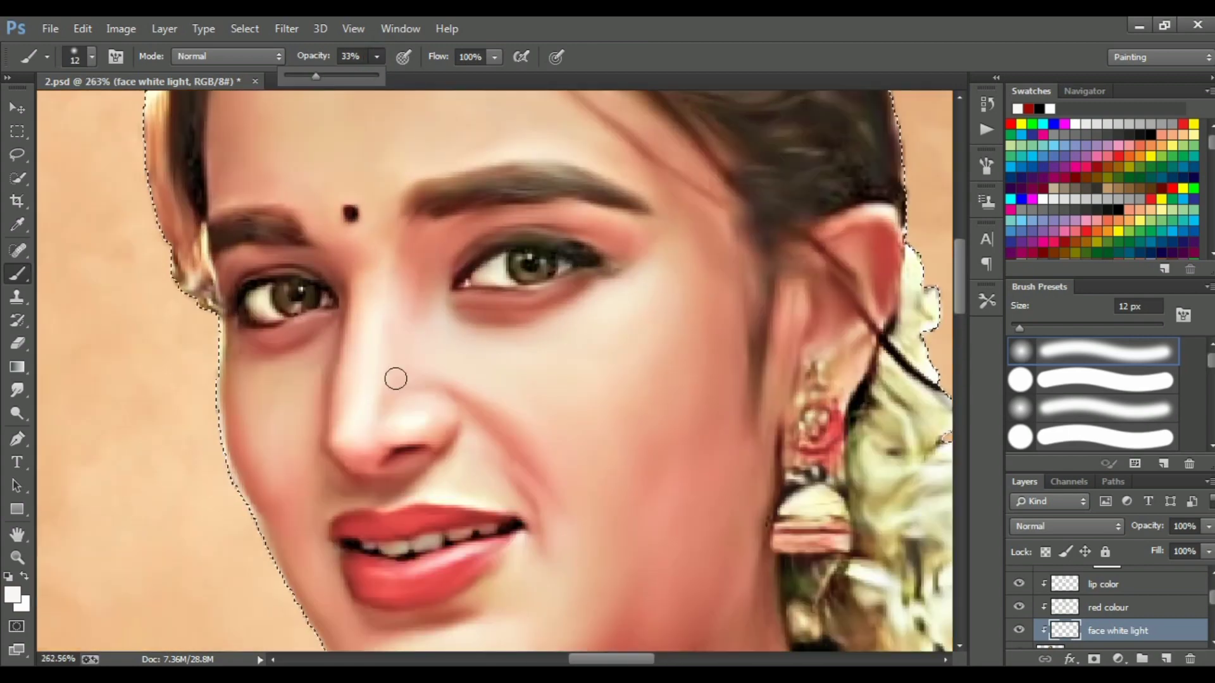
- Paint white highlights on the nose bridge, brow, cheeks, nose fold and under the eyebrows
mouse_move(365, 317)
left_mouse_down()
mouse_move(361, 380)
mouse_move(366, 331)
left_mouse_up()
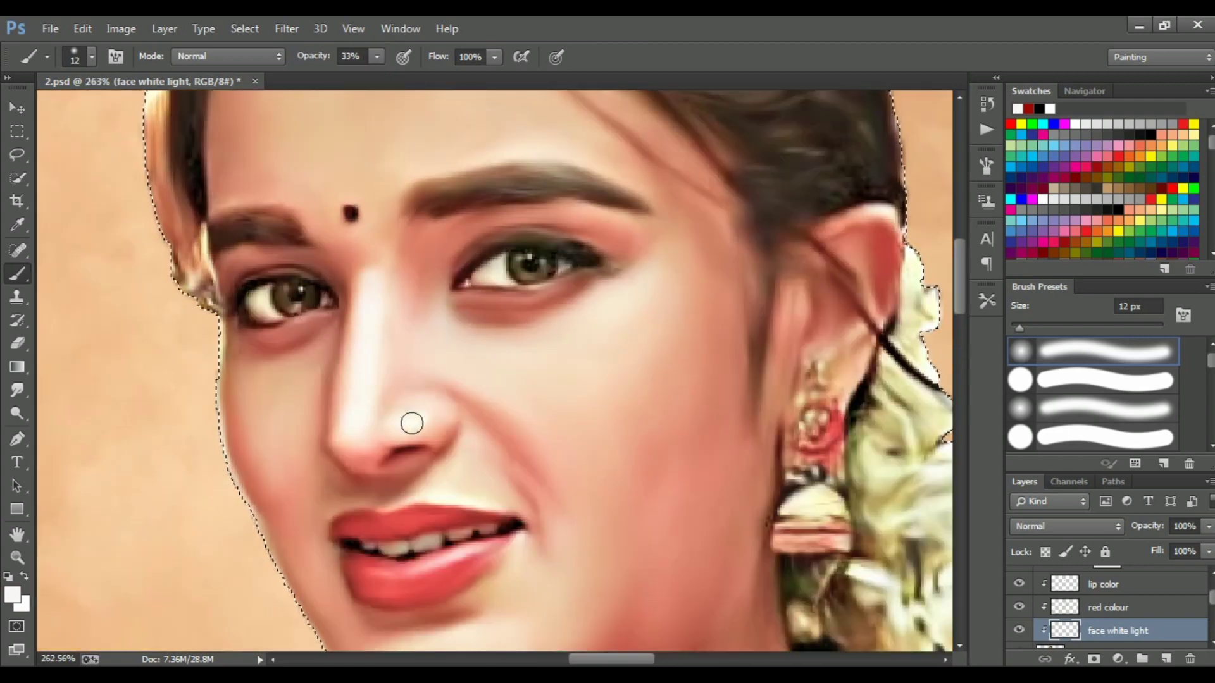
left_click_drag(493, 152, 570, 157)
left_click_drag(645, 282, 624, 332)
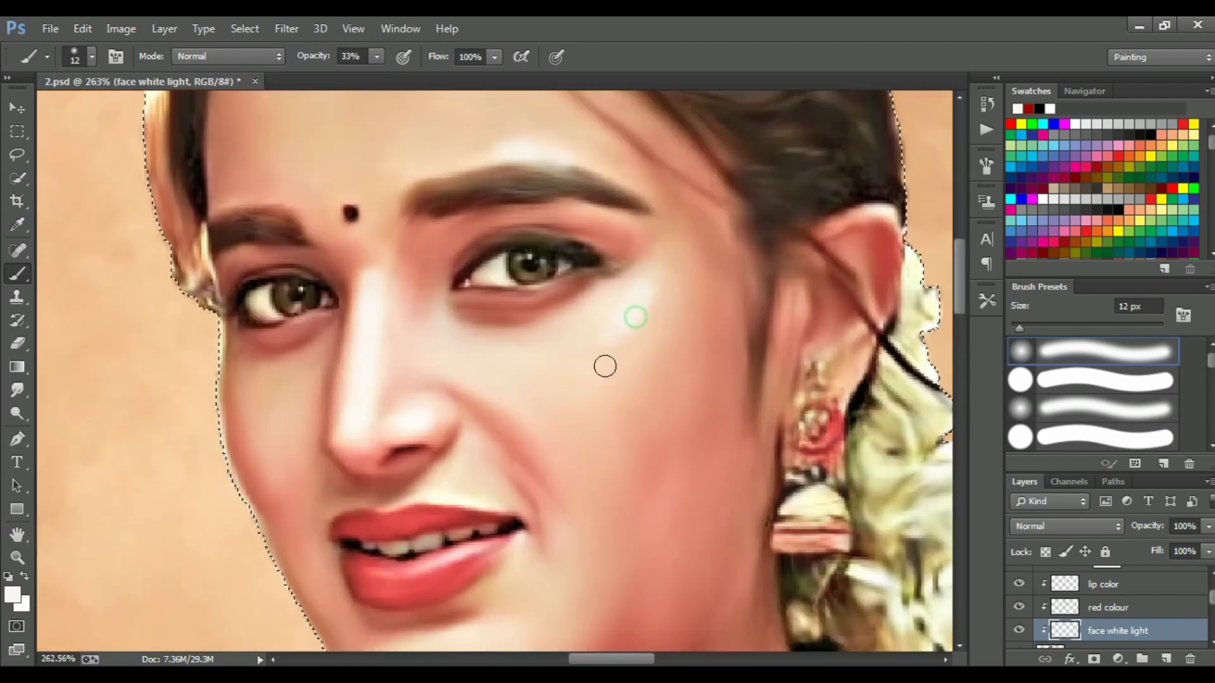
left_click_drag(605, 446, 603, 491)
left_click_drag(496, 402, 547, 459)
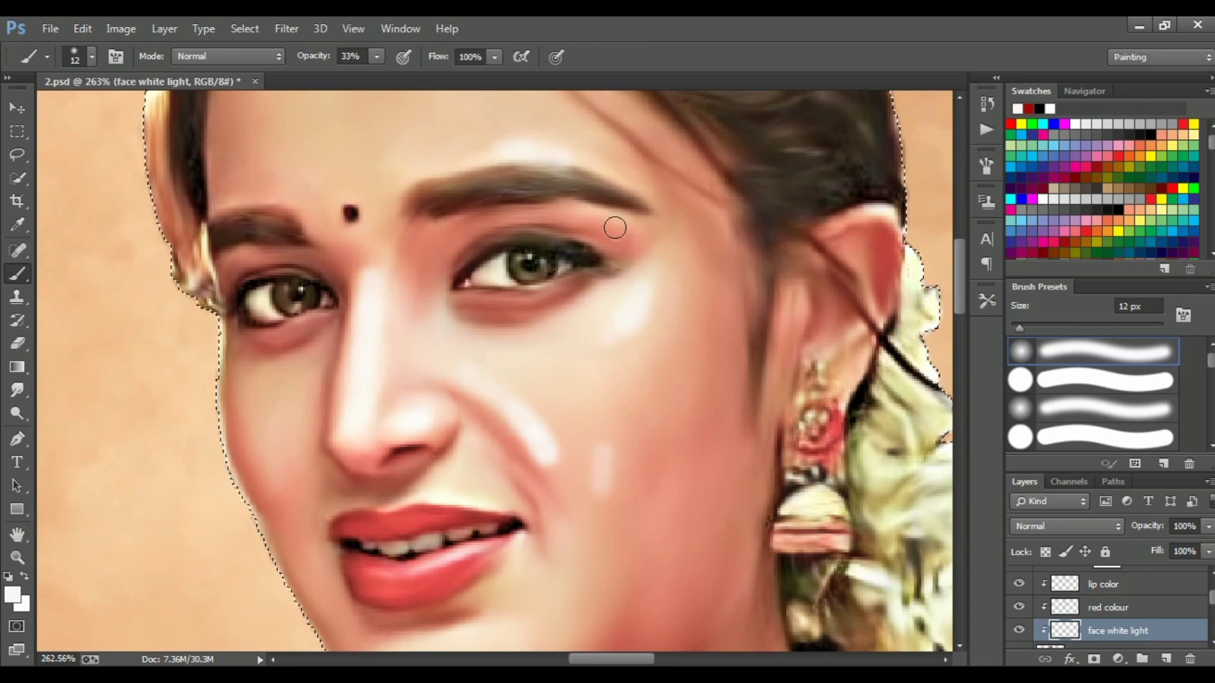
left_click_drag(615, 225, 627, 229)
left_click_drag(234, 250, 252, 254)
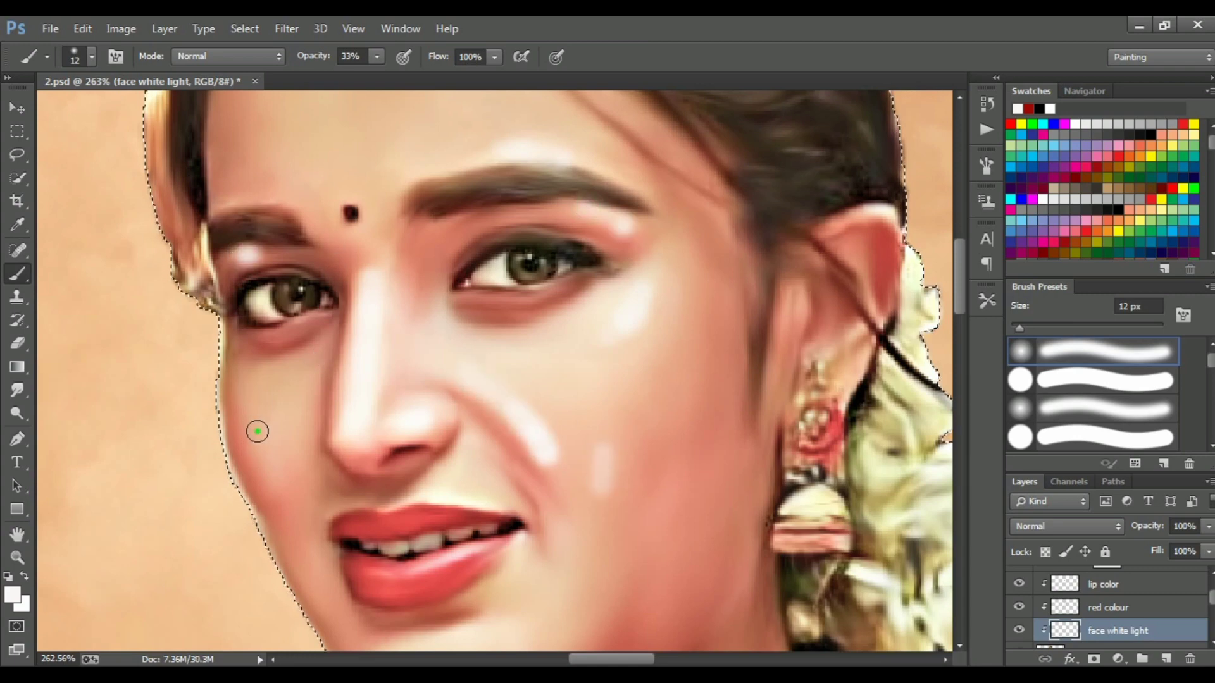
left_click_drag(257, 432, 279, 466)
scroll(380, 456, "down", 3)
left_click_drag(570, 431, 512, 484)
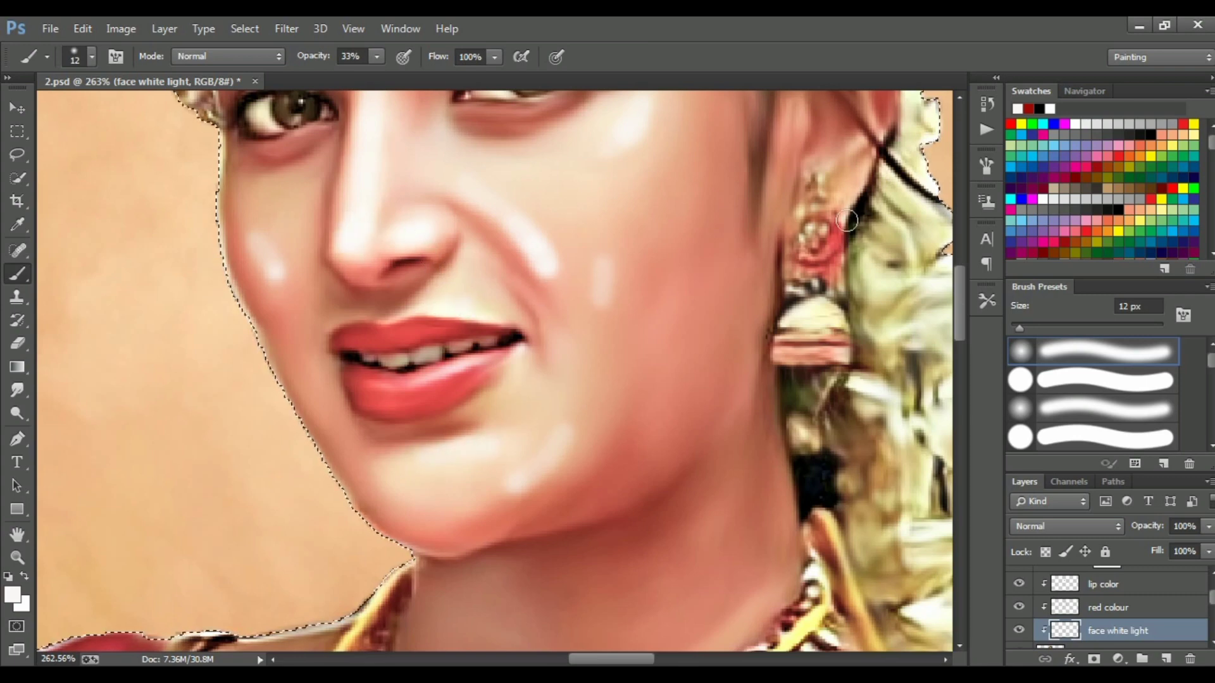
- Resize the brush to about 18 px and paint a soft highlight on the collarbone
key("bracketleft")
key("bracketleft")
key("bracketleft")
scroll(936, 239, "up", 3)
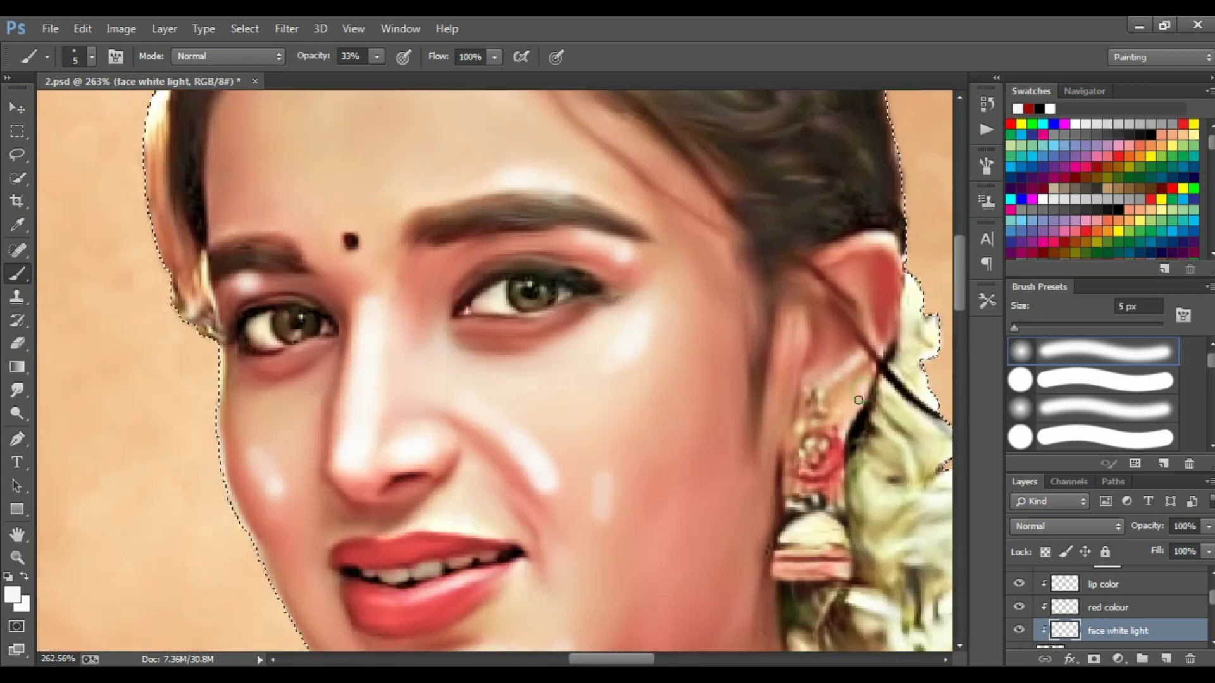
scroll(525, 306, "down", 5)
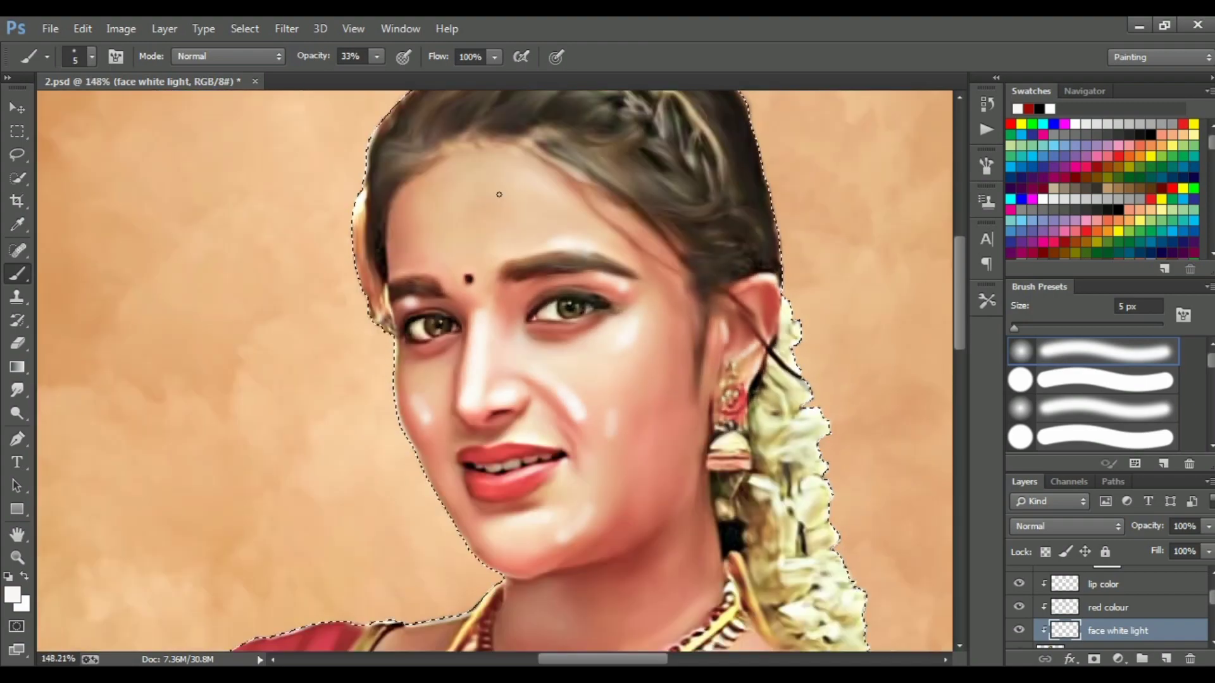
scroll(526, 306, "up", 5)
left_click_drag(1015, 328, 1023, 328)
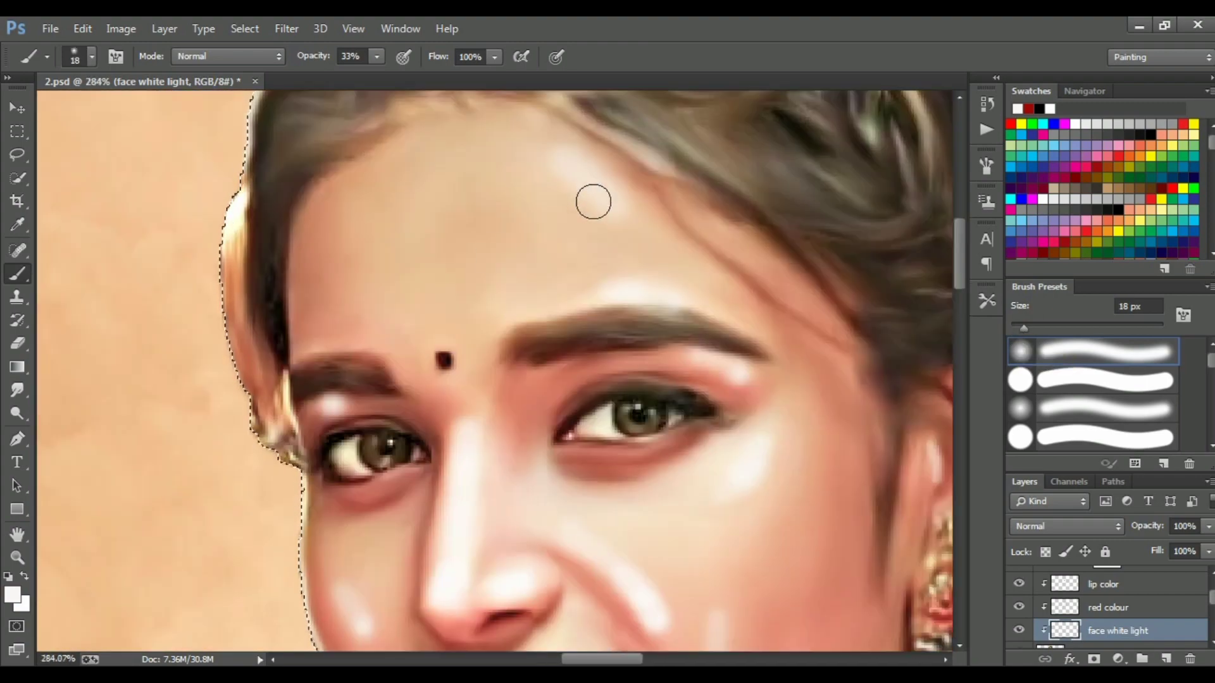
scroll(442, 276, "down", 3)
scroll(555, 426, "down", 5)
scroll(340, 436, "down", 1)
left_click_drag(340, 437, 321, 458)
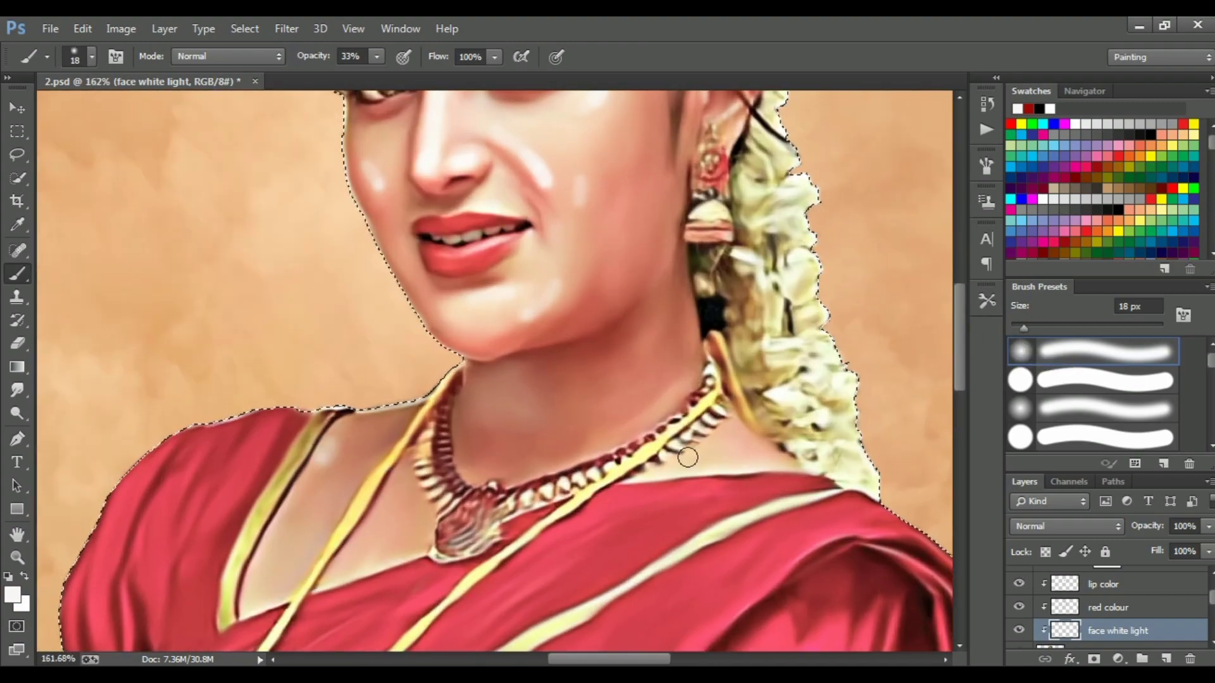
- Smudge the white highlight streaks on the chin and upper eyelid at 40% strength
left_click(17, 390)
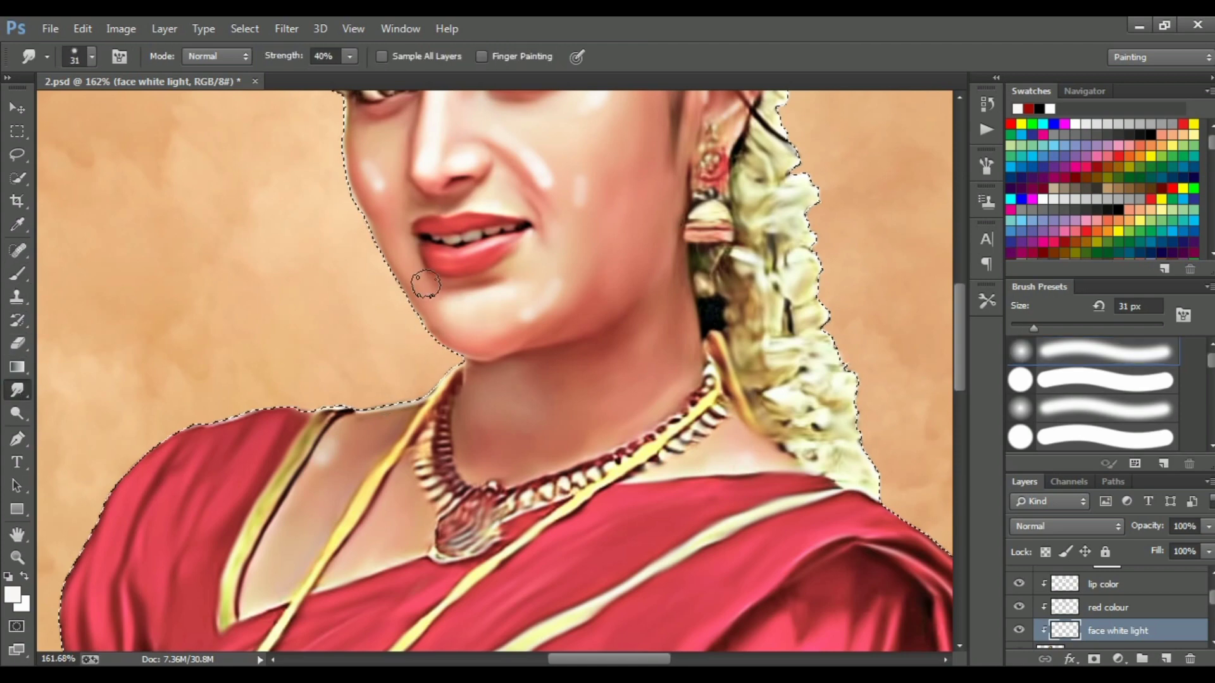
scroll(468, 304, "up", 1)
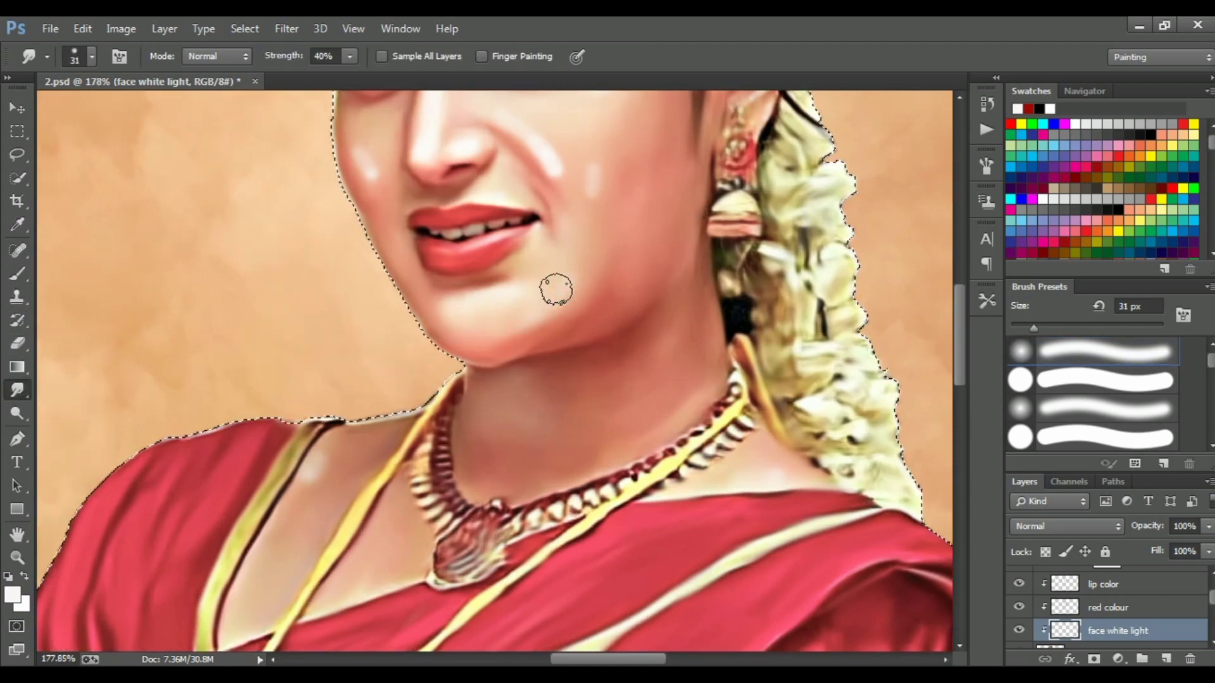
left_click_drag(556, 285, 516, 321)
left_click_drag(961, 365, 961, 333)
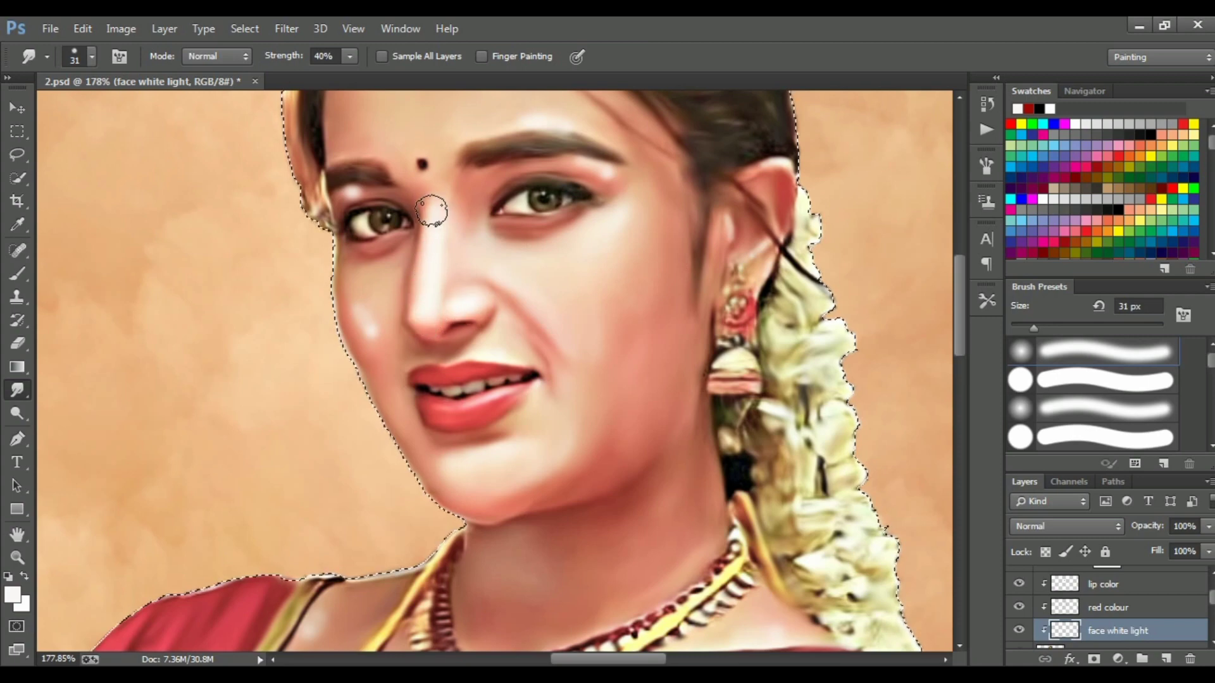
left_click_drag(369, 190, 348, 201)
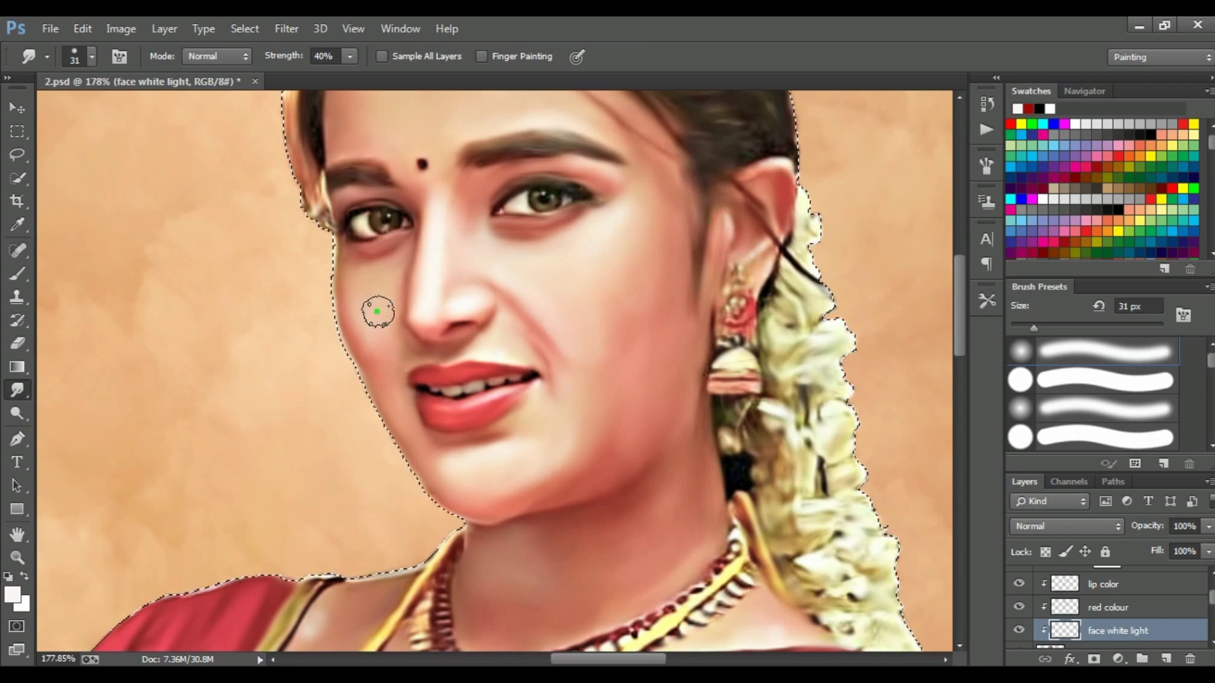
- Check the face white light layer's Opacity slider without changing it
scroll(253, 542, "down", 2)
scroll(253, 542, "down", 1)
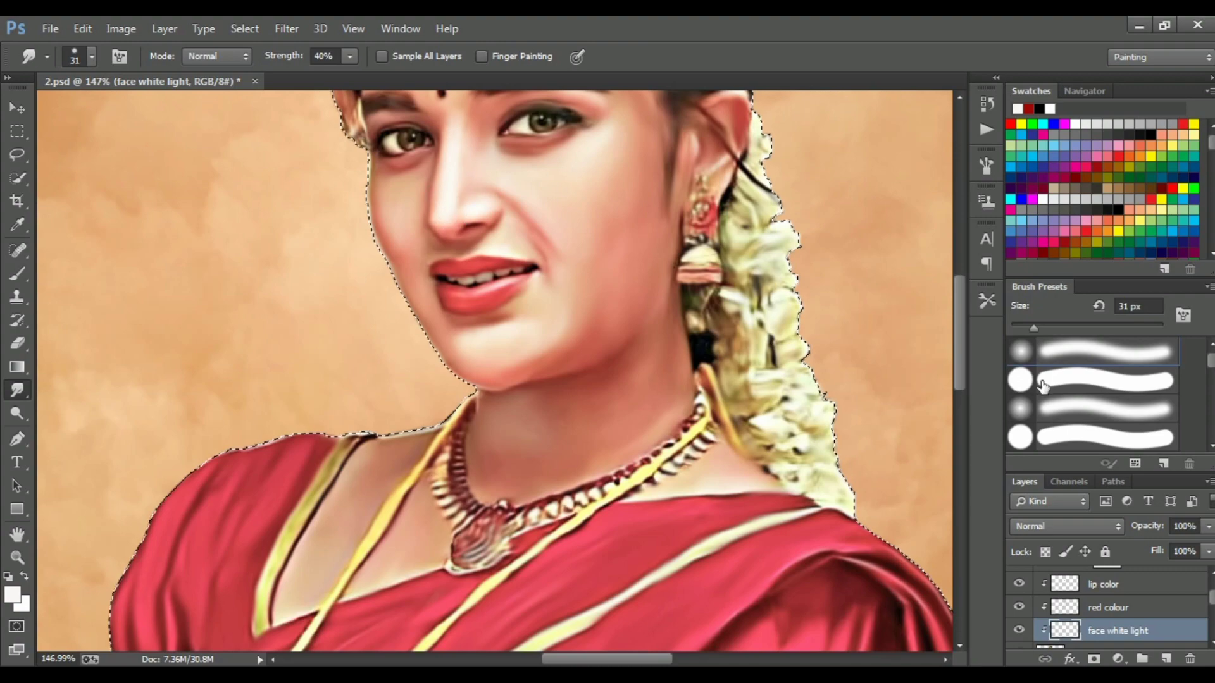
scroll(620, 389, "down", 2)
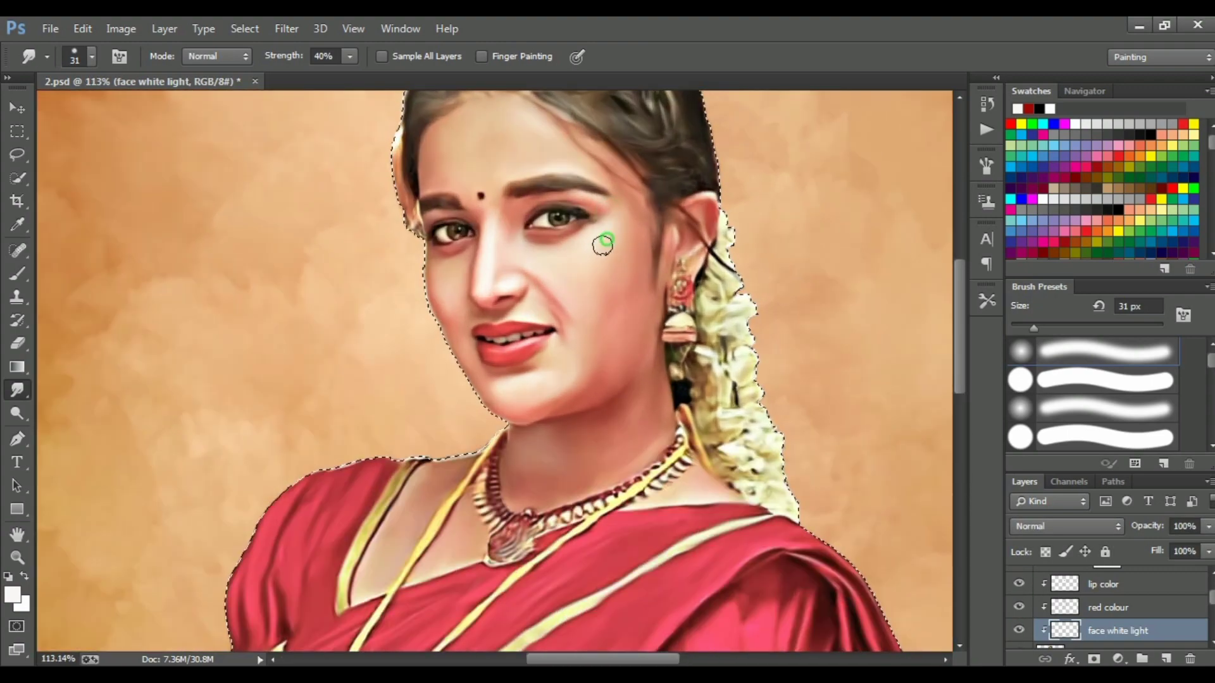
left_click(1209, 526)
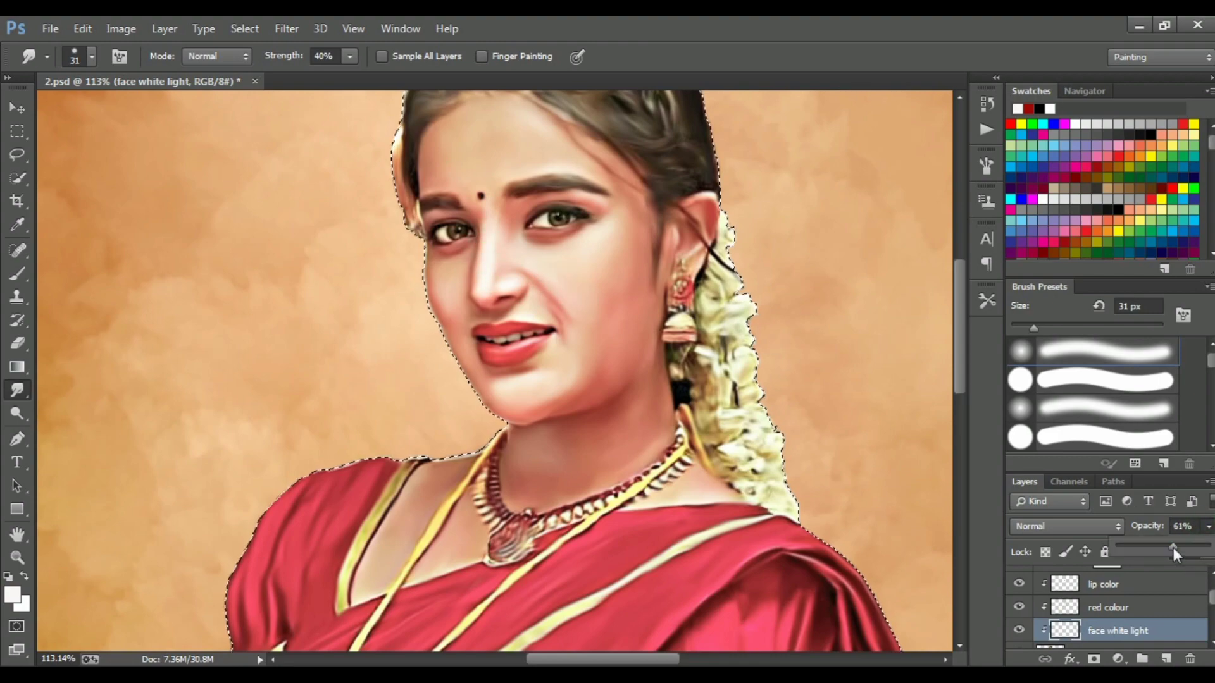
left_click(832, 345)
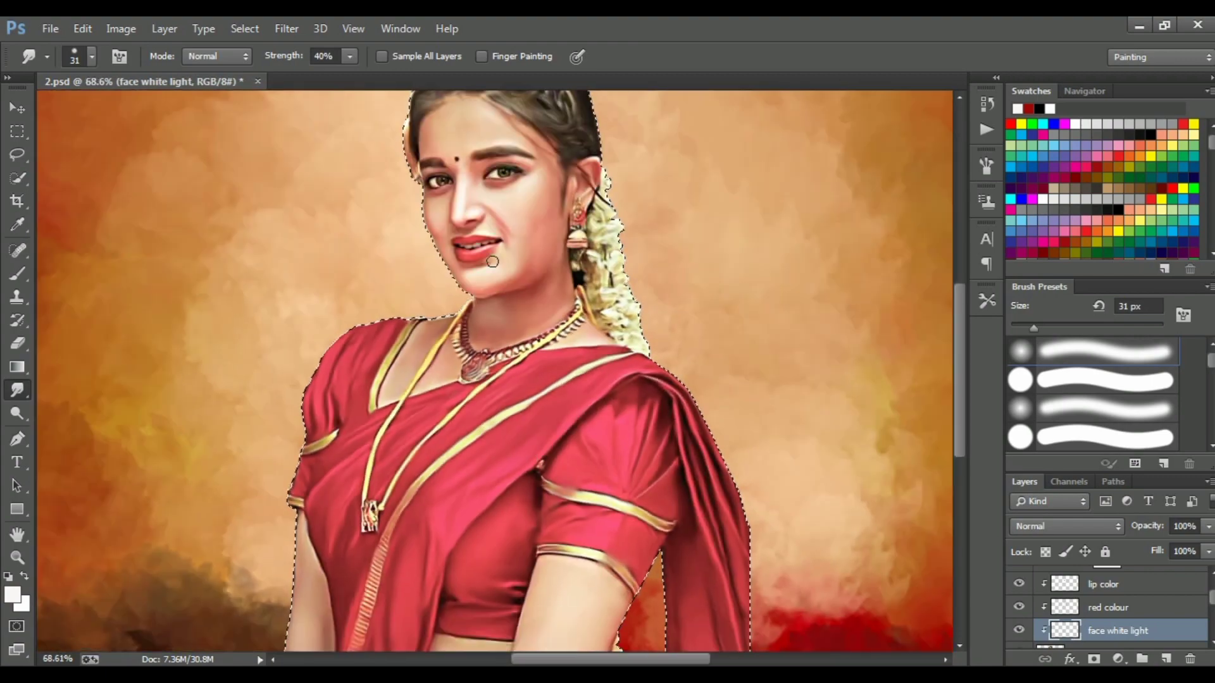
scroll(447, 230, "up", 5)
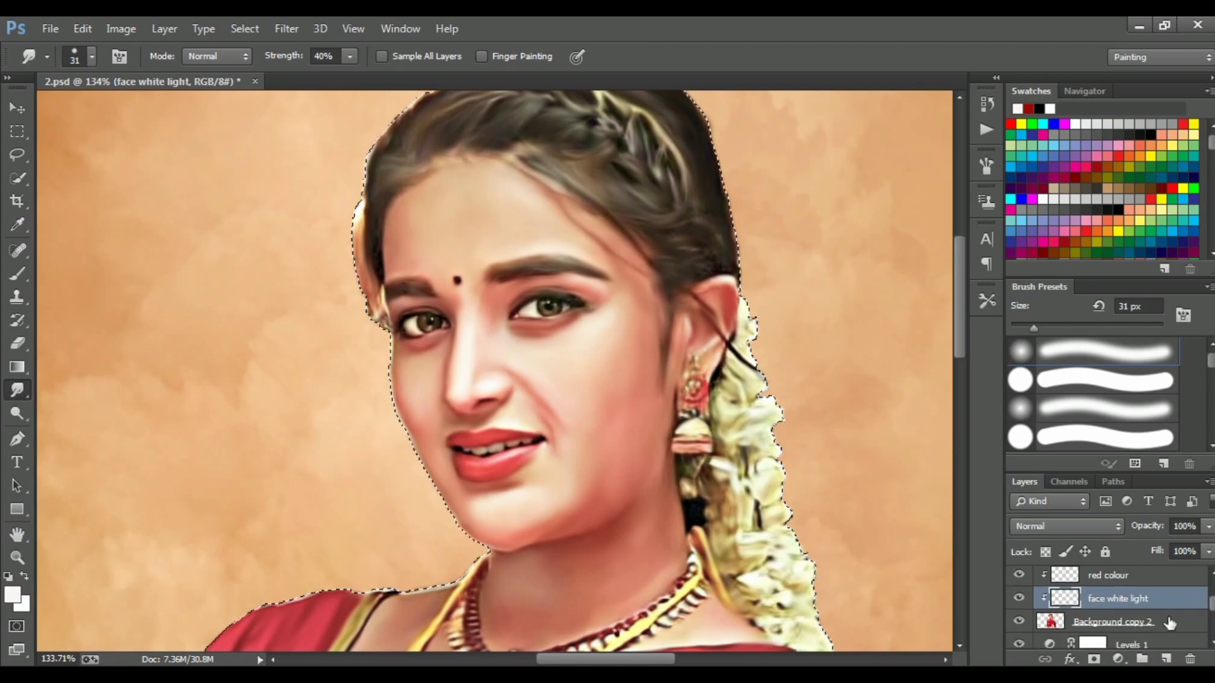
- Add a new clipped layer named 'blue color'
left_click_drag(1114, 640, 1163, 660)
left_click(1165, 660)
double_click(1158, 624)
type("blue color")
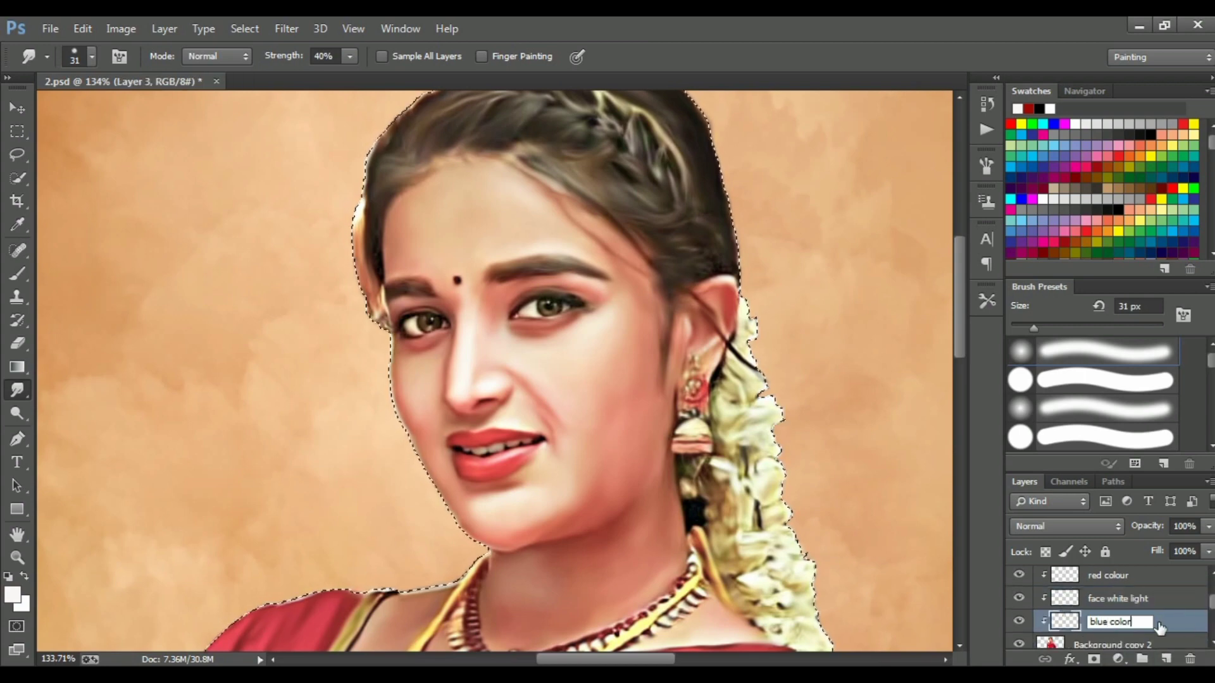
key("Return")
- Set the Brush to a teal foreground colour at 100% opacity, slightly larger
left_click(17, 274)
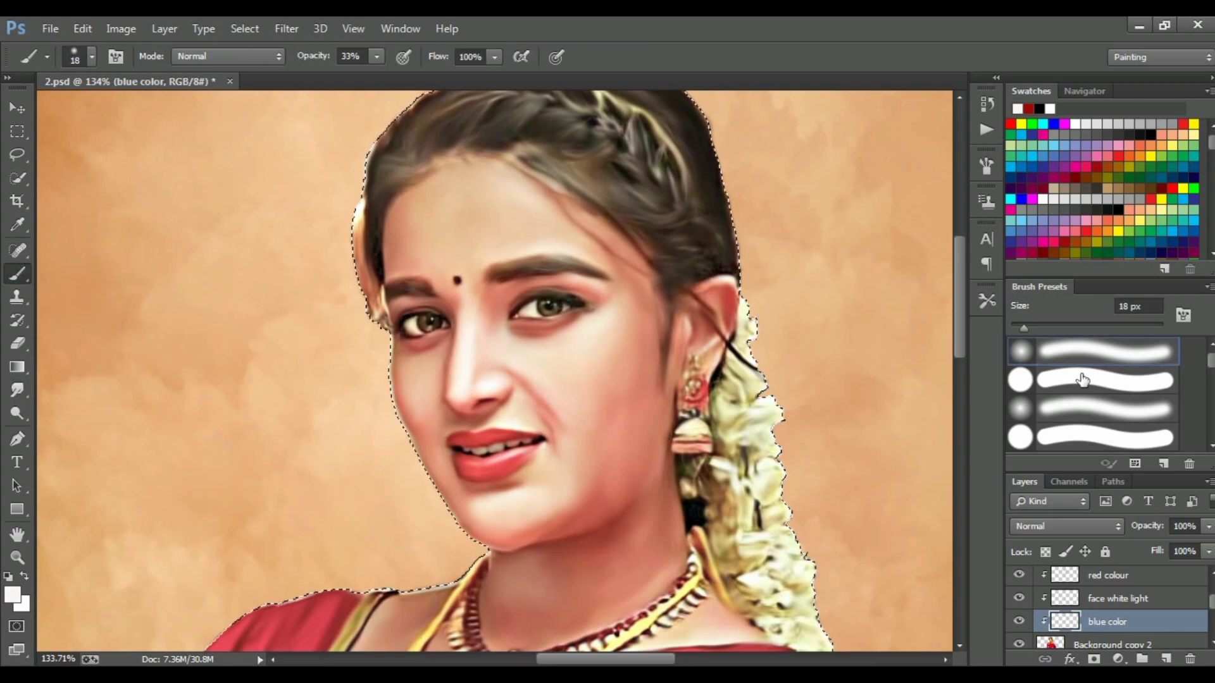
left_click(11, 594)
left_click(564, 206)
left_click(792, 163)
left_click_drag(1023, 328, 974, 314)
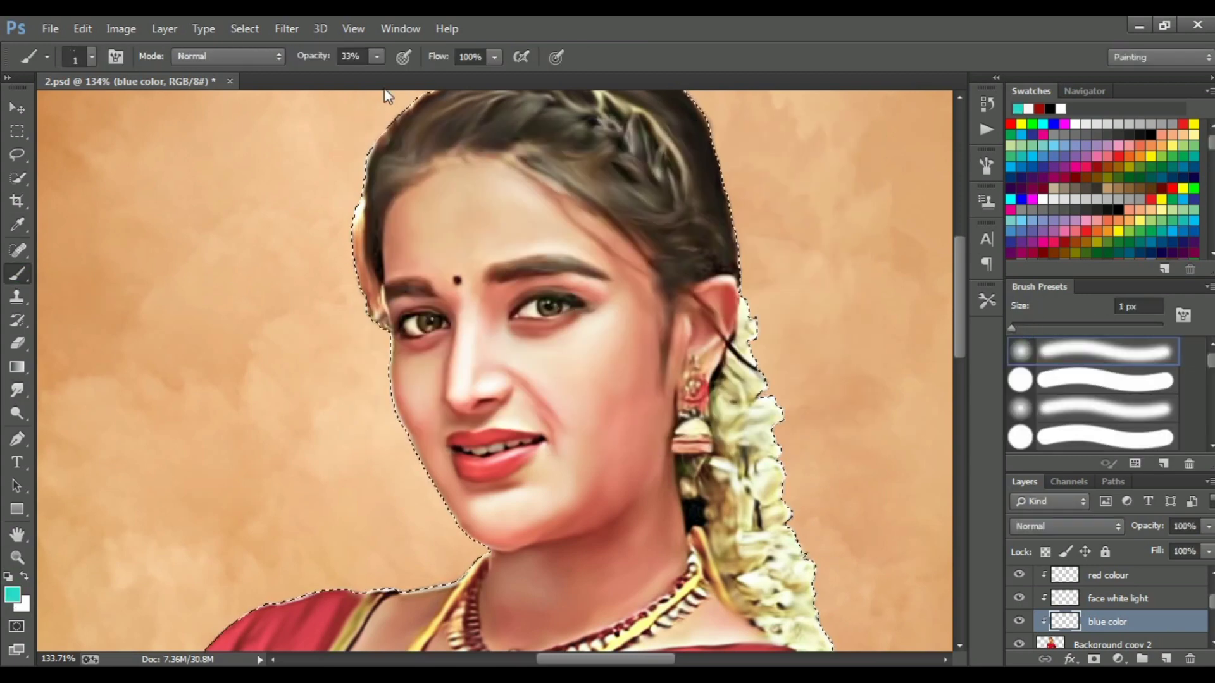
key("bracketright")
key("bracketright")
key("bracketright")
key("0")
scroll(510, 218, "up", 1)
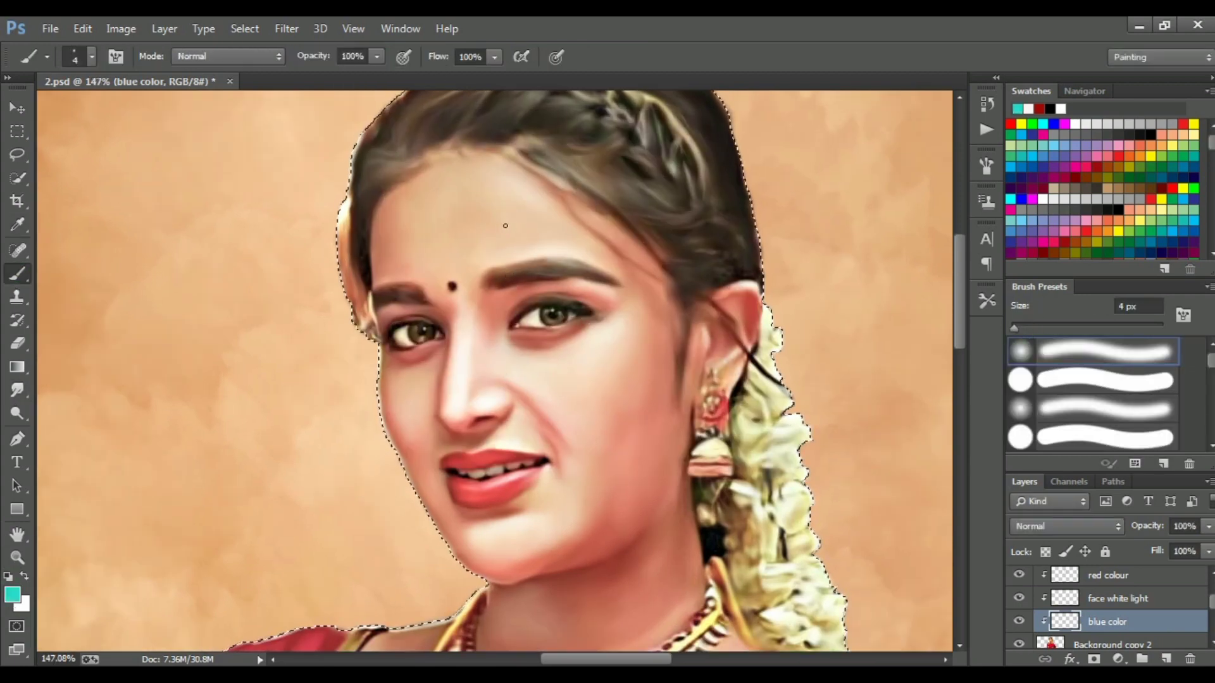
key("bracketright")
- Sketch short teal strokes on the forehead, chin, jaw, cheek, neck and shoulder, then smudge the chin stroke
left_click_drag(406, 231, 411, 248)
left_click_drag(514, 547, 547, 533)
left_click_drag(589, 597, 589, 620)
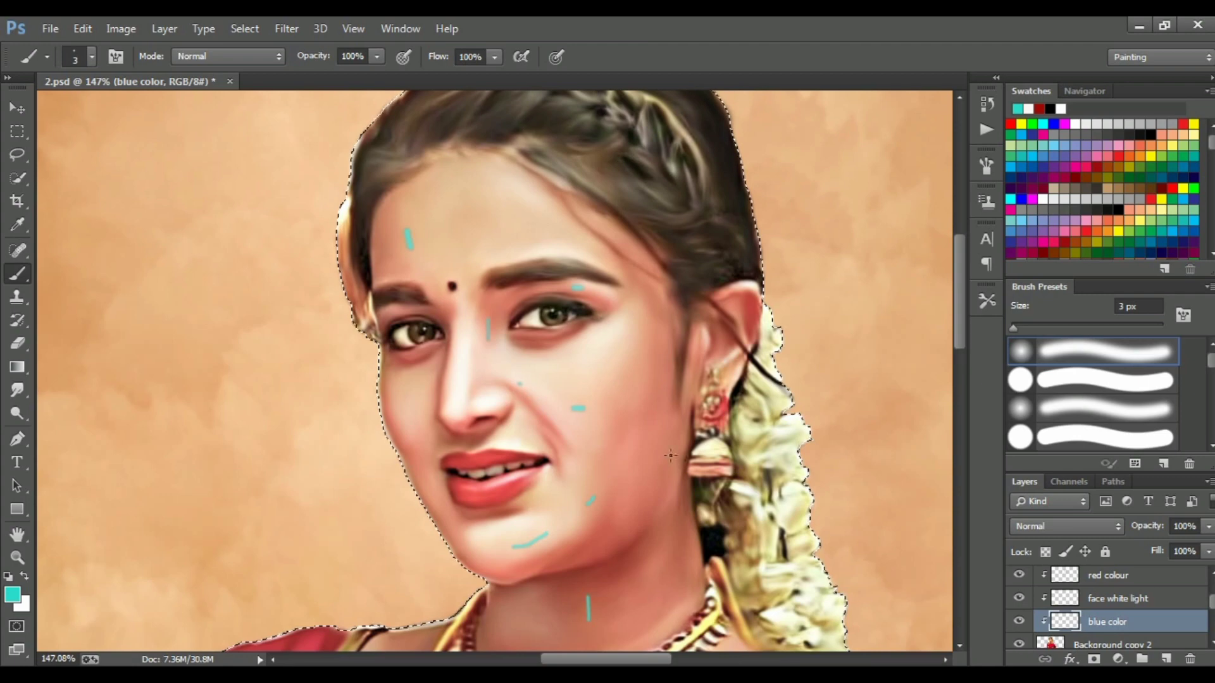
left_click_drag(638, 523, 605, 554)
left_click_drag(656, 459, 646, 486)
left_click_drag(408, 475, 413, 484)
left_click_drag(436, 530, 440, 532)
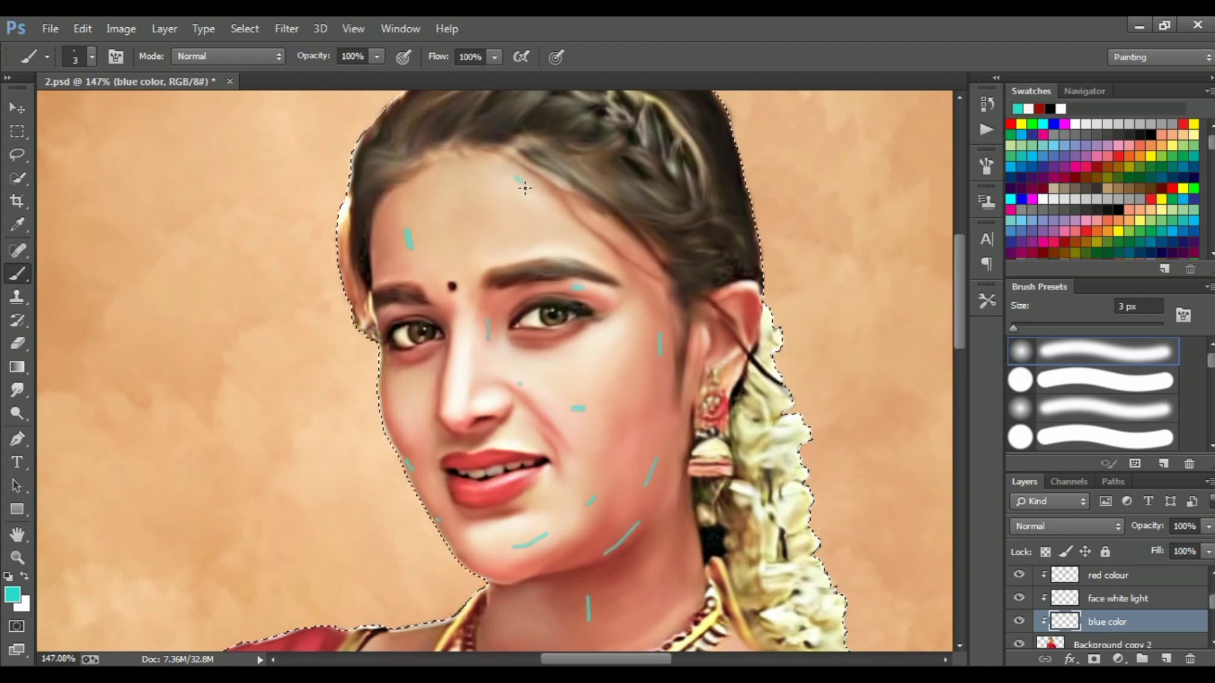
scroll(391, 452, "down", 5)
left_click_drag(388, 475, 383, 485)
left_click_drag(507, 466, 522, 473)
left_click_drag(723, 463, 747, 462)
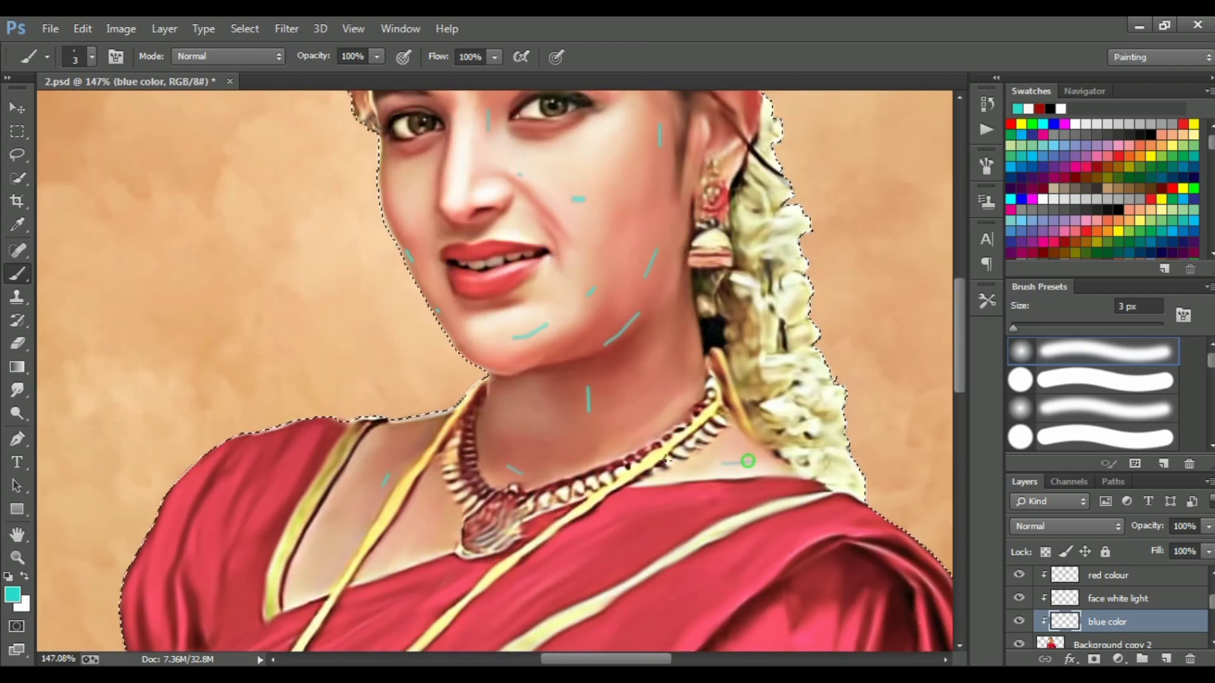
left_click(17, 391)
left_click_drag(522, 334, 538, 326)
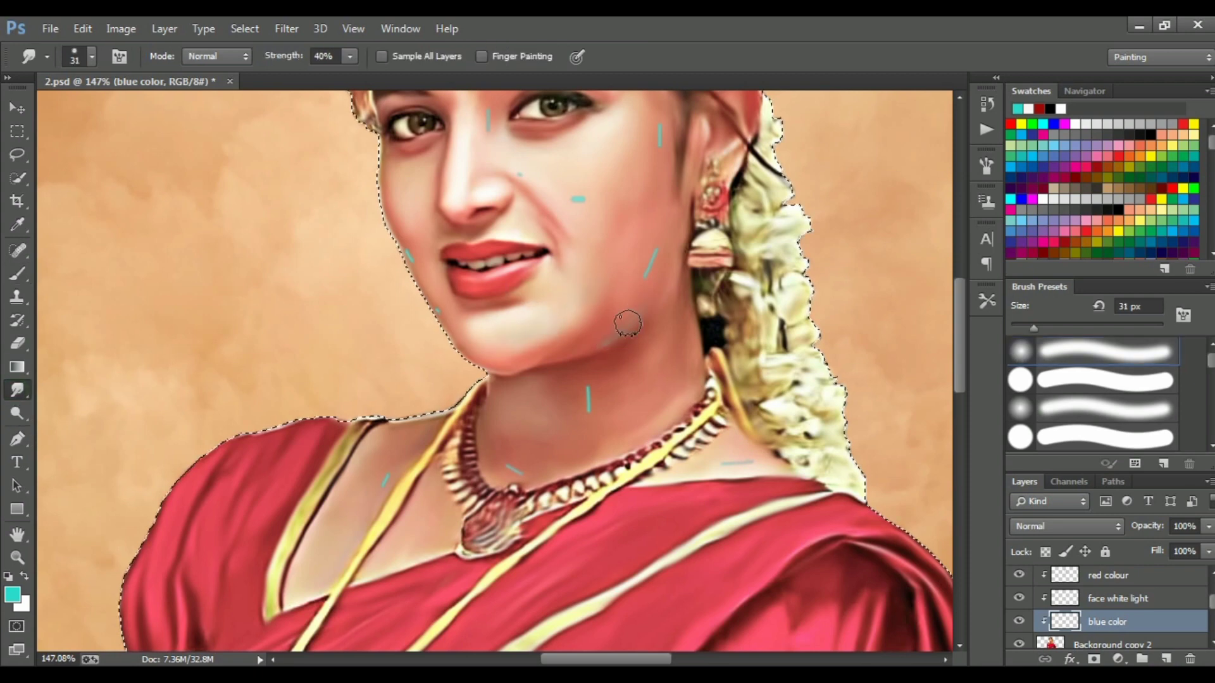
- Smudge the teal strokes on the cheek and nose into the skin
scroll(579, 310, "up", 2)
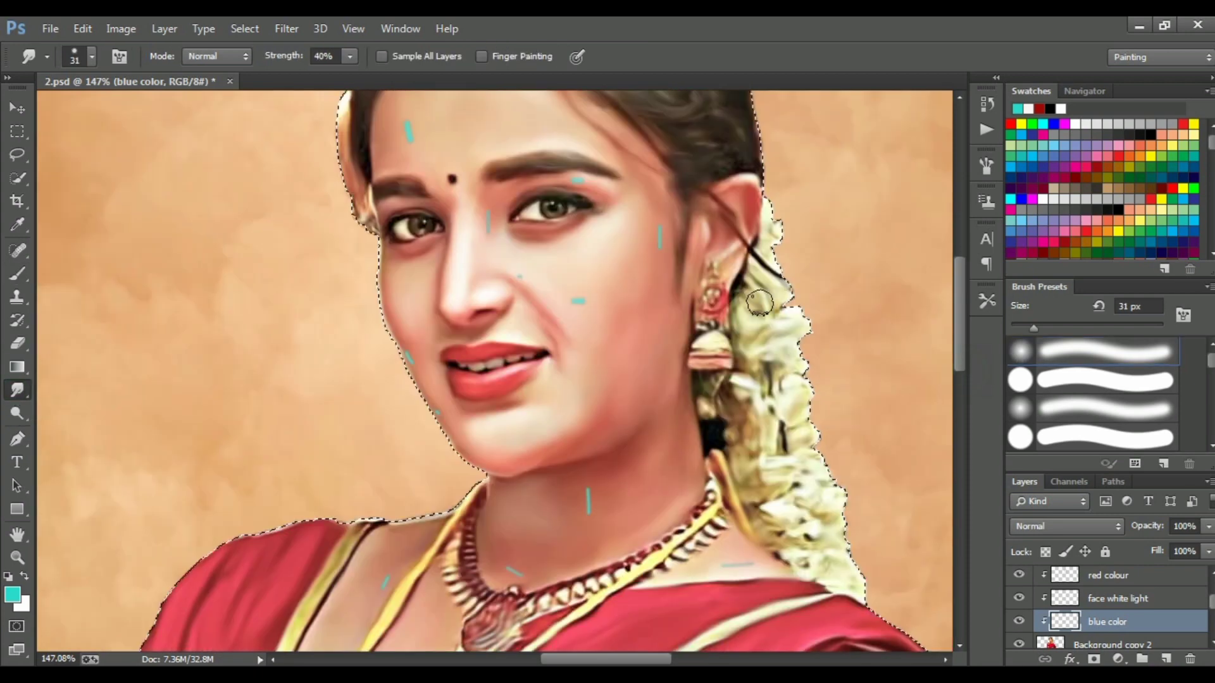
left_click_drag(533, 289, 585, 306)
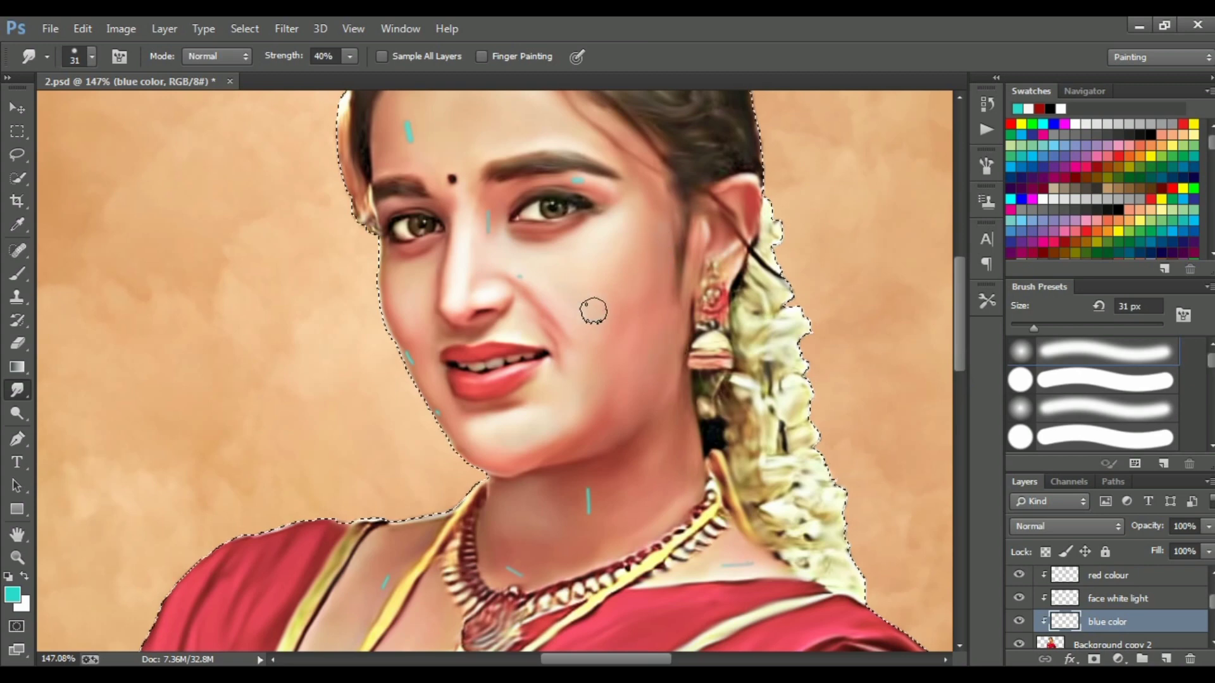
left_click_drag(483, 203, 488, 229)
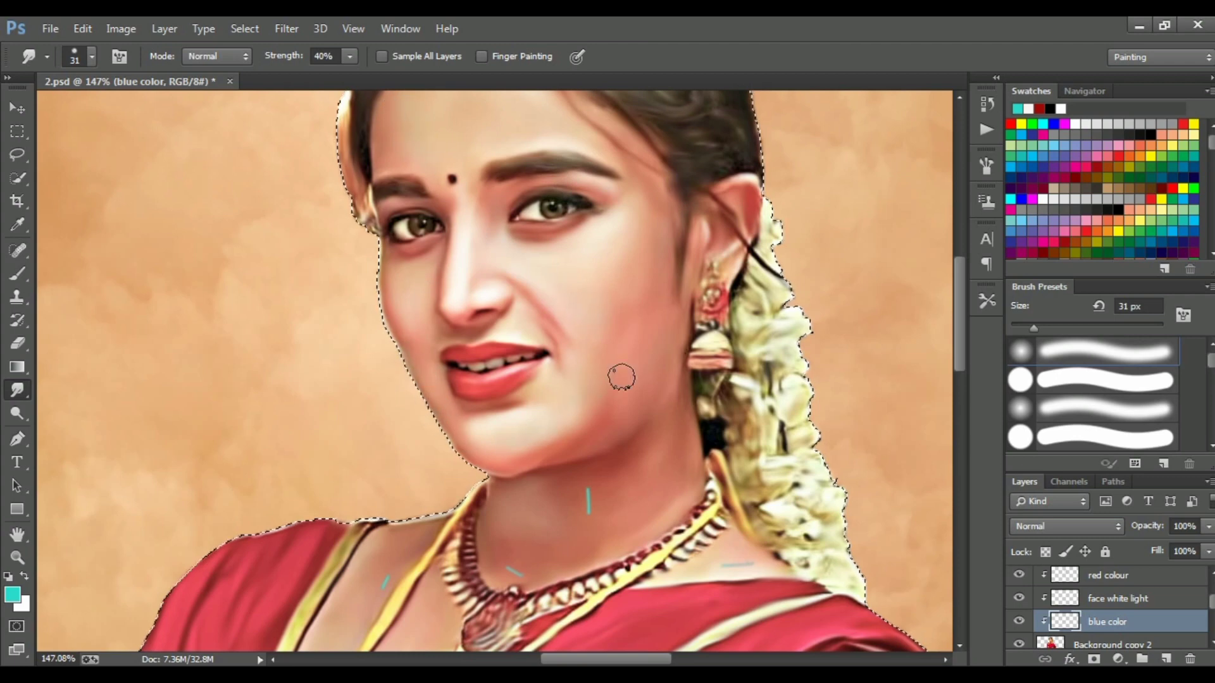
- Smudge away the teal neck stroke and soften the jaw edge from chin to cheek
scroll(651, 291, "up", 5)
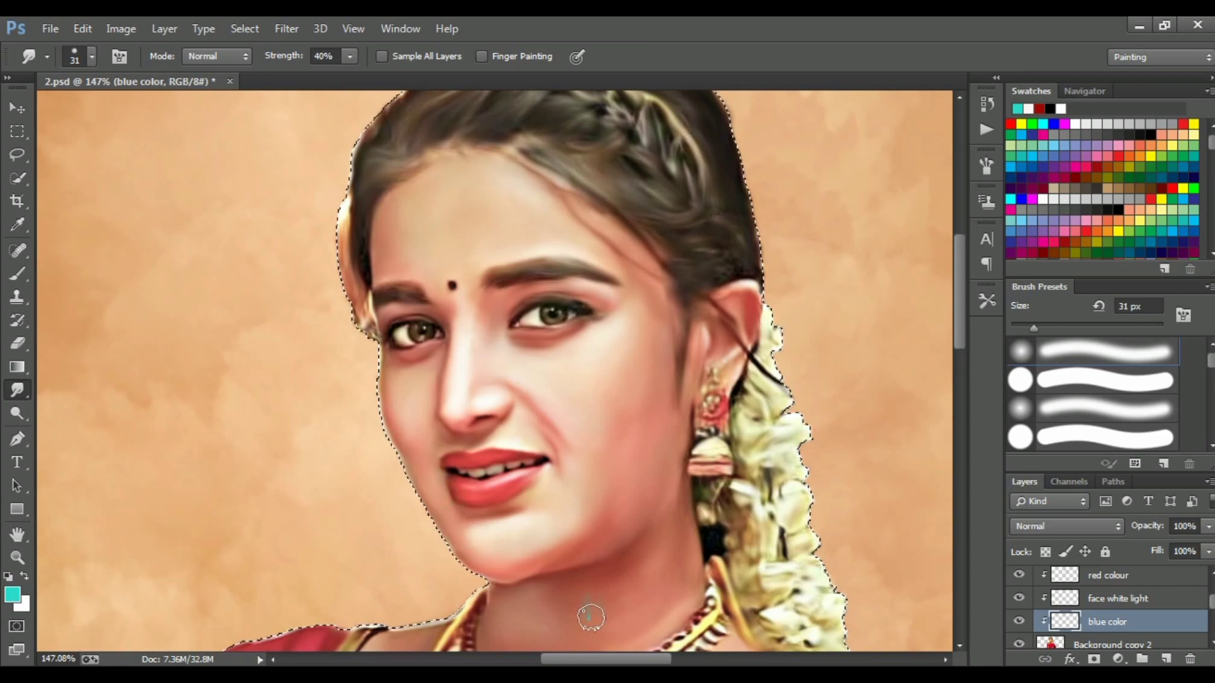
left_click_drag(588, 619, 596, 546)
left_click_drag(504, 548, 376, 433)
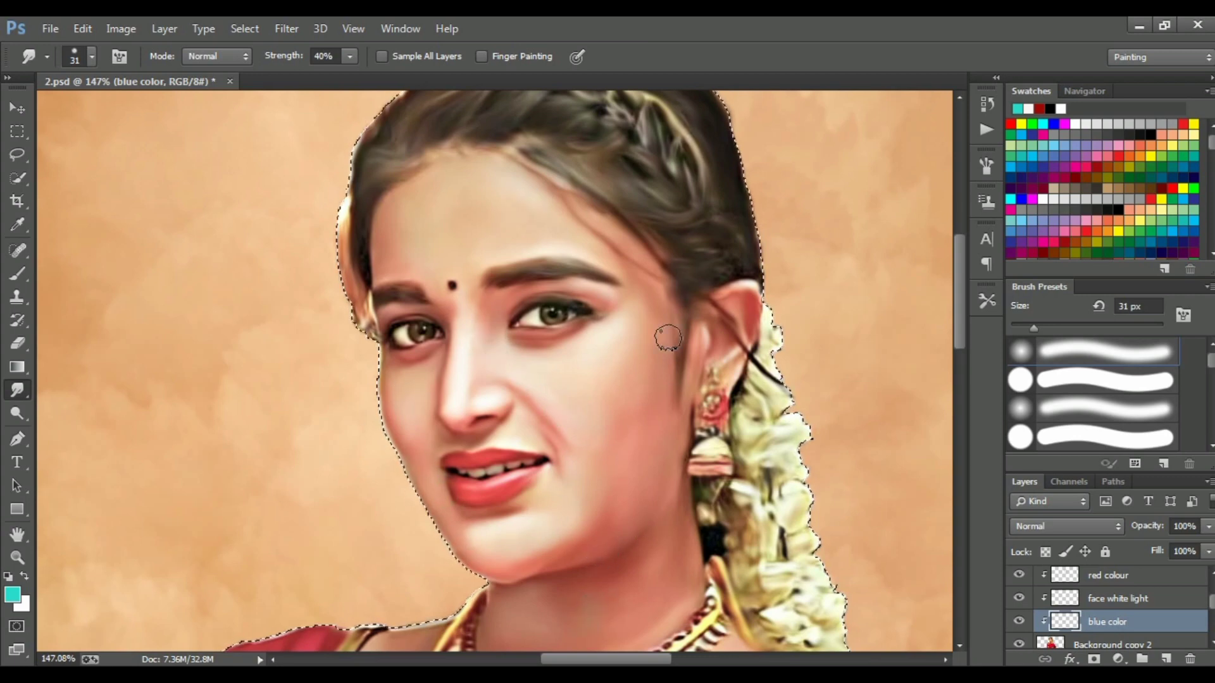
scroll(669, 339, "down", 1)
scroll(531, 449, "down", 4)
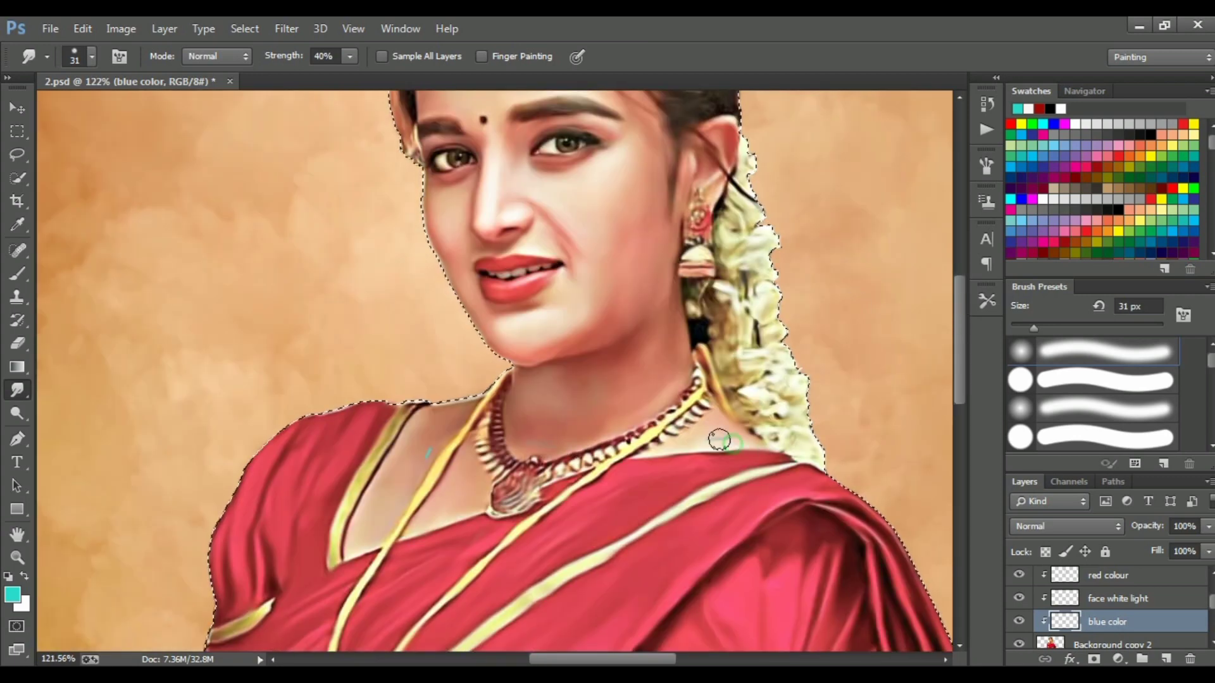
scroll(420, 467, "down", 2)
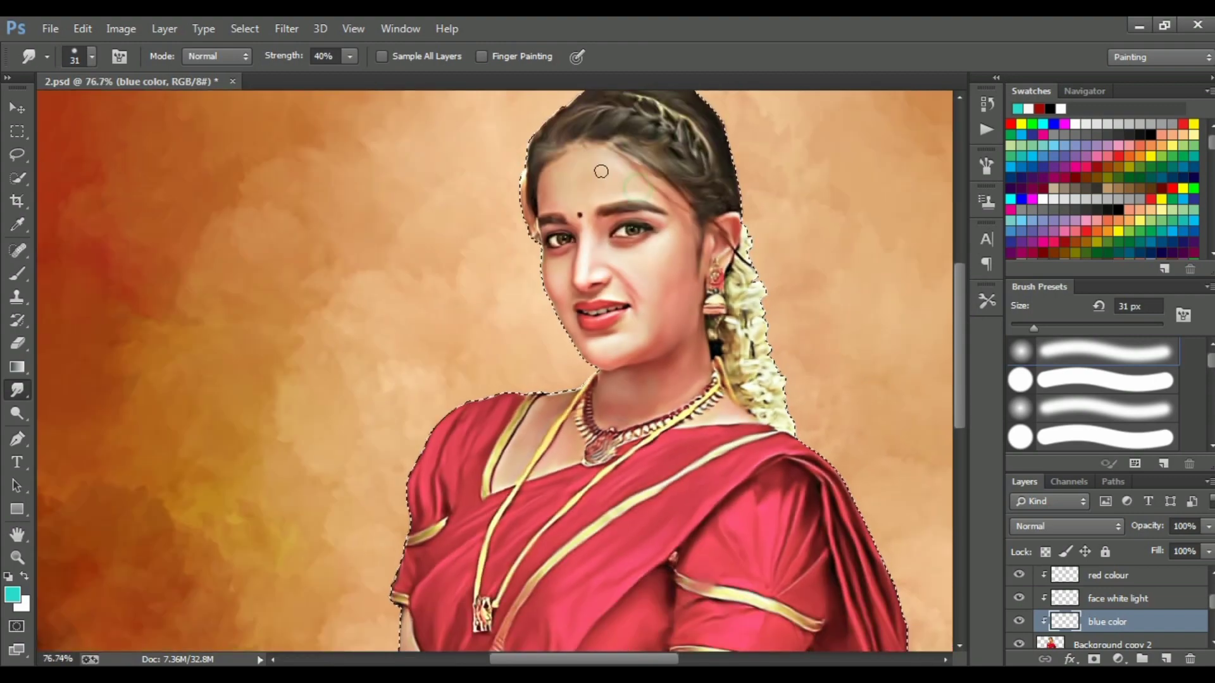
scroll(670, 286, "up", 1)
scroll(659, 307, "down", 4)
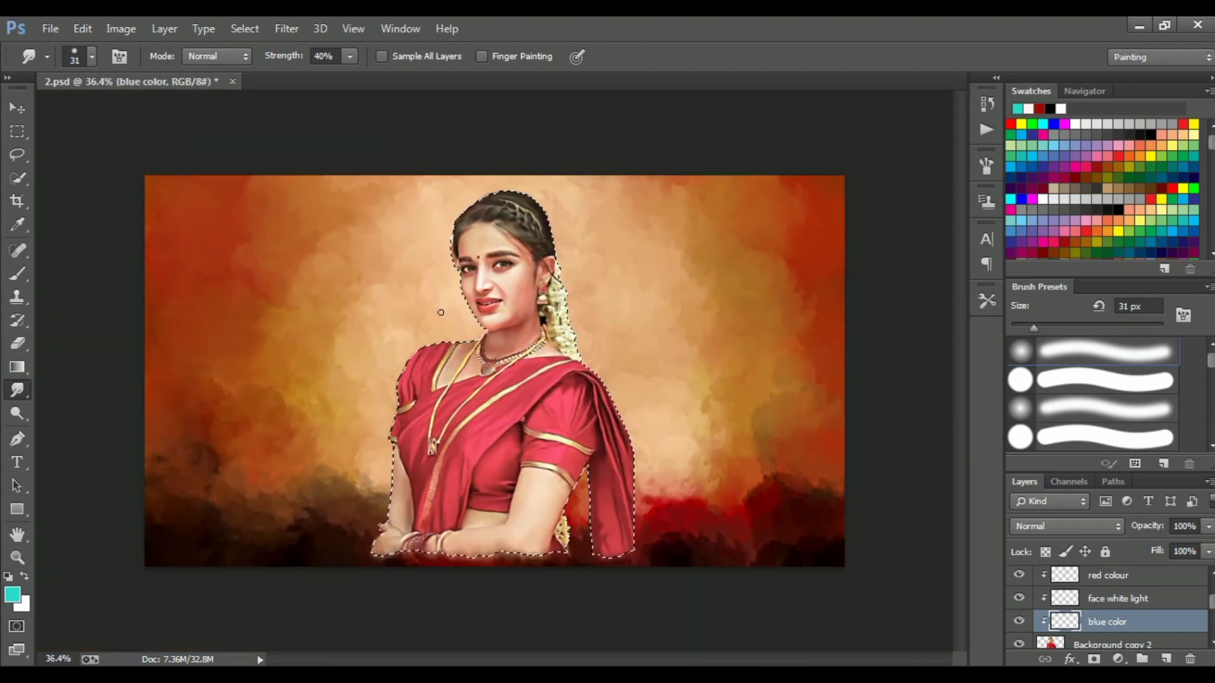
scroll(505, 316, "up", 3)
scroll(444, 181, "down", 1)
scroll(445, 190, "down", 2)
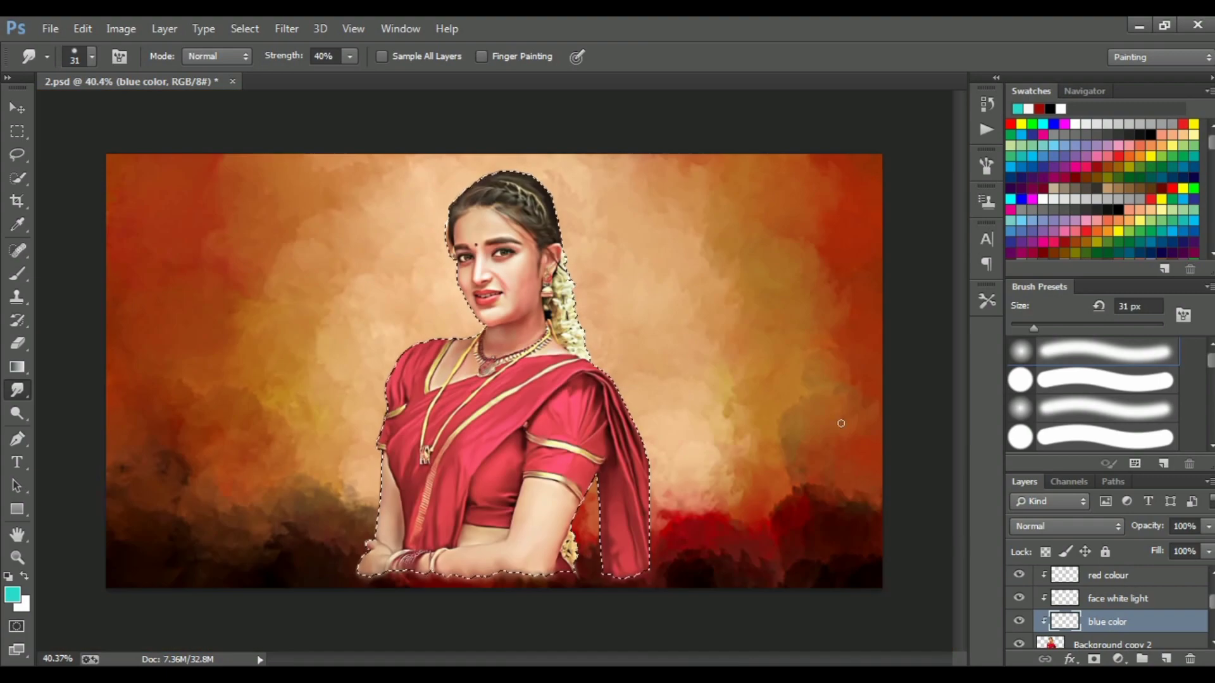
scroll(456, 253, "up", 2)
scroll(463, 302, "up", 2)
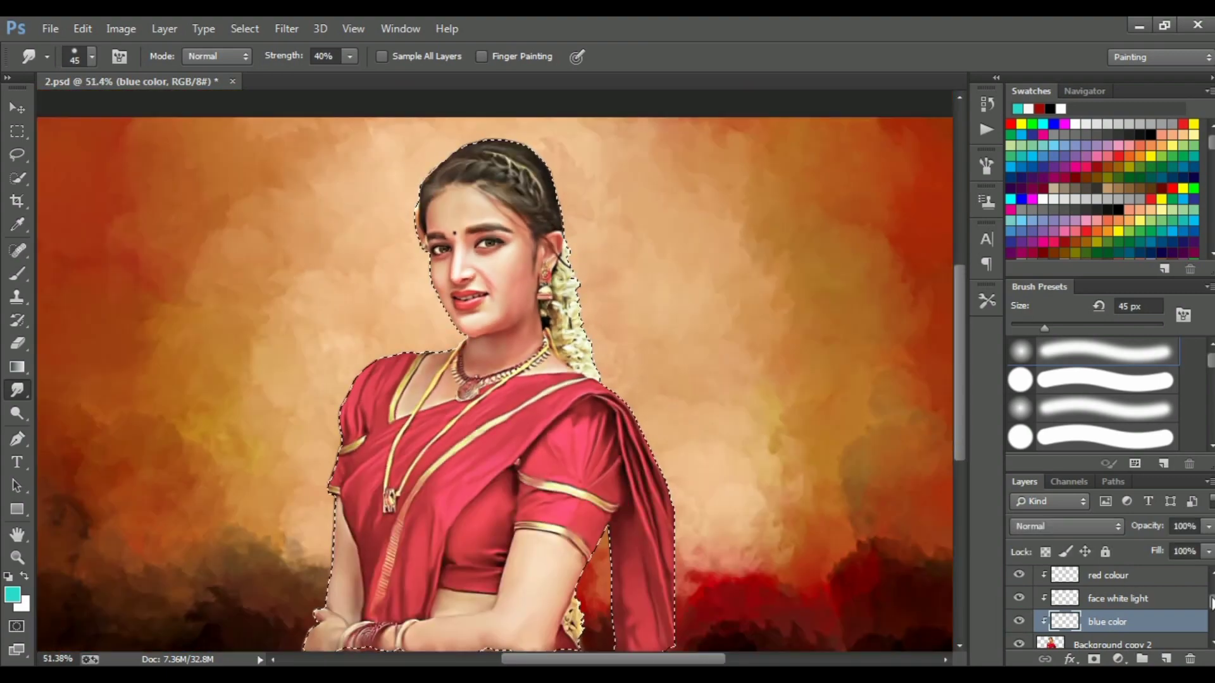
- Add a new layer named 'back light' above the portrait layer
left_click(1113, 602)
left_click(1166, 659)
double_click(1107, 604)
type("ba")
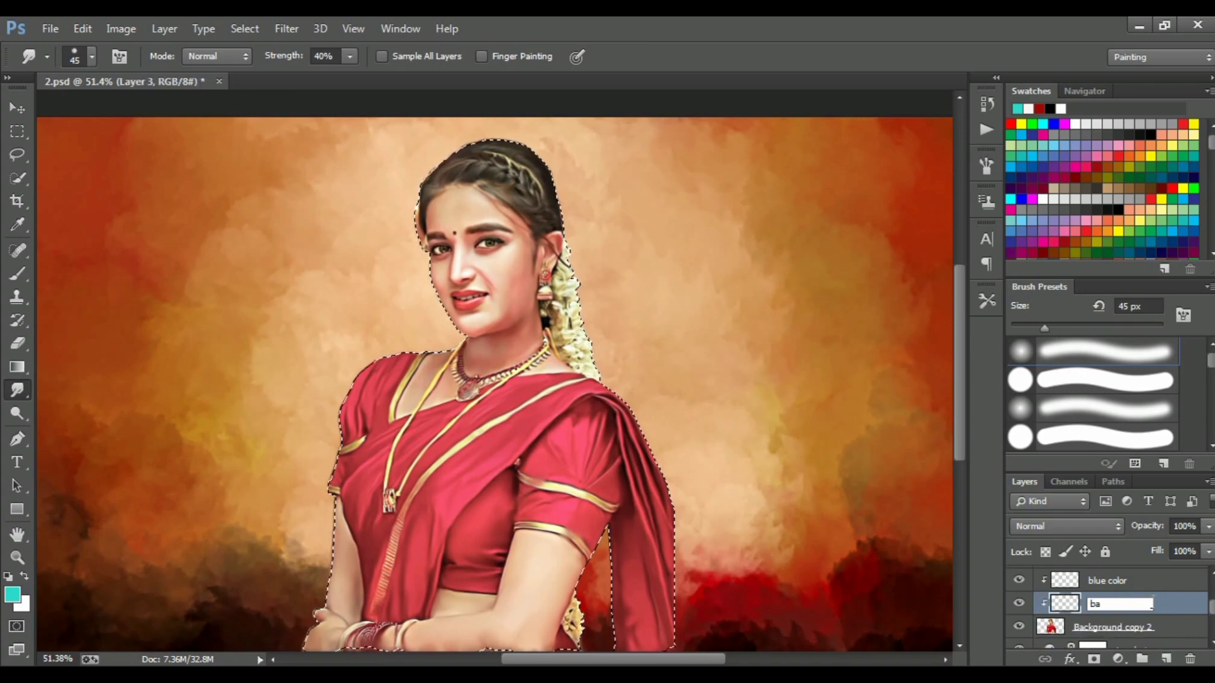
type("ck light")
key("Return")
scroll(780, 553, "down", 2)
scroll(780, 553, "up", 1)
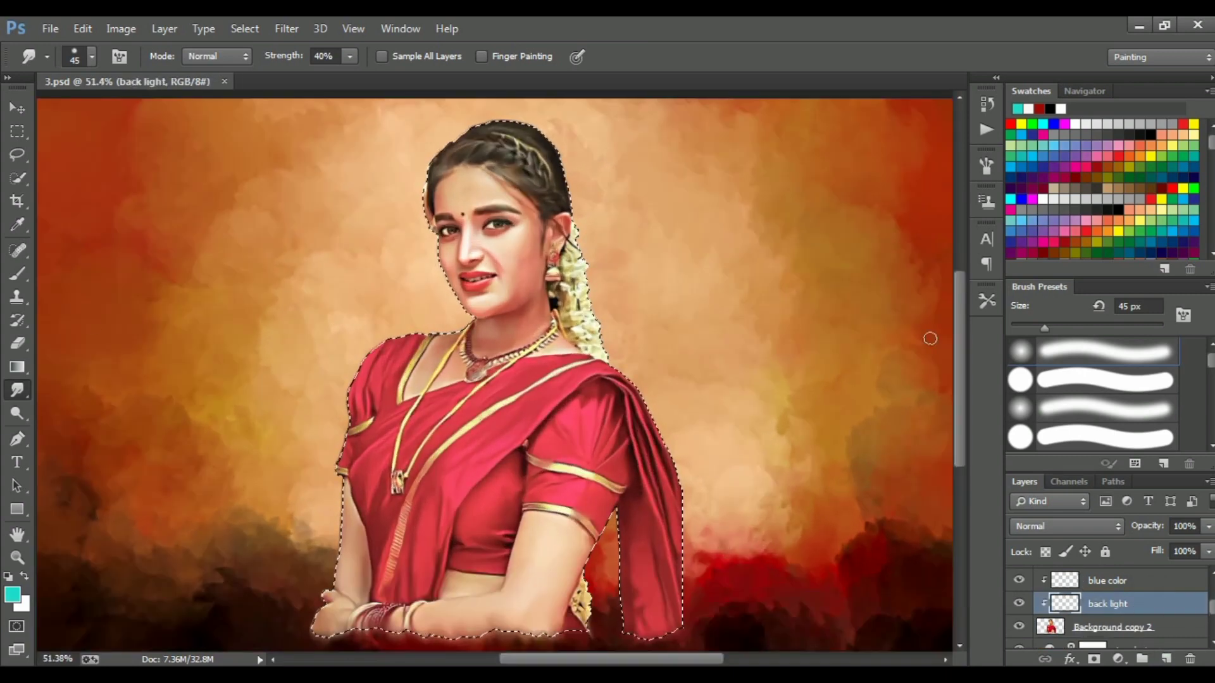
- Load a 99 px Brush with warm orange sampled from the background
key("b")
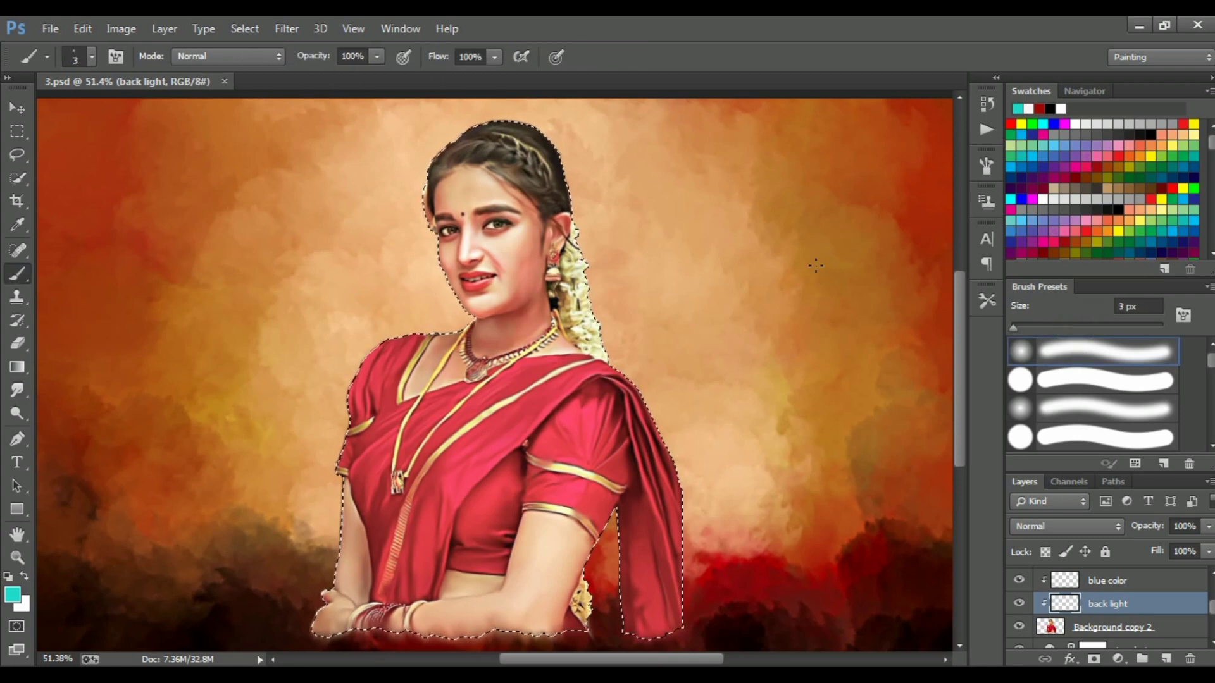
scroll(731, 273, "up", 3)
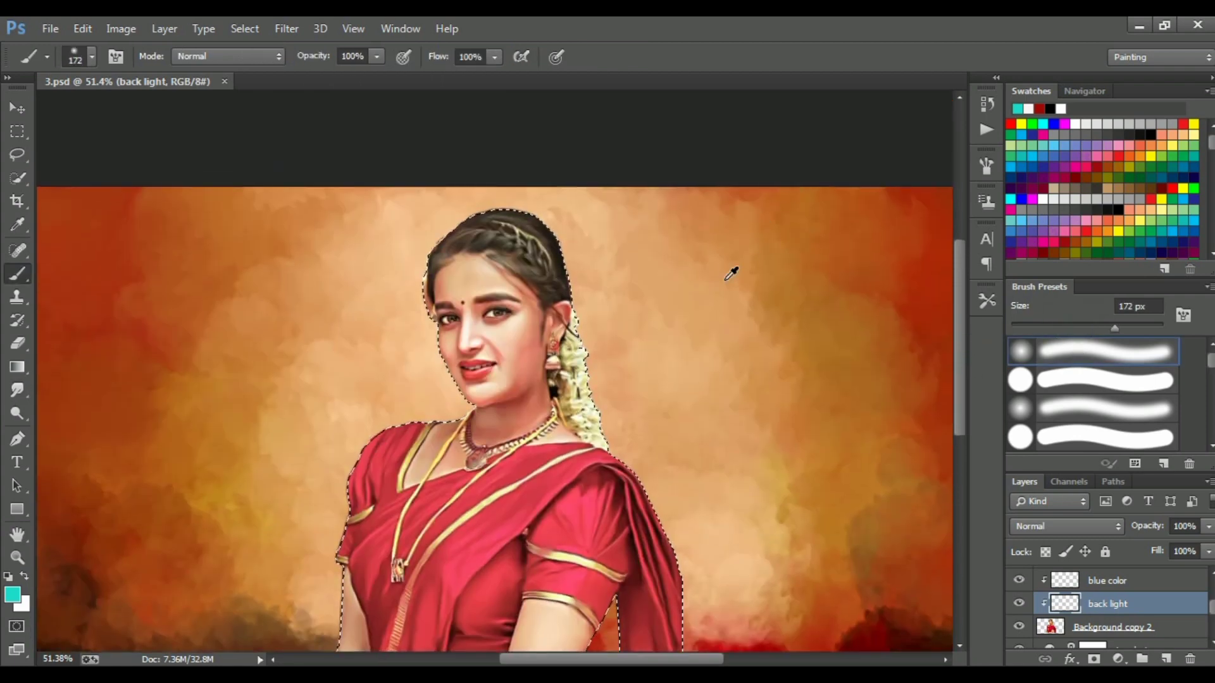
left_click(816, 441, "alt")
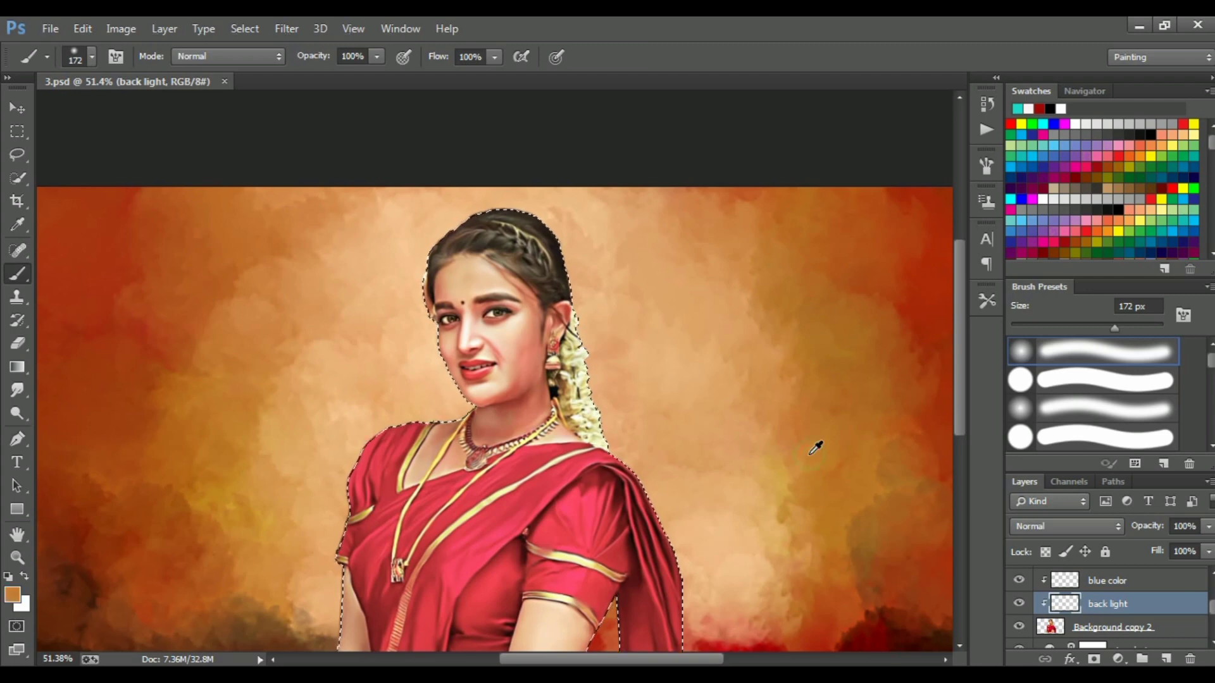
scroll(575, 218, "up", 1)
left_click_drag(1114, 328, 1086, 328)
scroll(516, 186, "up", 3)
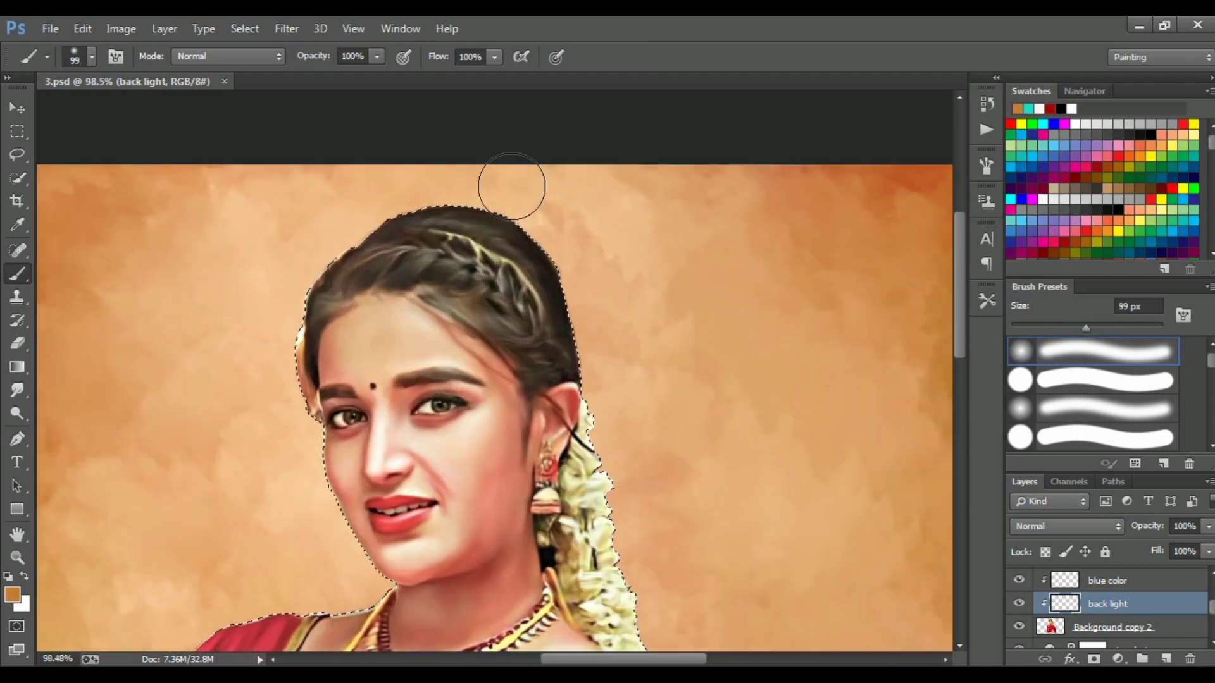
scroll(617, 269, "up", 2)
- Add a clipped layer named 'hair line' above Background copy 2
left_click(1113, 627)
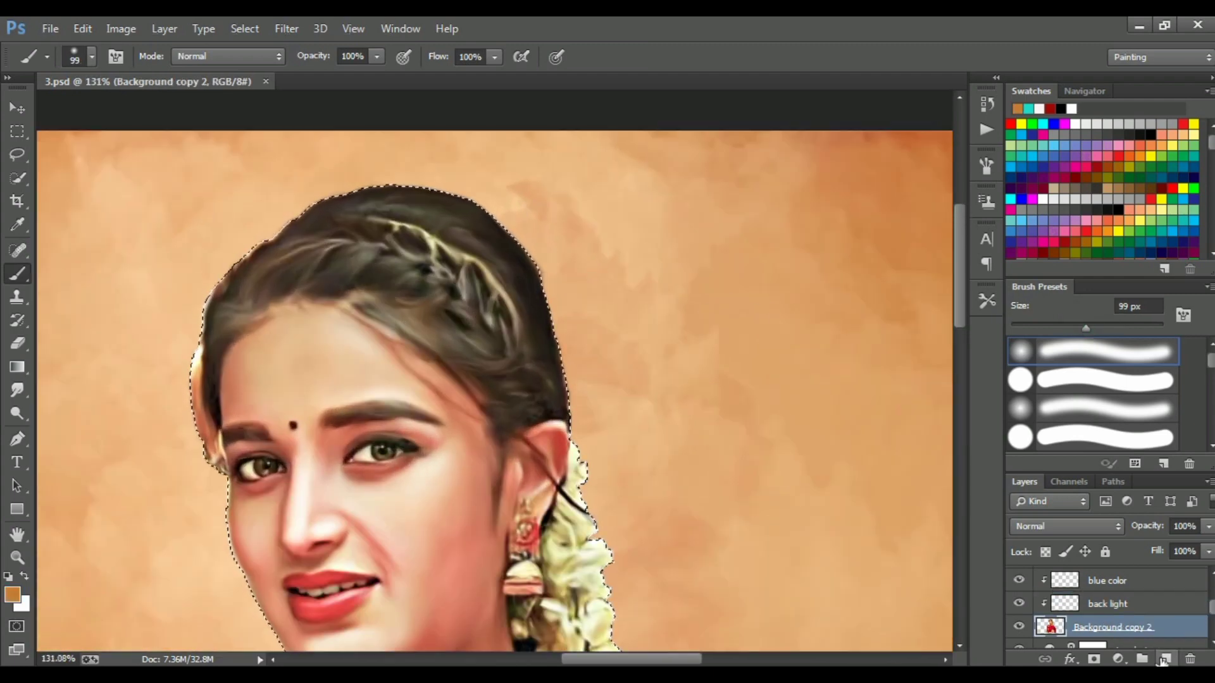
left_click(1162, 662)
double_click(1108, 627)
type("hai")
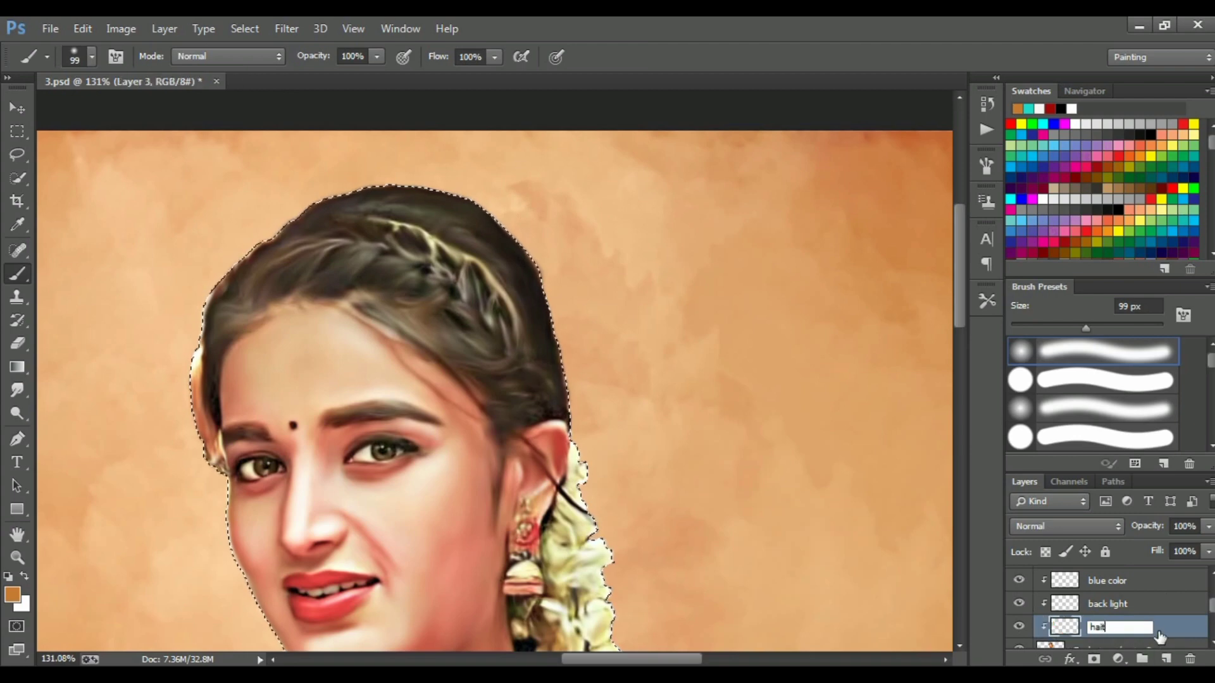
type("r line")
key("Return")
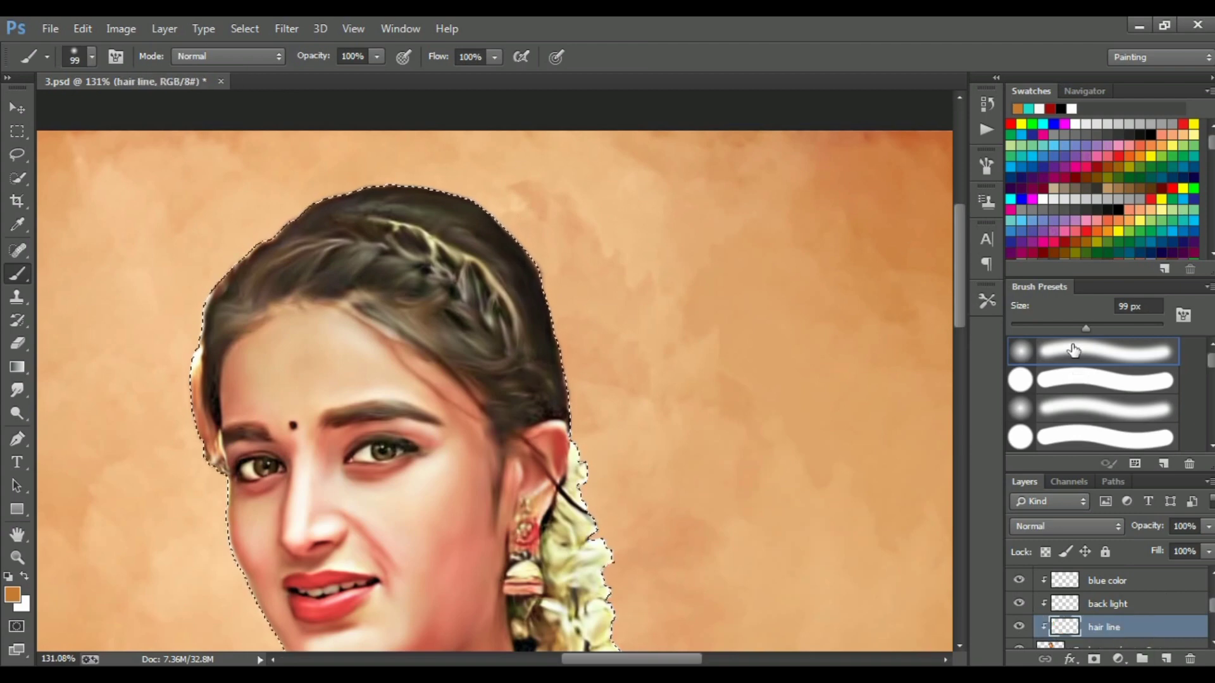
- Set up a 1 px hard round black brush and zoom in on the forehead
left_click_drag(1086, 327, 1013, 328)
left_click(1089, 380)
left_click(1061, 109)
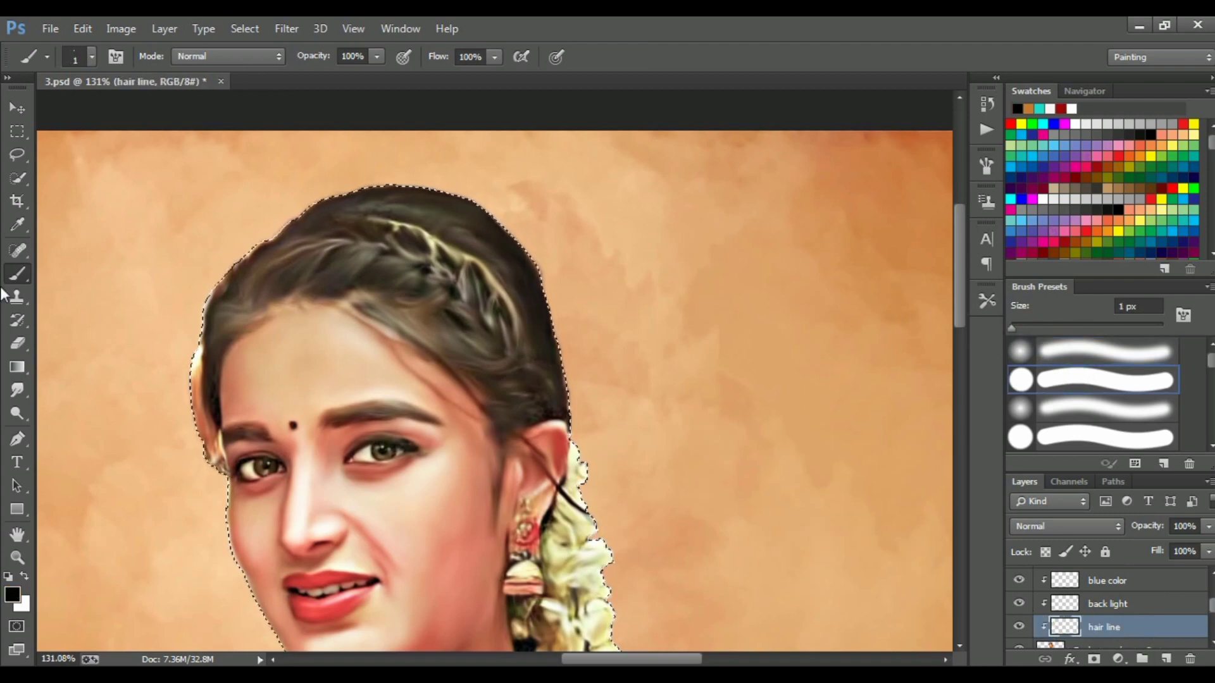
scroll(414, 231, "up", 3)
left_click_drag(331, 331, 493, 268)
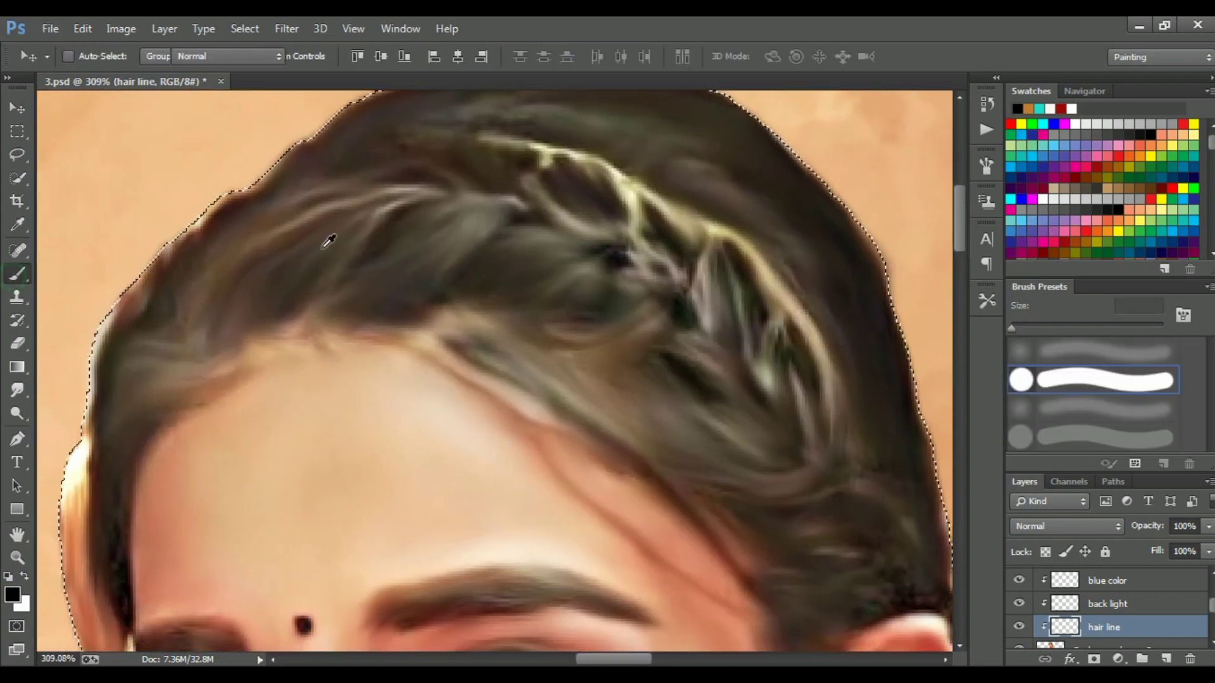
- Paint thin hair strands across the hair, along the hairline and near the ear
left_click_drag(494, 224, 393, 283)
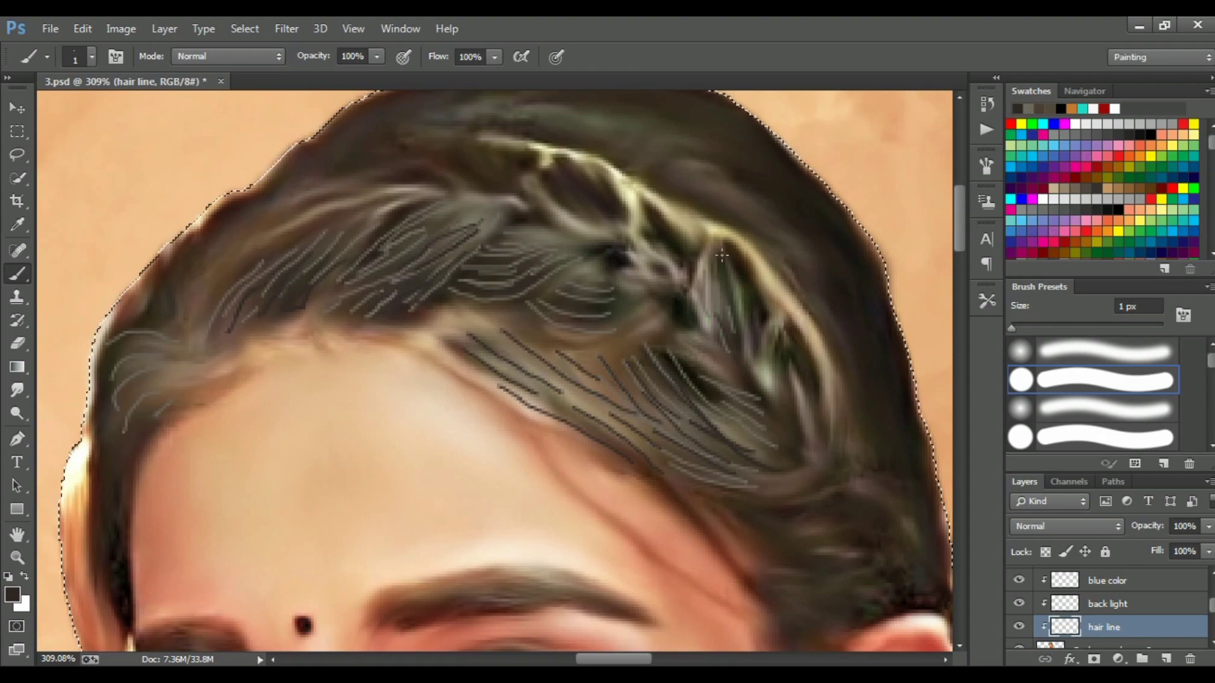
left_click_drag(419, 334, 666, 245)
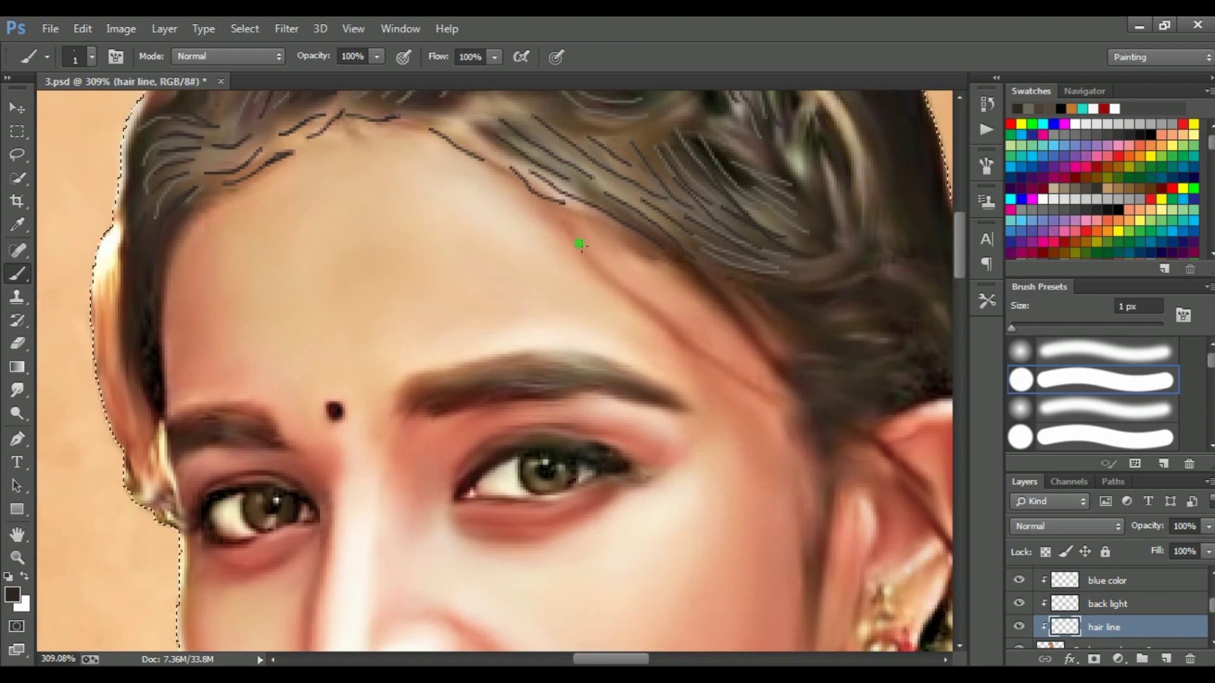
left_click_drag(581, 245, 779, 395)
left_click_drag(682, 112, 561, 251)
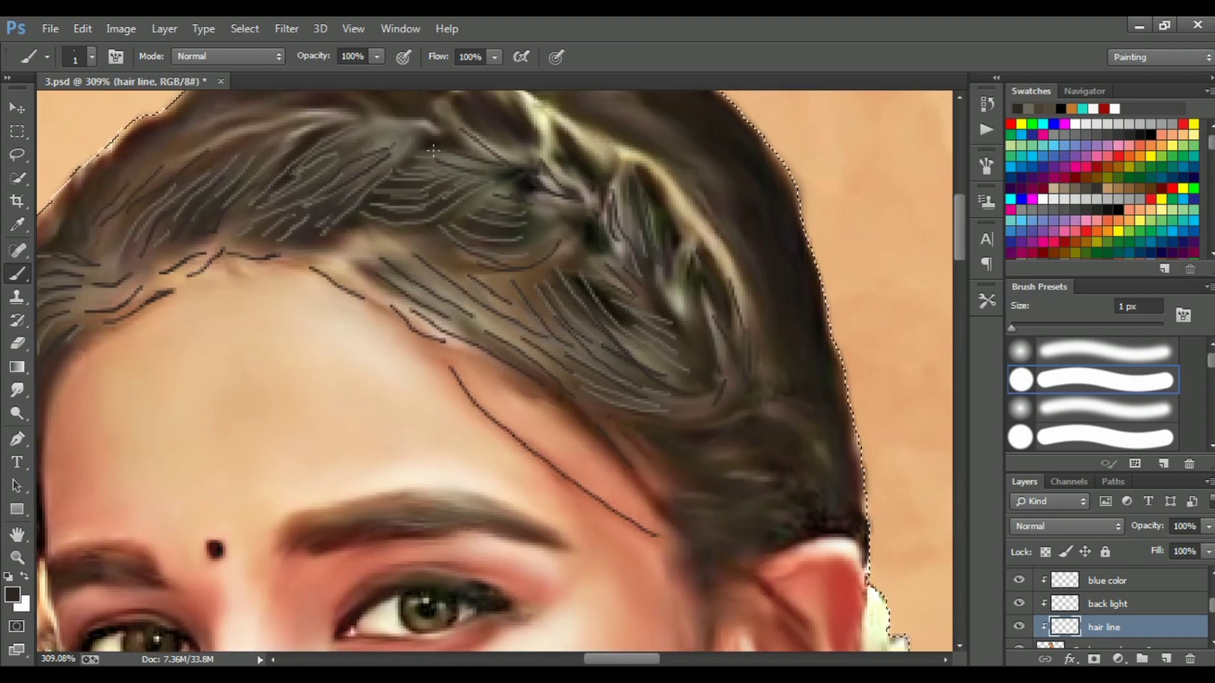
left_click_drag(671, 407, 488, 325)
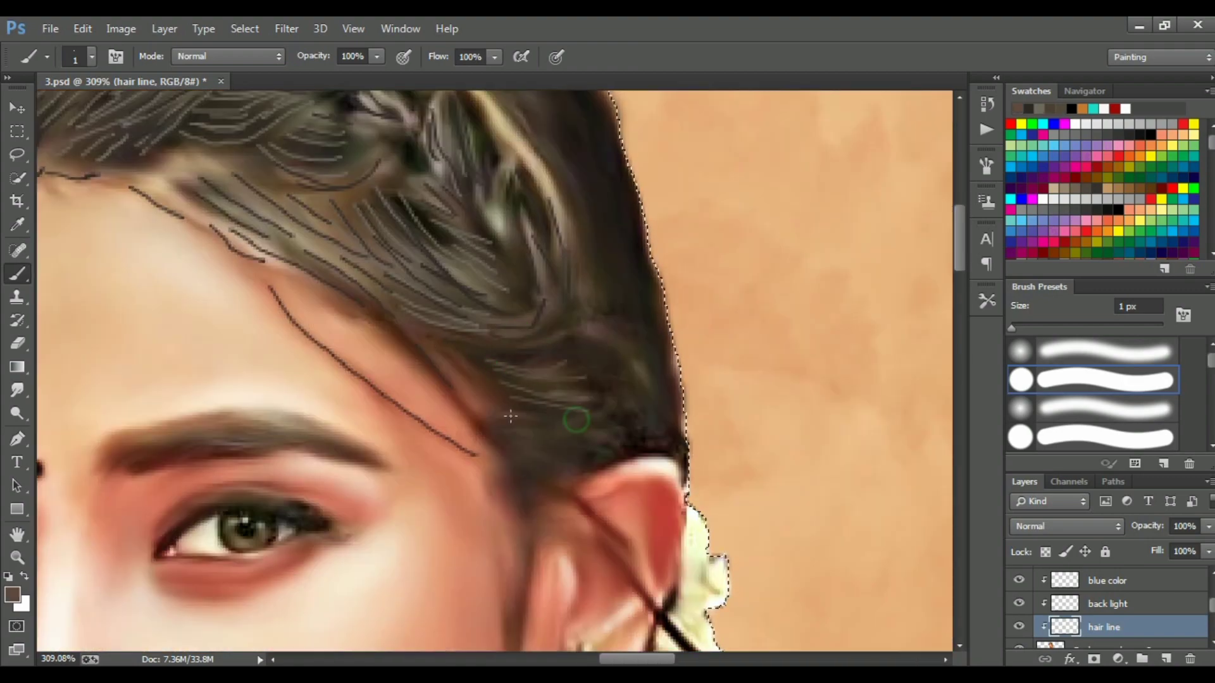
left_click_drag(494, 434, 581, 461)
left_click_drag(551, 351, 636, 399)
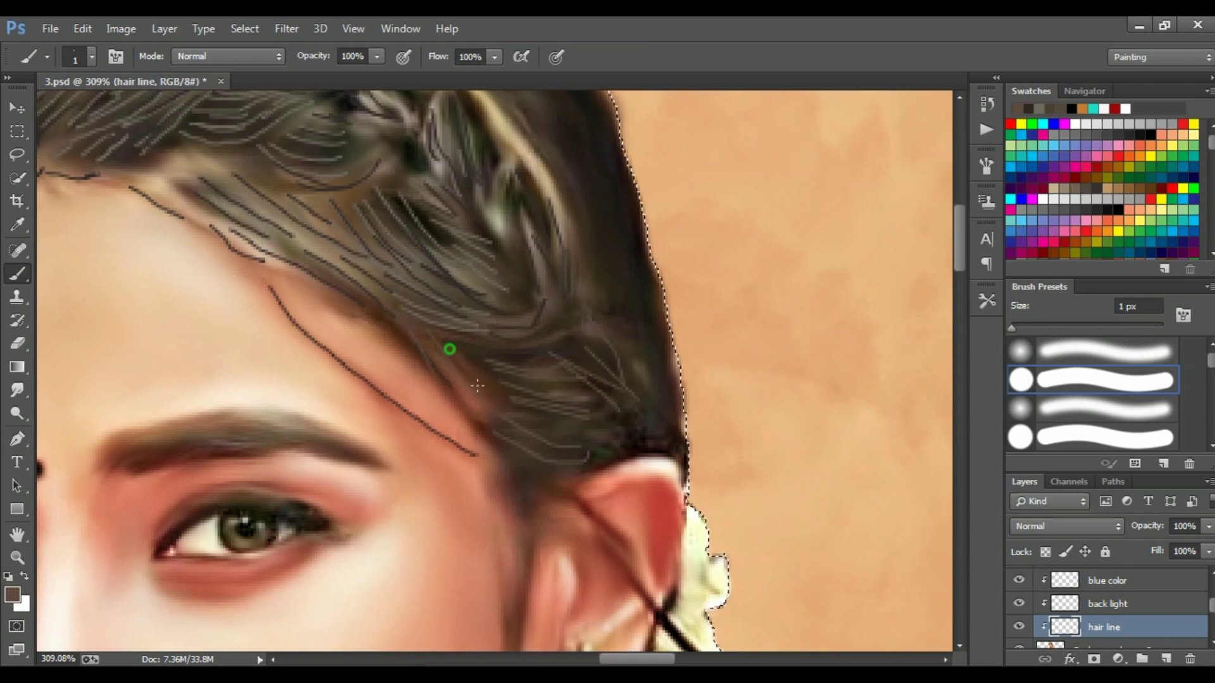
left_click_drag(617, 279, 655, 396)
left_click_drag(655, 266, 680, 437)
mouse_move(586, 428)
left_mouse_down()
mouse_move(525, 493)
mouse_move(509, 573)
left_mouse_up()
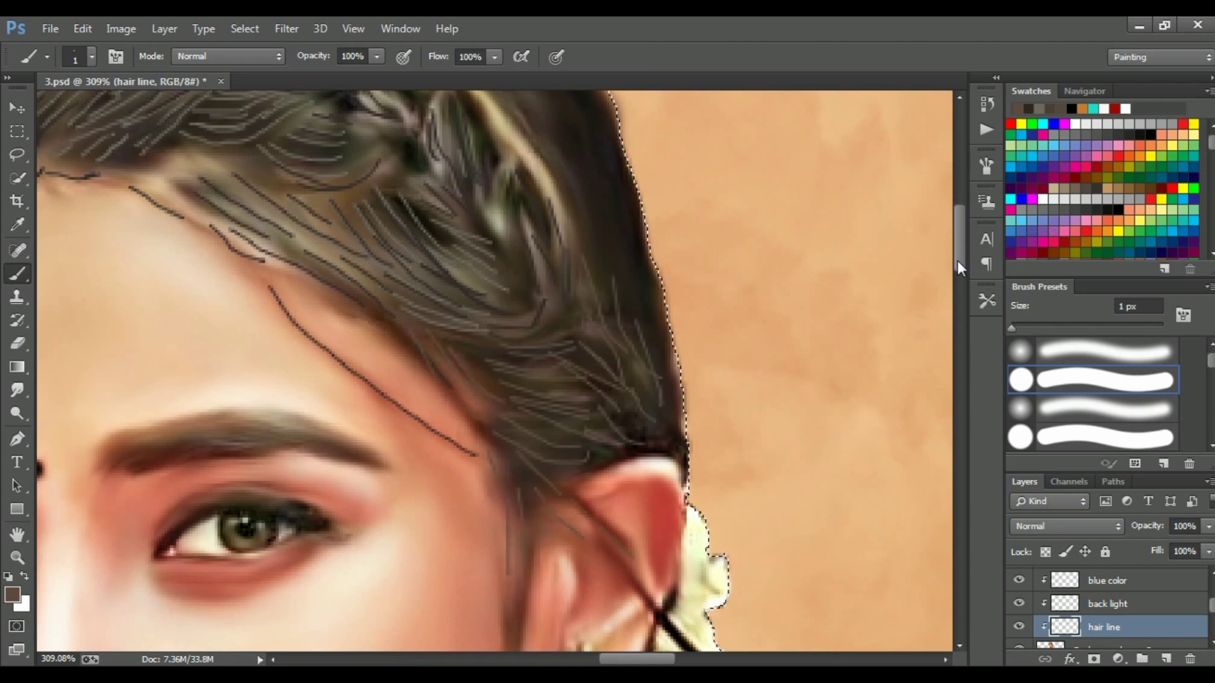
left_click_drag(960, 265, 960, 221)
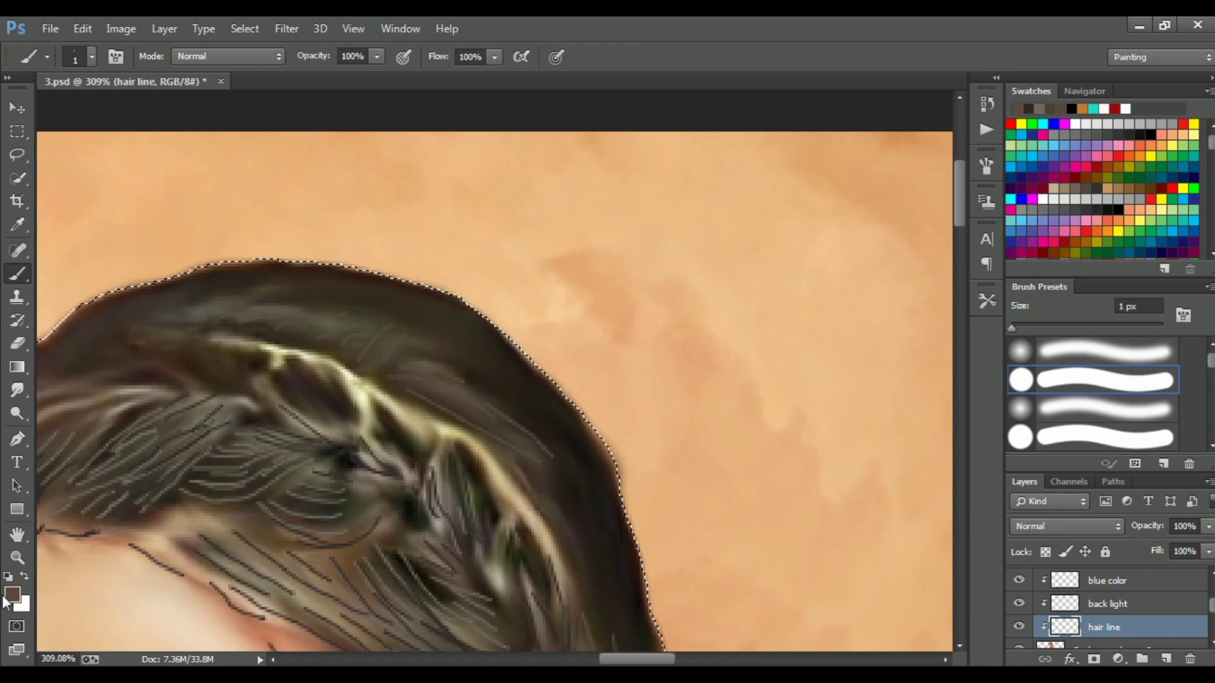
- Add more strands across the top of the hair and a soft-brush strand near the ear
left_click_drag(429, 321, 380, 341)
left_click_drag(209, 304, 253, 329)
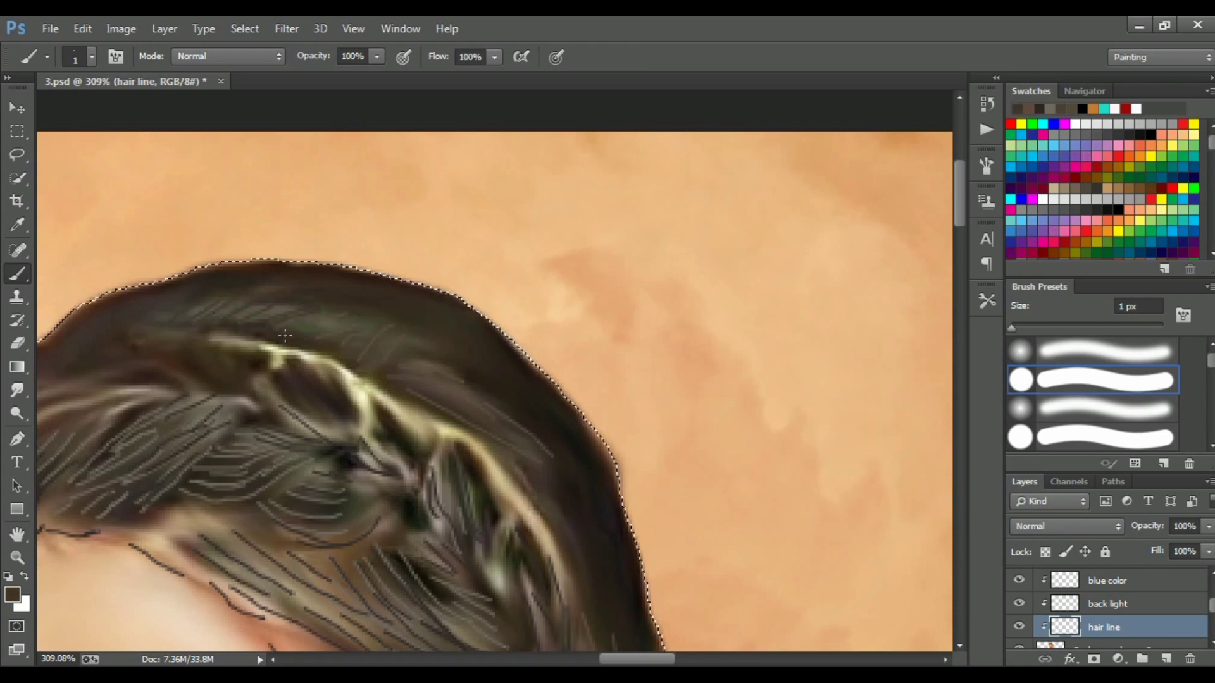
mouse_move(329, 266)
left_mouse_down()
mouse_move(405, 282)
mouse_move(453, 403)
left_mouse_up()
scroll(504, 423, "down", 2)
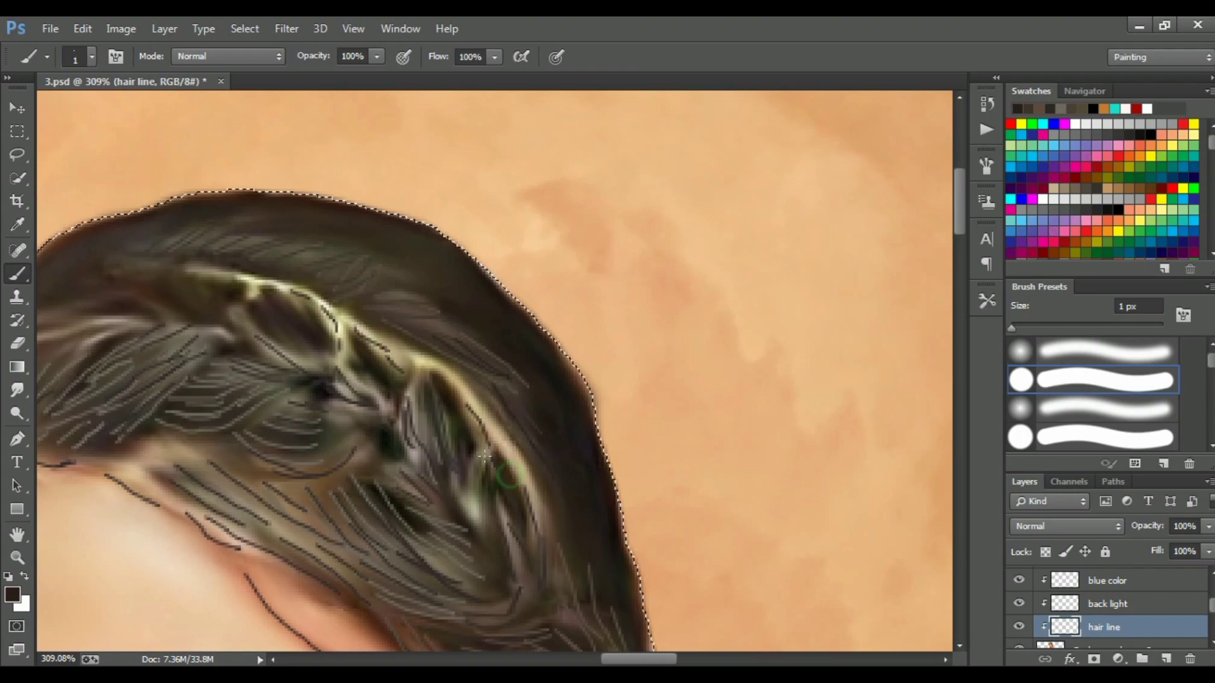
scroll(341, 342, "down", 5)
scroll(222, 411, "up", 3)
scroll(221, 411, "up", 3)
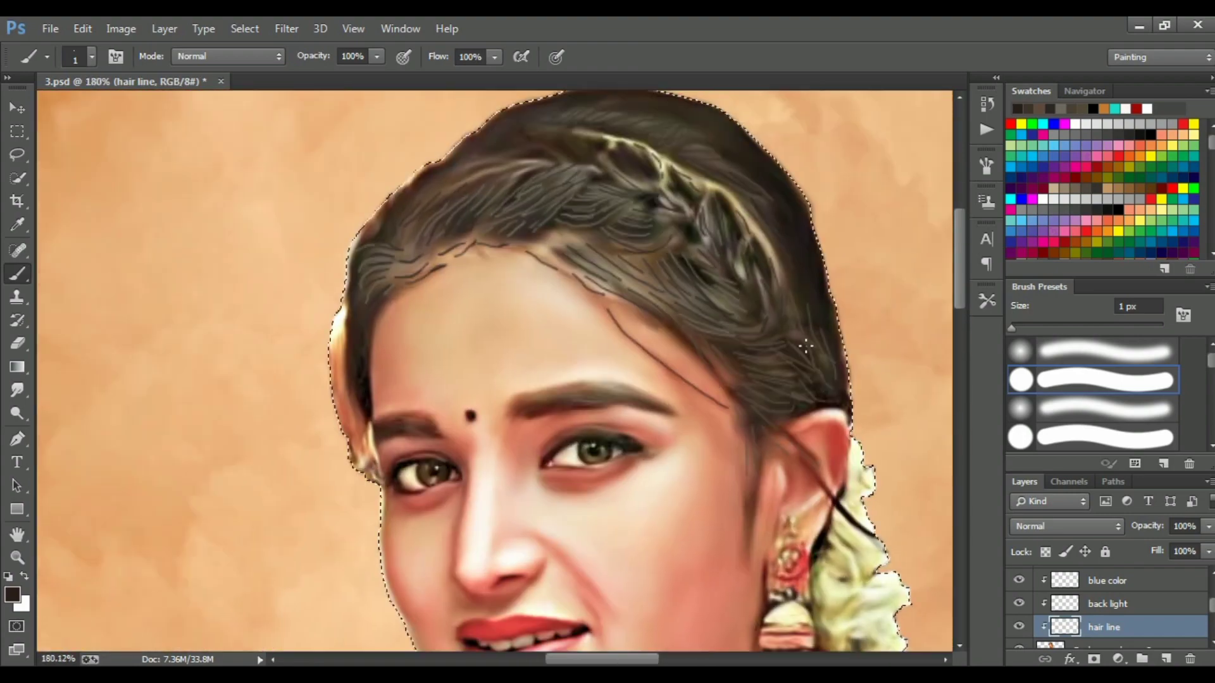
left_click(1066, 352)
left_click_drag(737, 454, 748, 548)
scroll(748, 548, "down", 4)
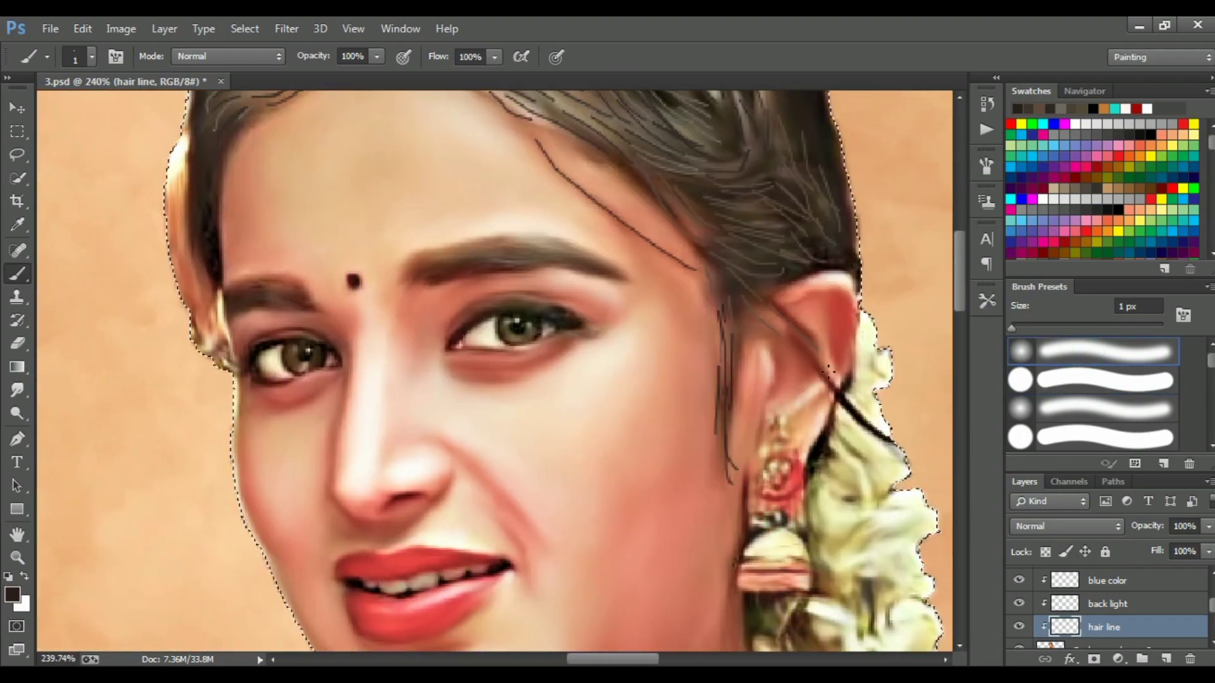
scroll(579, 417, "up", 2)
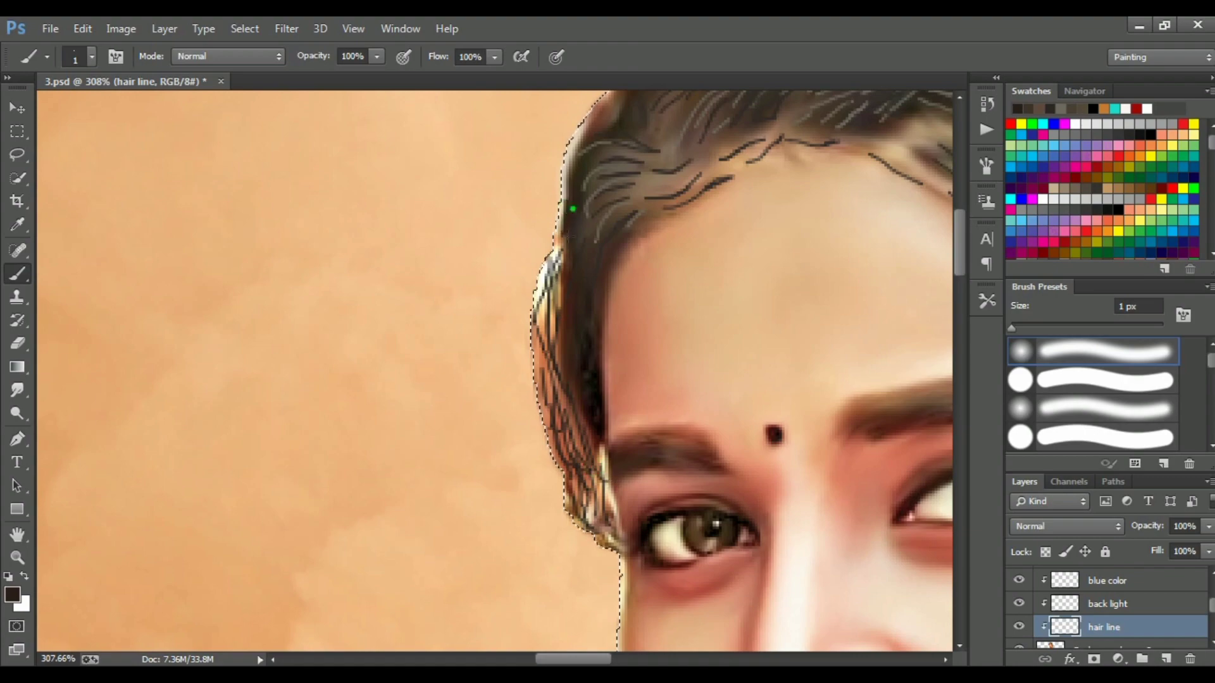
scroll(554, 306, "down", 5)
scroll(443, 317, "up", 3)
- Change the hair line layer's blend mode from Dissolve back to Normal
scroll(443, 316, "up", 3)
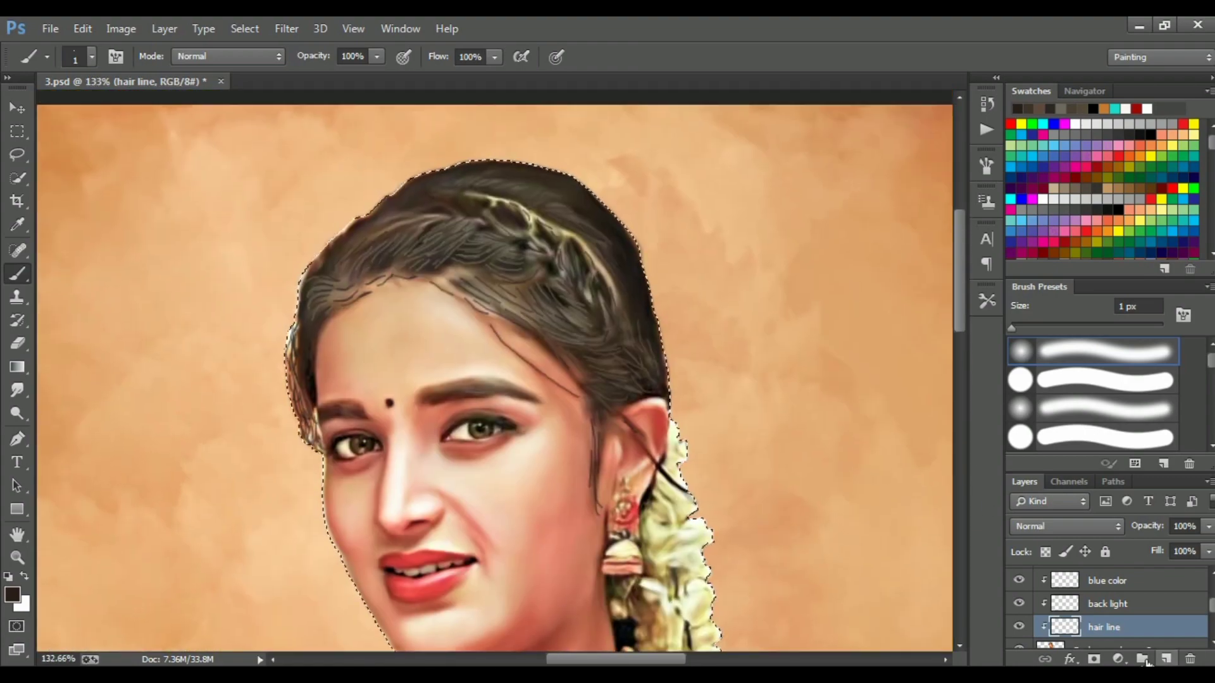
left_click(1067, 527)
scroll(1063, 527, "down", 4)
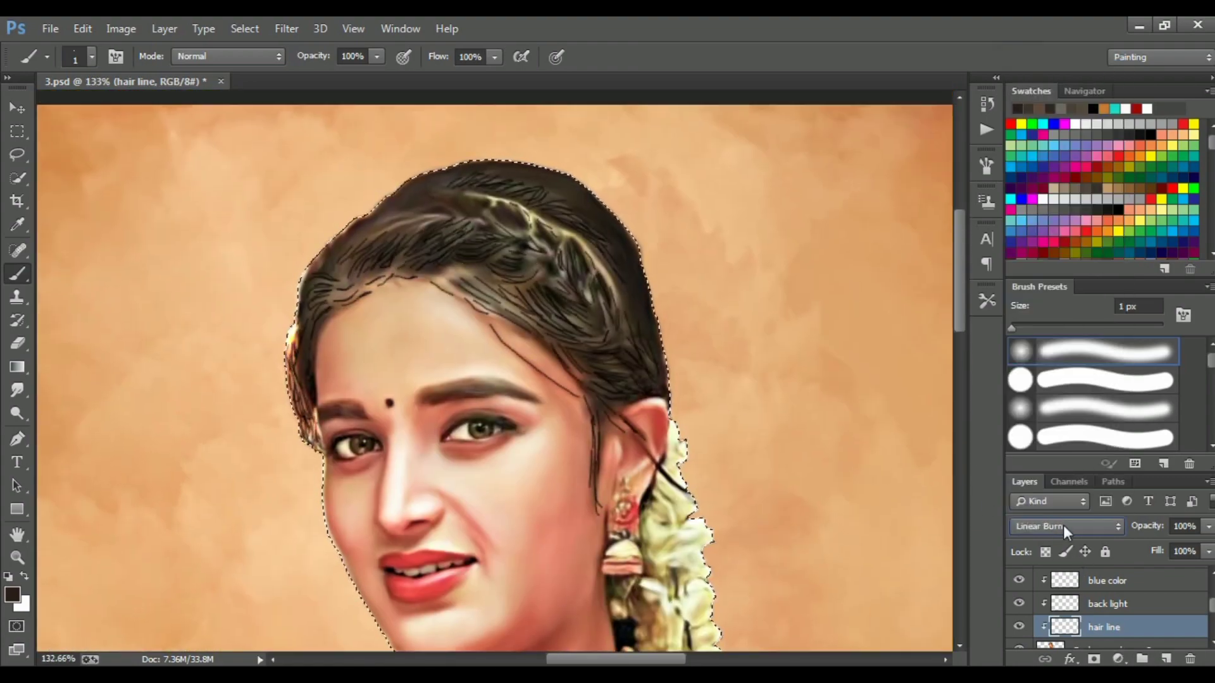
scroll(1063, 525, "down", 5)
scroll(1063, 526, "down", 2)
scroll(1063, 525, "down", 1)
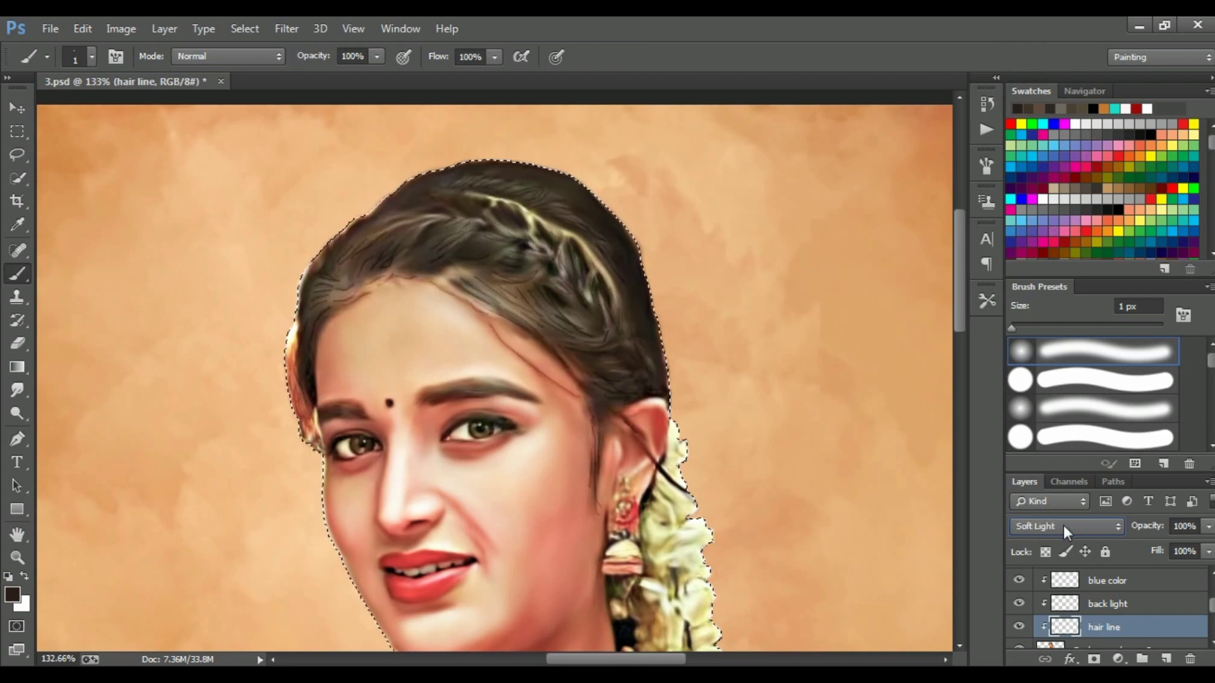
scroll(1063, 525, "down", 1)
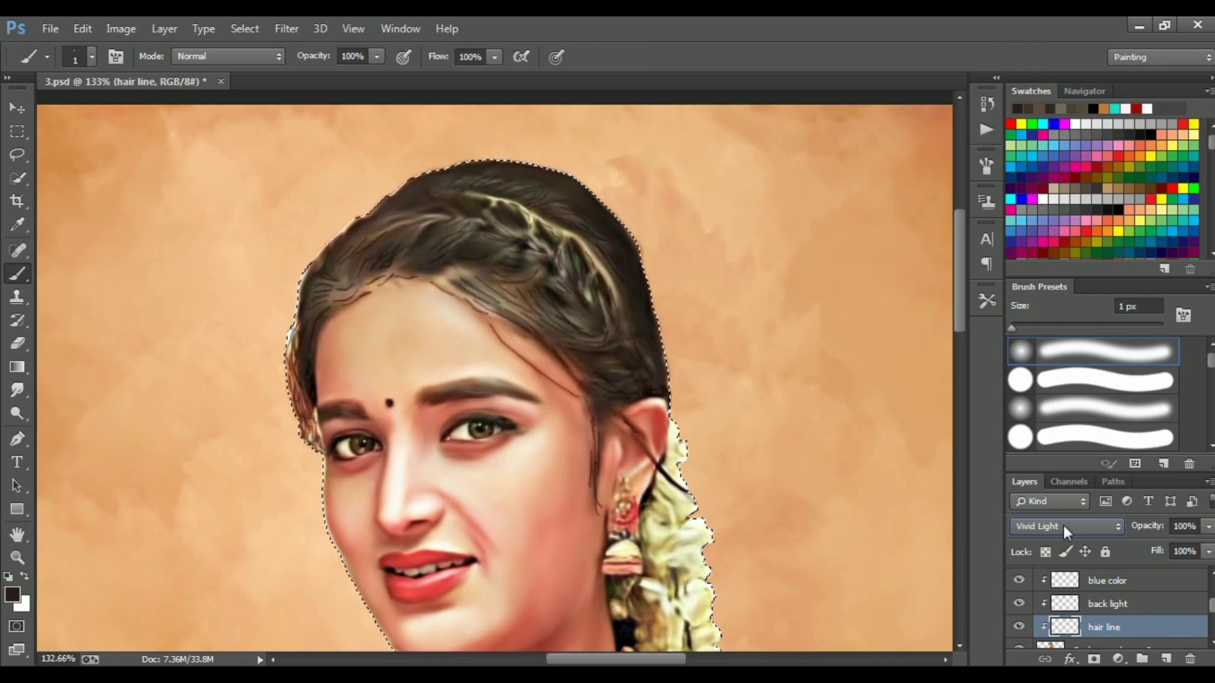
scroll(1063, 525, "down", 2)
scroll(1063, 526, "down", 2)
scroll(1063, 525, "down", 2)
scroll(1063, 526, "down", 1)
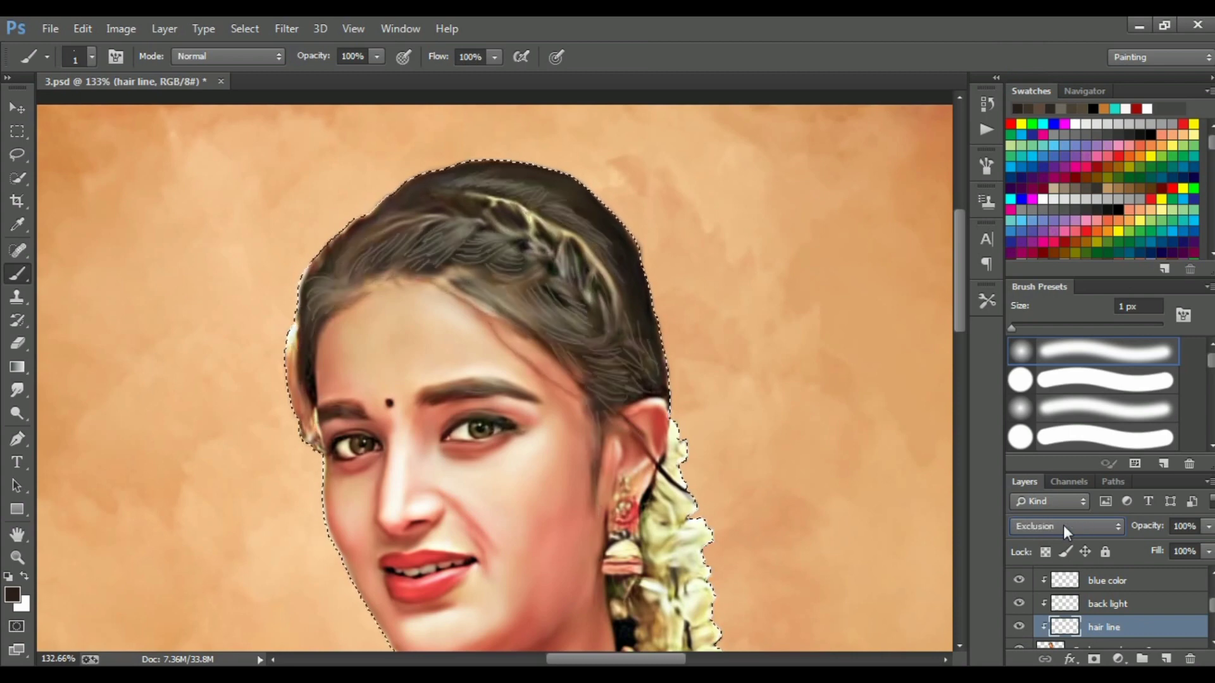
scroll(1063, 525, "down", 2)
scroll(1064, 526, "down", 1)
scroll(1063, 526, "down", 2)
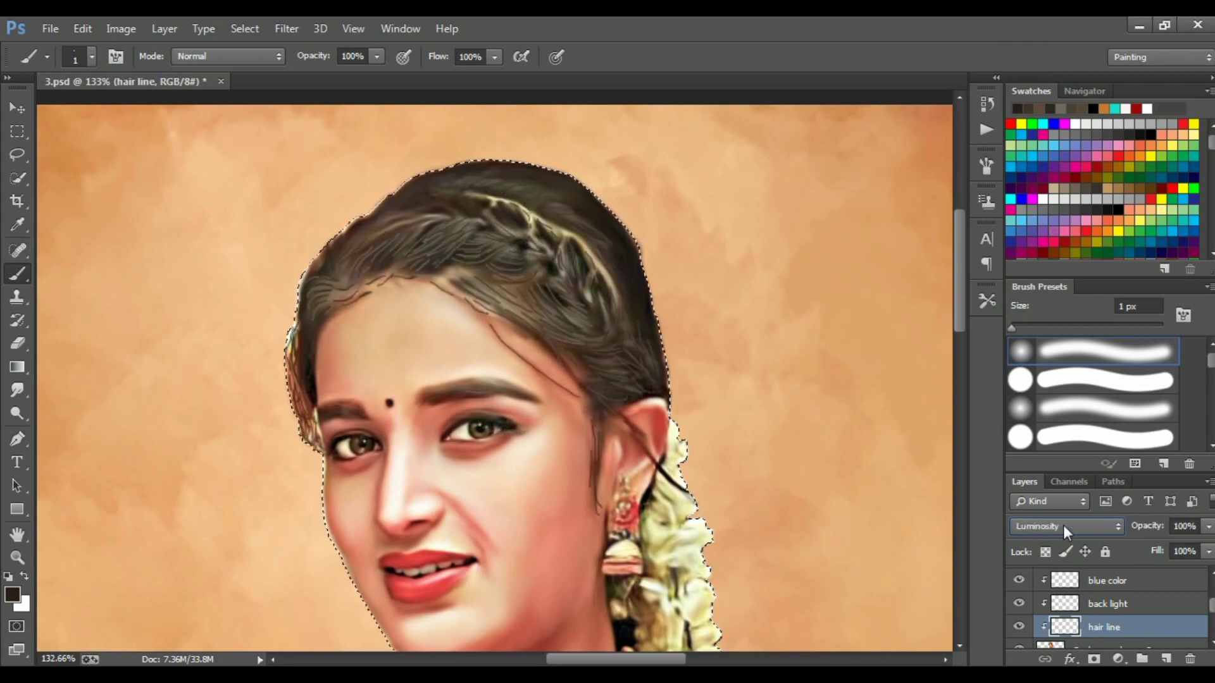
scroll(1063, 525, "up", 4)
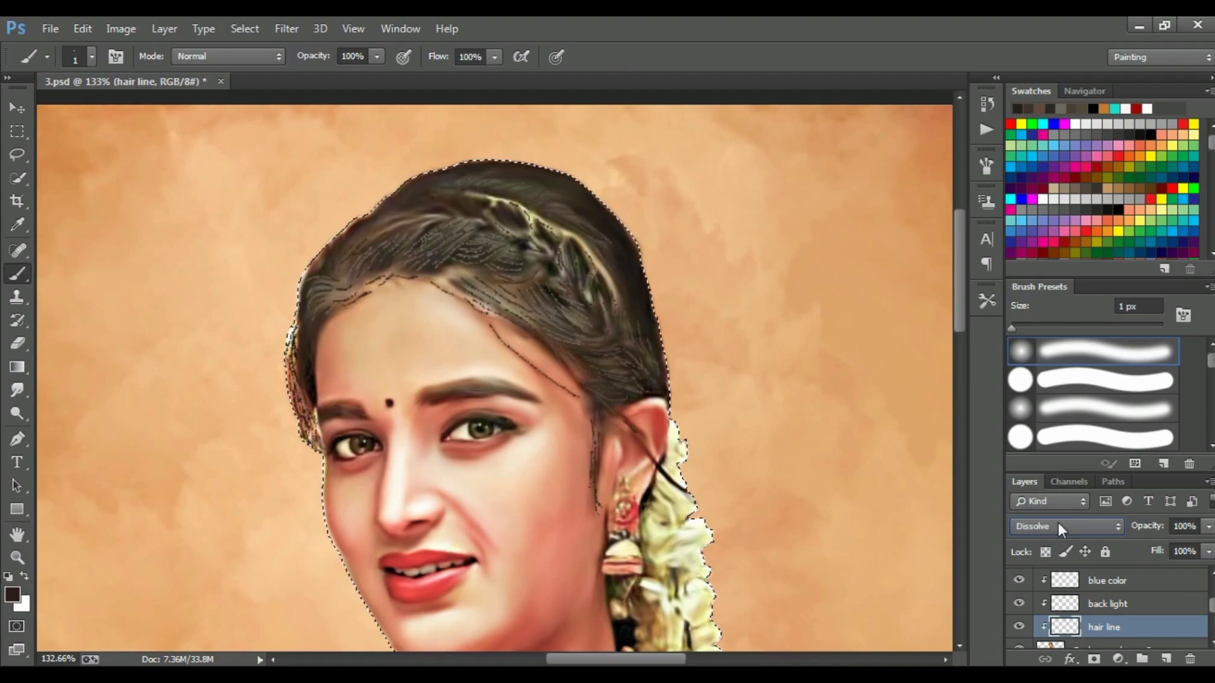
scroll(1058, 523, "up", 1)
key("r")
- Fit the whole portrait in the window with Ctrl+0 and return to the brush
key("ctrl+0")
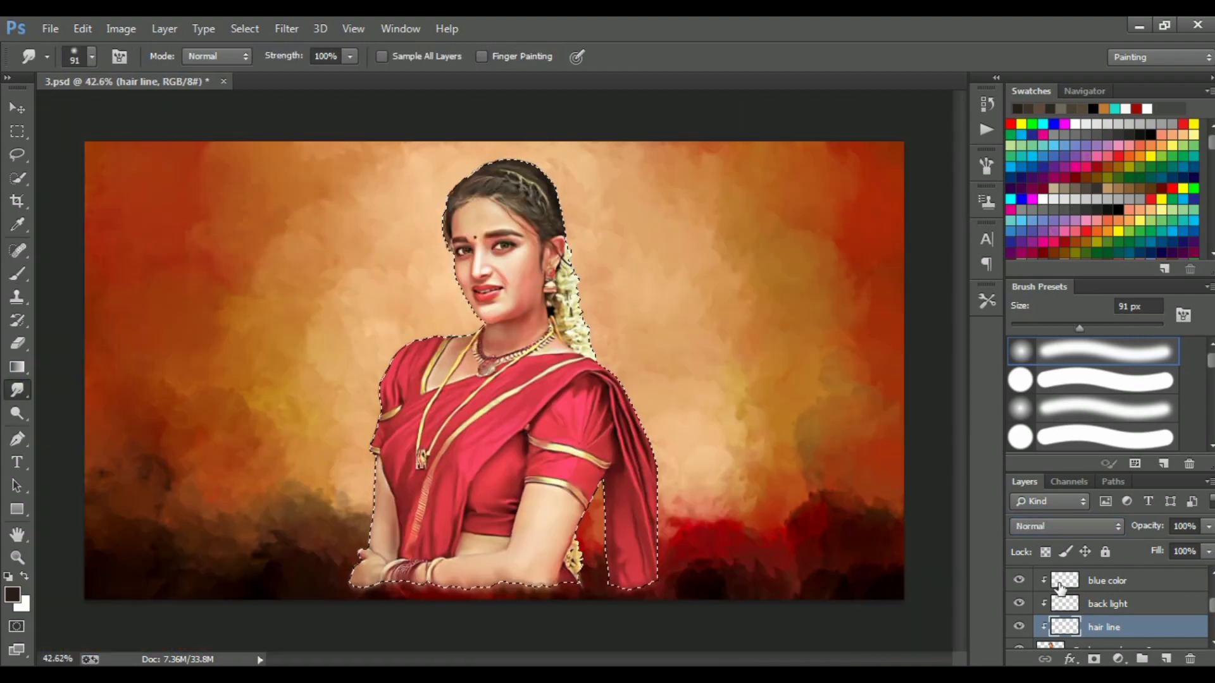
scroll(838, 345, "up", 3)
key("alt+bracketright")
- Sample warm orange from the background and set the brush to about 60 px
key("b")
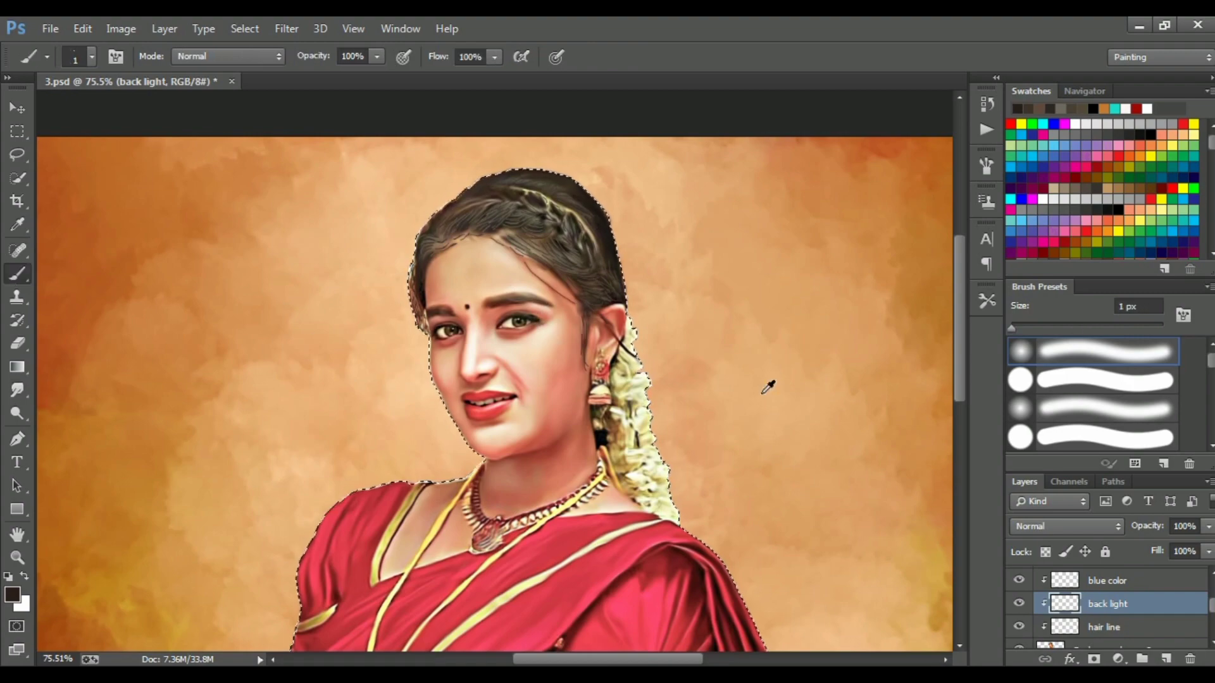
left_click(763, 393, "alt")
left_click_drag(1012, 327, 1101, 328)
scroll(678, 279, "up", 3)
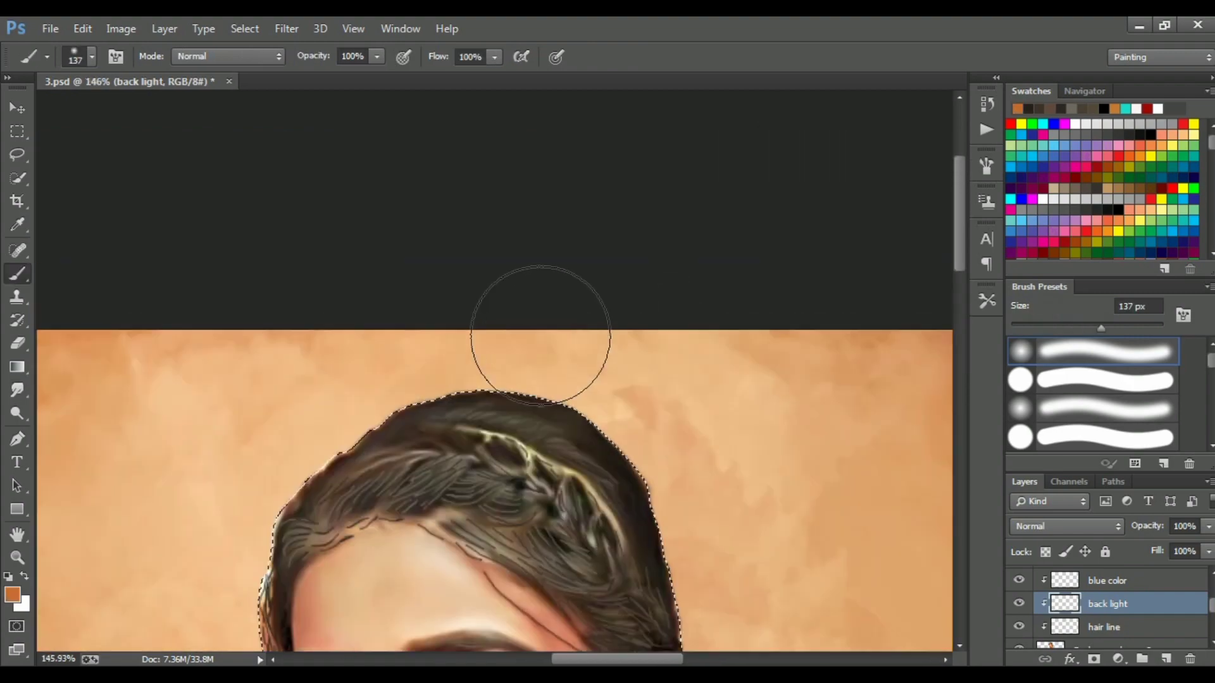
key("bracketleft")
key("bracketleft")
key("bracketleft")
left_click(1066, 526)
key("Escape")
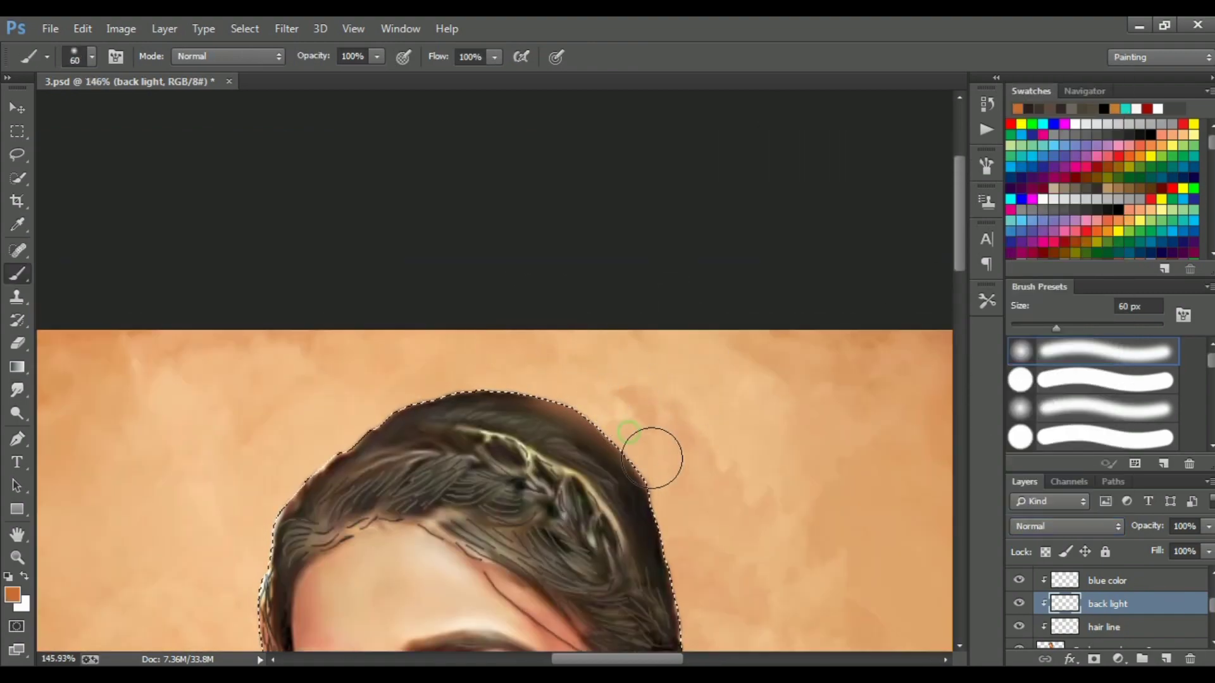
- Paint orange glow along the braid, saree drape, neck and shoulder edges
left_click_drag(652, 458, 625, 323)
left_click_drag(697, 562, 691, 390)
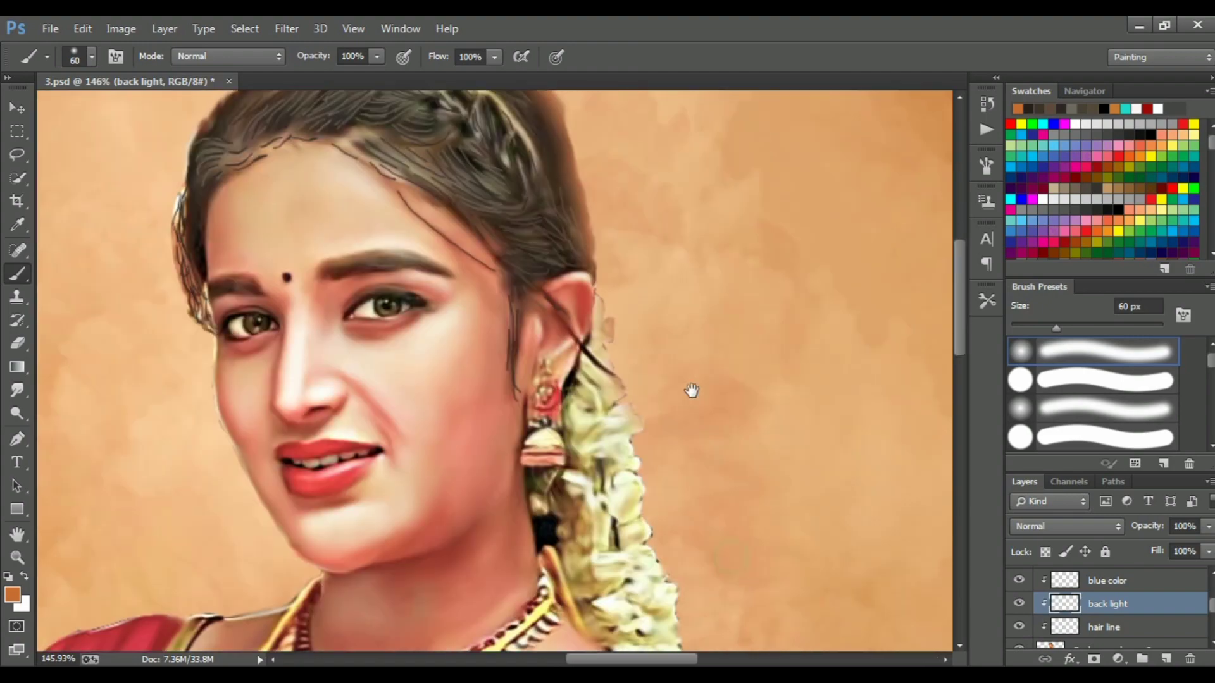
left_click_drag(651, 466, 677, 407)
left_click_drag(659, 477, 560, 260)
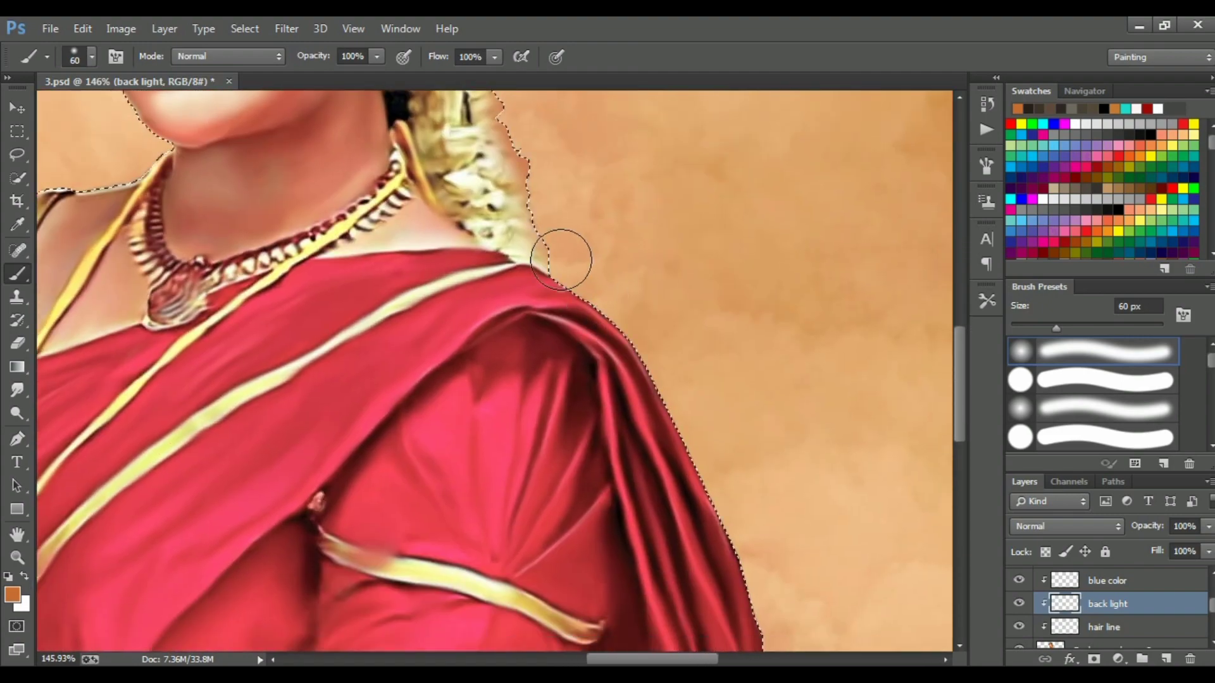
left_click_drag(692, 401, 677, 158)
left_click_drag(639, 373, 628, 240)
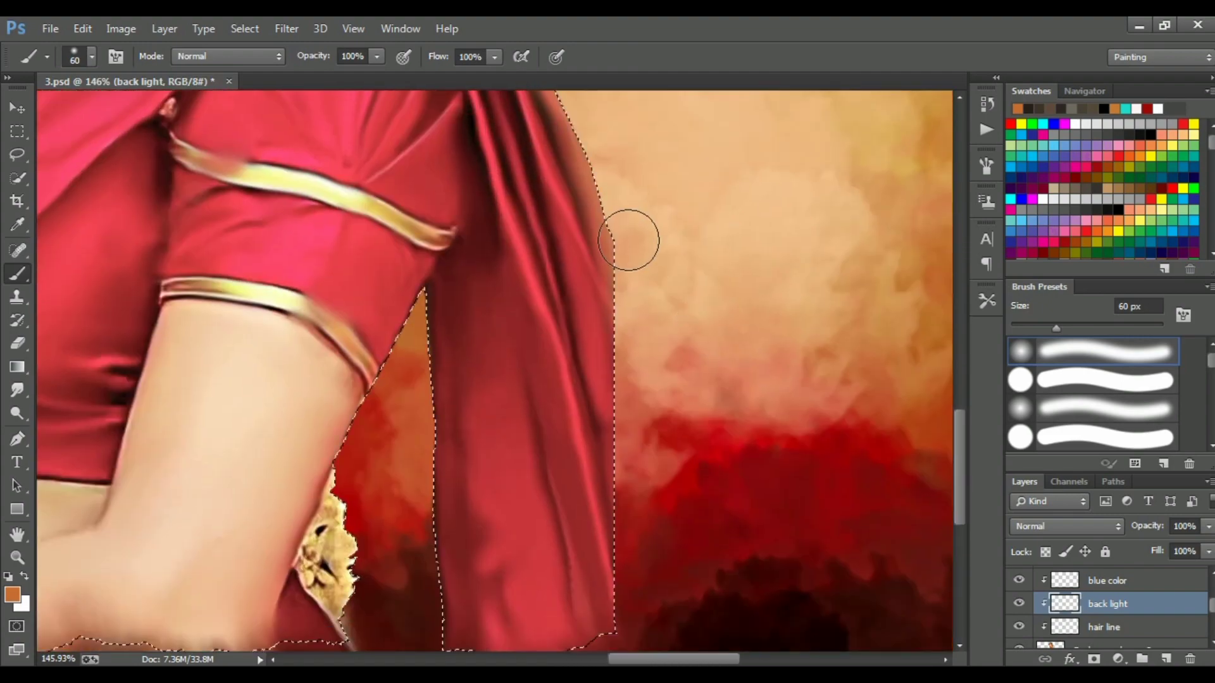
mouse_move(646, 163)
left_mouse_down()
mouse_move(613, 264)
mouse_move(610, 367)
left_mouse_up()
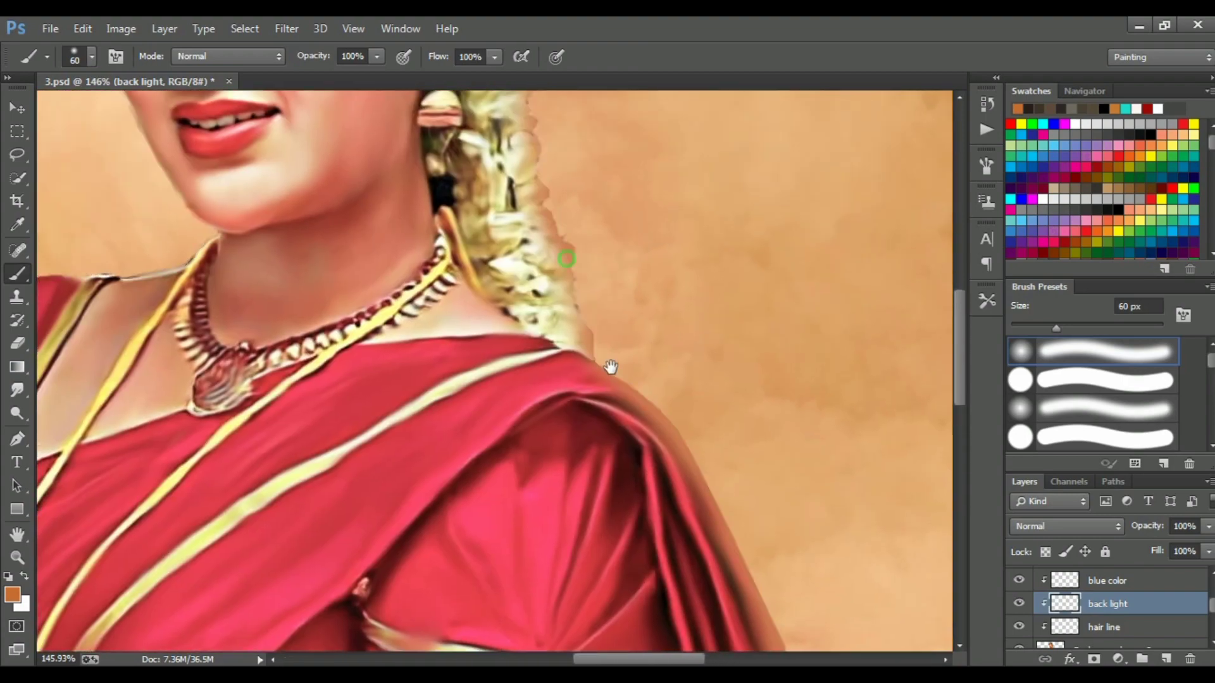
scroll(611, 367, "up", 10)
mouse_move(525, 345)
left_mouse_down()
mouse_move(466, 233)
mouse_move(482, 201)
left_mouse_up()
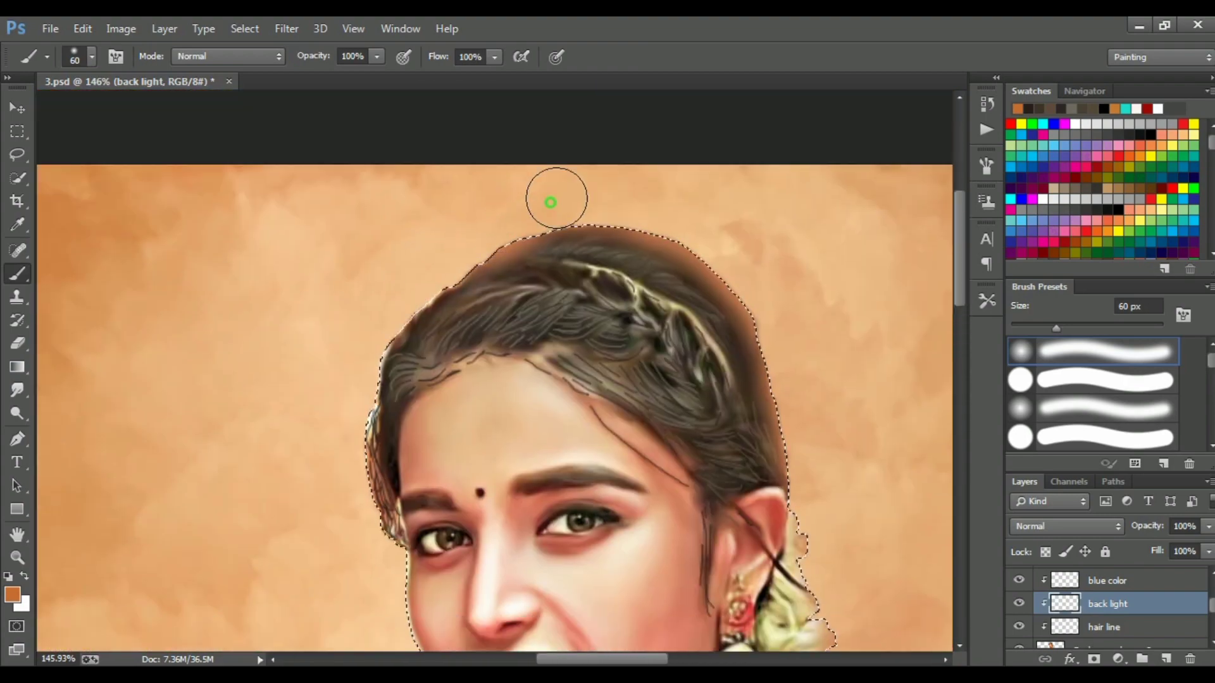
- Pan around the portrait and fit it in the window to review the glow
scroll(374, 209, "down", 2)
scroll(379, 298, "down", 3)
scroll(381, 242, "down", 2)
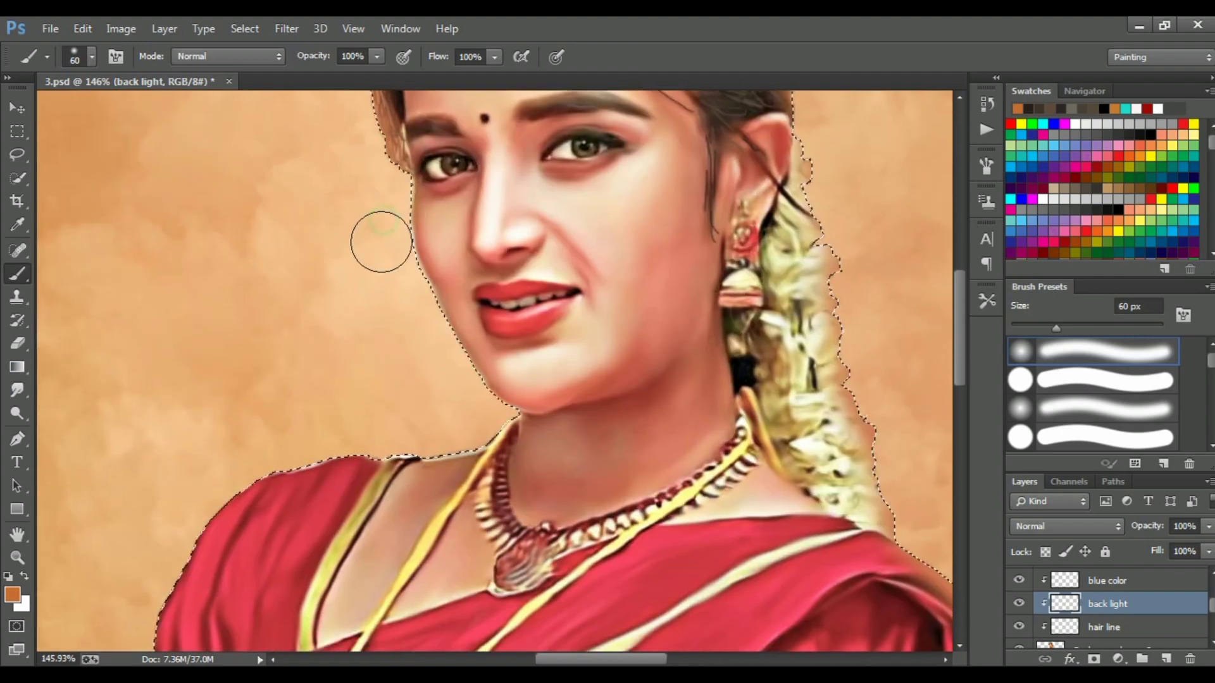
scroll(434, 380, "down", 3)
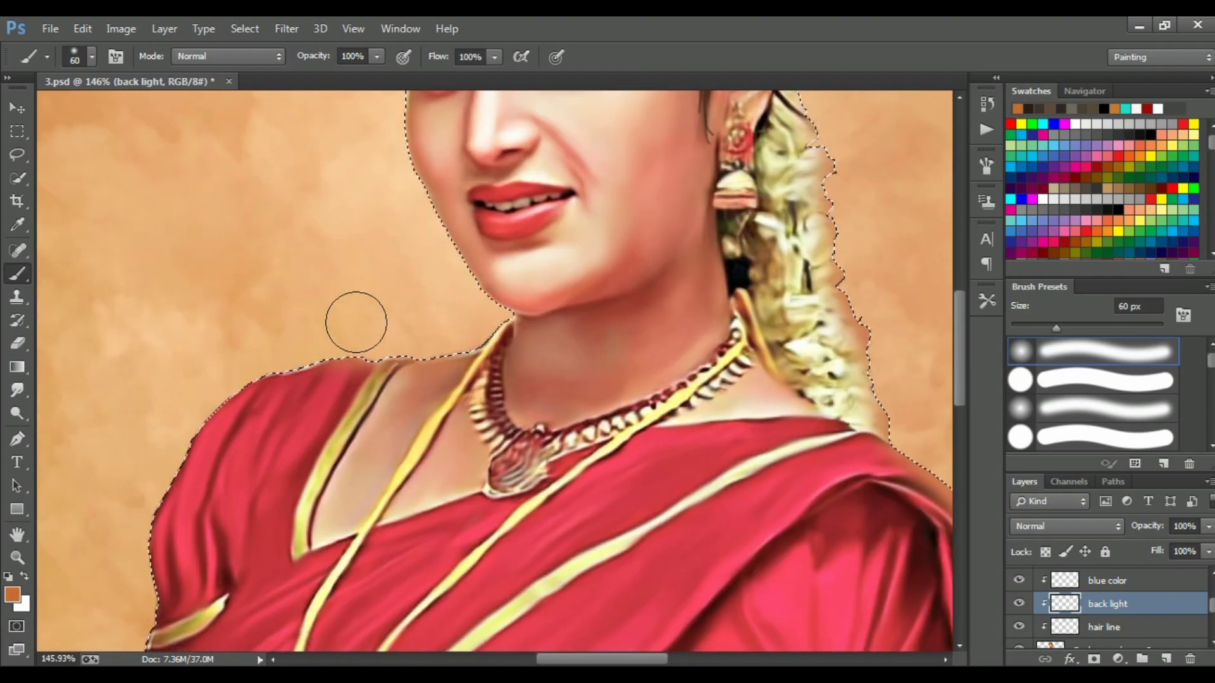
scroll(356, 322, "down", 5)
scroll(435, 195, "down", 3)
scroll(434, 195, "left", 3)
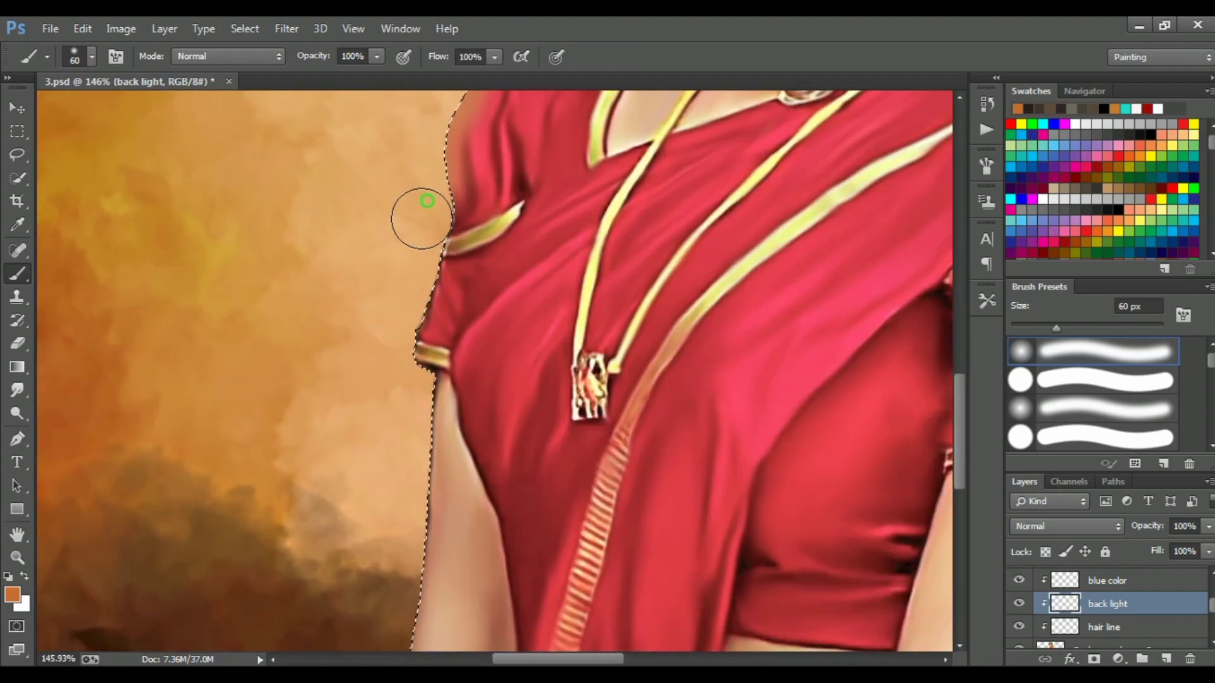
scroll(377, 341, "down", 6)
scroll(457, 242, "left", 2)
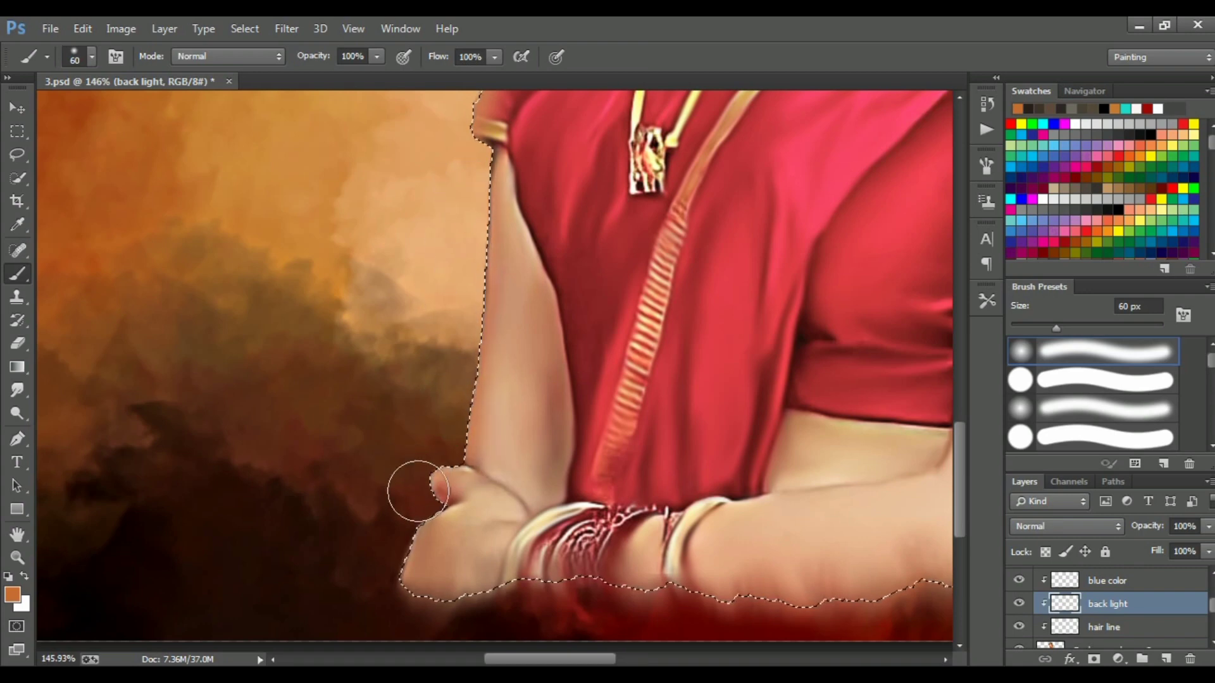
key("ctrl+0")
- Try Screen and other blend modes on back light, settling on Linear Dodge (Add)
left_click(1063, 523)
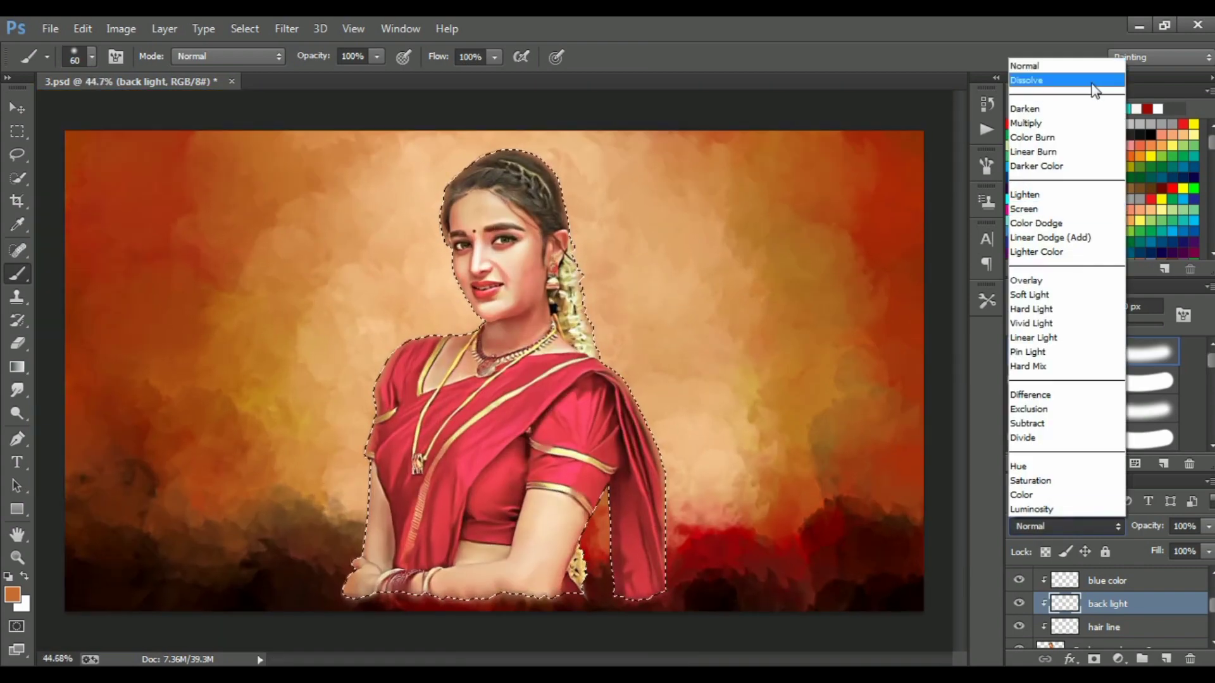
left_click(1031, 204)
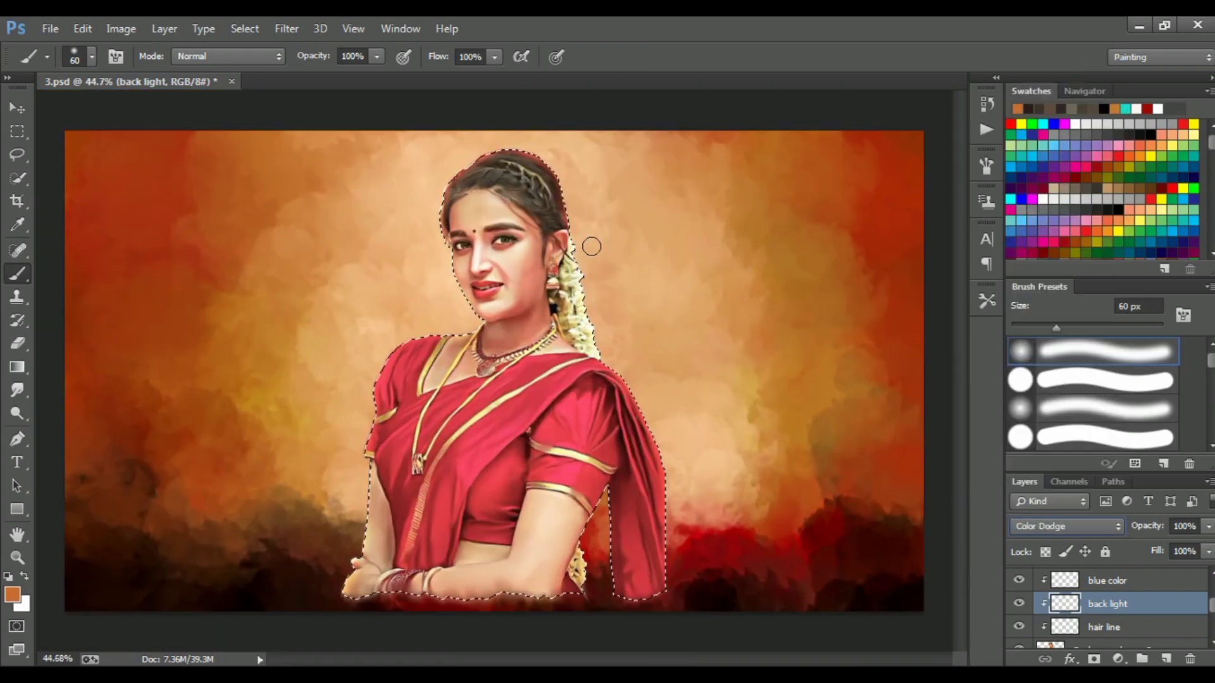
scroll(538, 267, "up", 1)
left_click_drag(959, 440, 960, 450)
left_click(1046, 525)
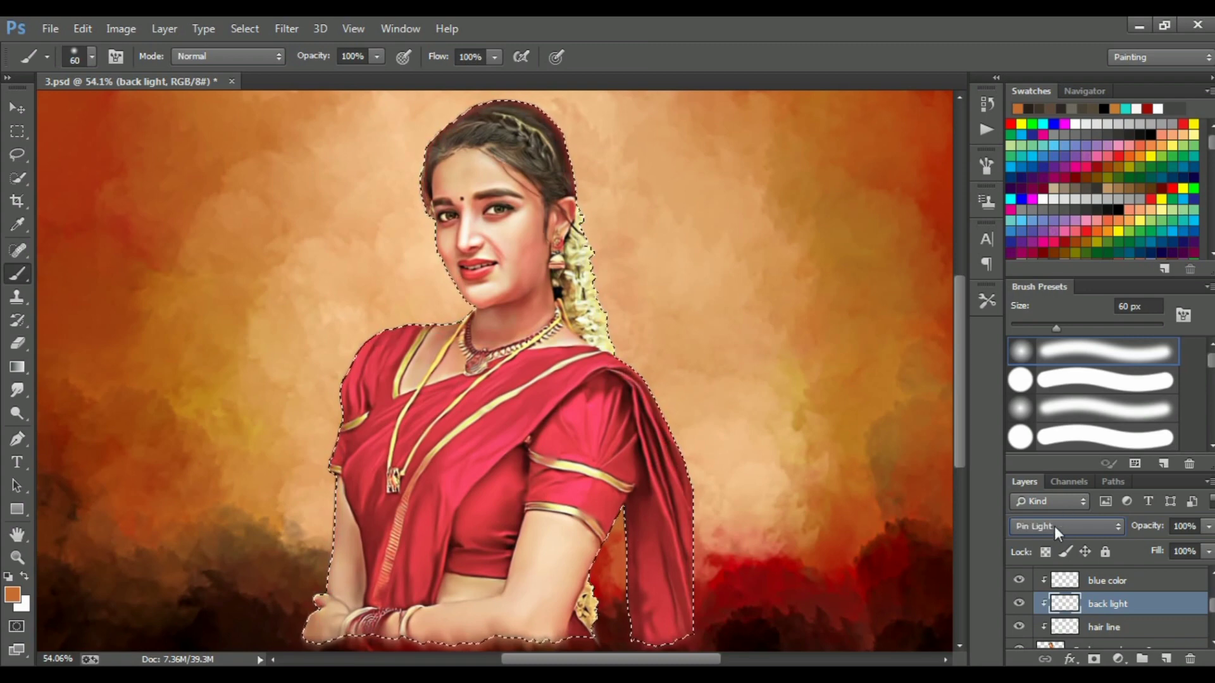
scroll(1069, 528, "up", 2)
scroll(1067, 523, "up", 2)
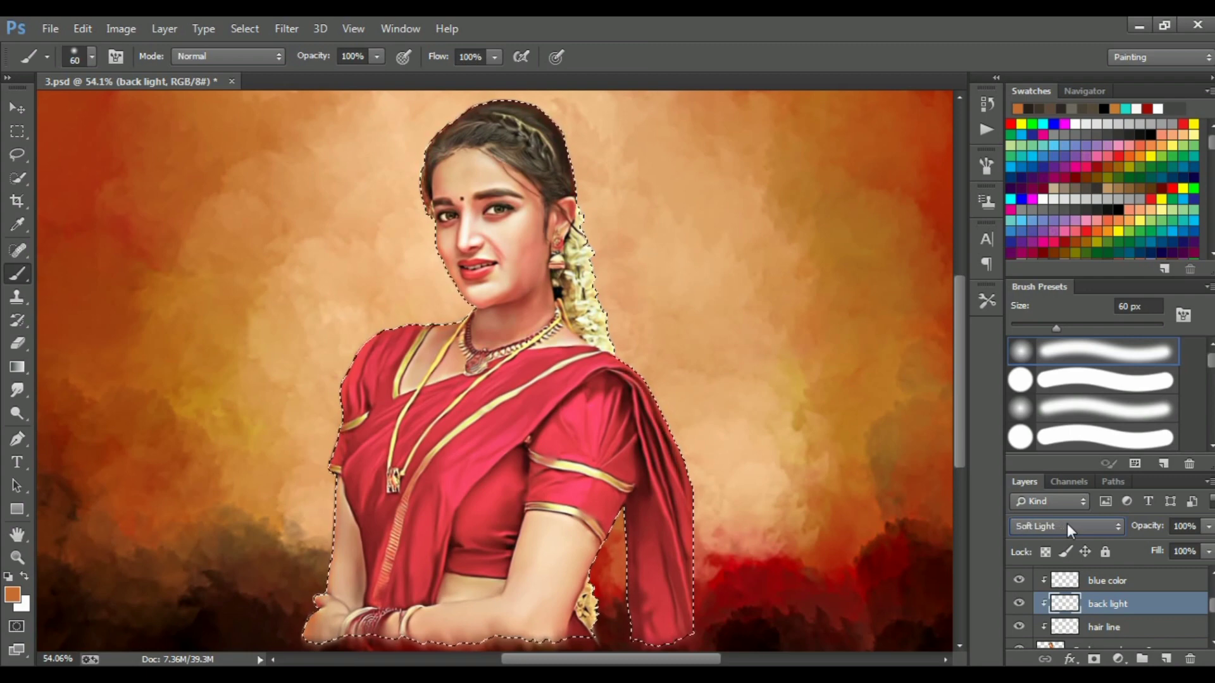
scroll(1067, 523, "up", 1)
scroll(1067, 523, "up", 1)
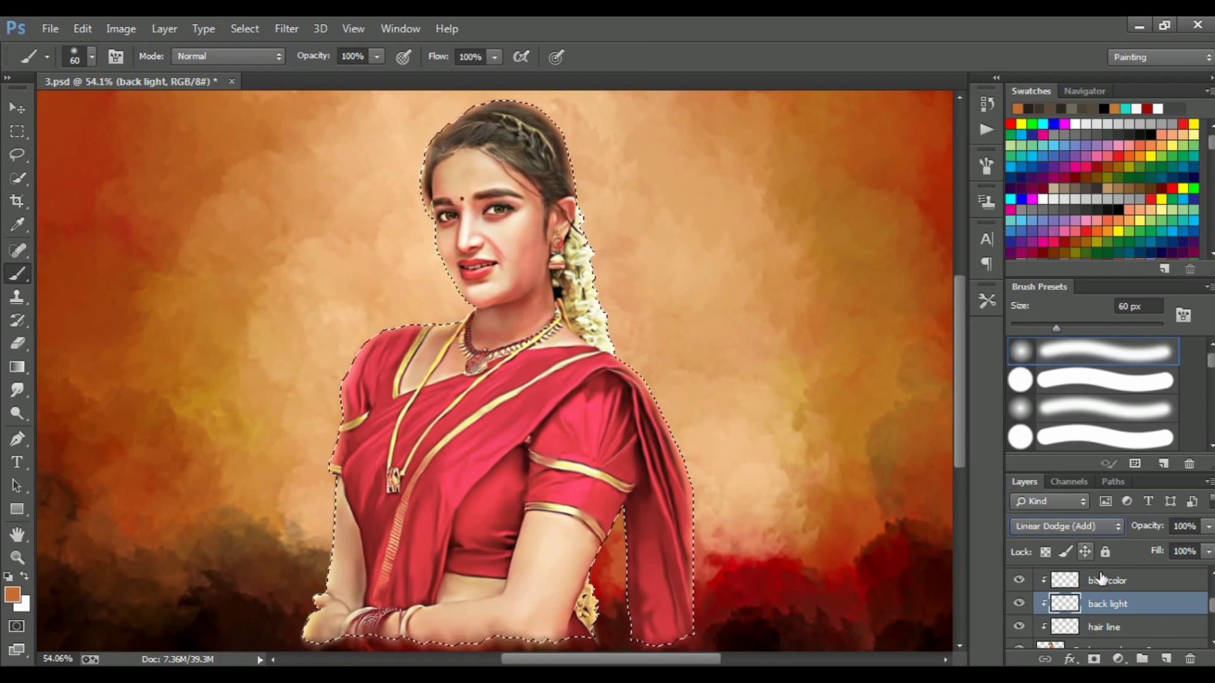
- Test Multiply on Background copy 2, then revert it to Normal blending
scroll(1213, 609, "down", 1)
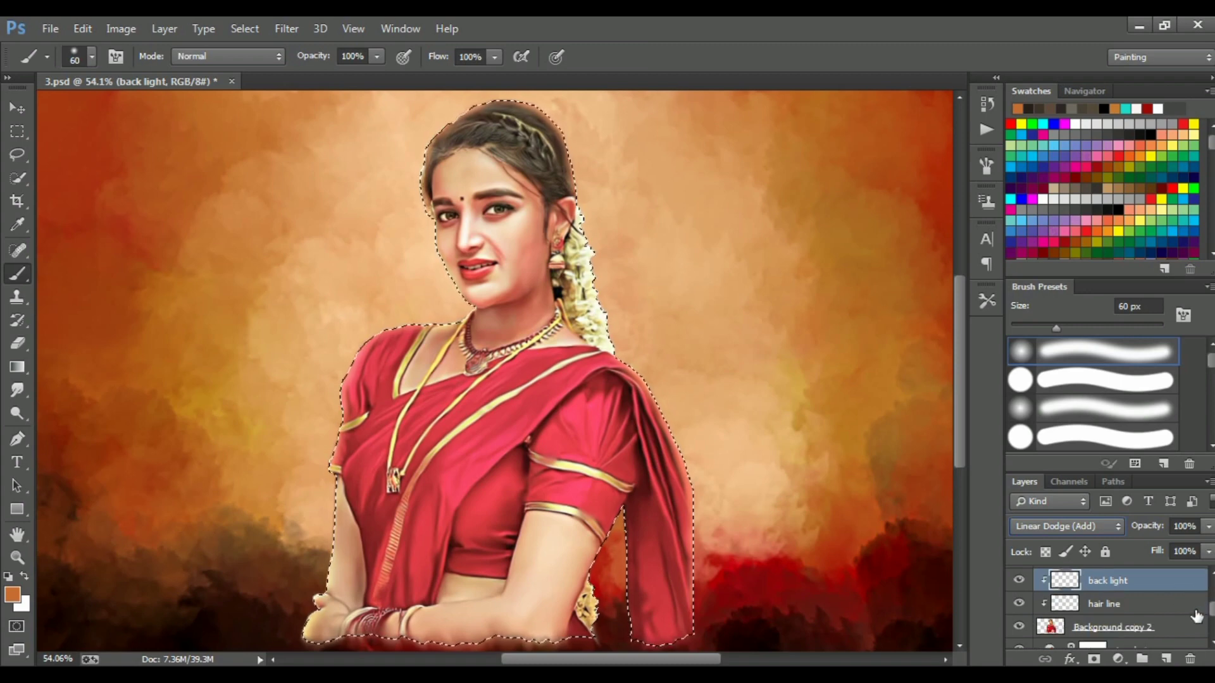
left_click(1148, 628)
key("Down")
key("Down")
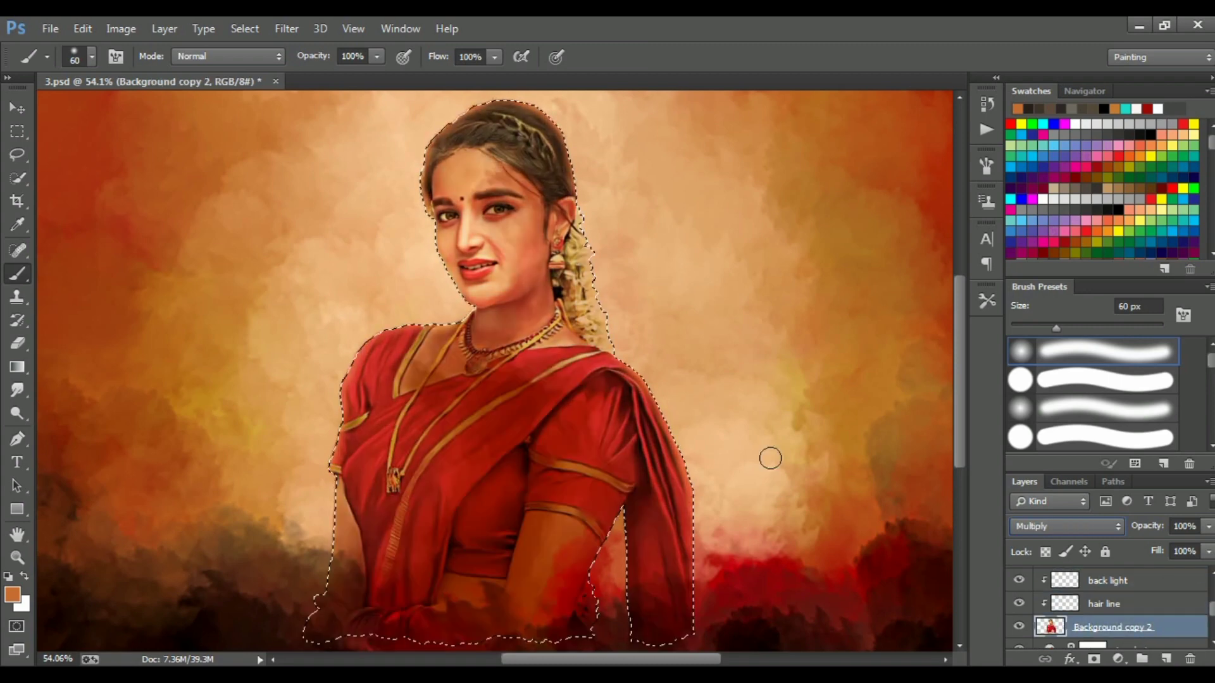
left_click(1066, 526)
left_click(1097, 63)
scroll(1107, 604, "up", 3)
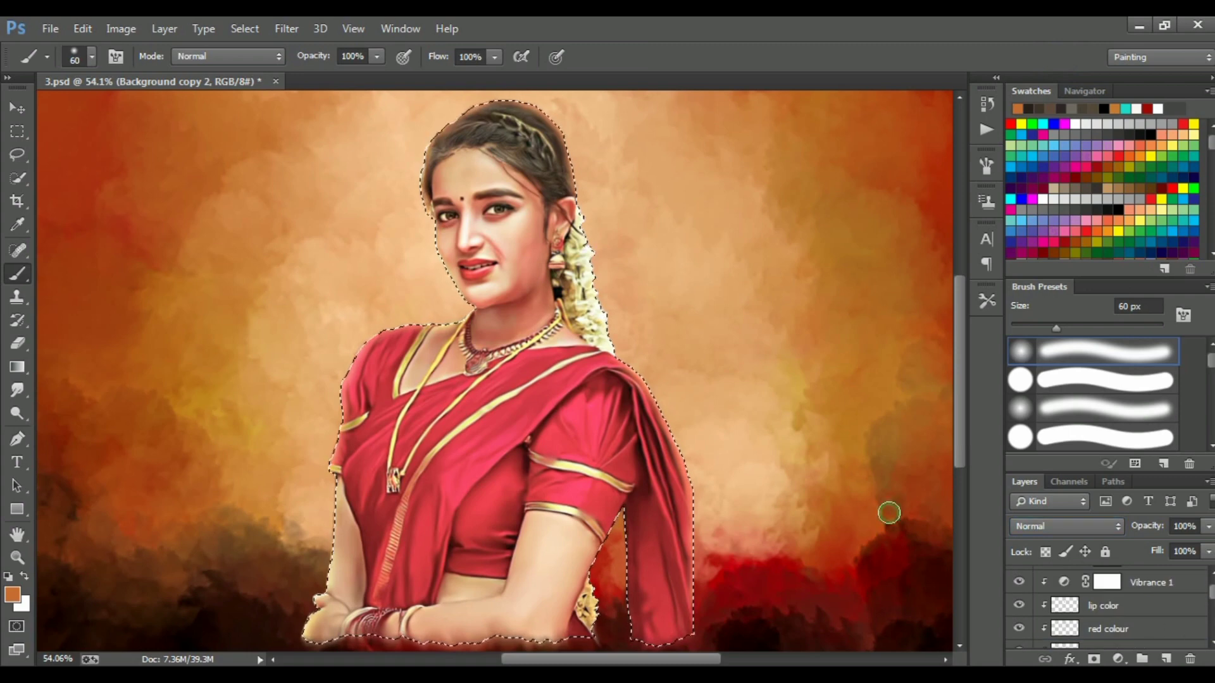
scroll(1114, 608, "down", 3)
- Reselect the back light layer and switch its blend mode to Color
left_click(1108, 609)
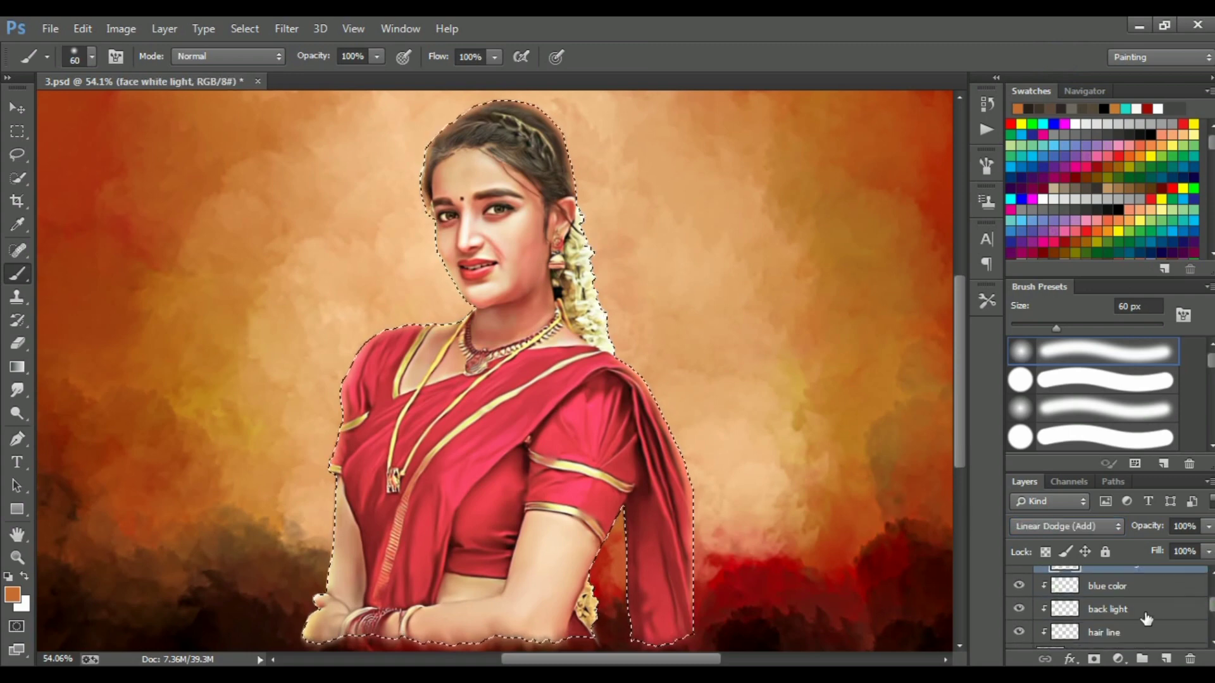
left_click(1117, 526)
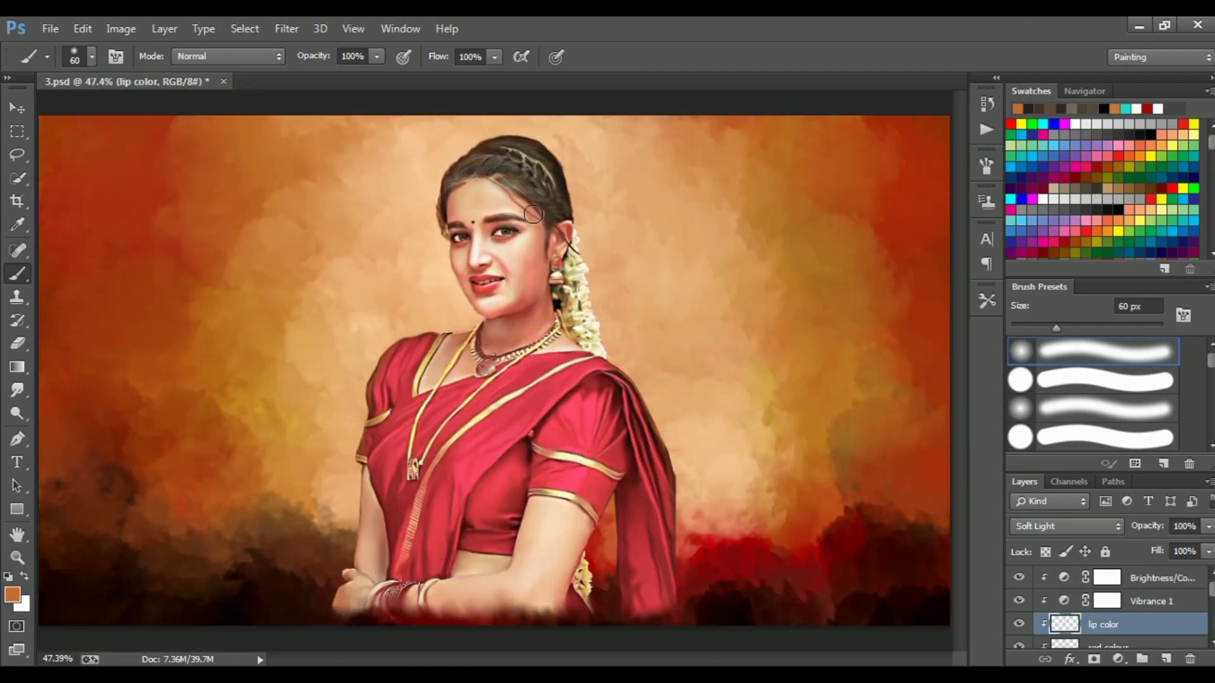
scroll(533, 214, "down", 1)
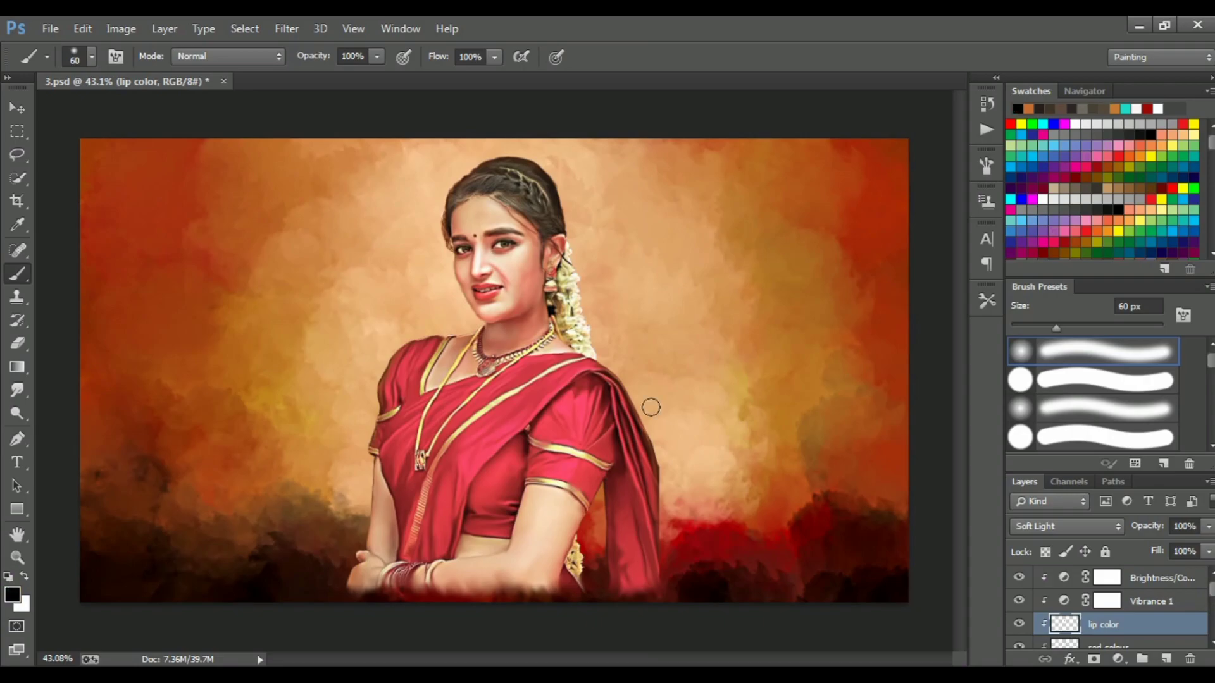